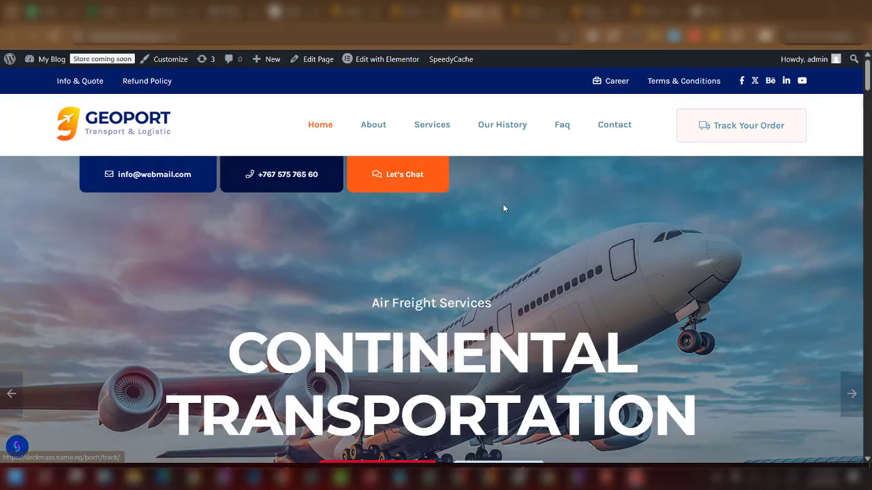
Scroll the homepage from the hero slider past Services, About, Quote form and Core Features to the FAQ.
scroll(503, 207, "down", 8)
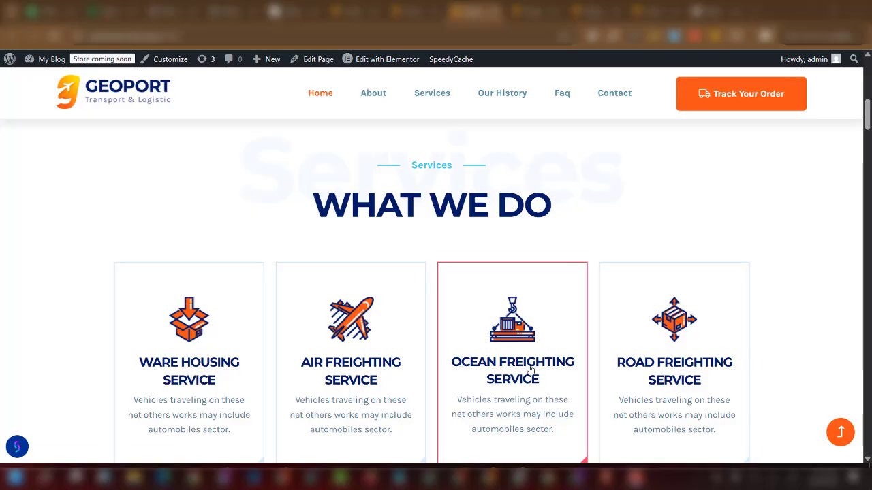
scroll(671, 366, "down", 3)
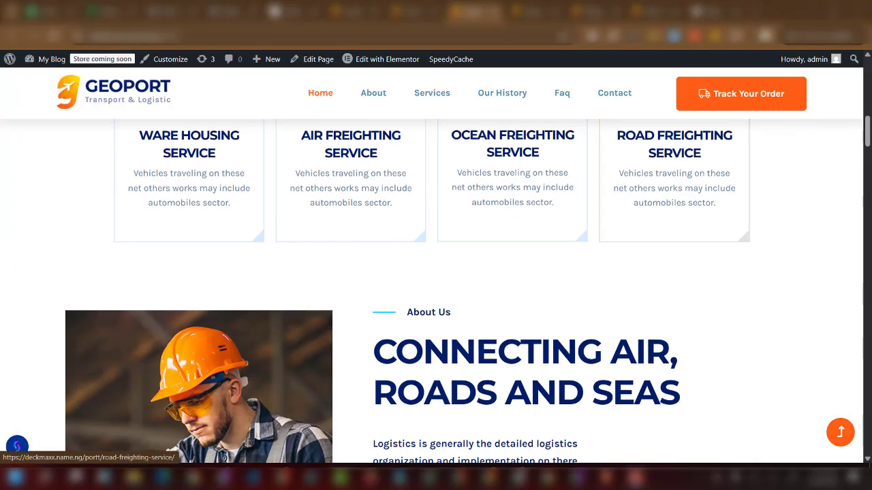
scroll(562, 288, "down", 1)
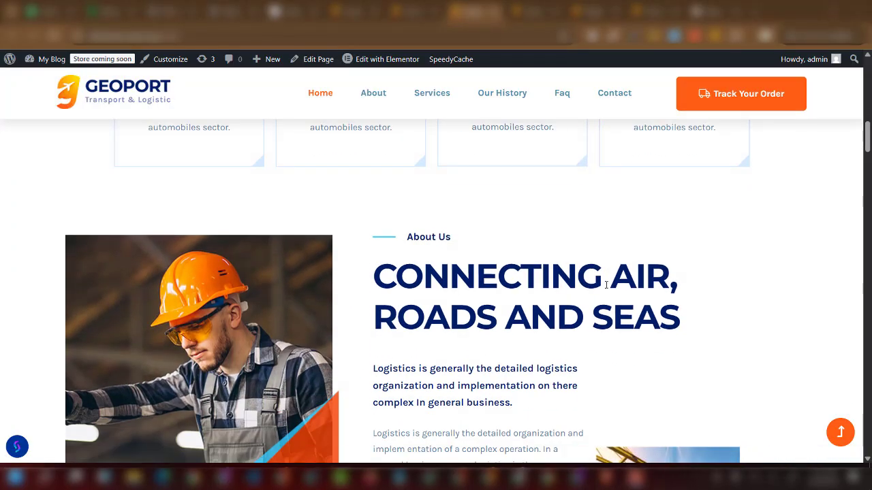
scroll(518, 324, "down", 6)
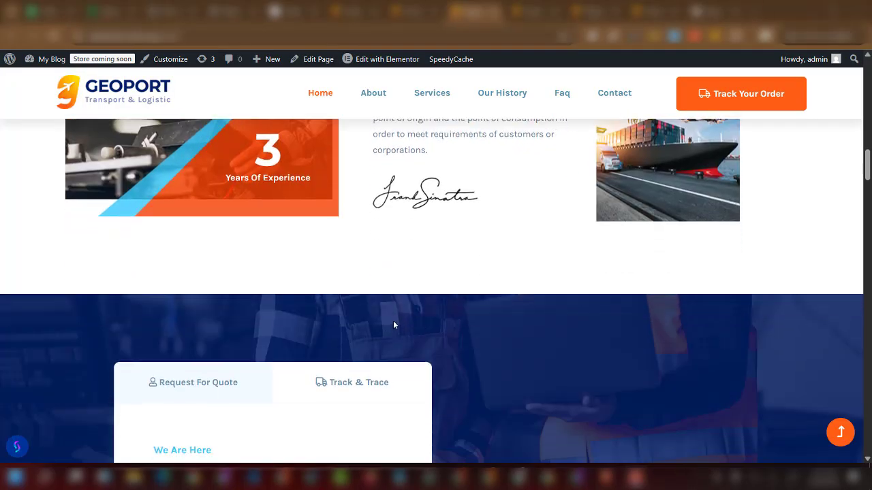
scroll(393, 325, "up", 15)
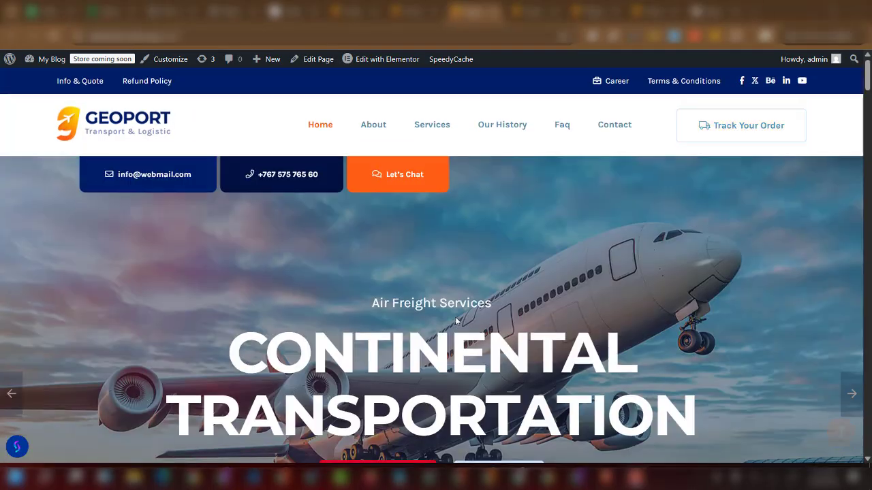
scroll(379, 292, "down", 10)
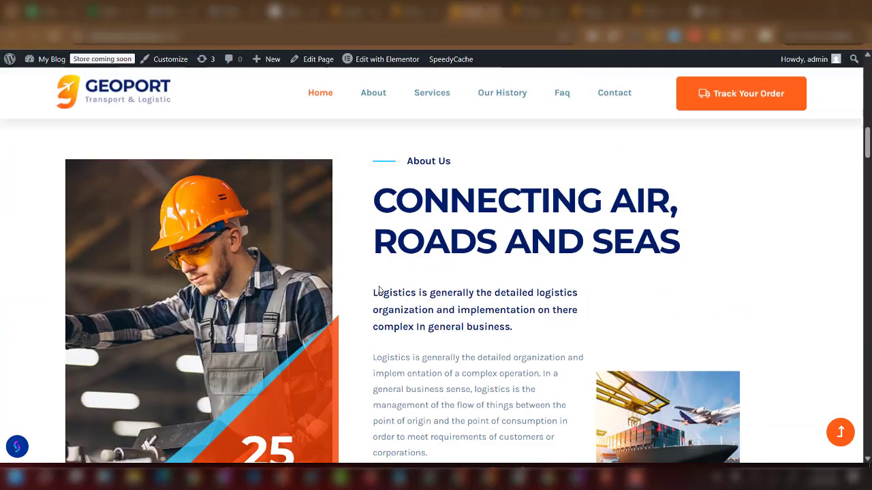
scroll(379, 293, "down", 5)
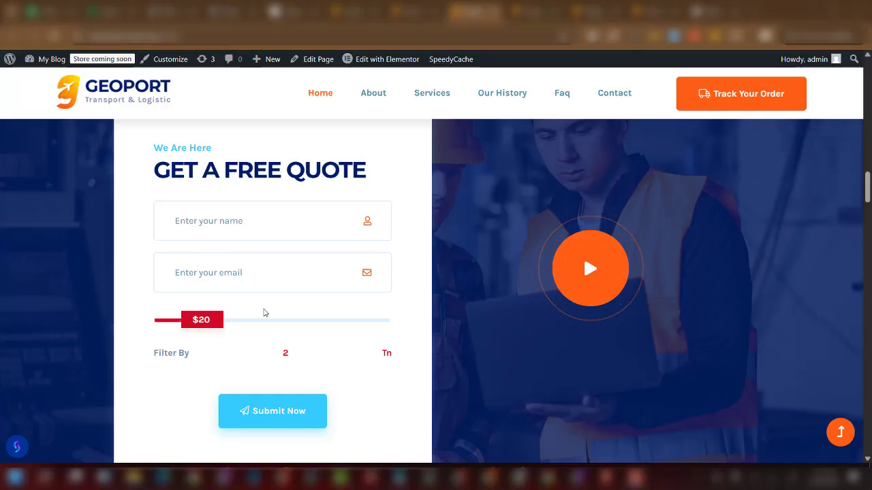
scroll(267, 379, "down", 1)
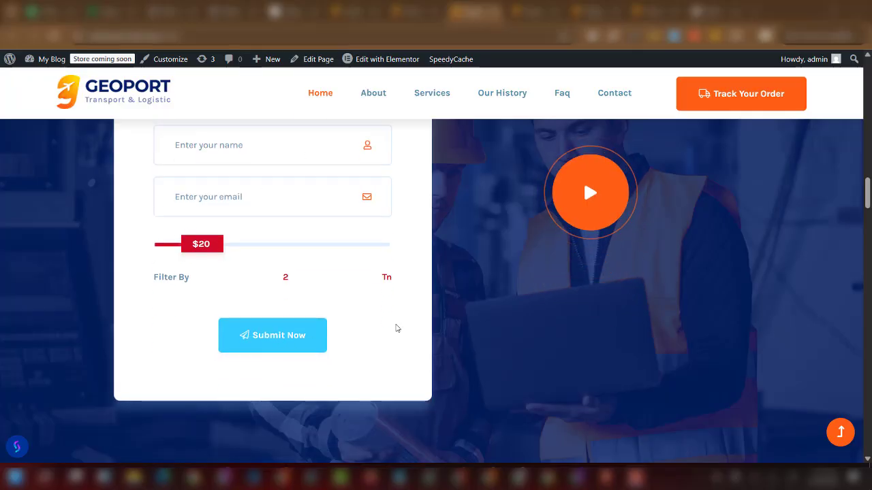
scroll(552, 258, "down", 8)
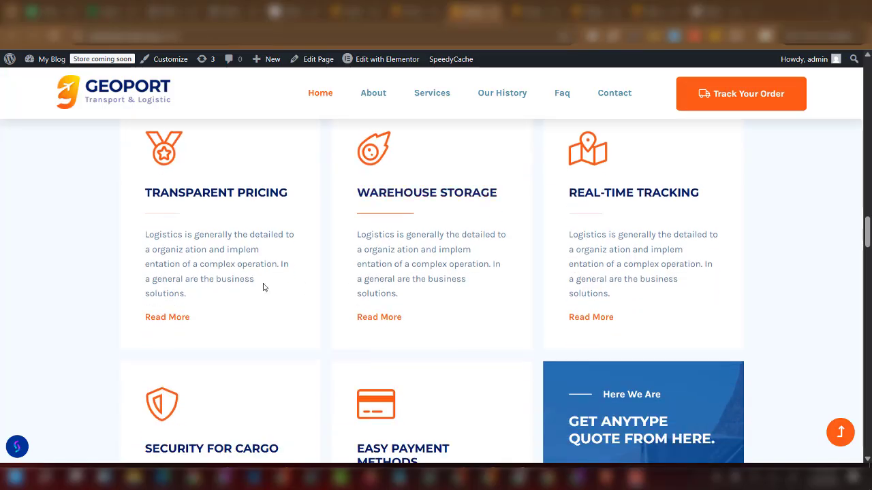
scroll(395, 247, "up", 2)
scroll(395, 247, "up", 1)
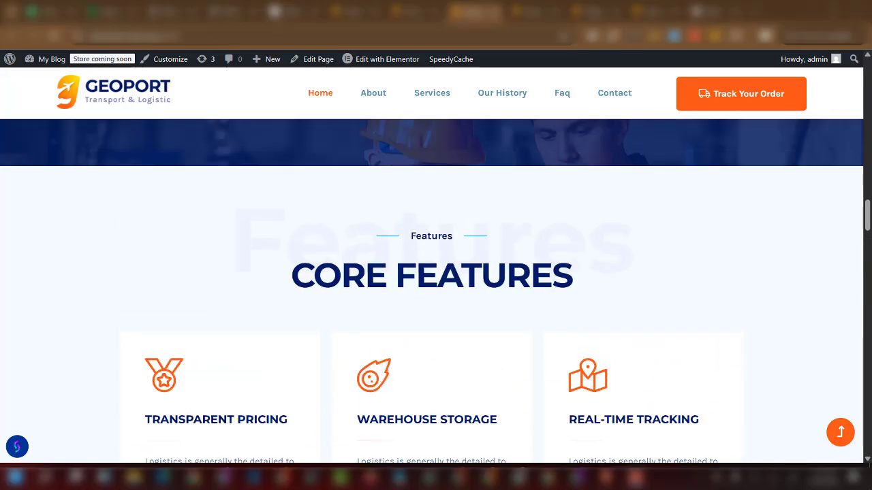
scroll(343, 282, "down", 2)
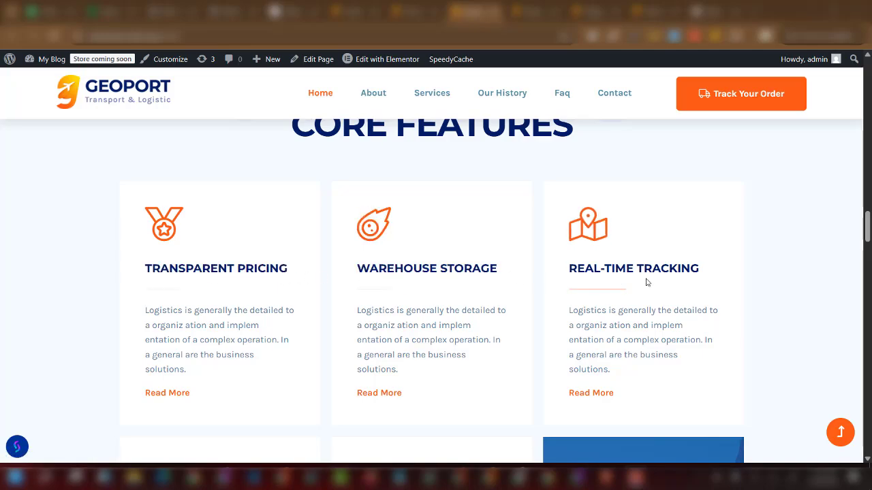
scroll(538, 279, "down", 3)
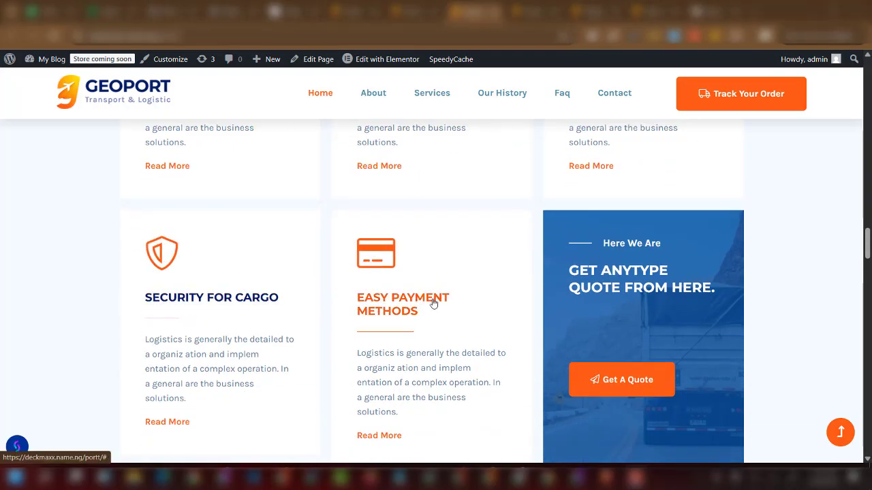
scroll(442, 301, "down", 3)
scroll(428, 304, "down", 8)
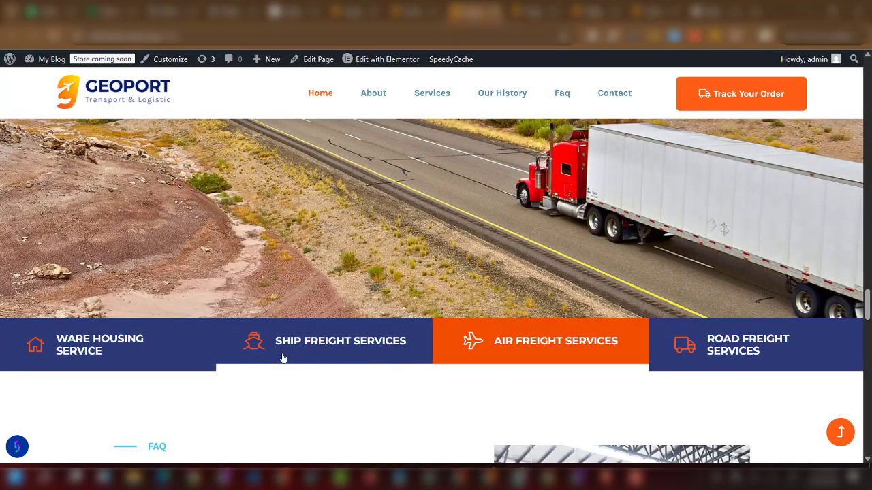
scroll(282, 358, "down", 5)
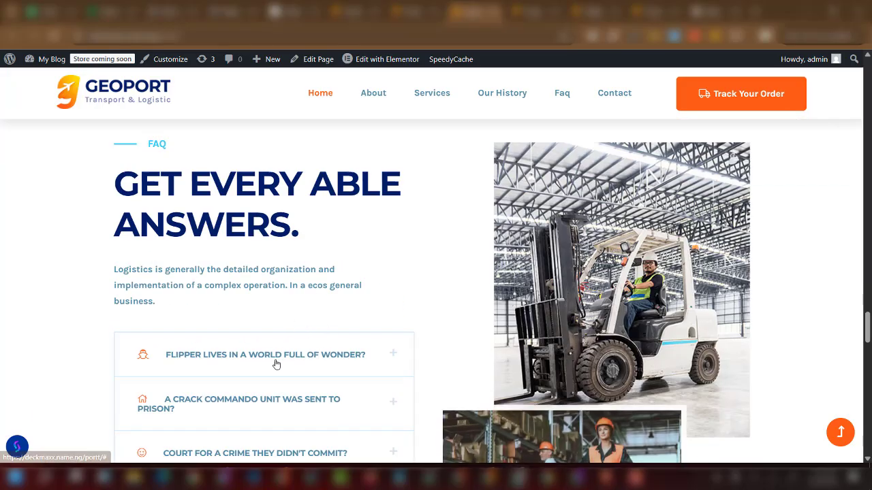
Expand the first three FAQ answers, collapsing the first one again.
scroll(296, 314, "down", 3)
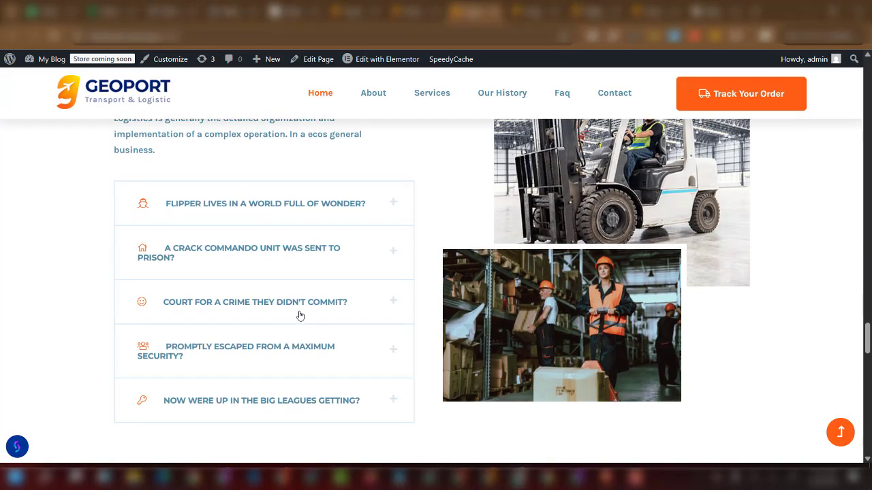
left_click(322, 214)
left_click(321, 214)
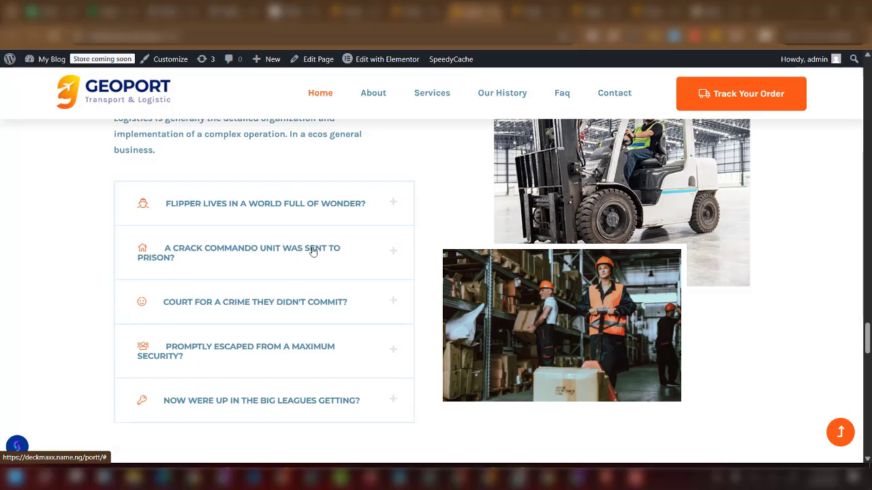
left_click(313, 252)
scroll(290, 262, "down", 3)
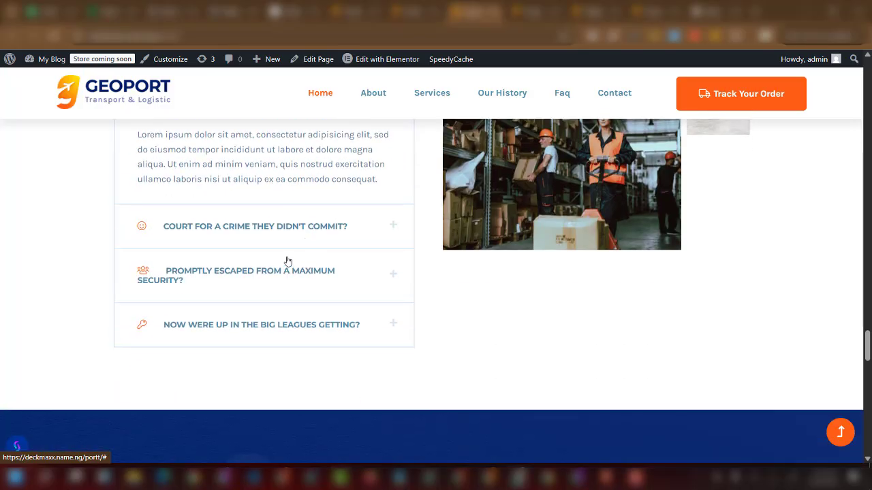
left_click(296, 235)
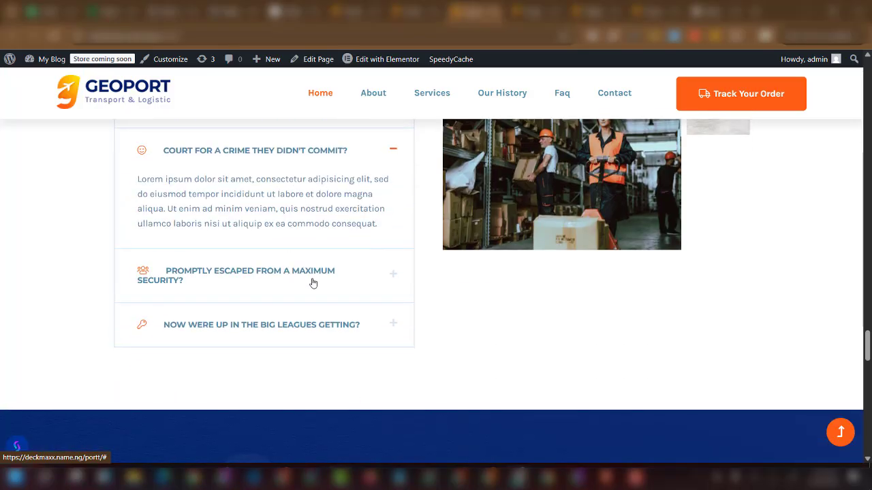
Scroll down to the footer and back up to the What We Do service cards.
scroll(313, 282, "down", 6)
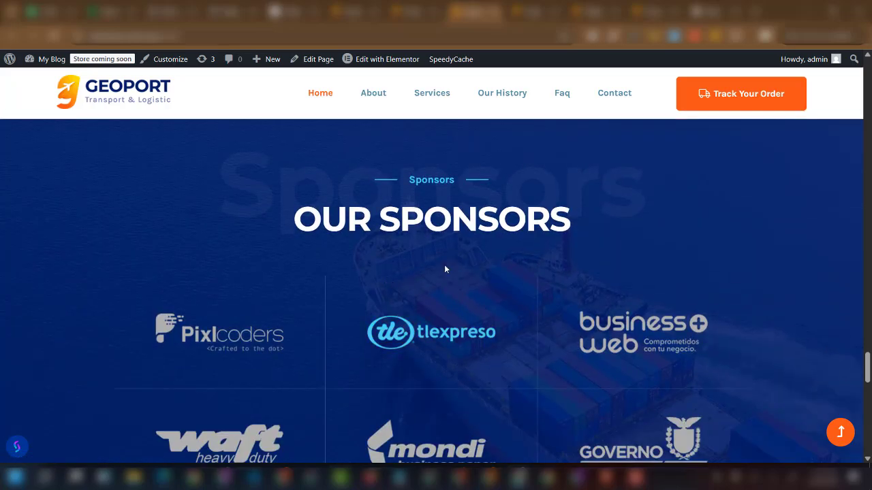
scroll(444, 269, "down", 5)
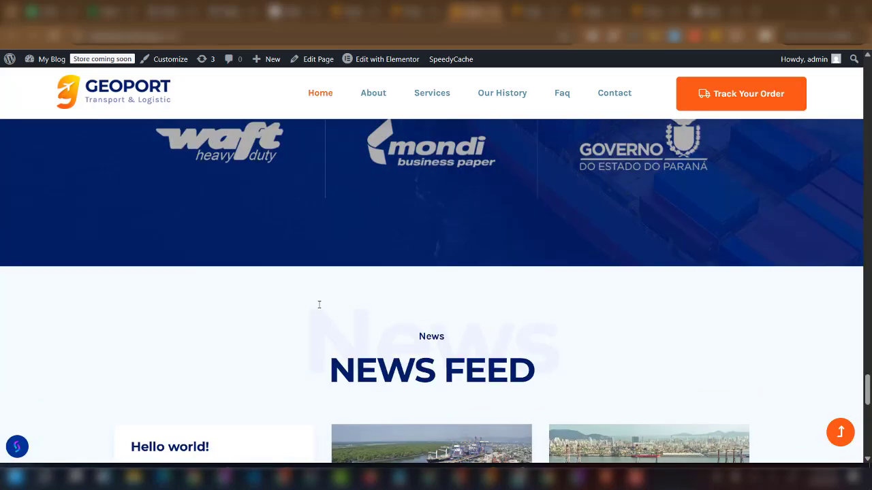
scroll(319, 304, "down", 4)
scroll(342, 350, "down", 7)
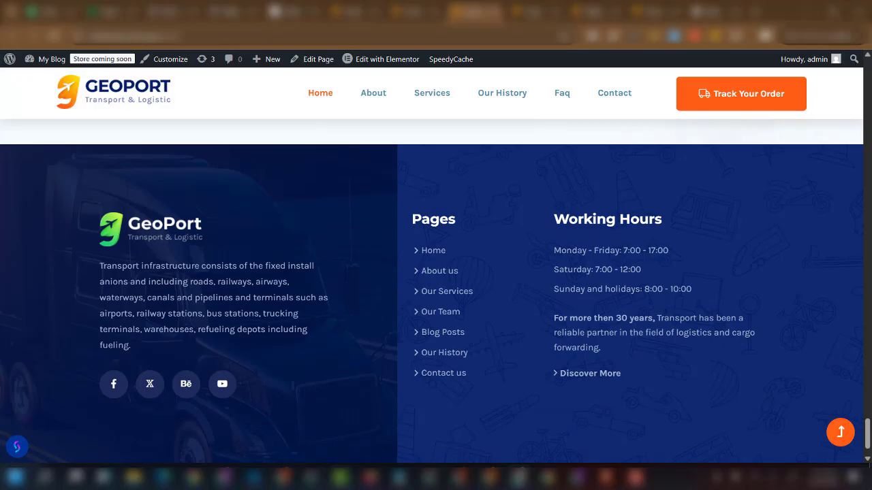
scroll(302, 243, "up", 20)
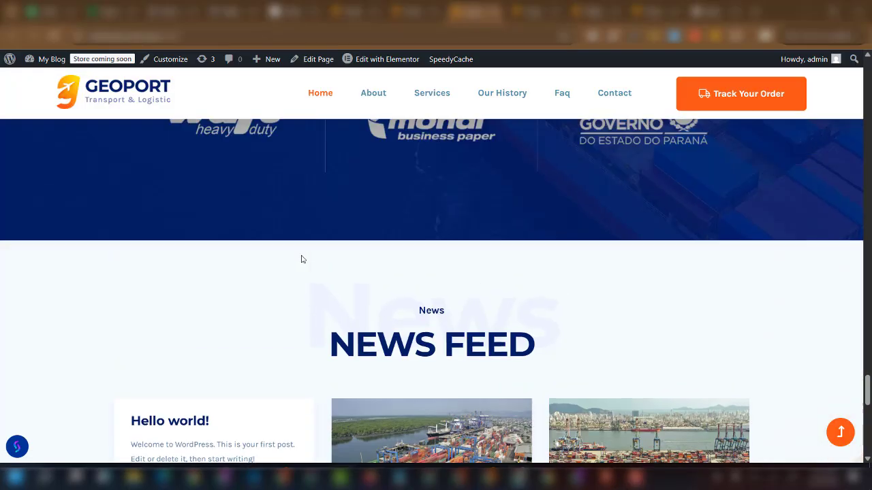
scroll(302, 257, "up", 6)
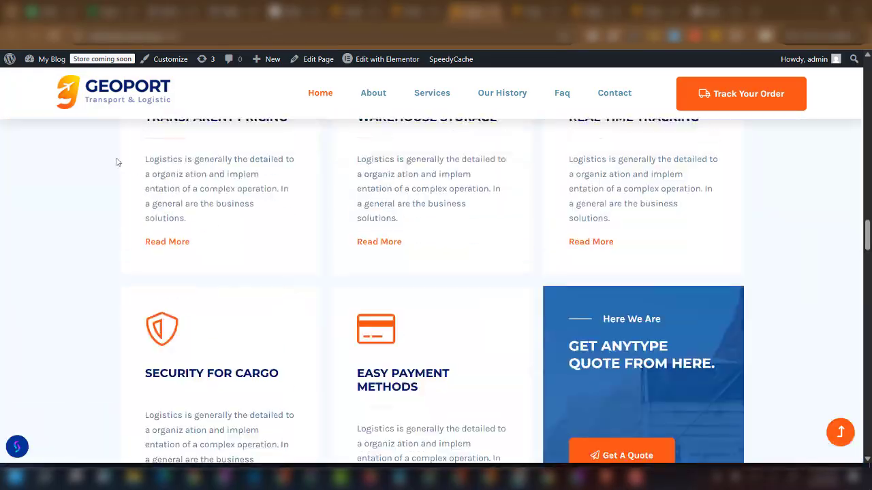
scroll(385, 218, "up", 10)
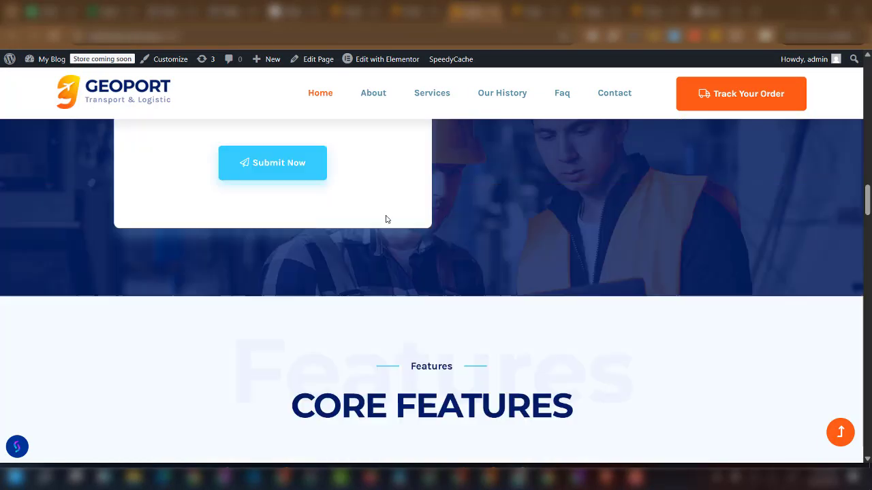
scroll(469, 223, "up", 8)
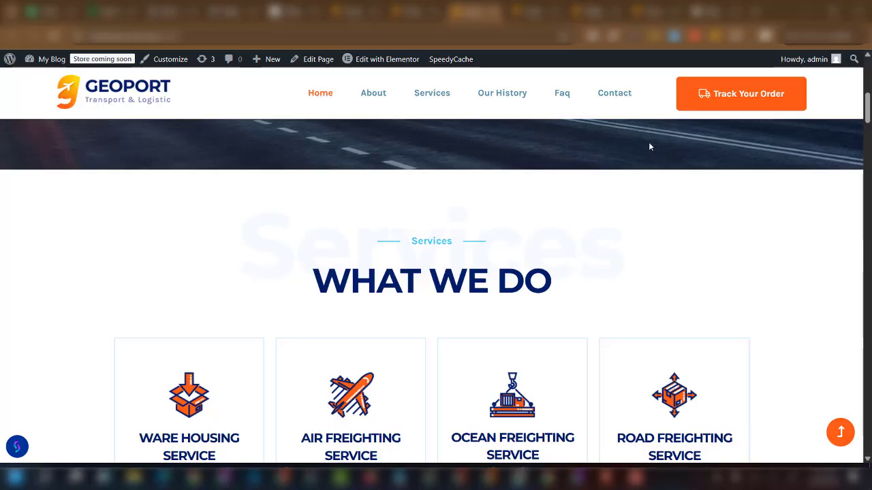
Track a saved waybill number on the tracking page, showing Label Created, est. delivery Mar 29, 2026.
left_click(732, 107)
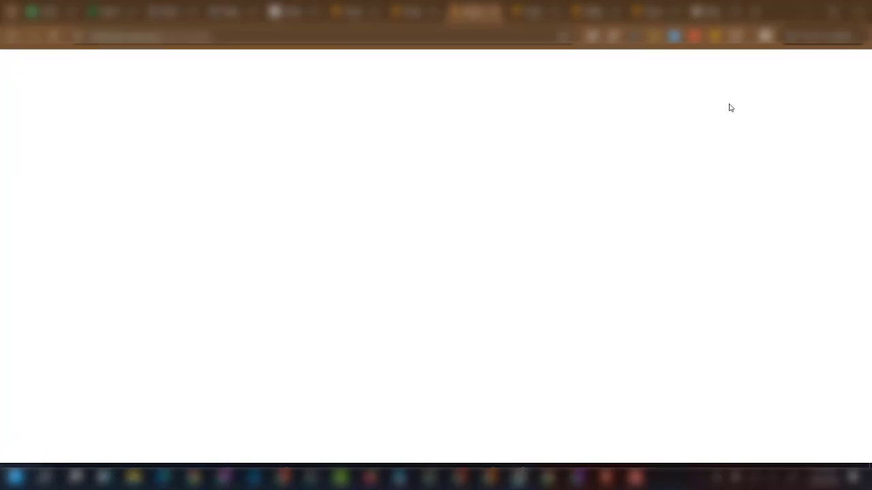
scroll(477, 238, "down", 3)
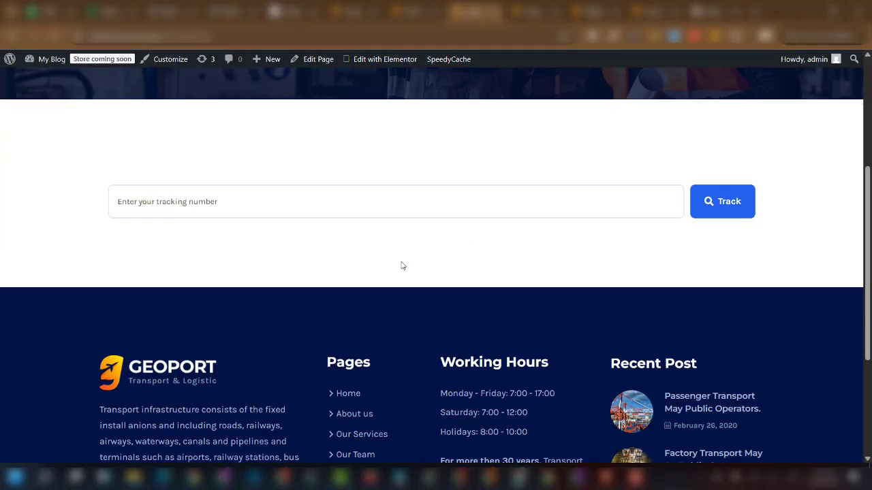
left_click(166, 202)
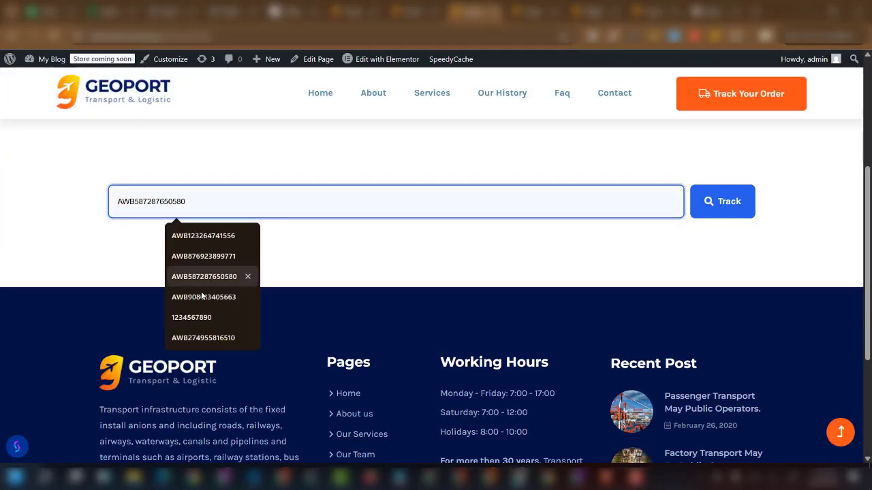
left_click(209, 339)
left_click(719, 208)
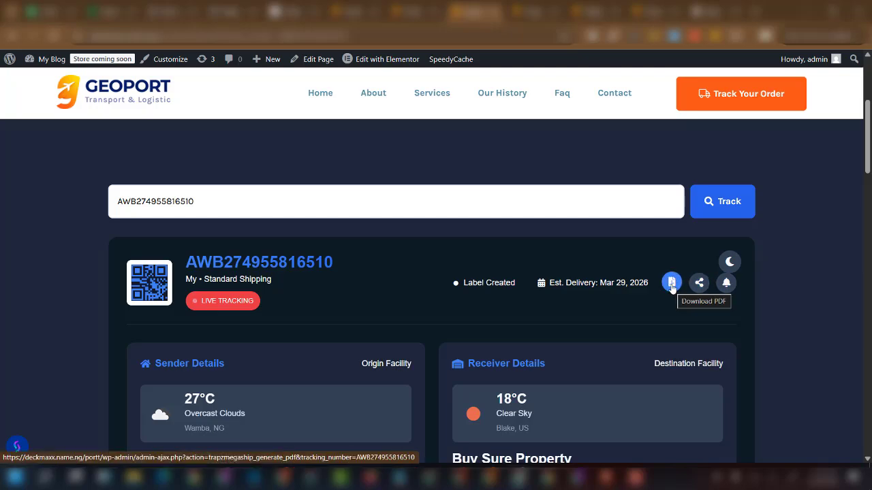
left_click(728, 263)
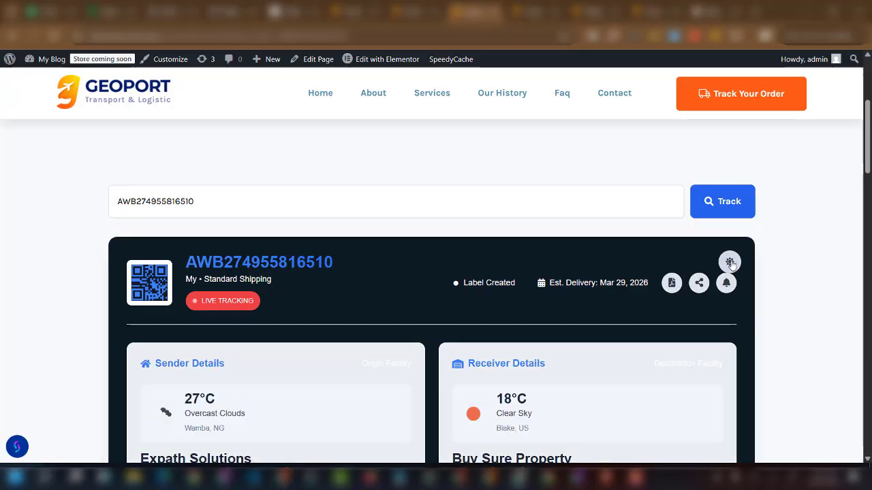
left_click(730, 263)
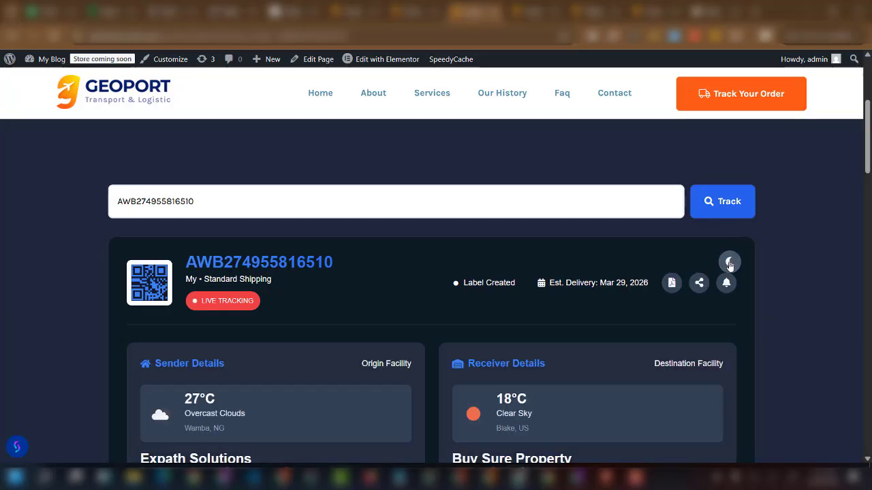
left_click(730, 264)
left_click(727, 261)
scroll(460, 265, "down", 4)
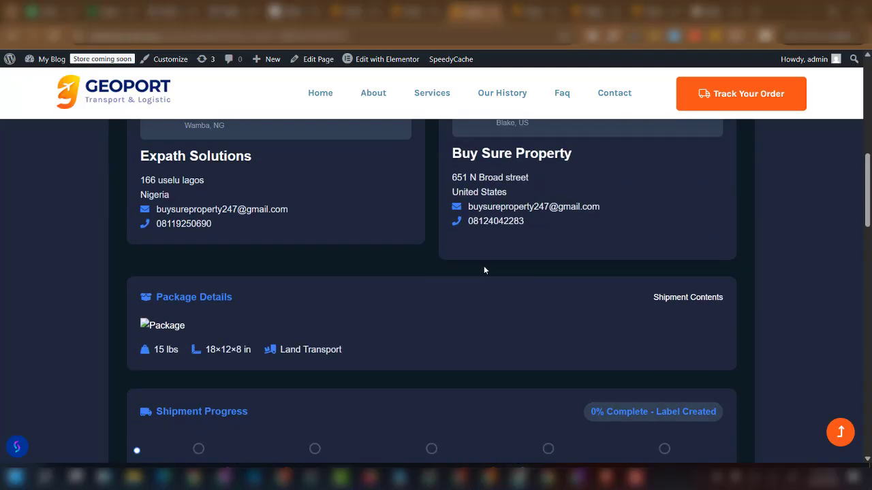
scroll(269, 238, "up", 1)
scroll(580, 240, "down", 4)
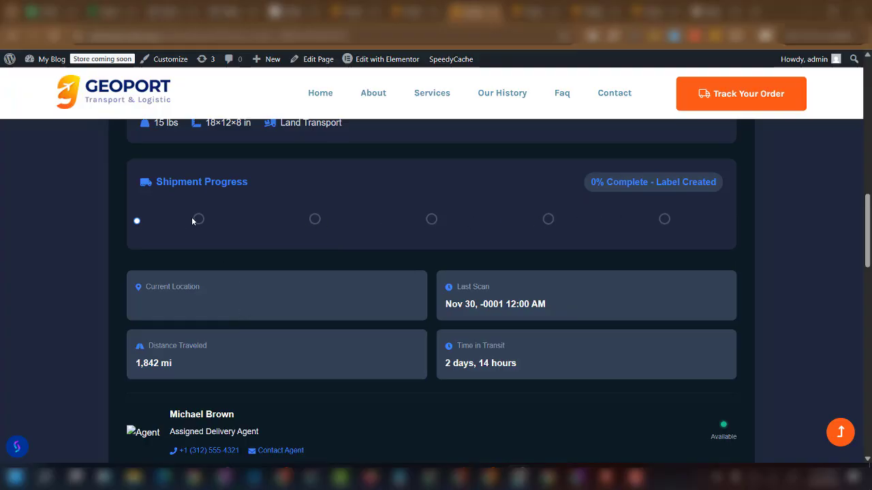
scroll(269, 276, "down", 2)
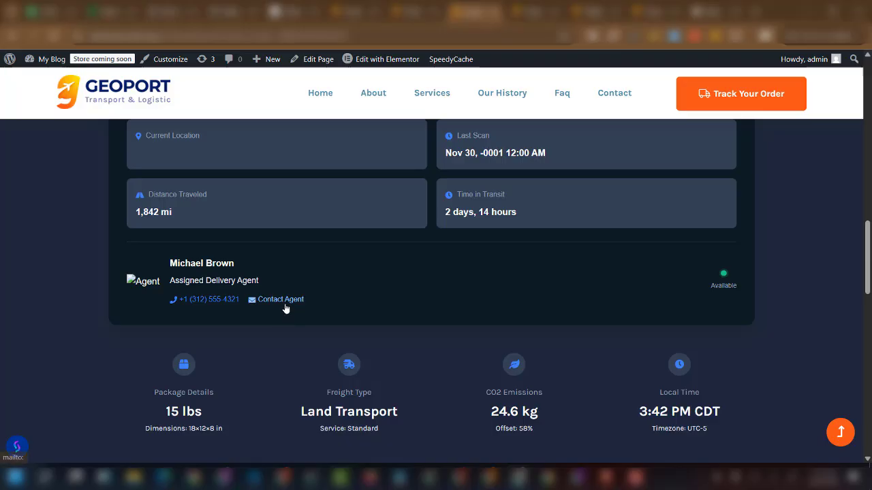
scroll(476, 295, "down", 3)
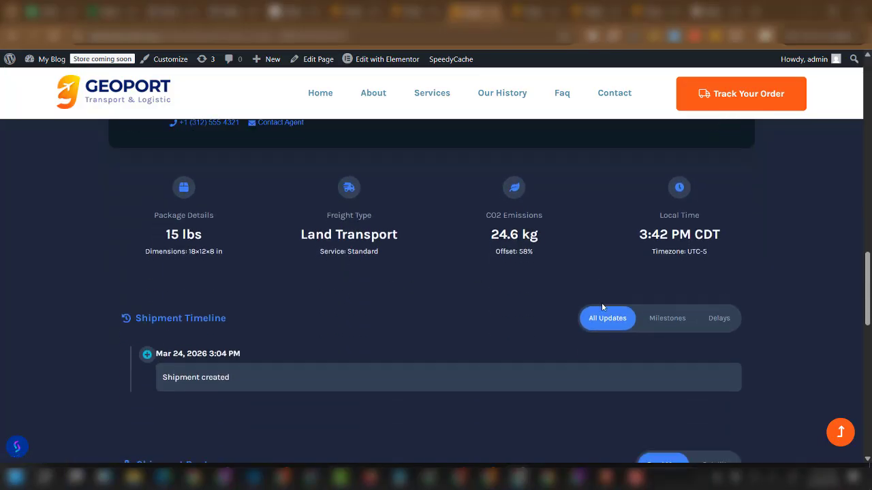
scroll(648, 303, "down", 2)
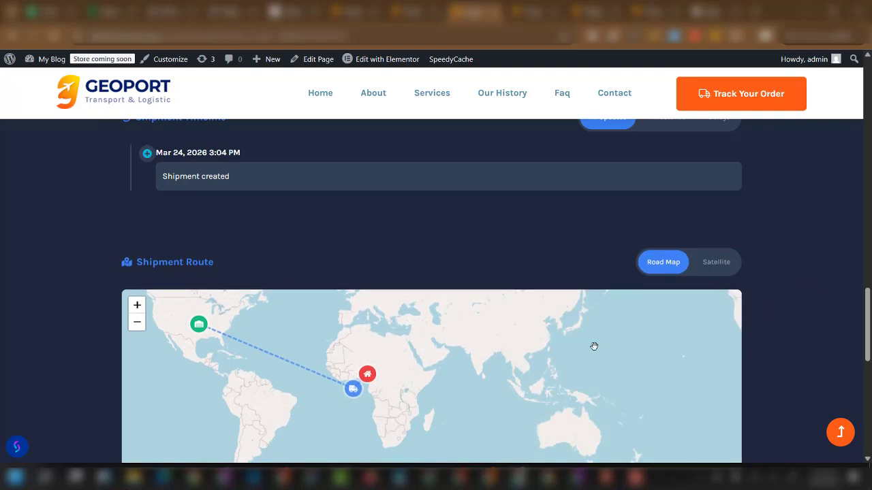
scroll(810, 304, "down", 2)
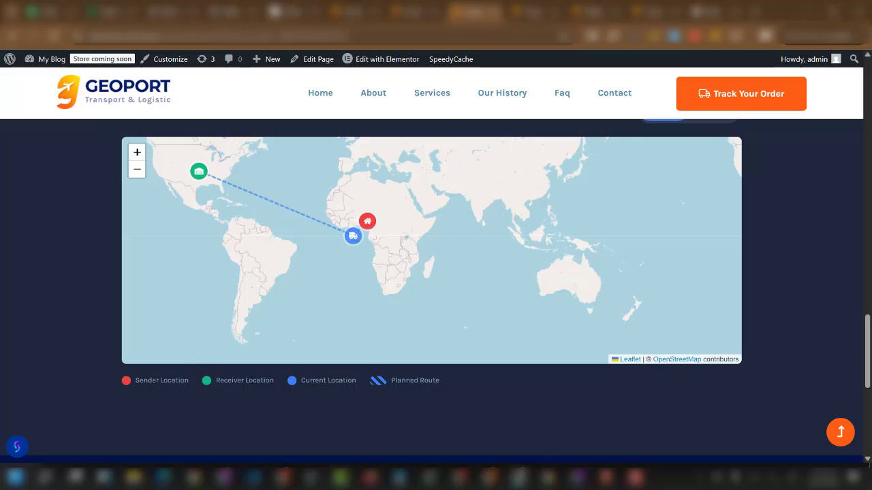
scroll(813, 320, "up", 3)
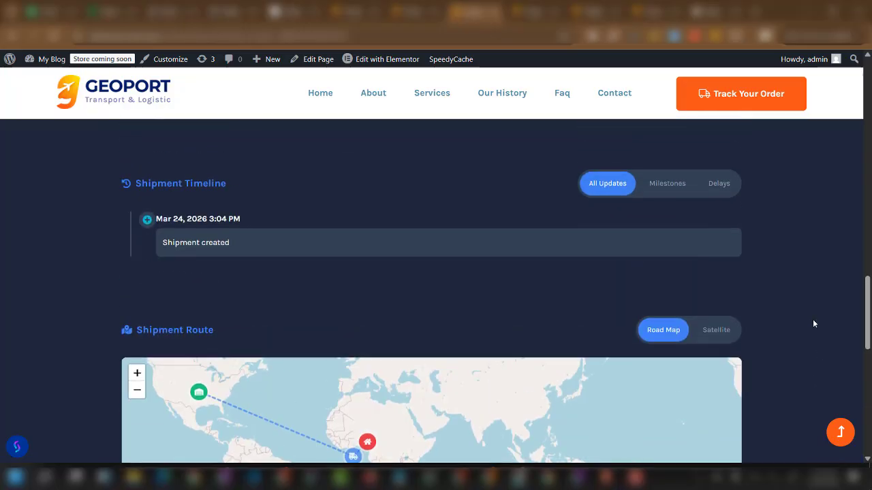
left_click(717, 337)
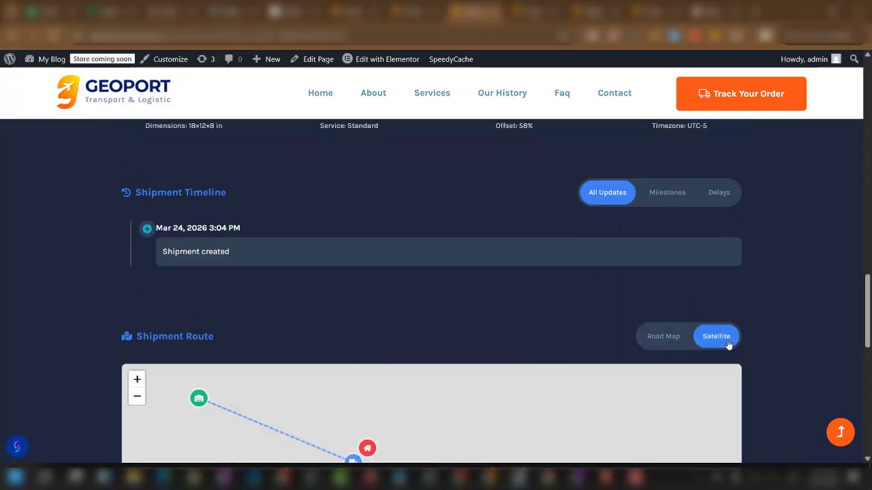
scroll(743, 329, "down", 2)
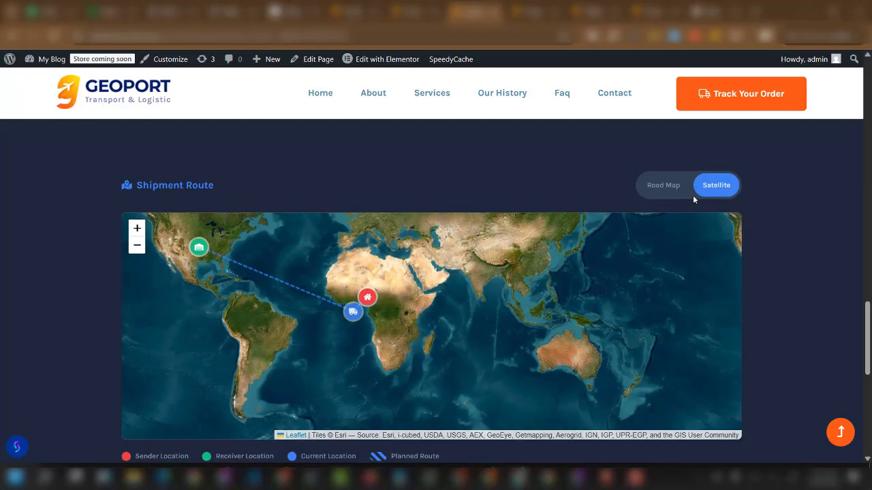
left_click(673, 191)
scroll(801, 266, "down", 2)
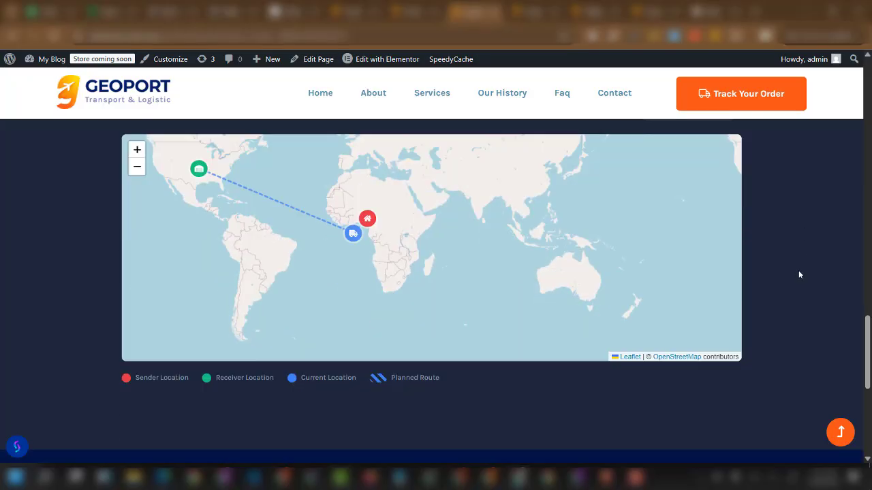
scroll(798, 287, "down", 3)
scroll(797, 286, "up", 8)
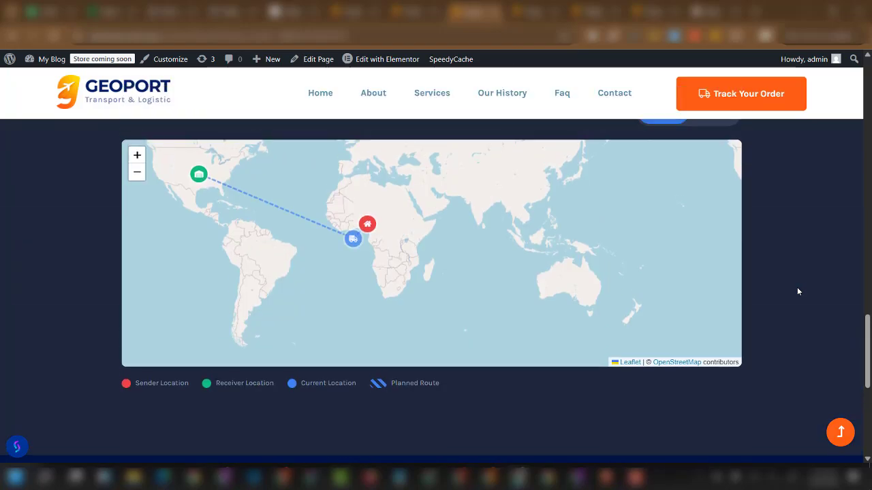
scroll(797, 291, "up", 10)
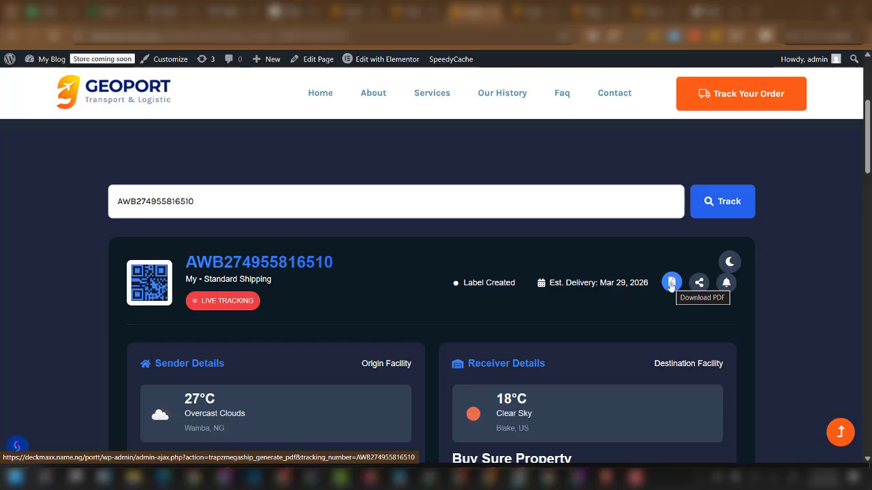
Open the About page from the top navigation and skim it.
scroll(671, 286, "up", 2)
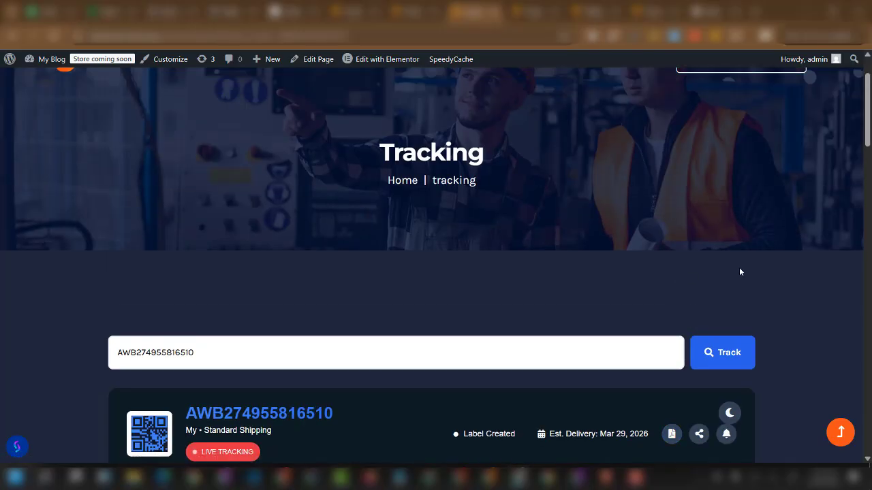
scroll(739, 267, "up", 1)
scroll(634, 290, "down", 1)
scroll(677, 289, "up", 2)
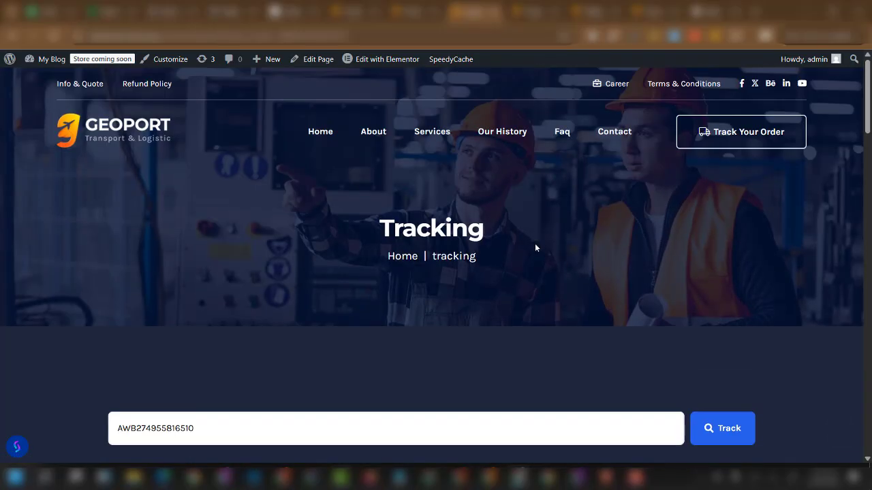
left_click(373, 133)
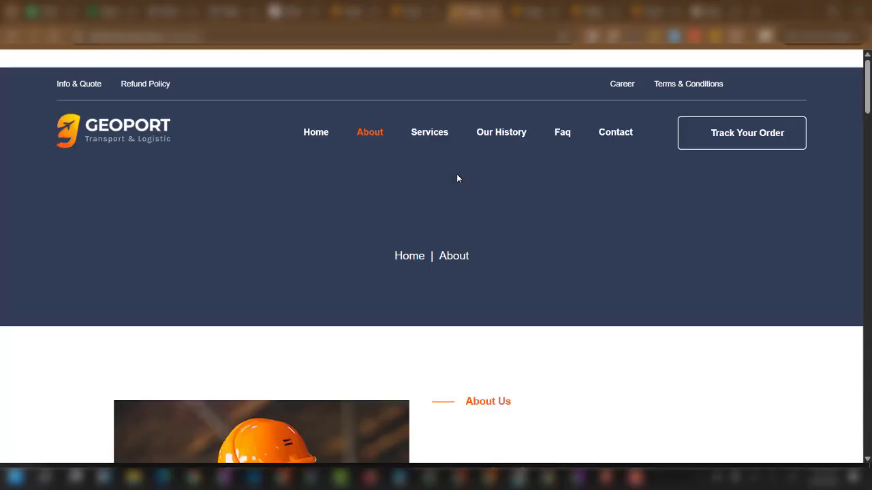
scroll(448, 288, "down", 3)
scroll(448, 316, "up", 3)
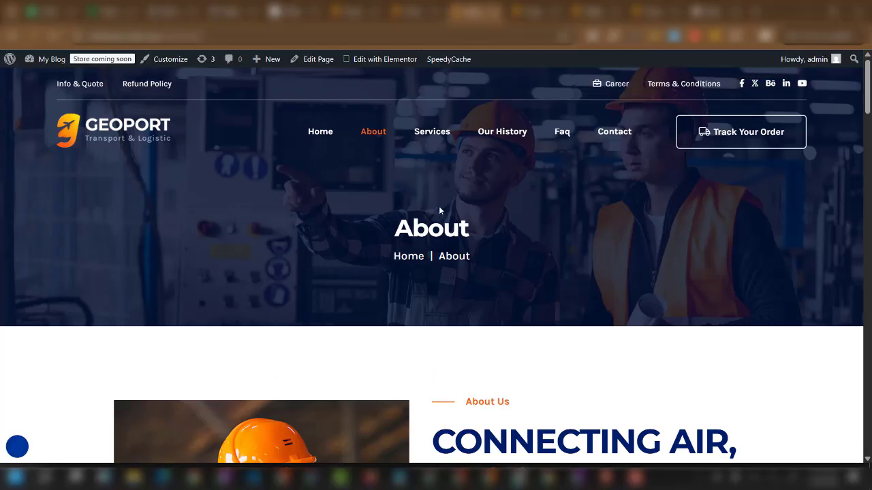
View the Services page, then the Our History page 'Connecting Air, Roads and Seas'.
left_click(434, 138)
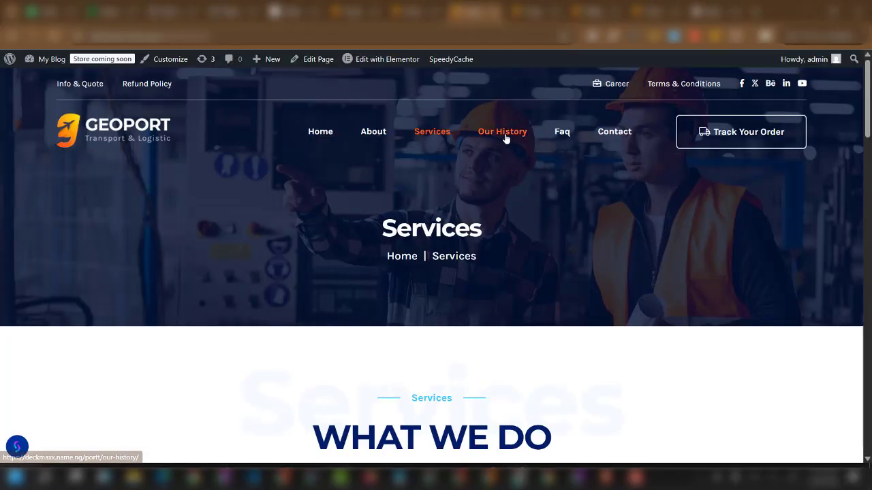
left_click(558, 136)
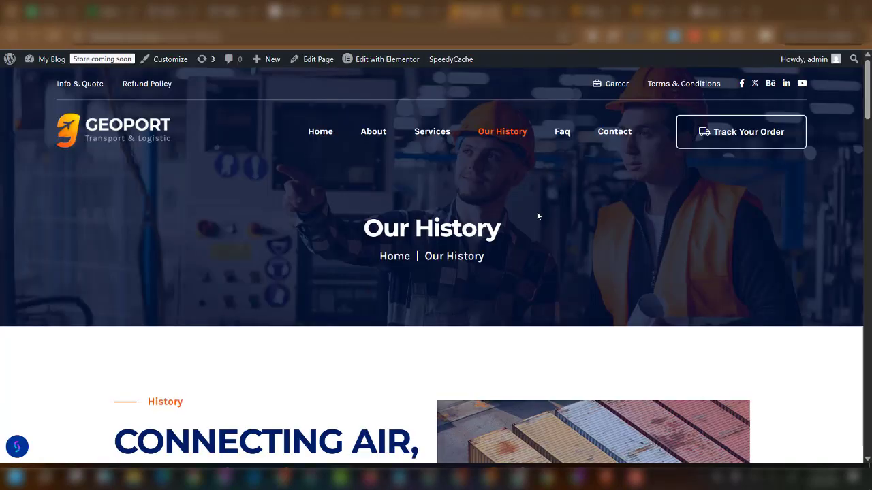
scroll(537, 216, "down", 2)
scroll(439, 198, "up", 3)
scroll(415, 223, "down", 3)
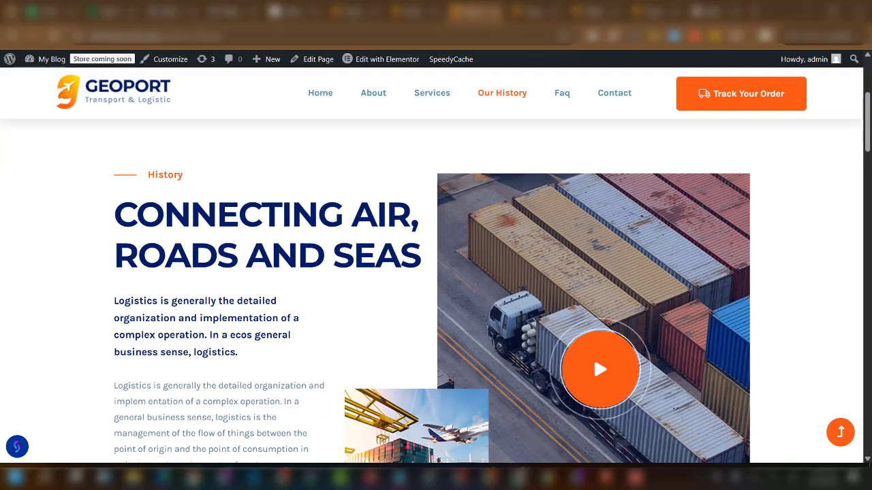
Switch browser windows back to the Tracking page with the waybill number entered.
left_click(194, 477)
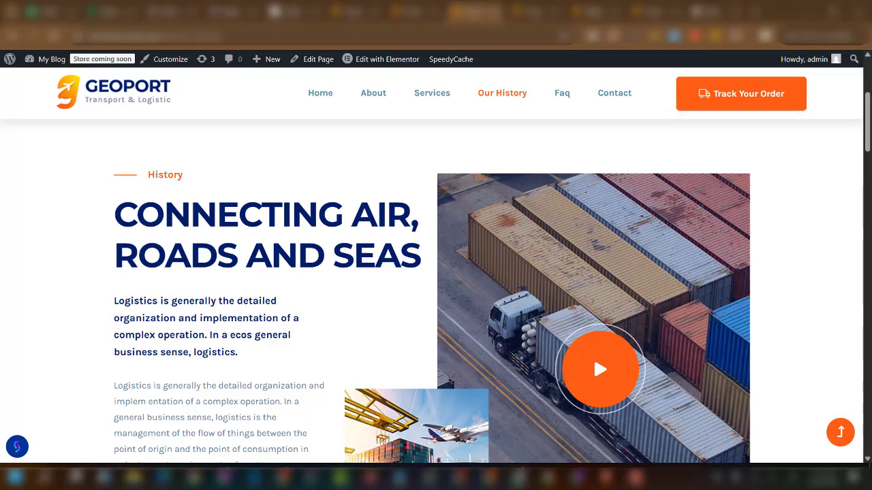
scroll(318, 305, "up", 3)
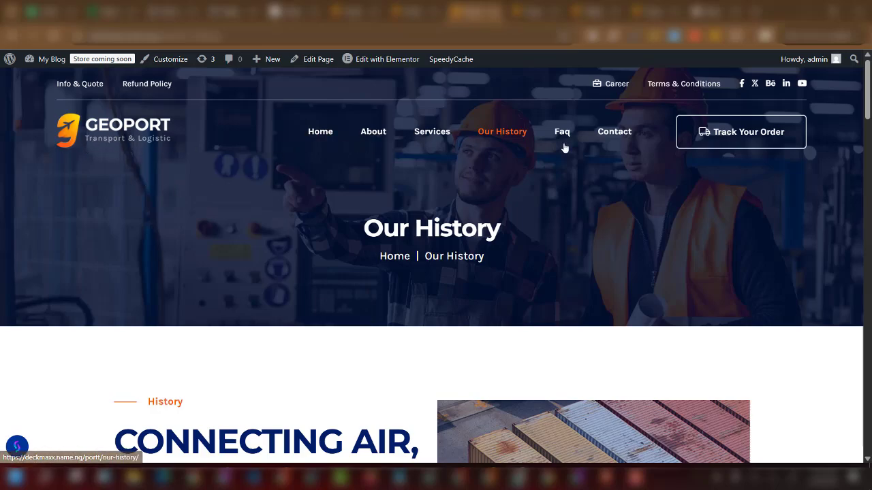
scroll(399, 156, "down", 3)
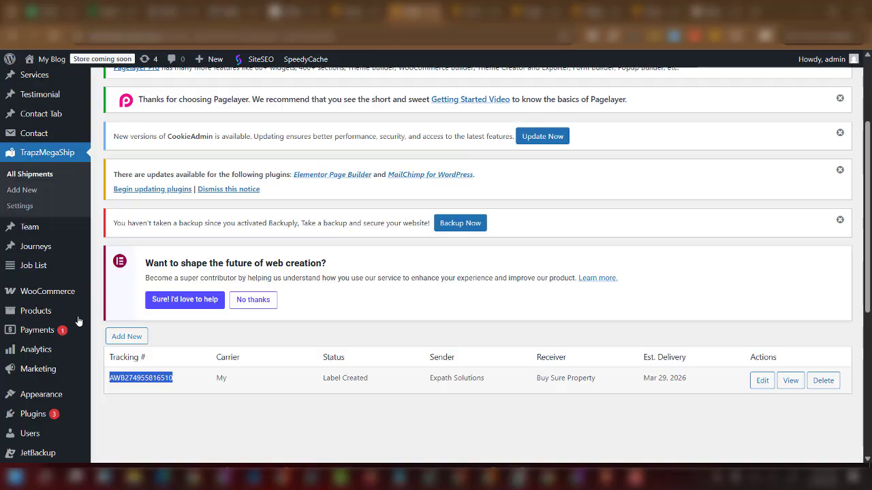
Show TrapzMegaShip > All Shipments, listing one Label Created shipment due Mar 29, 2026.
scroll(15, 286, "up", 3)
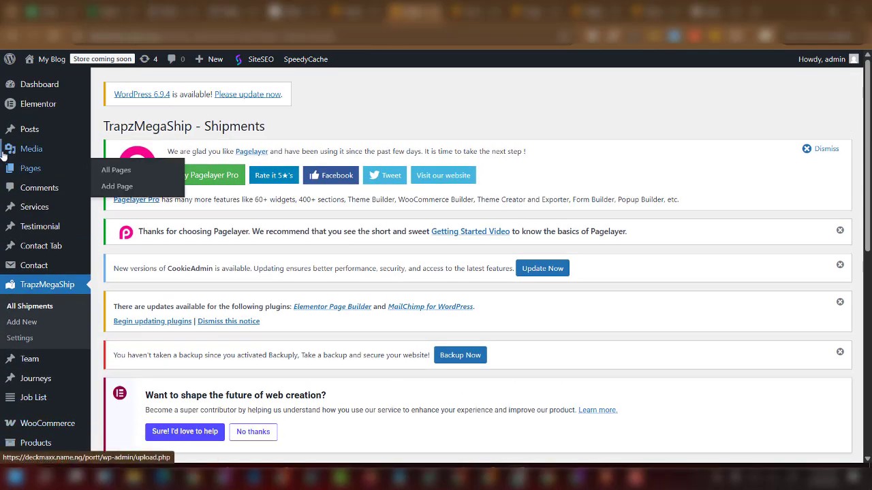
mouse_move(30, 98)
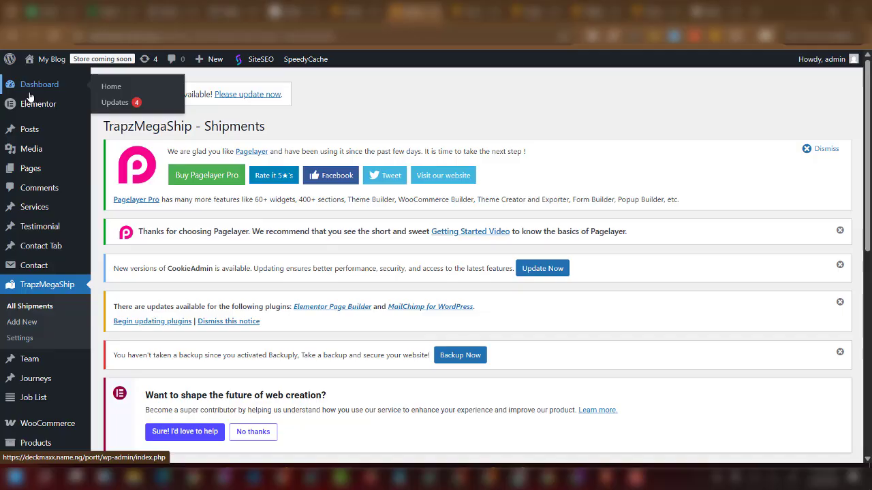
mouse_move(43, 125)
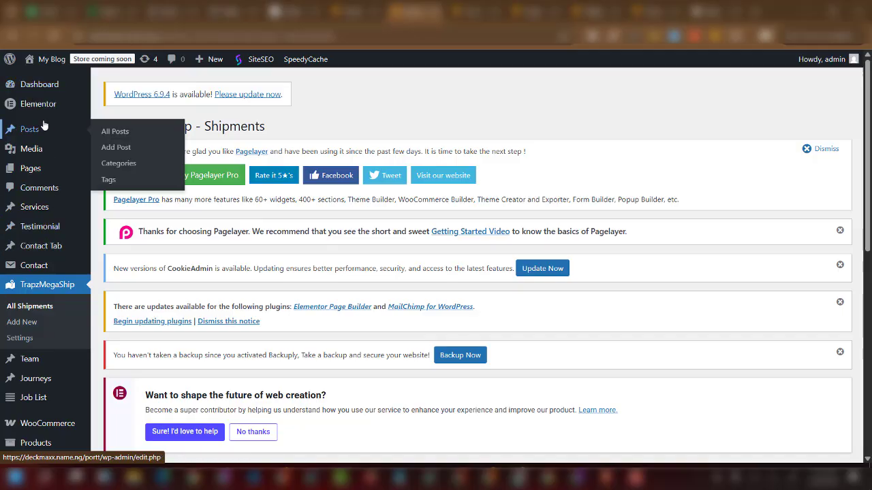
mouse_move(53, 275)
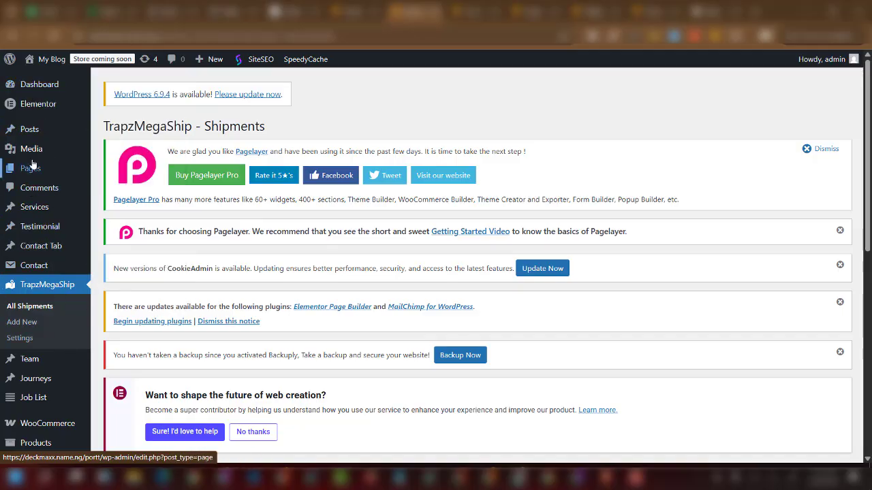
scroll(28, 327, "down", 10)
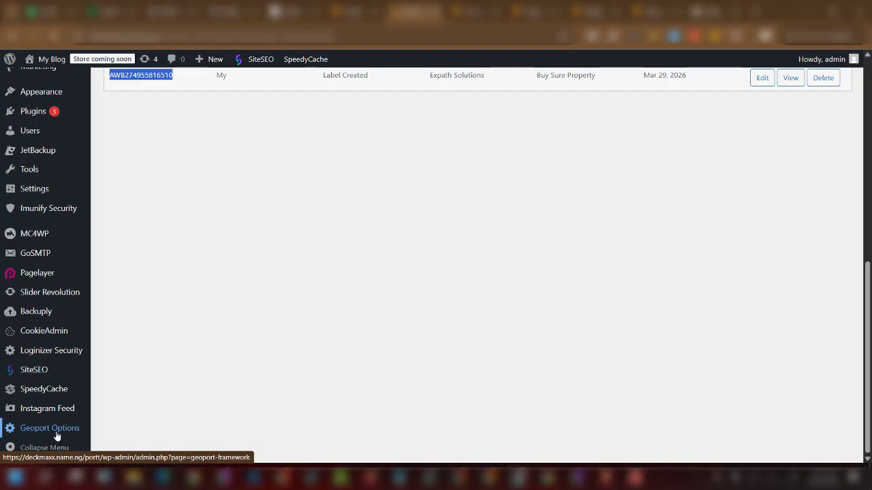
Open Geoport Options and scroll through the Logo & Icon favicon and logo settings.
left_click(56, 435)
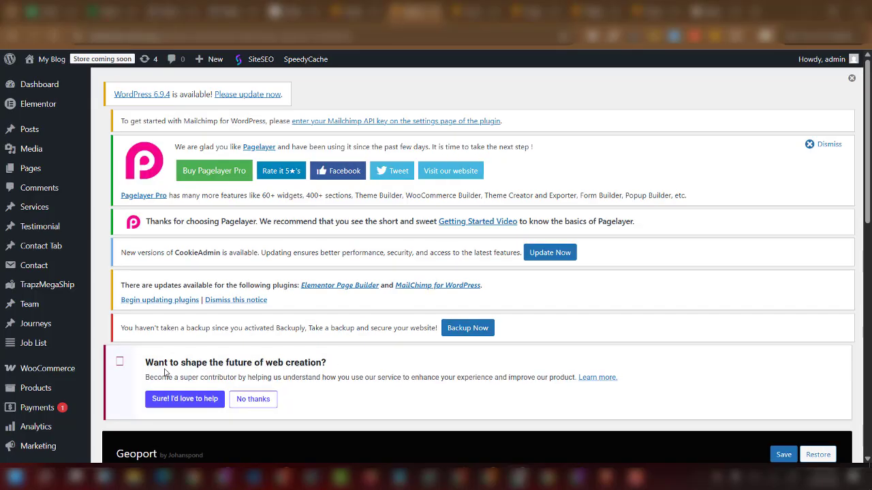
scroll(163, 372, "down", 5)
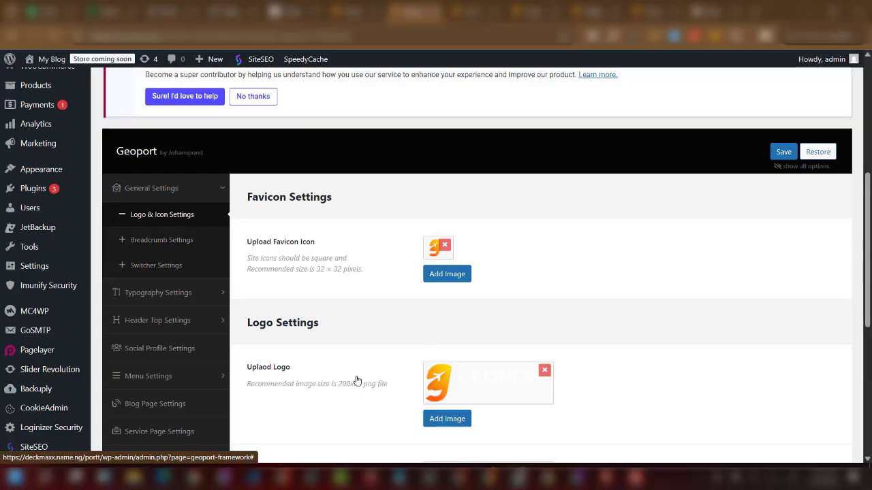
scroll(446, 398, "down", 1)
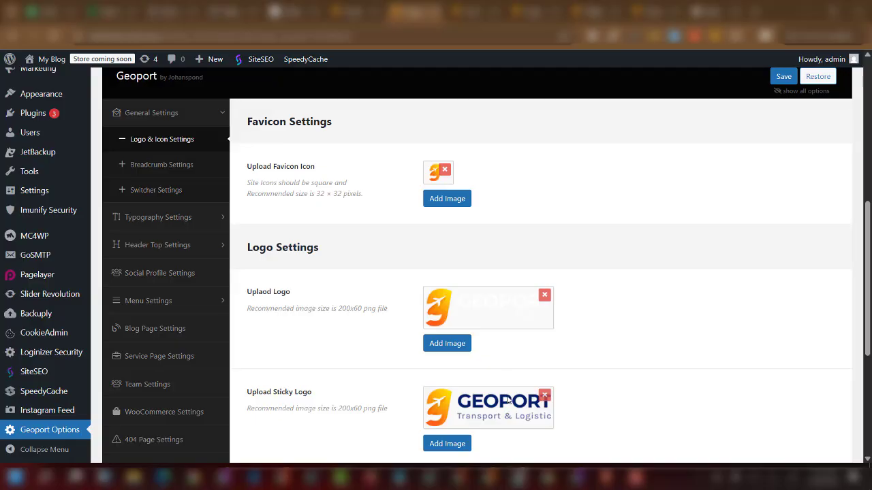
scroll(495, 417, "down", 2)
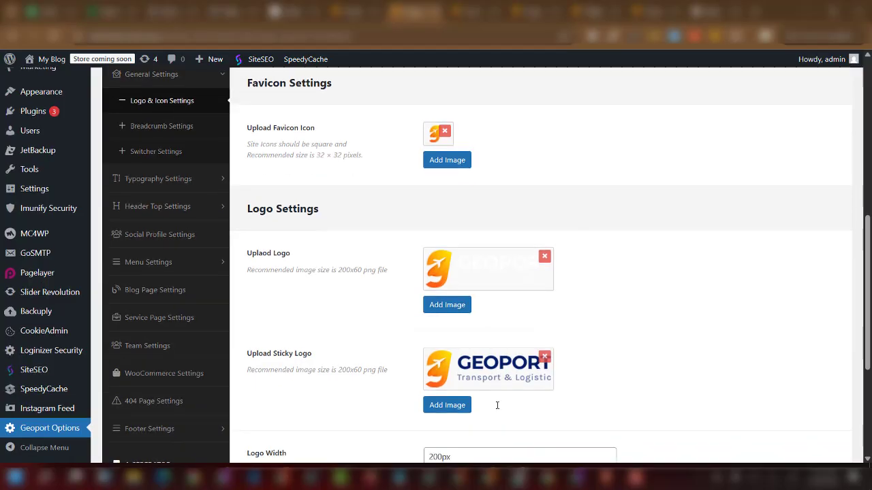
scroll(482, 288, "down", 2)
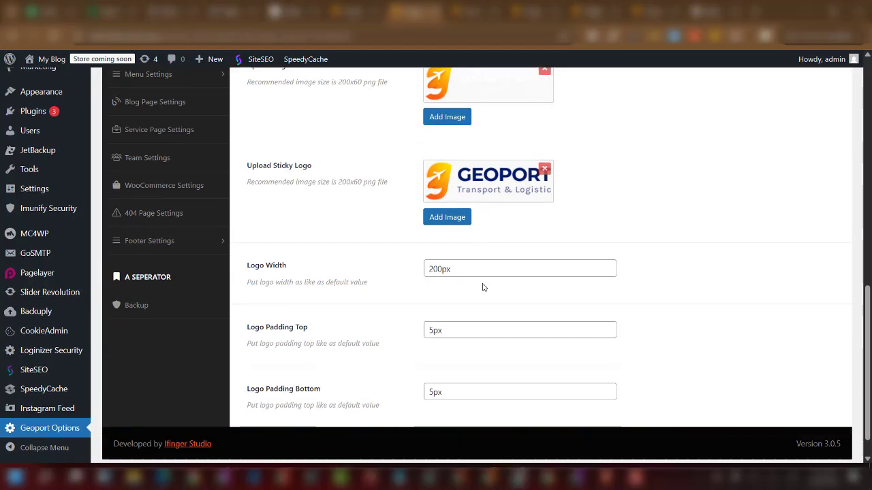
scroll(475, 320, "up", 3)
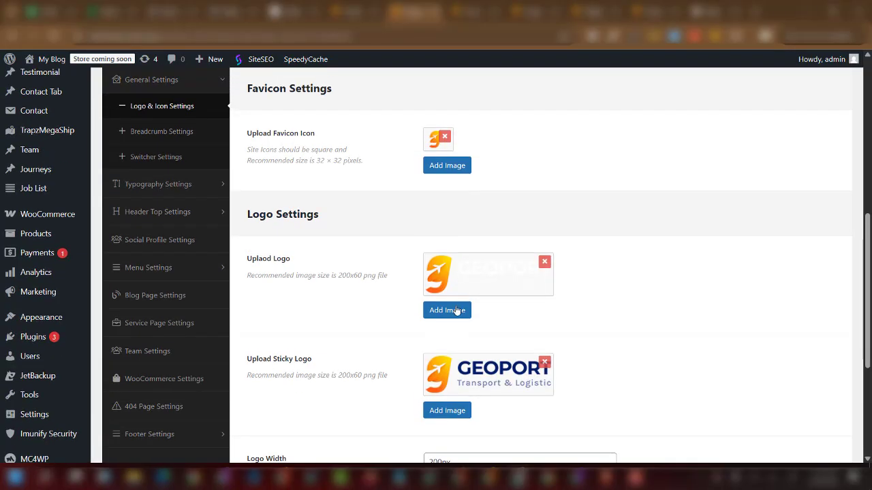
scroll(455, 309, "up", 3)
left_click(155, 366)
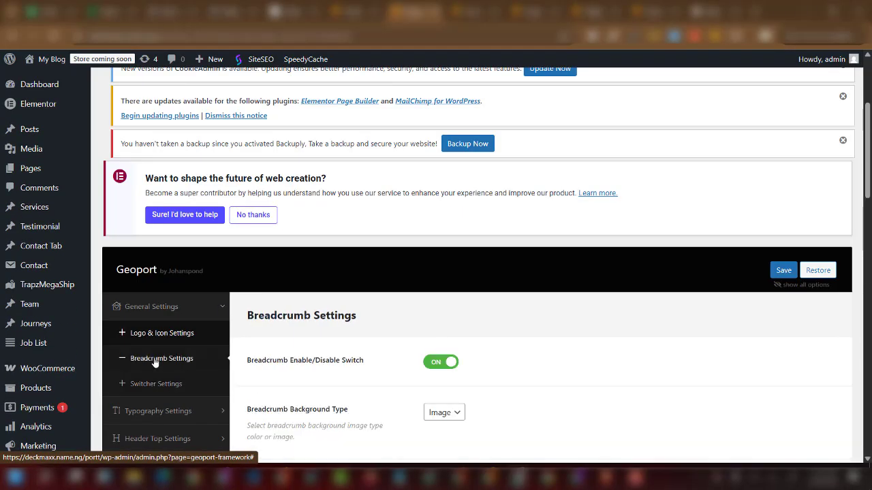
scroll(391, 364, "down", 2)
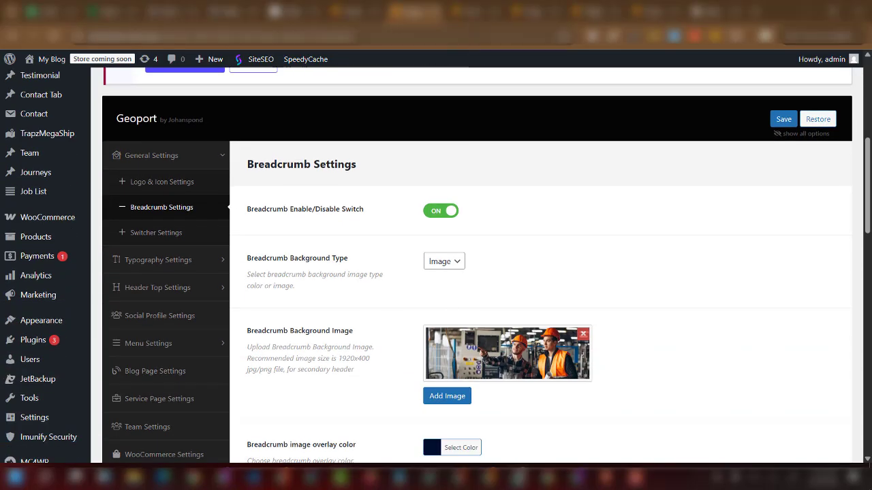
left_click(483, 13)
scroll(555, 244, "up", 3)
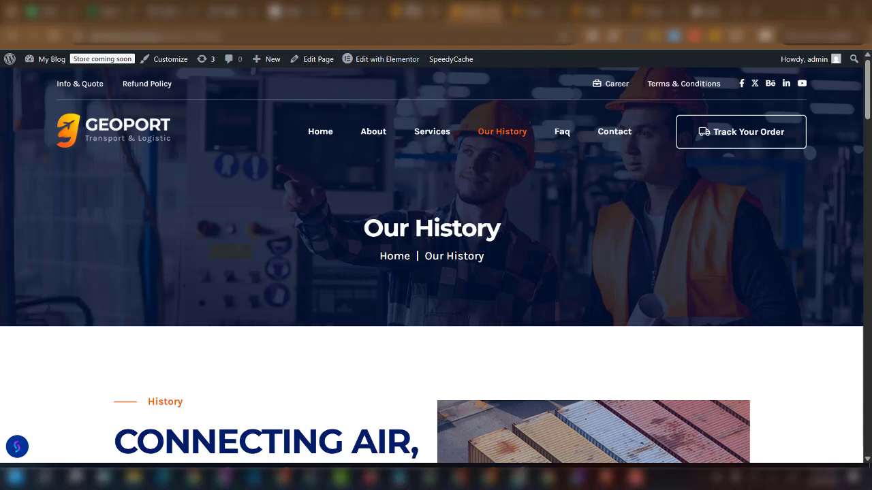
left_click(414, 13)
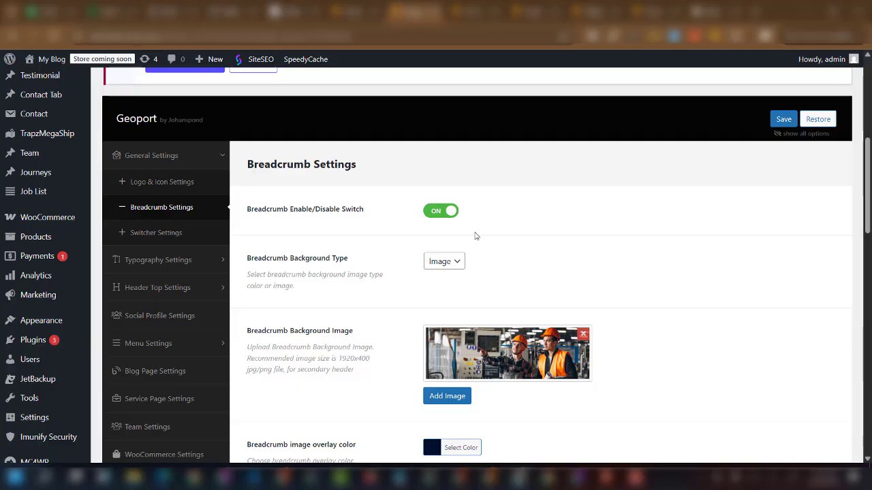
scroll(476, 367, "down", 2)
scroll(502, 331, "up", 3)
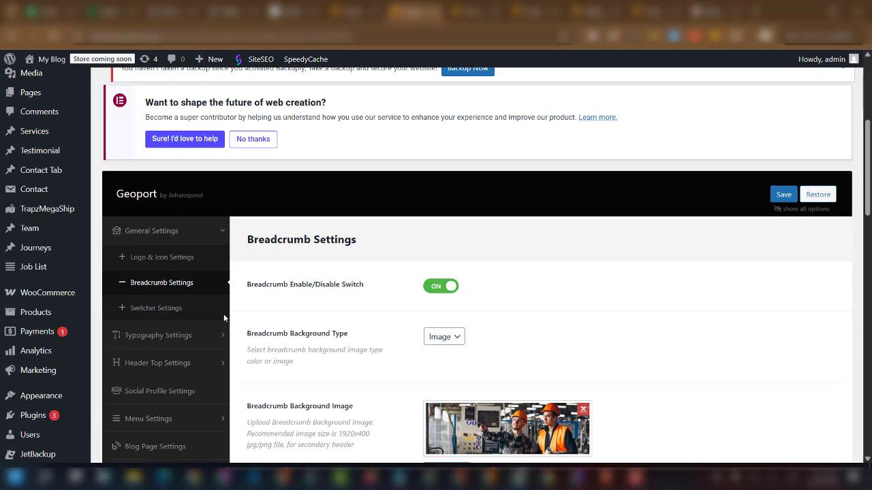
Check Switcher Settings (preloader off, scroll-to-top on), then expand Header Top Settings.
left_click(161, 311)
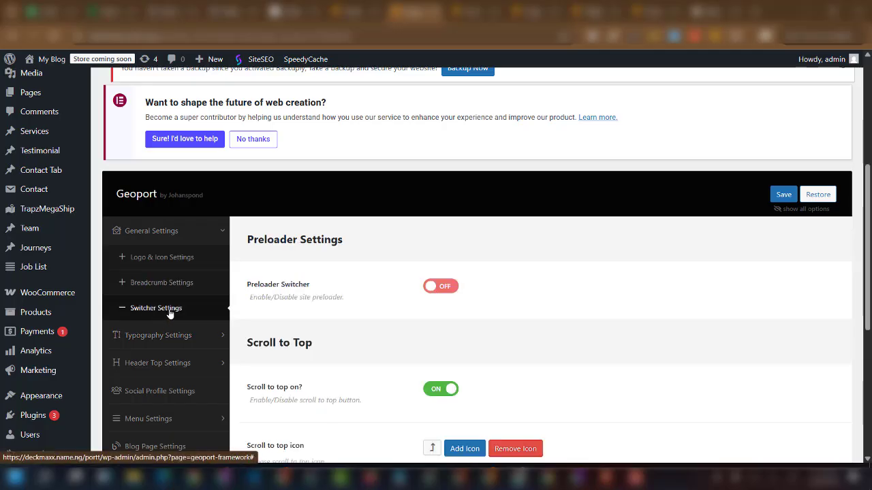
scroll(440, 331, "down", 1)
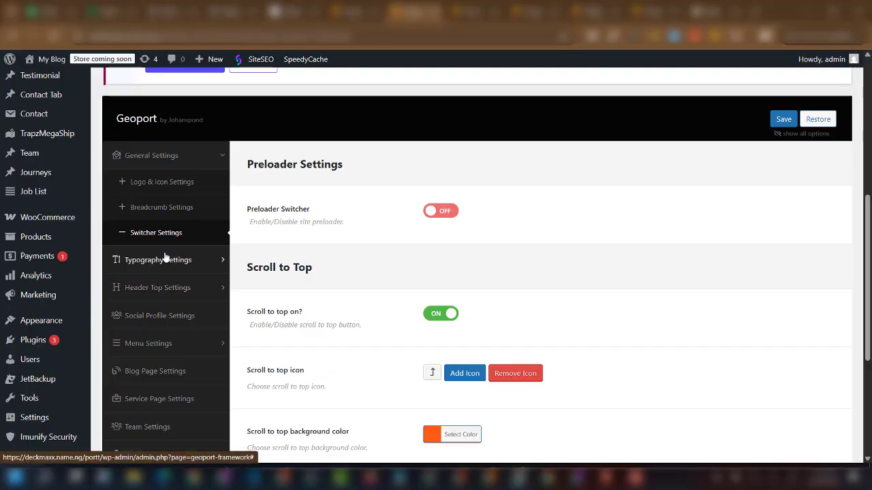
left_click(165, 291)
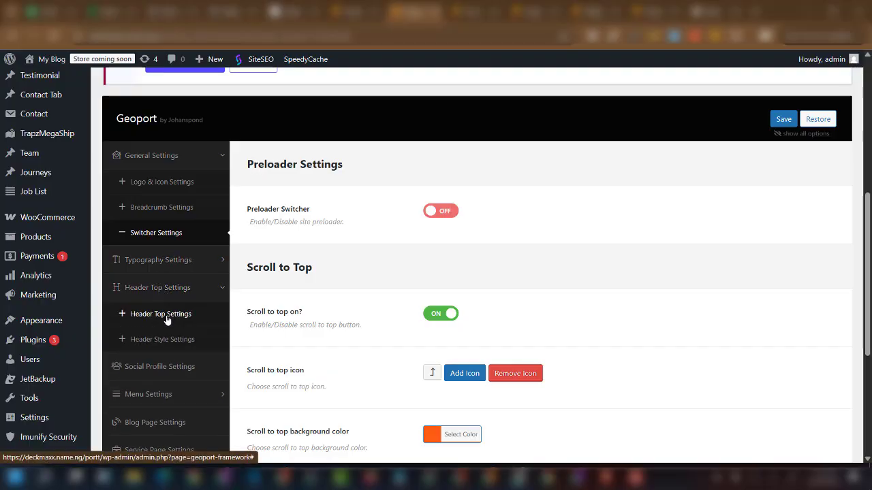
left_click(166, 320)
Compare the Header Settings lists against the live Our History page's top header.
scroll(479, 345, "down", 1)
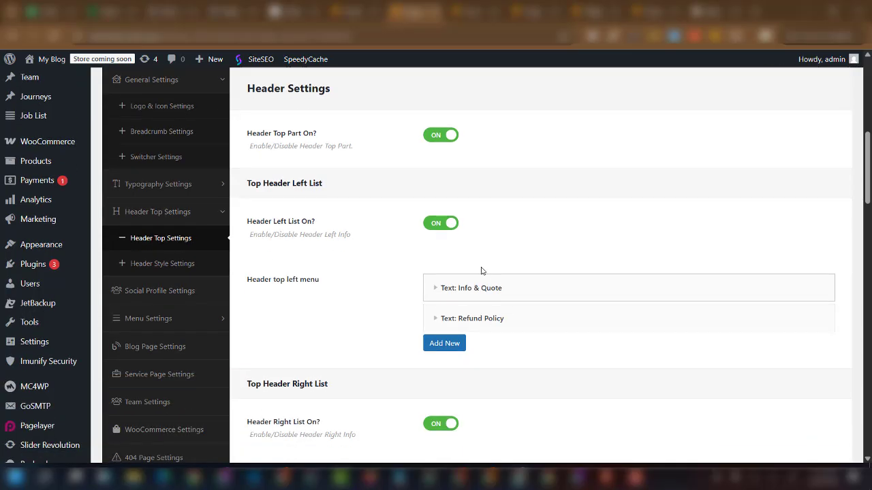
left_click(467, 11)
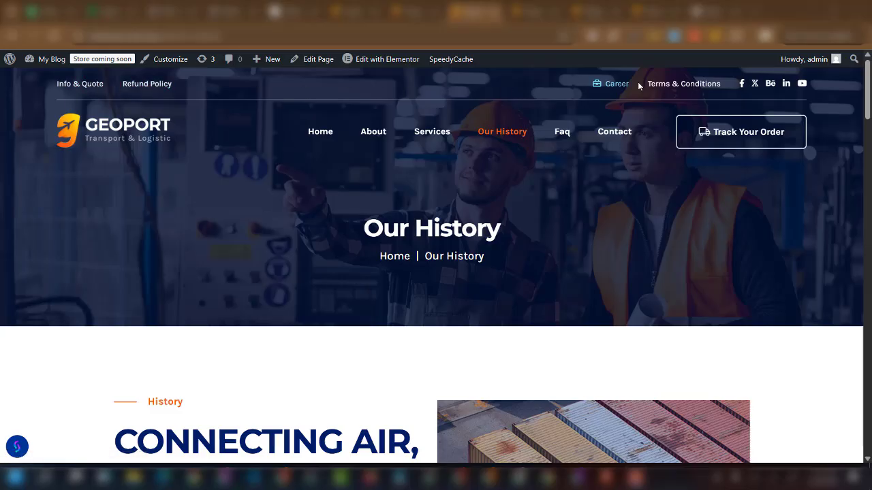
left_click(415, 13)
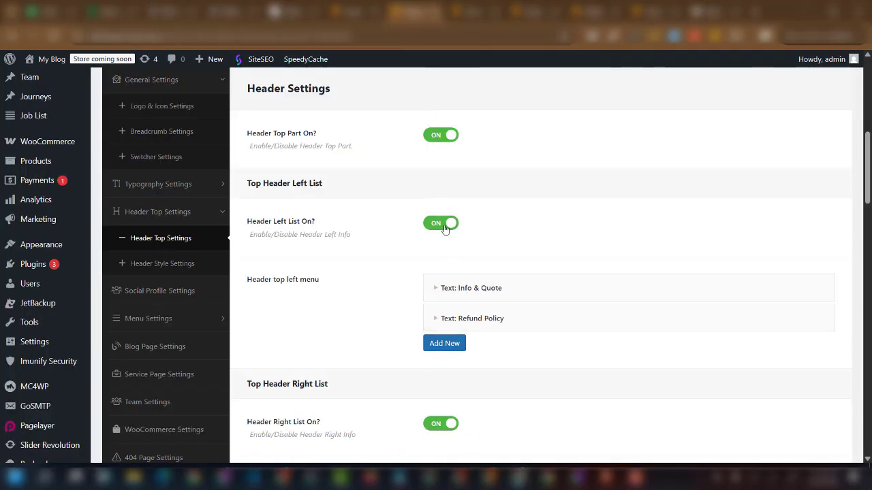
scroll(443, 340, "down", 3)
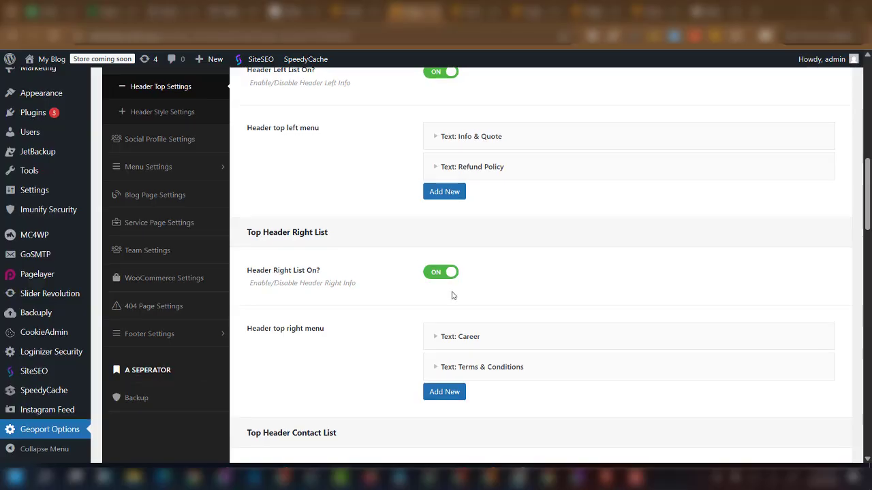
scroll(456, 307, "down", 2)
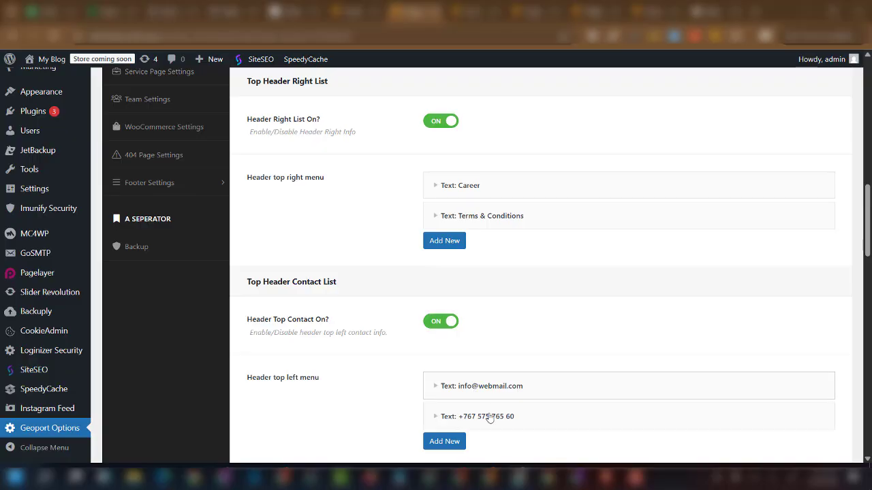
left_click(464, 11)
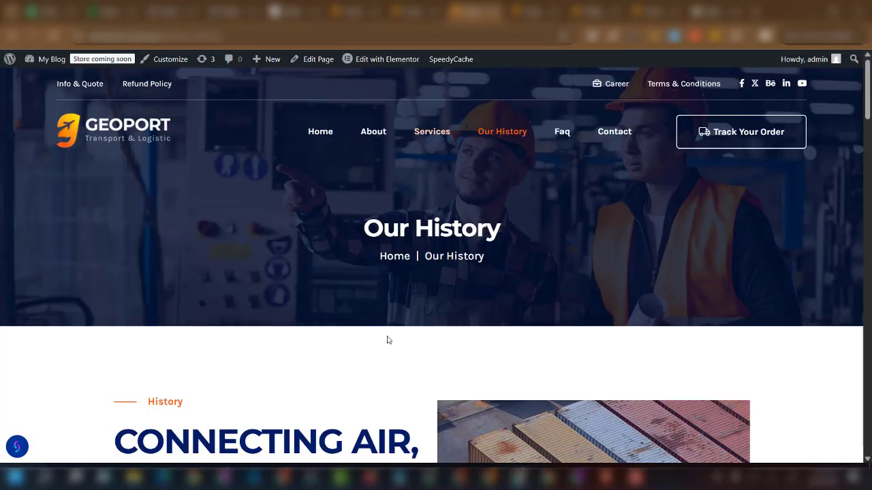
scroll(390, 339, "down", 2)
scroll(387, 339, "up", 2)
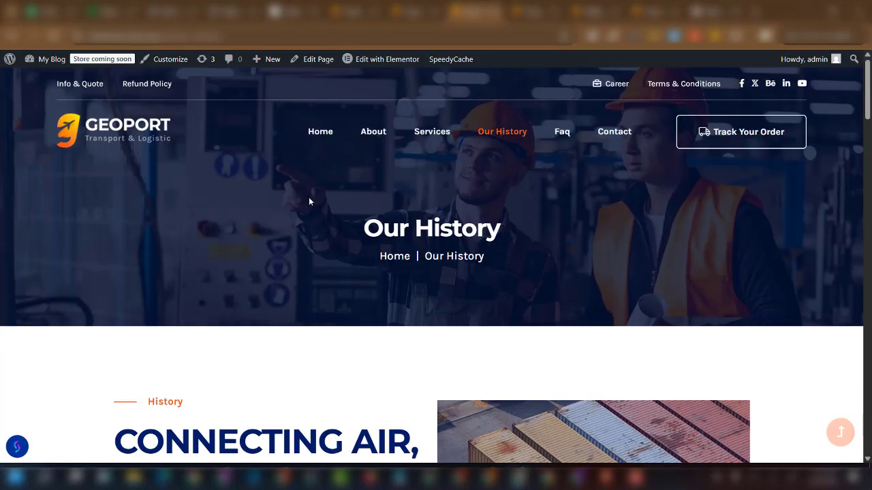
Visit the live Home page, then review the Info & Quote and Refund Policy header entries.
left_click(322, 135)
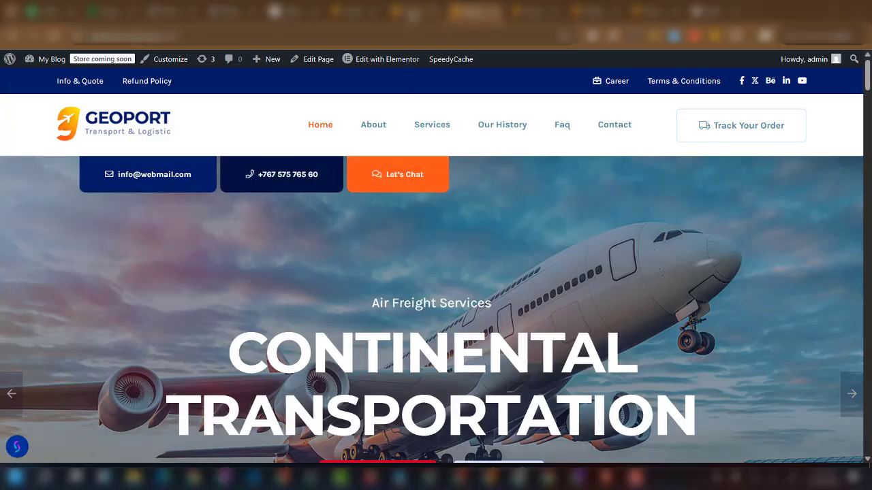
left_click(413, 10)
scroll(477, 363, "down", 3)
scroll(460, 373, "down", 2)
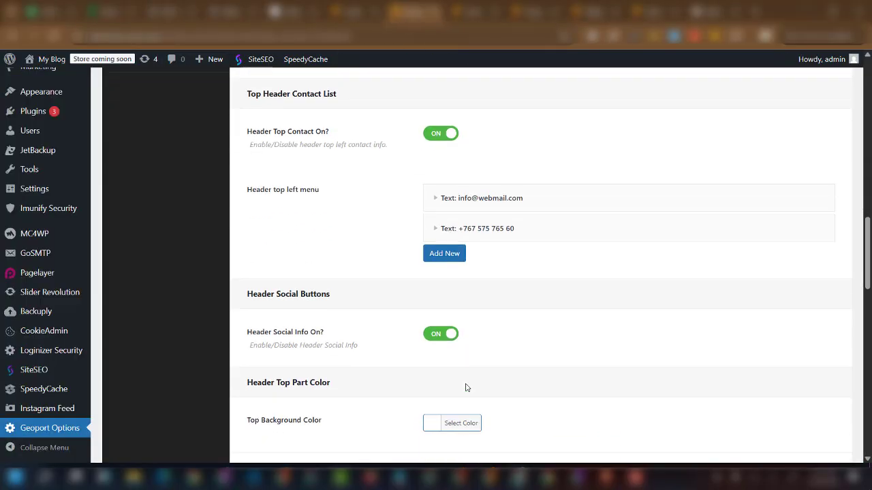
scroll(450, 258, "up", 3)
scroll(438, 200, "up", 6)
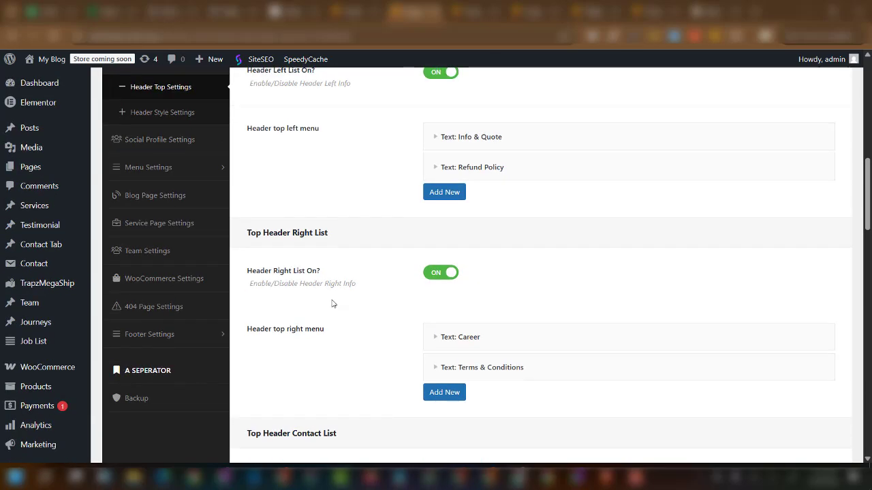
scroll(43, 420, "down", 6)
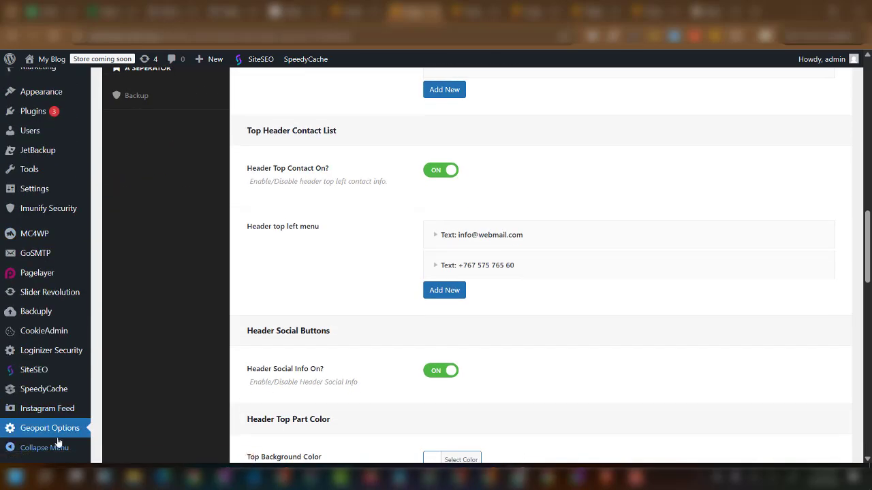
scroll(105, 396, "up", 8)
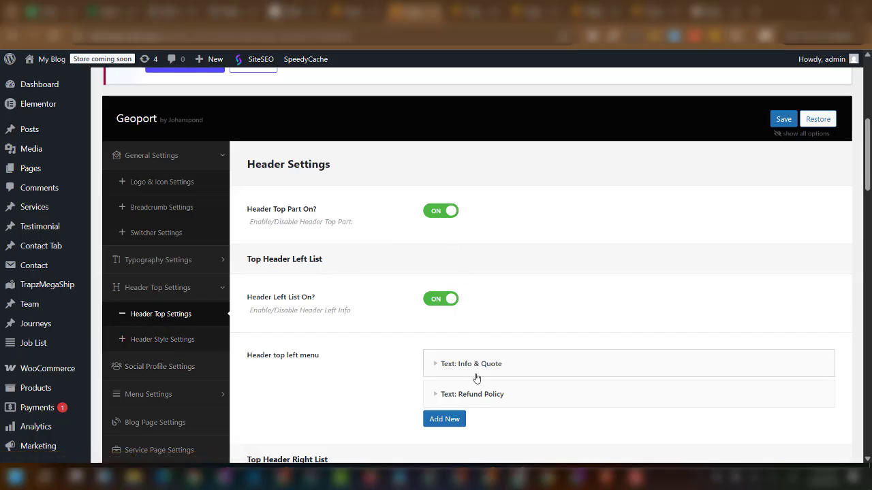
scroll(469, 389, "down", 3)
scroll(236, 376, "up", 3)
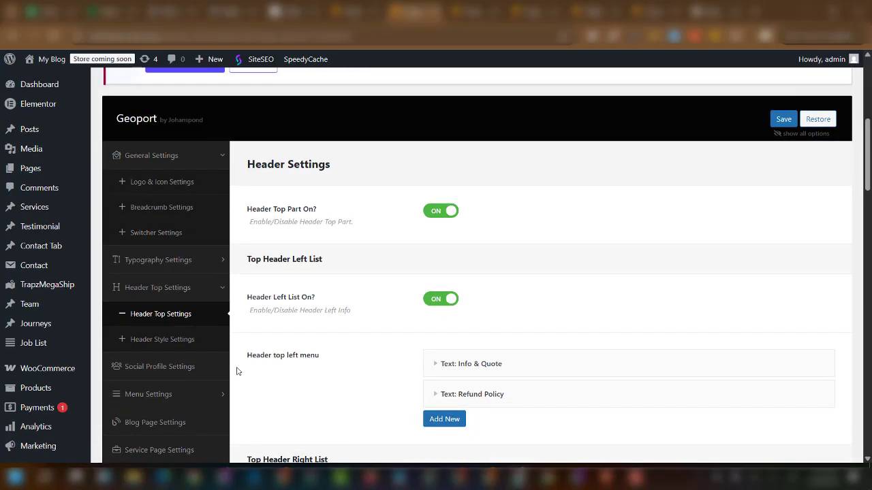
In Social Profile Settings, inspect the Facebook and Twitter icon entries, leaving them unchanged and collapsed.
left_click(170, 371)
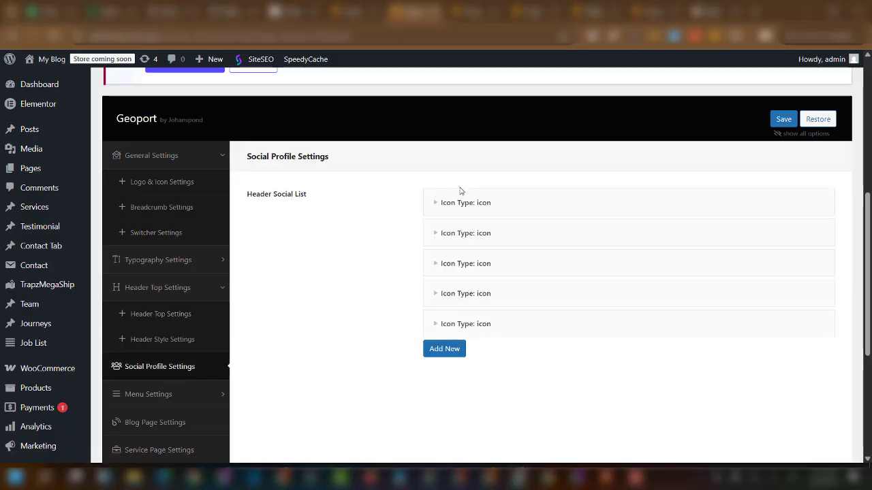
left_click(502, 212)
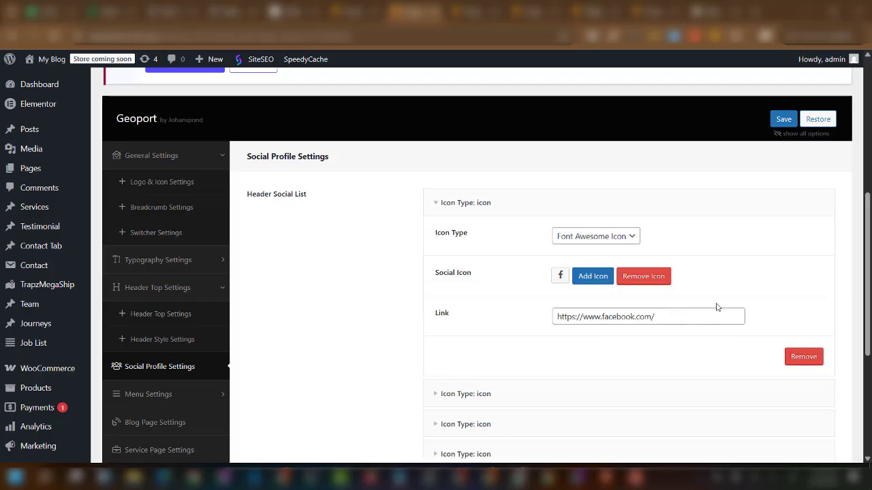
left_click(604, 242)
left_click(437, 203)
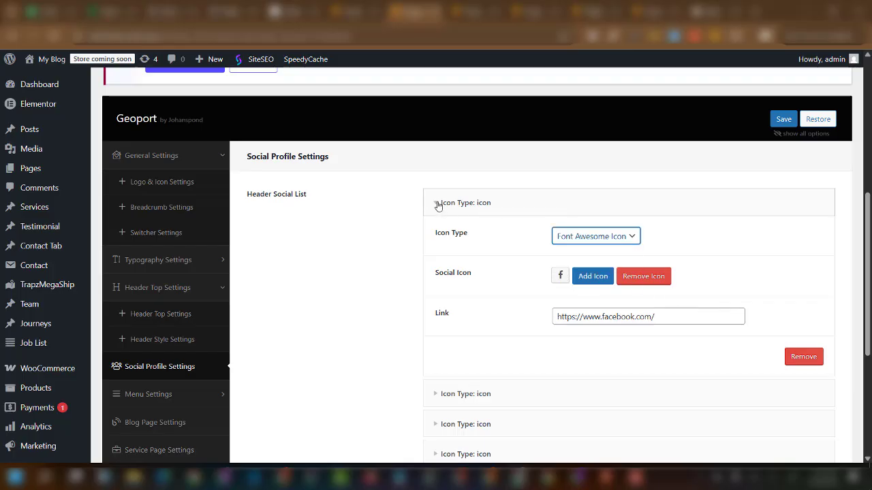
left_click(436, 204)
left_click(524, 236)
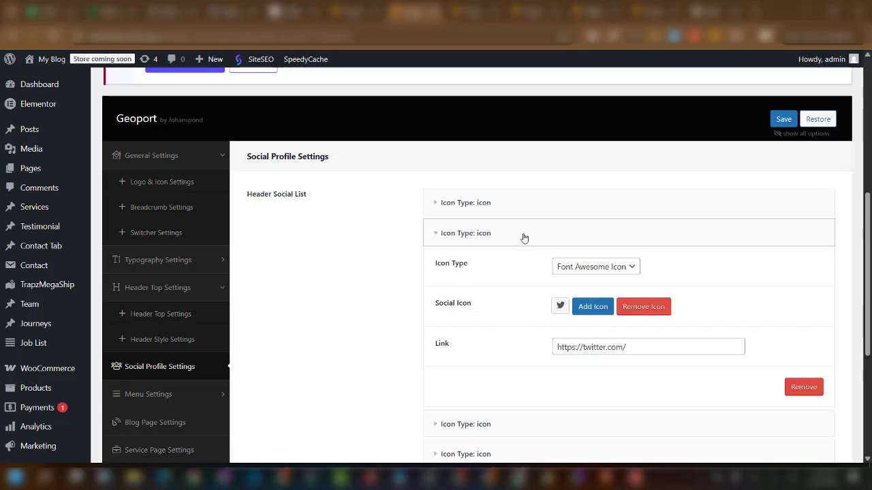
left_click(459, 238)
Inspect the Behance icon item's link address, then collapse it.
left_click(518, 269)
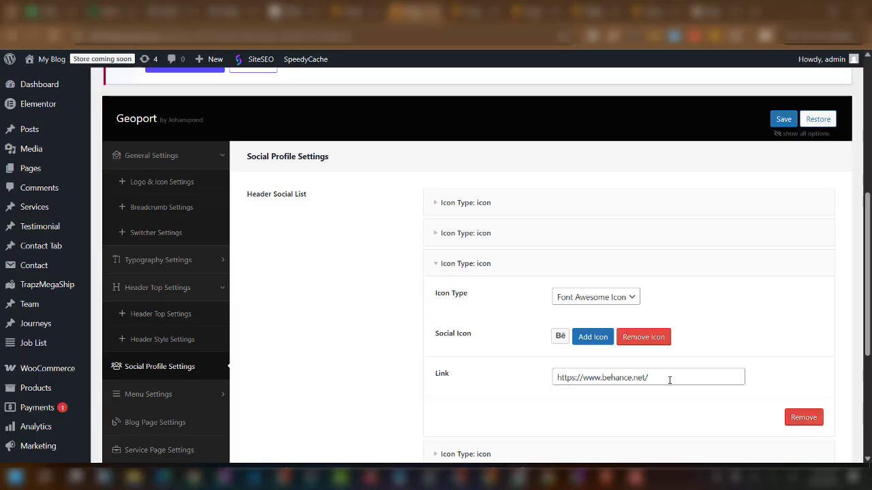
left_click_drag(670, 380, 575, 378)
scroll(515, 299, "up", 3)
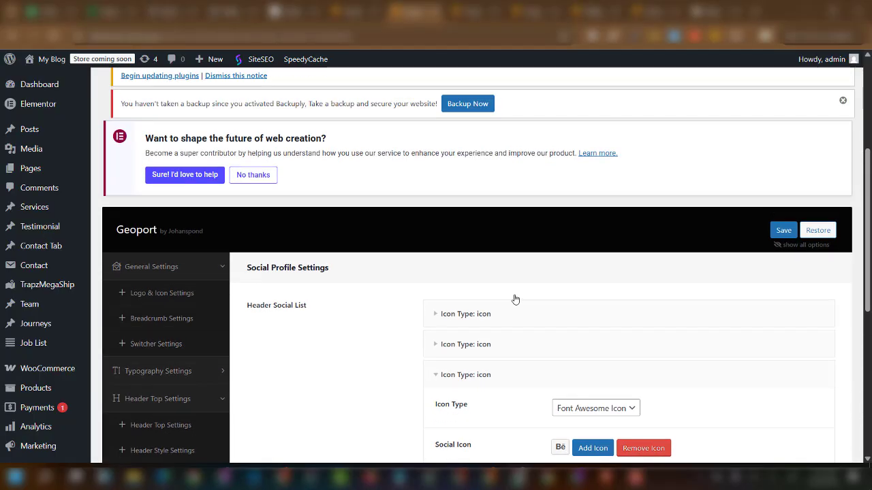
scroll(529, 385, "down", 1)
left_click(549, 342)
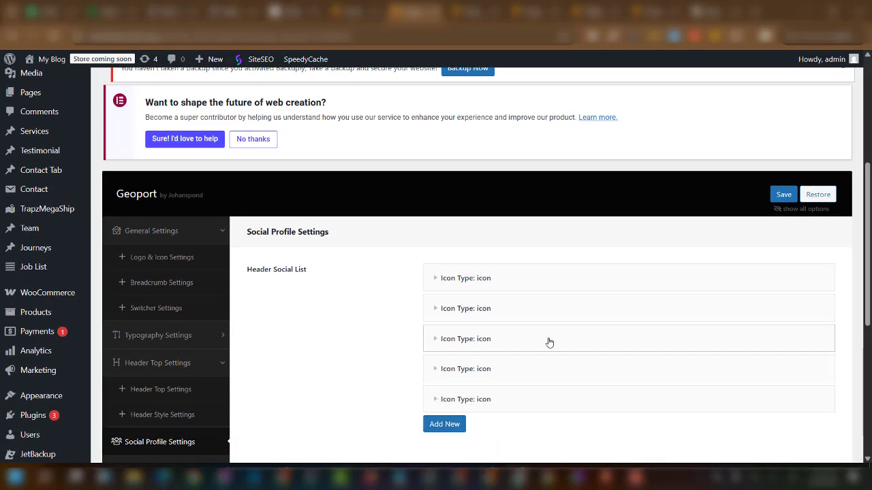
Inspect the LinkedIn icon item, collapse it, and scroll through the remaining social list.
left_click(537, 373)
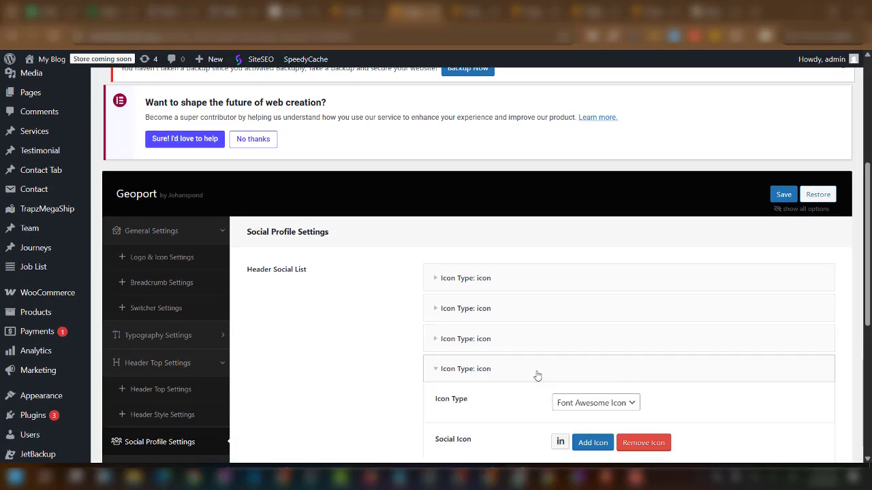
scroll(604, 417, "down", 2)
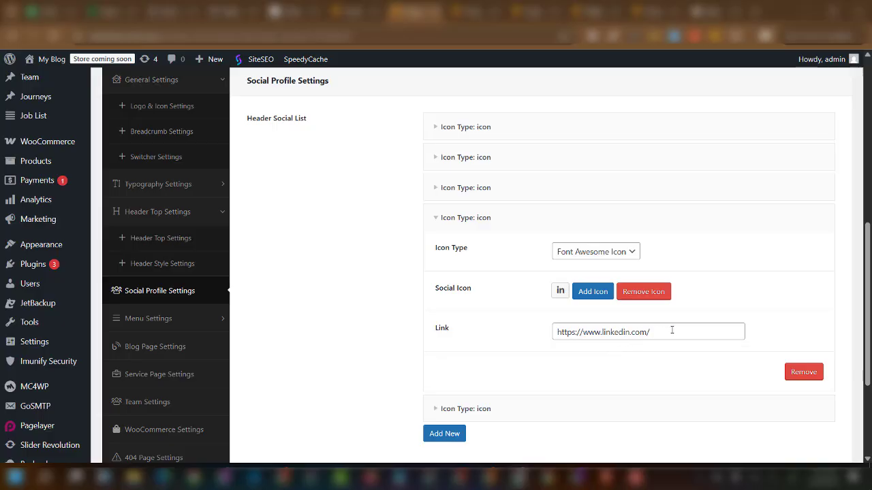
left_click(580, 220)
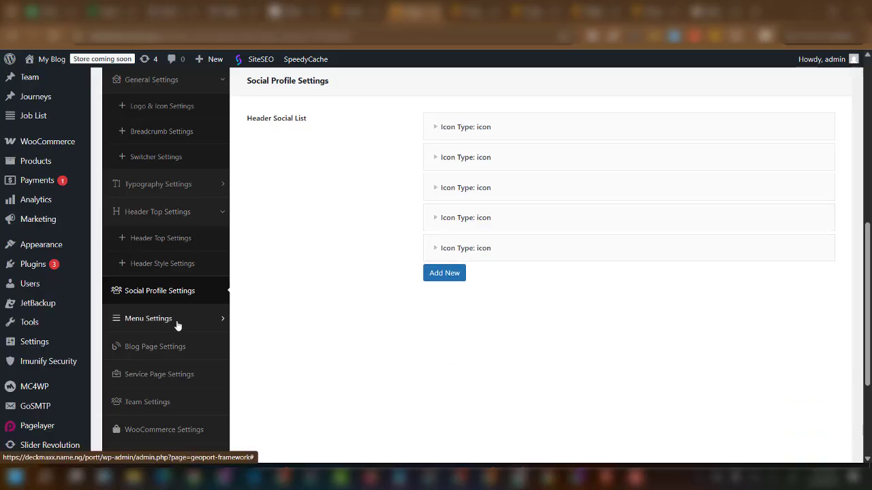
scroll(177, 327, "down", 1)
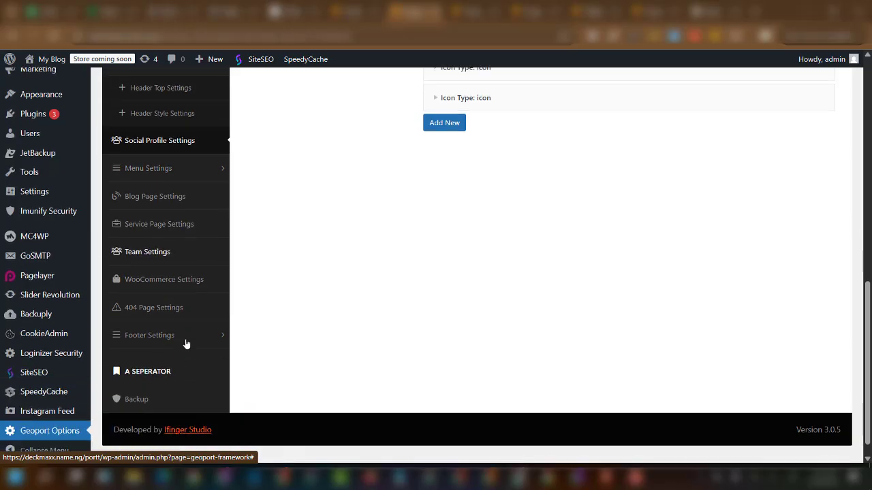
scroll(188, 390, "down", 1)
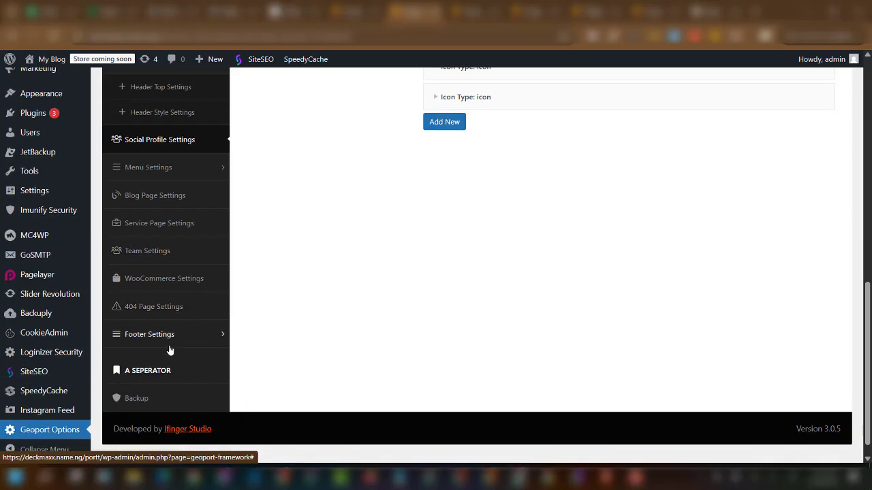
scroll(313, 170, "up", 1)
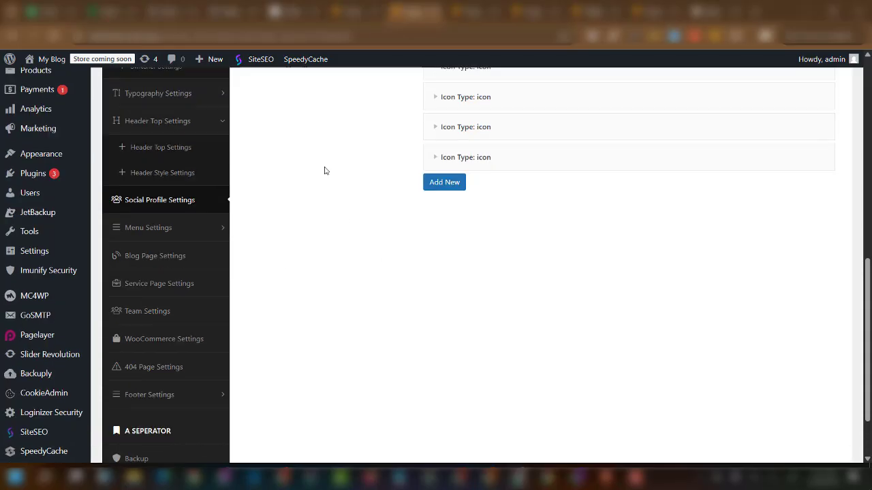
Glance at the live Geoport homepage, then return to the theme options page.
left_click(476, 12)
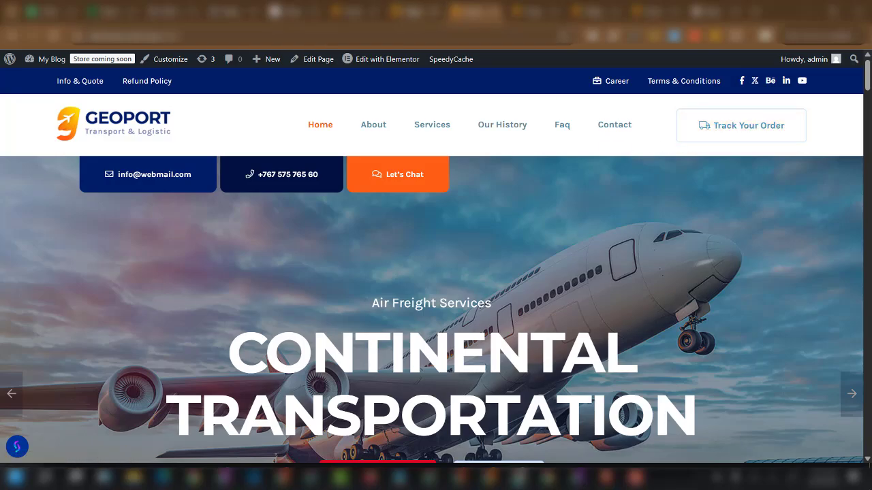
left_click(411, 12)
scroll(143, 276, "up", 5)
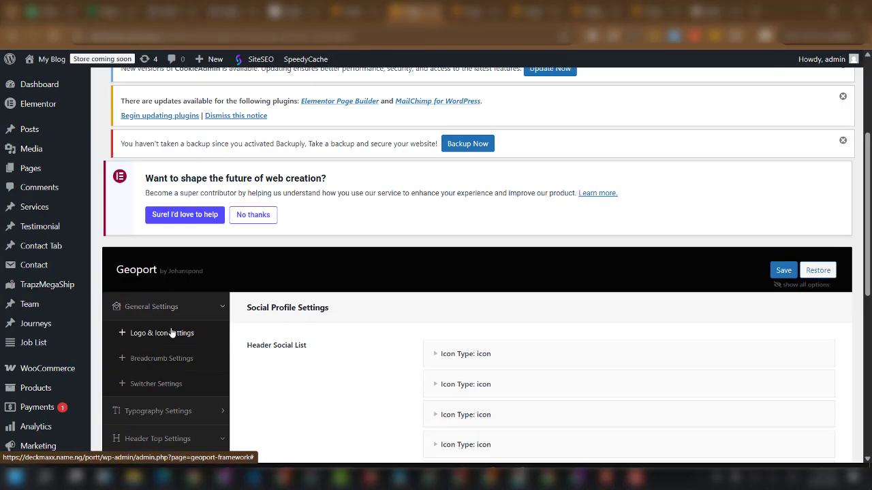
scroll(171, 336, "down", 1)
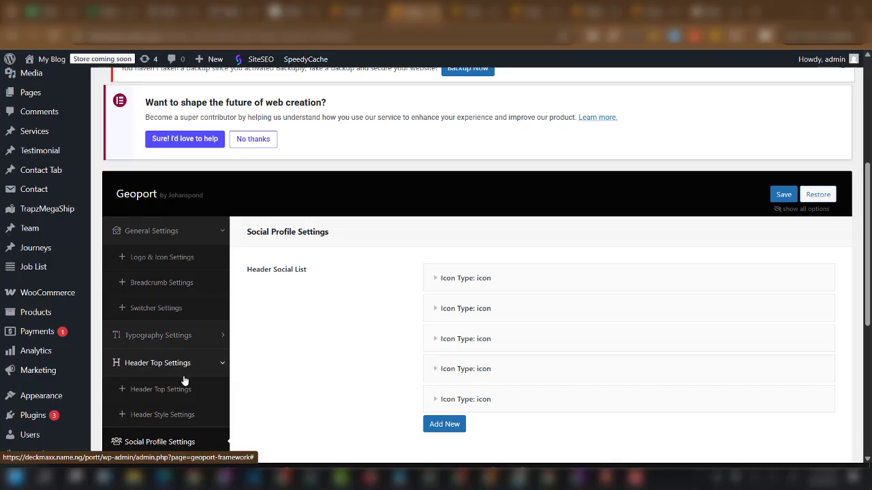
Show Header Style Settings with its three default header layouts, and expand Menu Settings.
left_click(161, 421)
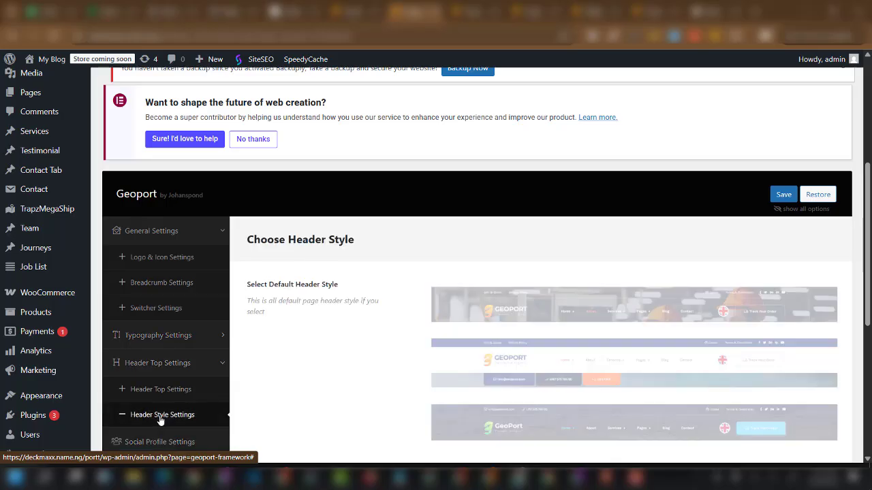
scroll(411, 345, "down", 3)
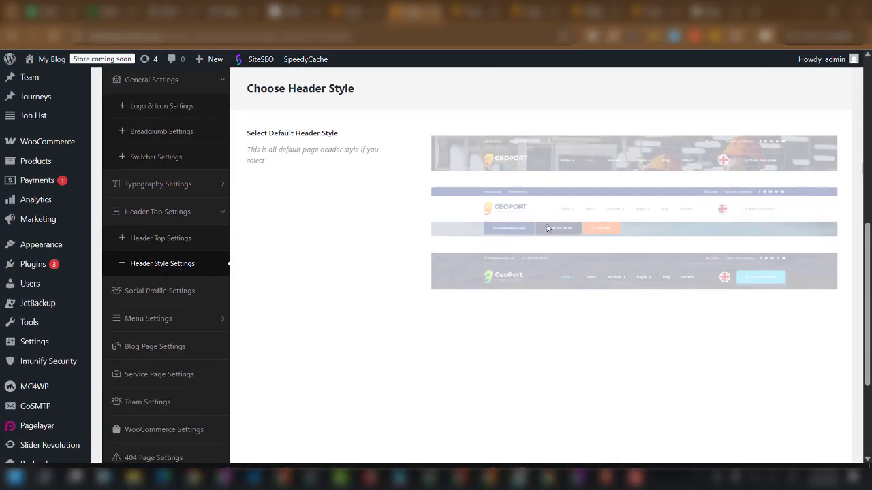
scroll(547, 228, "up", 3)
scroll(704, 335, "down", 3)
left_click(190, 328)
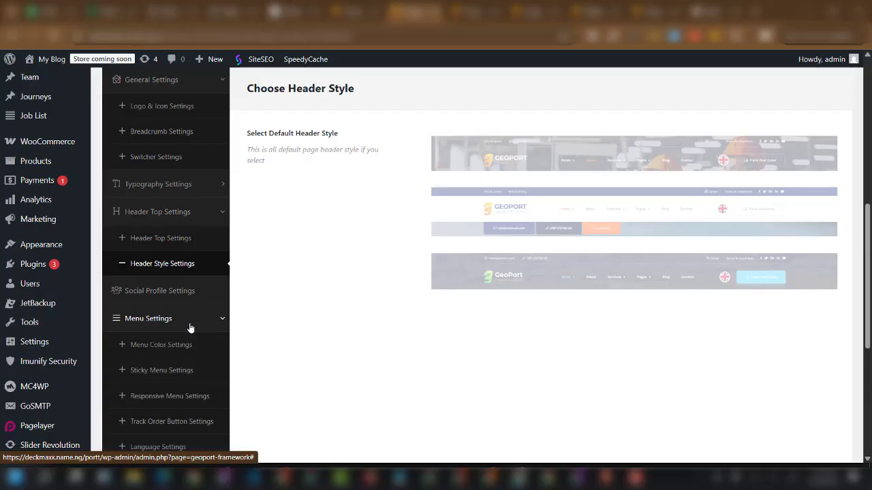
scroll(190, 328, "down", 2)
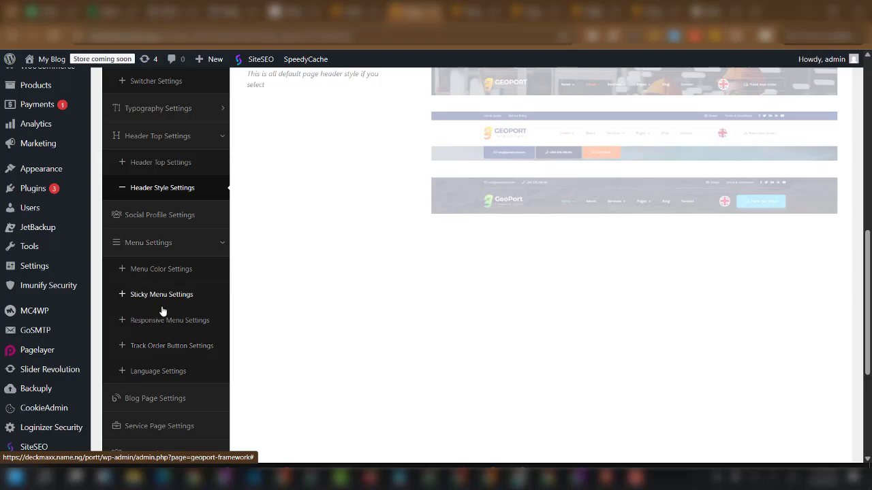
Inspect the Track Order Button's /track/ link and compare it with the live 'Track Your Order' button.
left_click(164, 349)
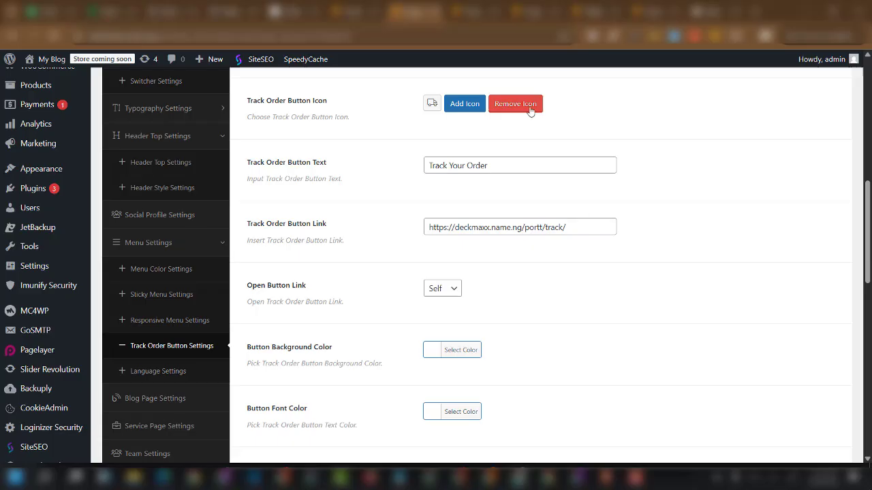
left_click_drag(579, 228, 392, 230)
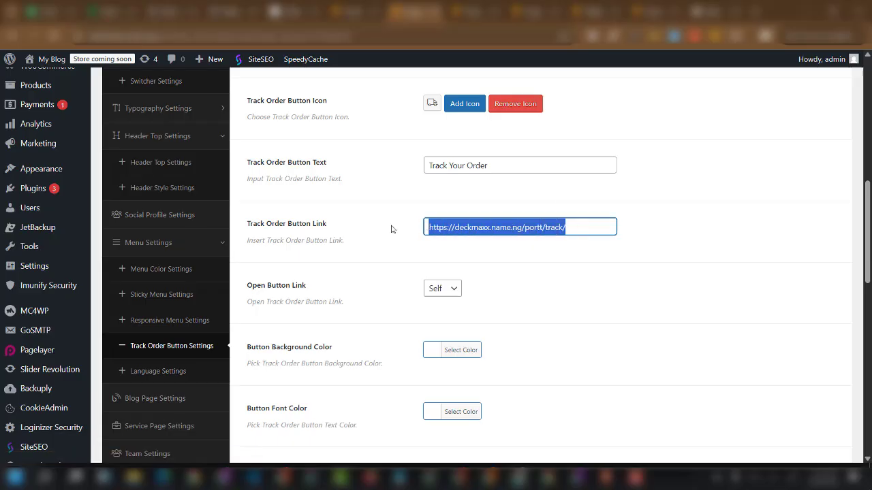
left_click(537, 244)
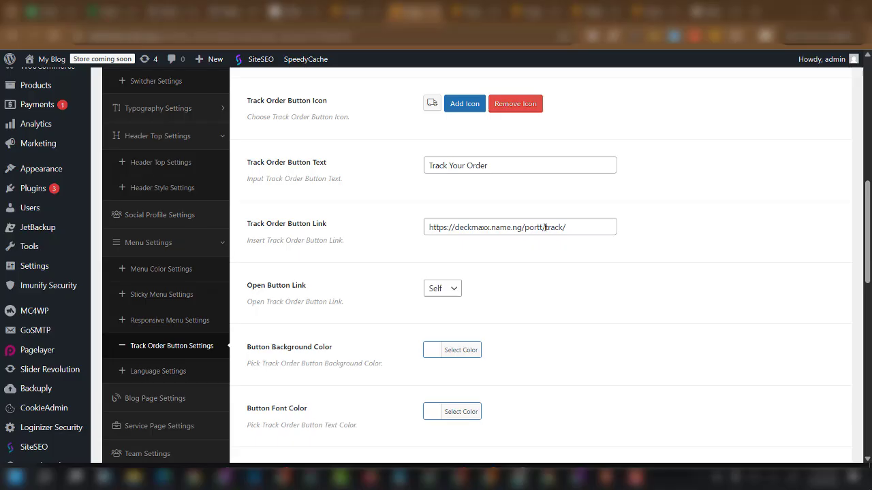
left_click_drag(543, 227, 455, 231)
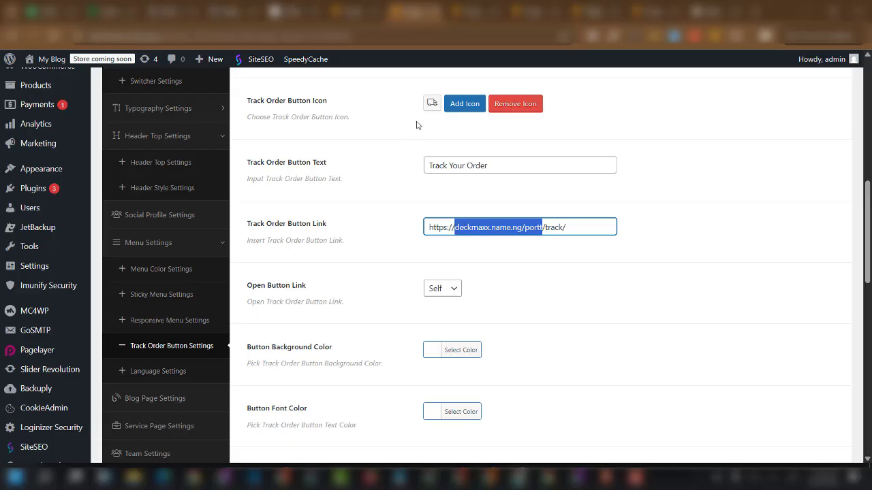
left_click(474, 11)
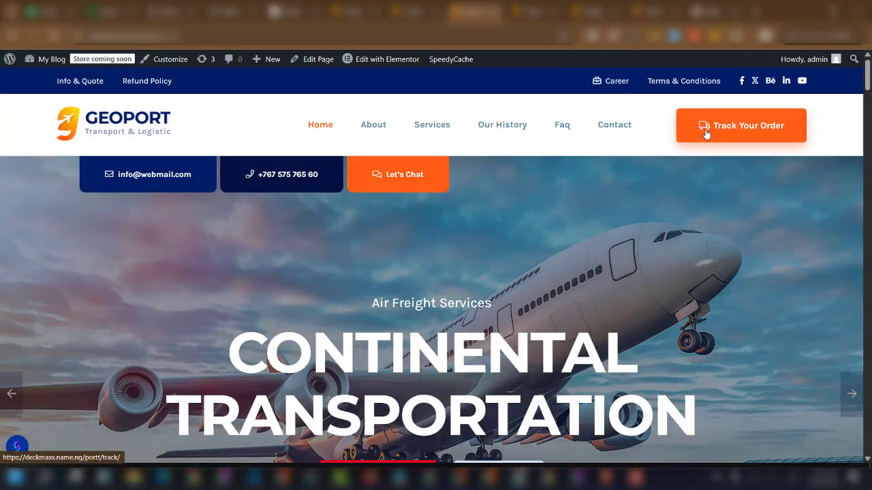
left_click(411, 15)
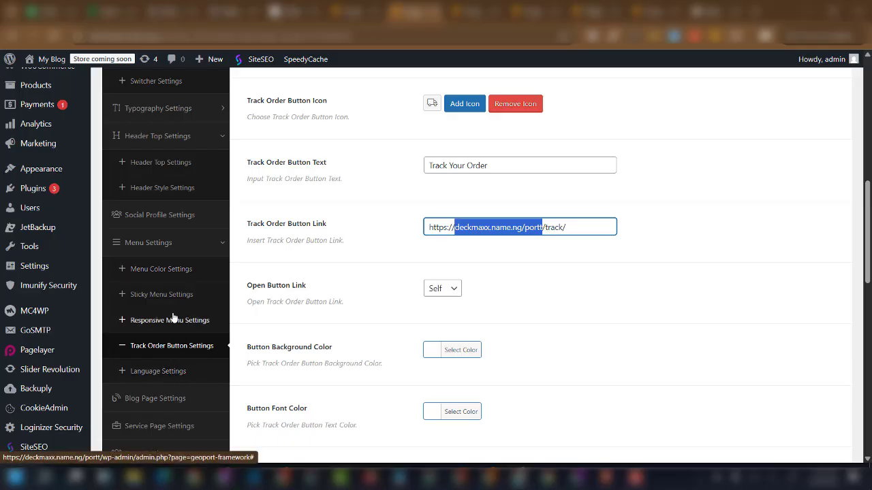
Review the menu colours: orange hover/active, 16px text, weight 700, Capitalized transform.
left_click(170, 270)
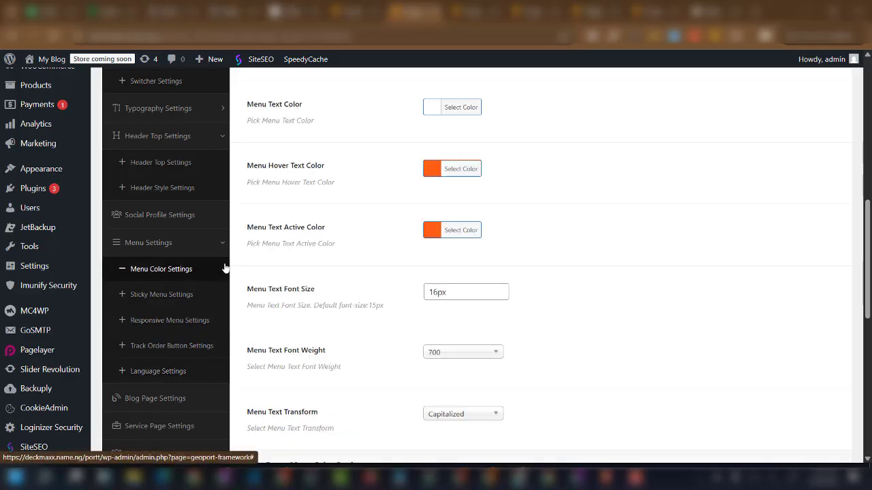
scroll(429, 193, "up", 2)
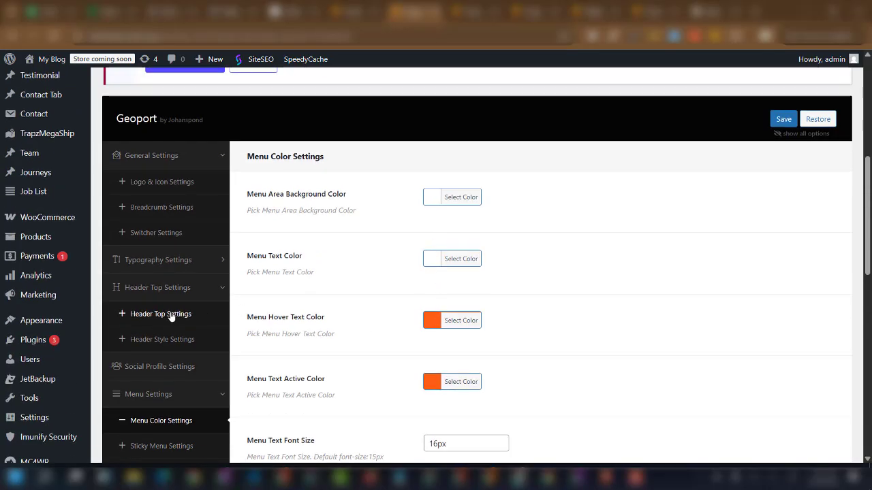
scroll(171, 282, "up", 1)
scroll(169, 231, "down", 4)
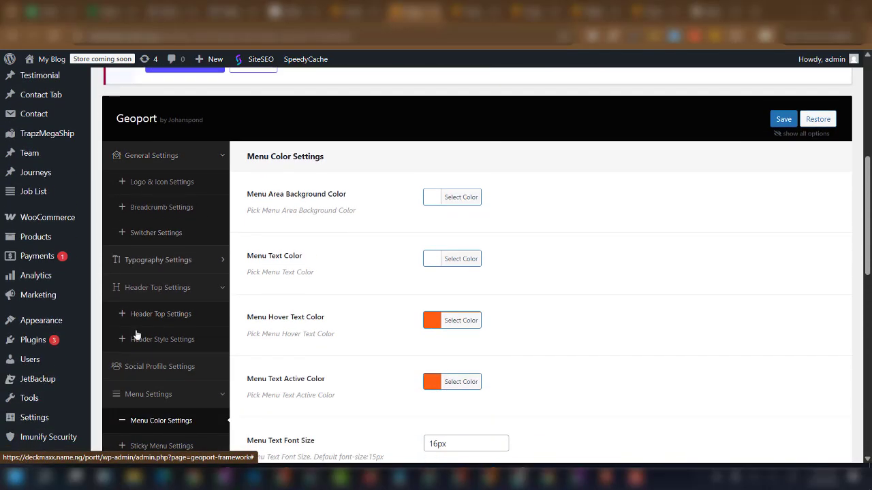
scroll(39, 424, "down", 1)
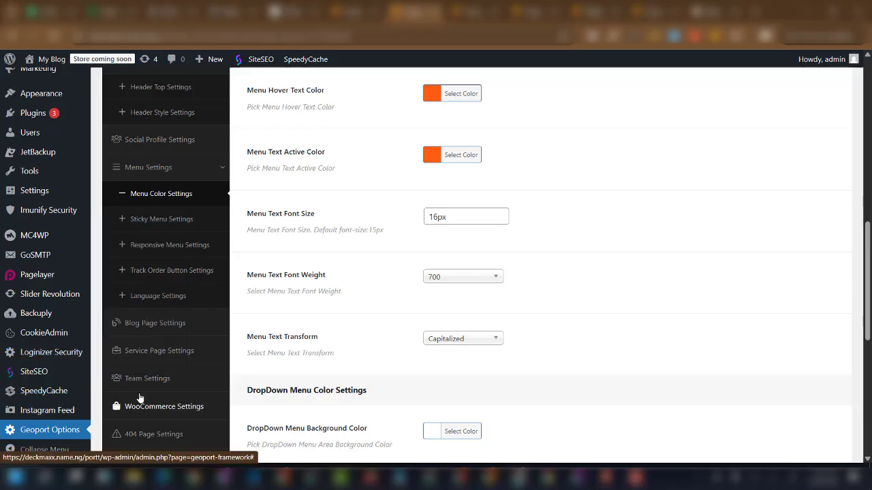
scroll(167, 251, "down", 1)
scroll(167, 252, "down", 2)
scroll(159, 363, "up", 6)
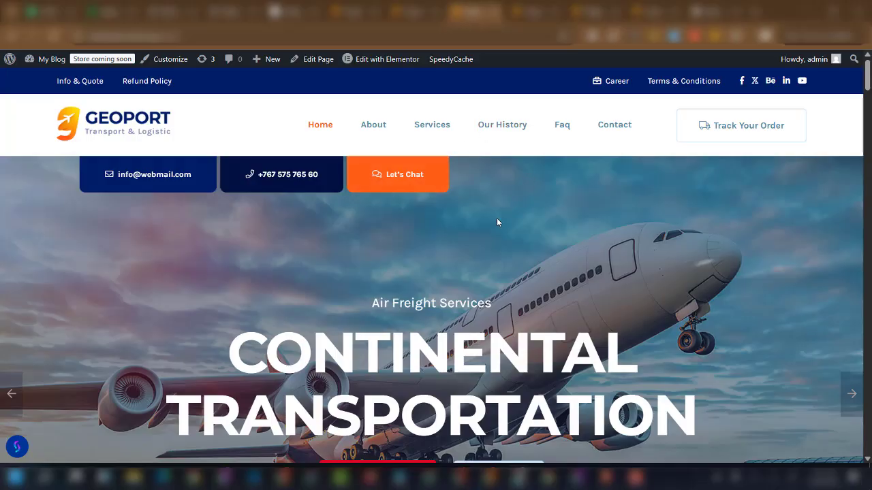
Scroll further down to review the dropdown menu colour fields.
scroll(498, 224, "down", 3)
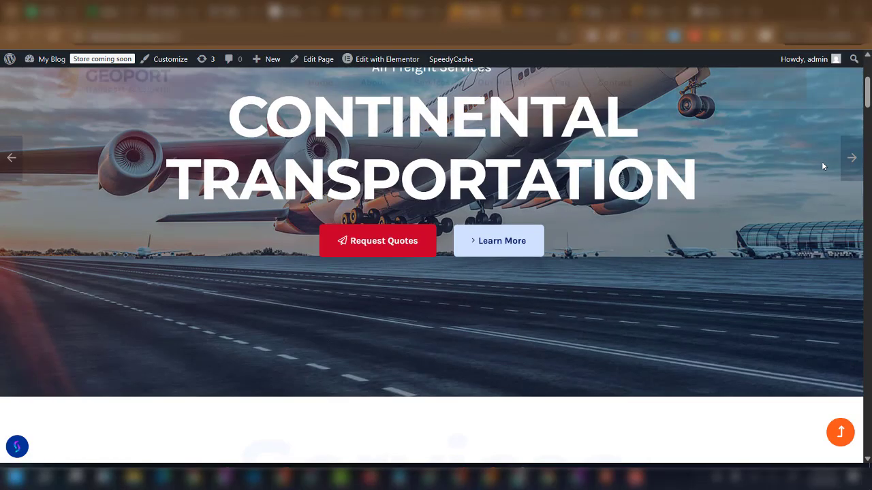
scroll(822, 166, "down", 8)
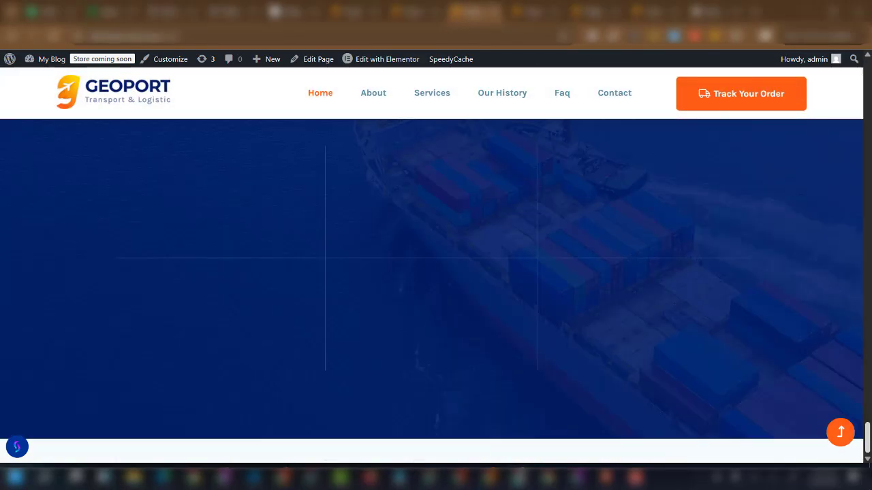
left_click_drag(869, 437, 869, 450)
scroll(340, 249, "up", 2)
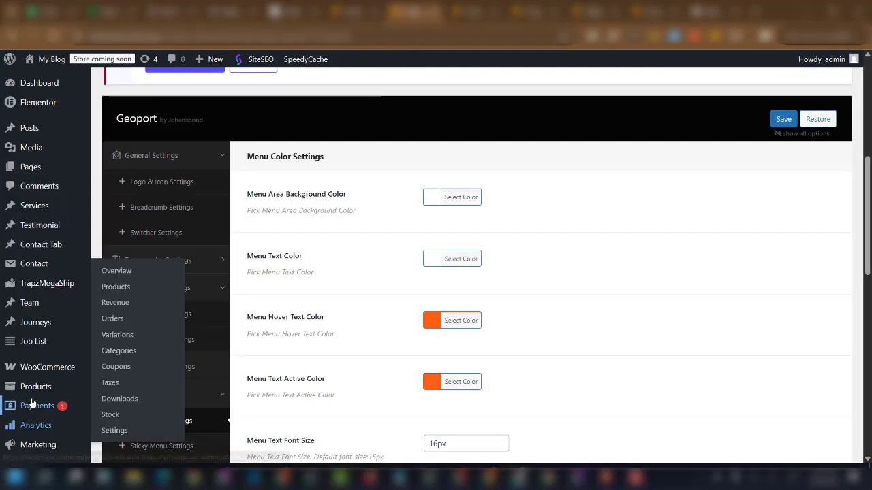
scroll(171, 386, "down", 2)
scroll(160, 375, "down", 1)
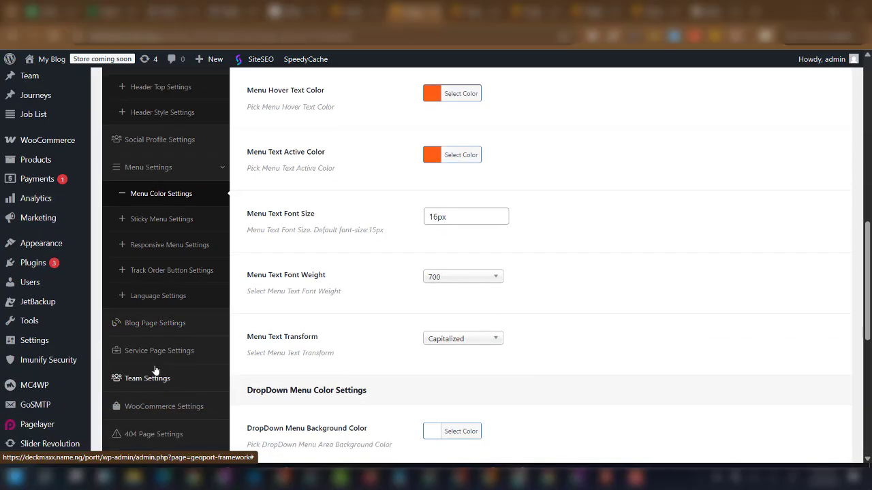
scroll(161, 406, "down", 1)
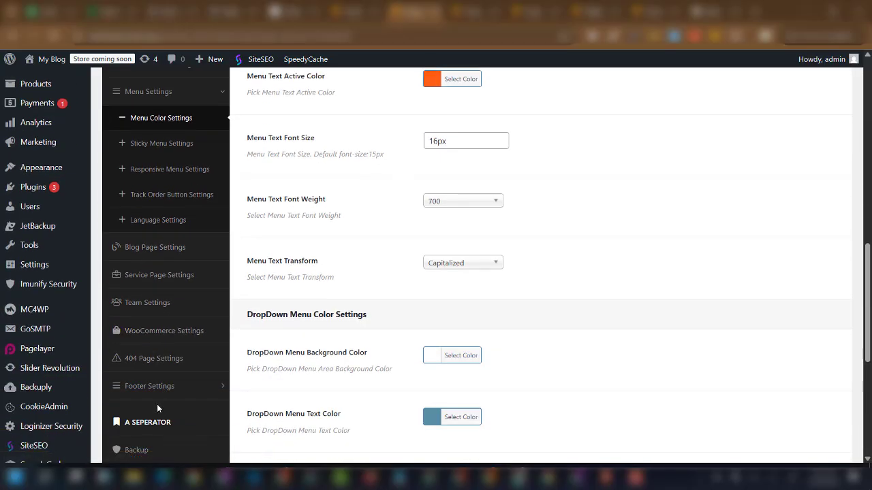
Open Copyright Footer settings and compare its 2025 copyright text with the live site footer.
left_click(164, 385)
scroll(163, 388, "down", 1)
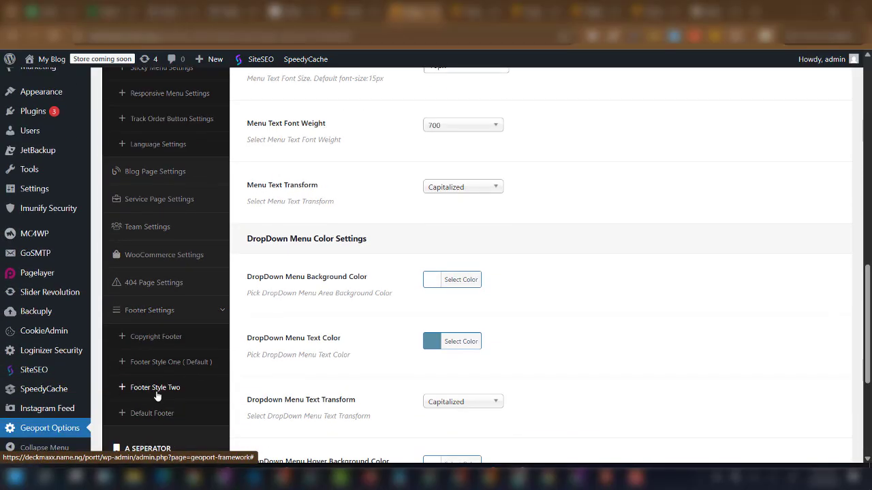
left_click(153, 344)
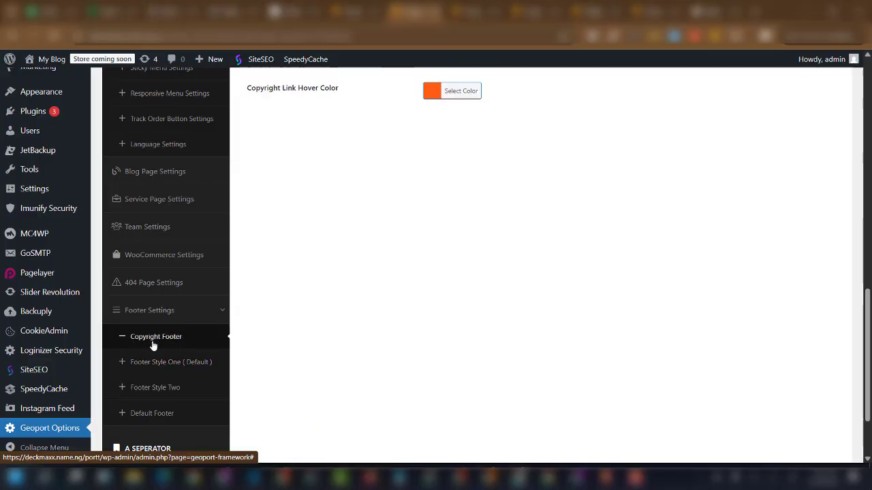
scroll(370, 272, "up", 5)
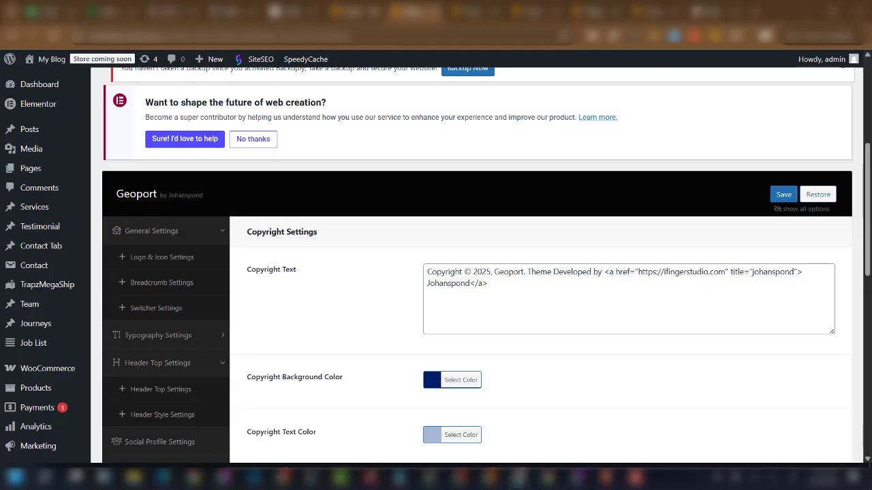
left_click(467, 11)
scroll(436, 393, "down", 2)
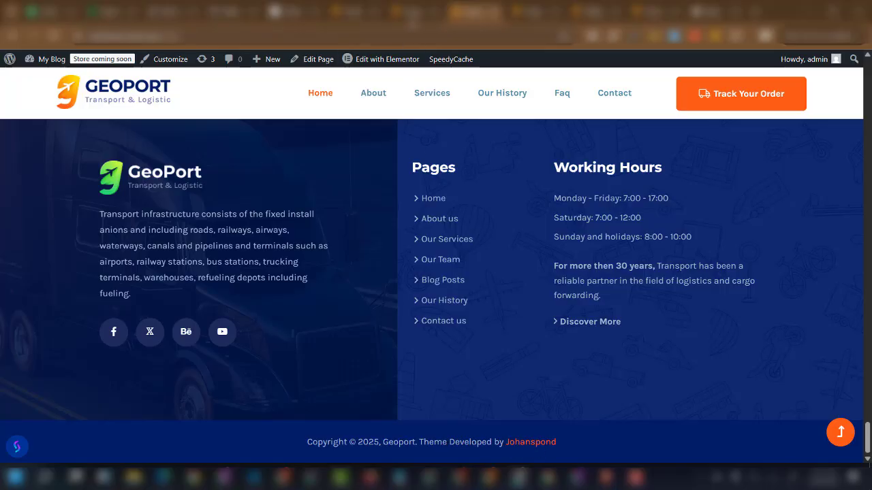
left_click(413, 12)
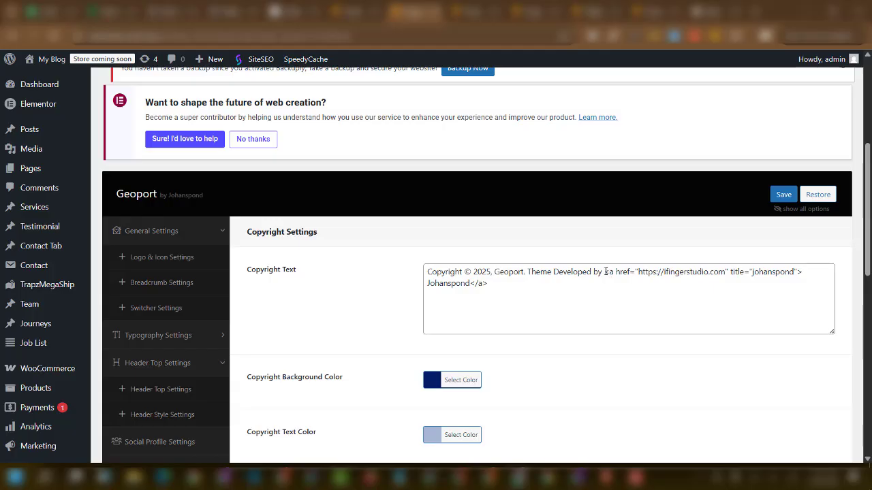
Delete the <a> developer link markup from the Copyright Text field.
left_click_drag(604, 272, 488, 283)
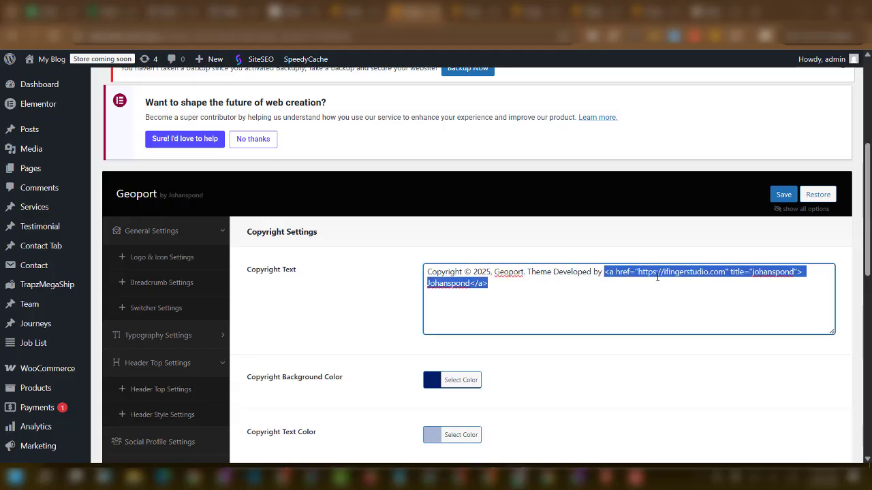
key("BackSpace")
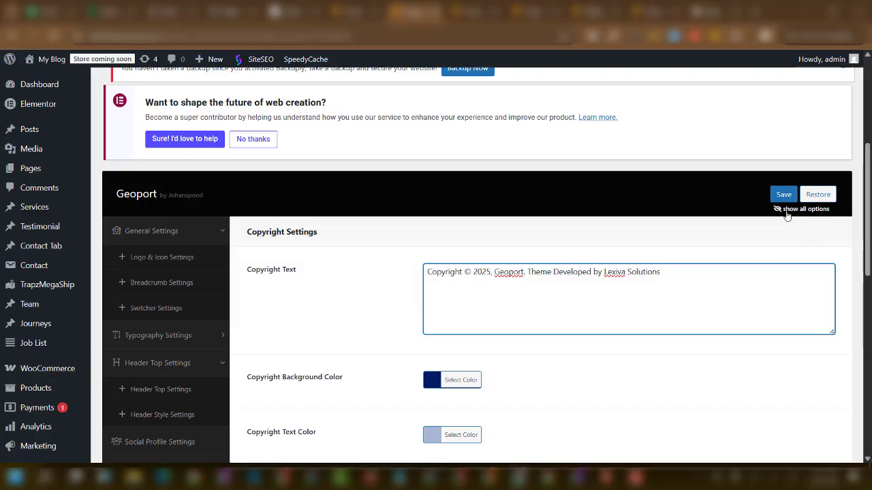
scroll(749, 239, "down", 2)
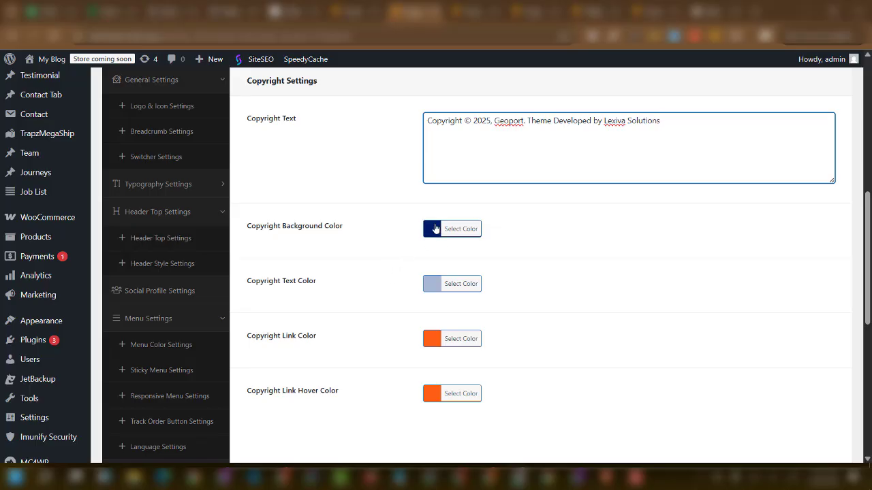
Set the Copyright Text Color to white.
left_click(431, 289)
left_click(432, 285)
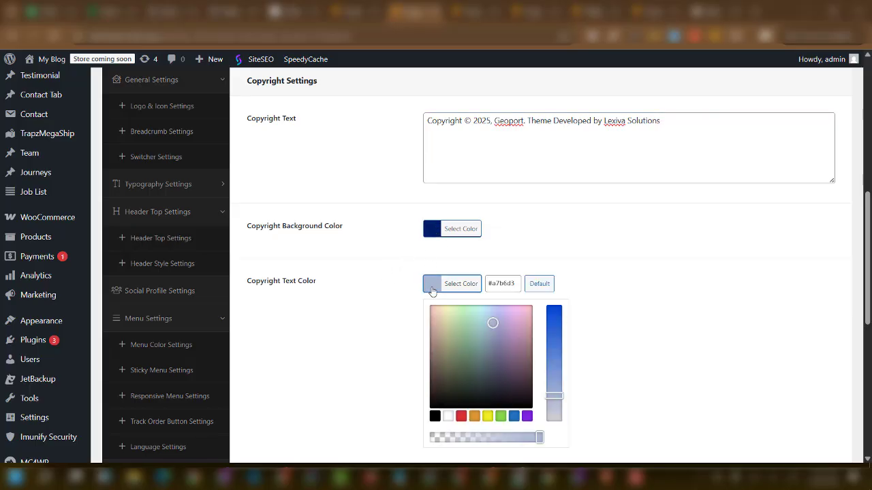
left_click(449, 417)
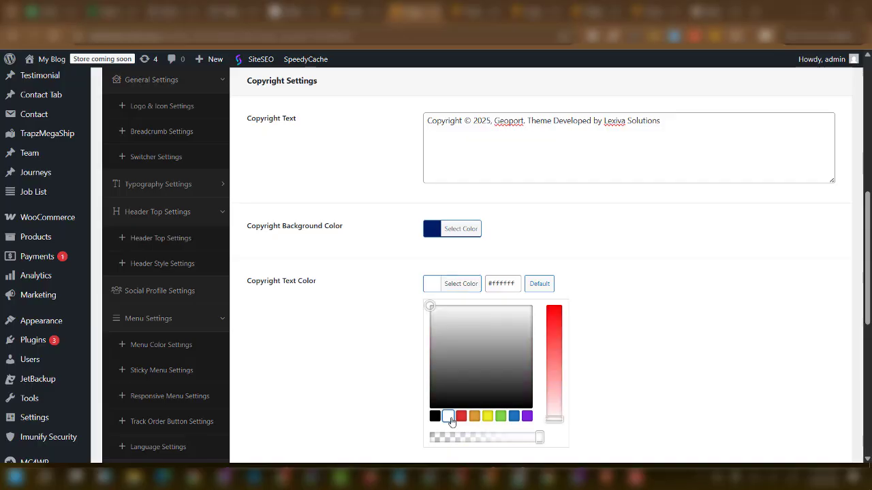
scroll(671, 295, "up", 3)
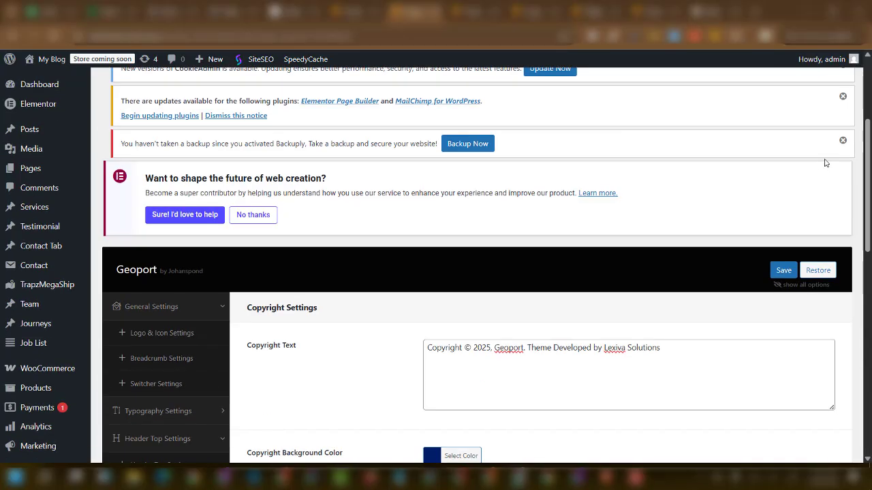
Save the Geoport settings and reload the live site to check the updated footer.
left_click(783, 272)
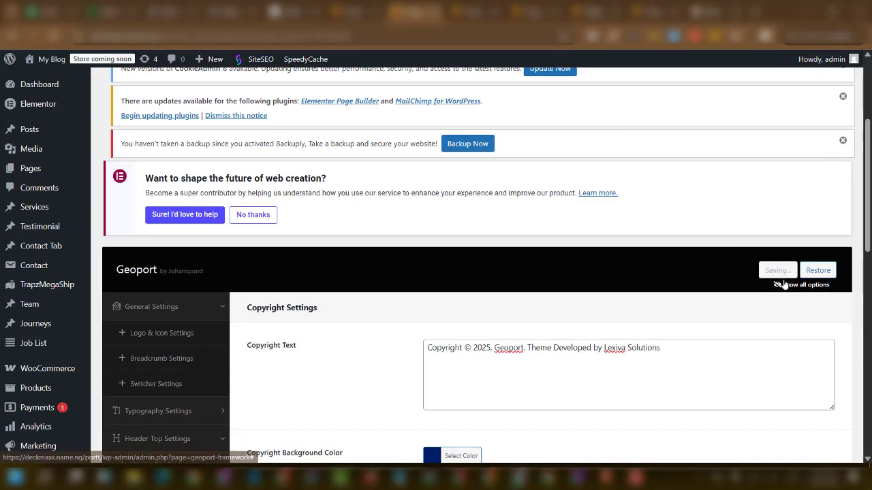
left_click(472, 13)
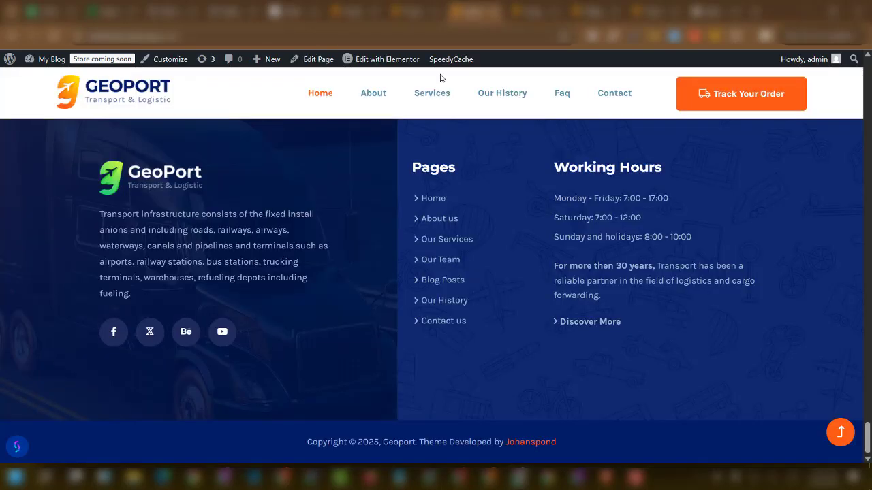
left_click(52, 38)
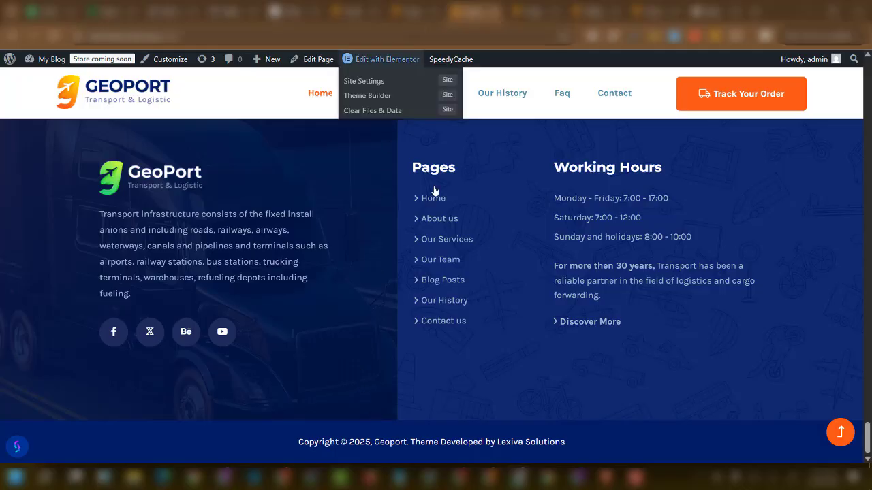
left_click(424, 11)
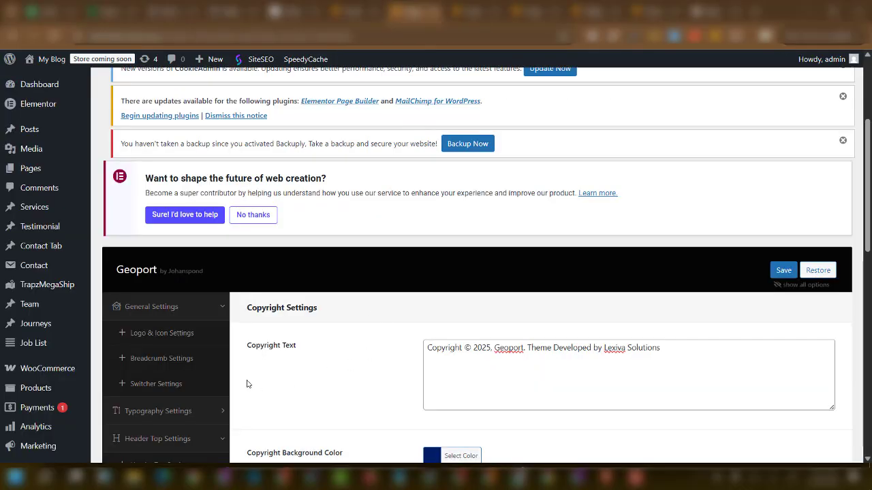
Browse the Footer Style One and Footer Style Two settings.
scroll(181, 335, "down", 5)
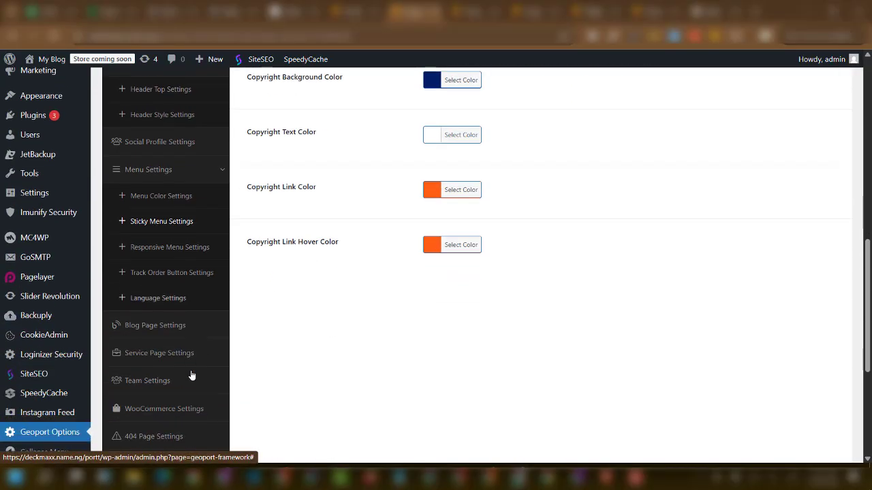
scroll(190, 375, "down", 3)
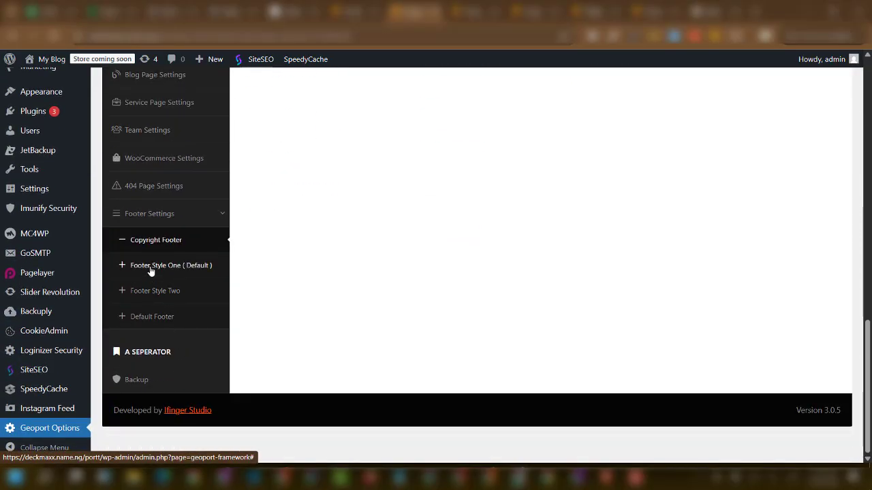
left_click(151, 271)
scroll(422, 272, "up", 10)
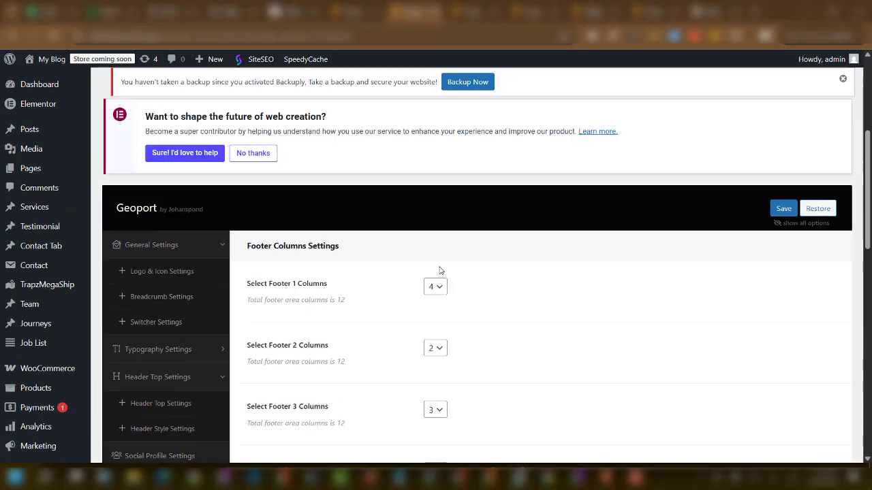
scroll(439, 271, "down", 10)
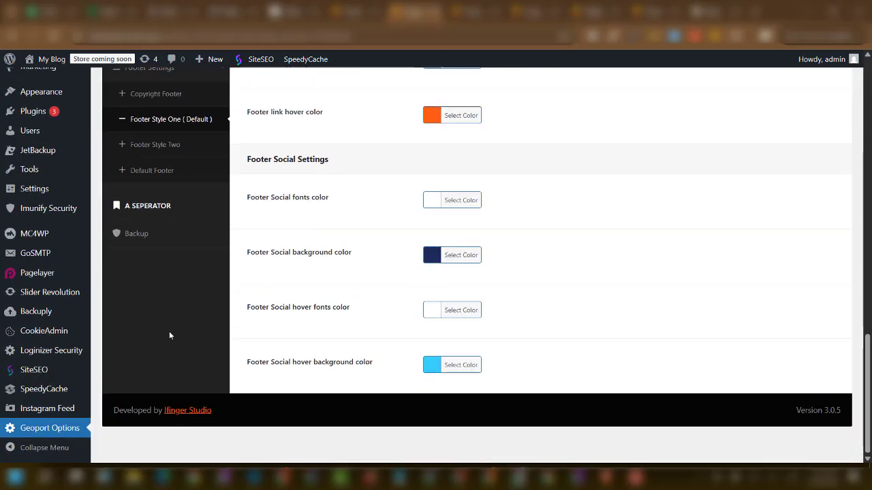
scroll(163, 273, "up", 1)
left_click(156, 221)
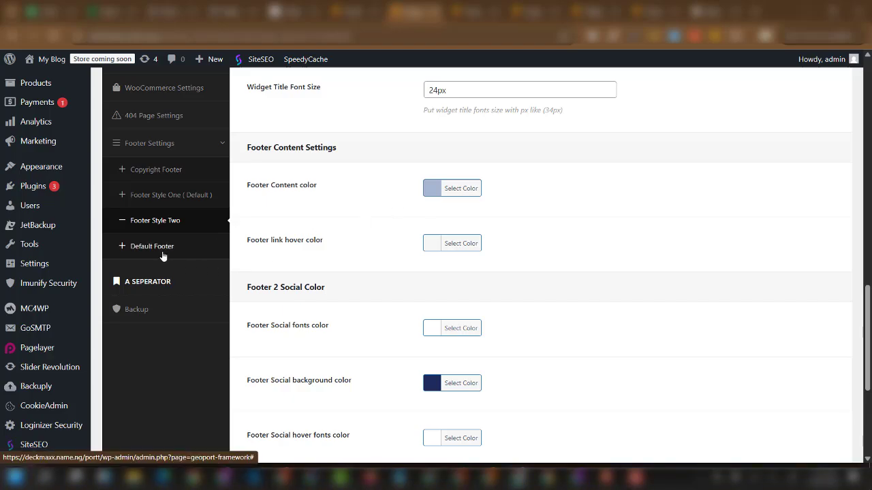
Under Default footer settings, choose the first layout with the Recent Post column.
left_click(162, 253)
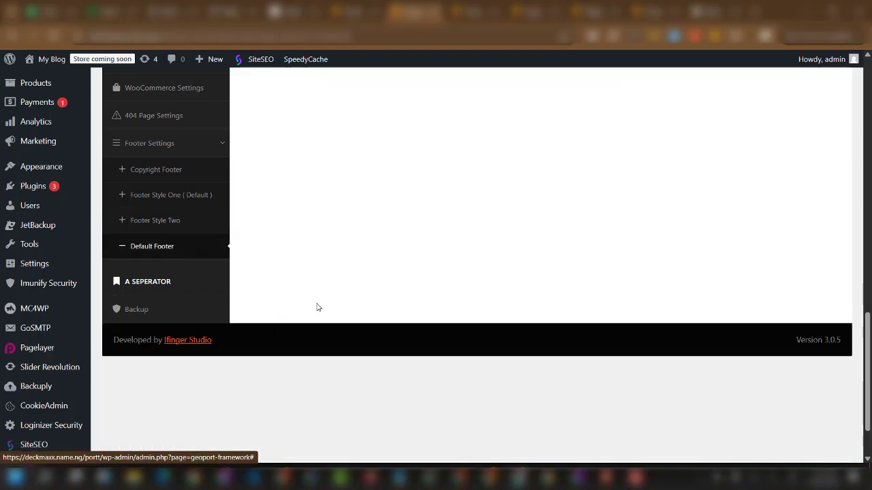
scroll(327, 304, "up", 5)
scroll(574, 292, "up", 3)
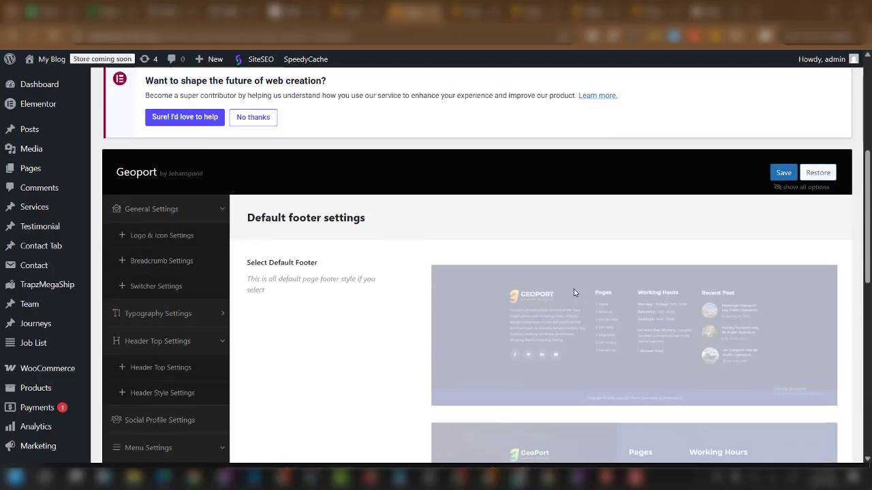
scroll(576, 291, "down", 3)
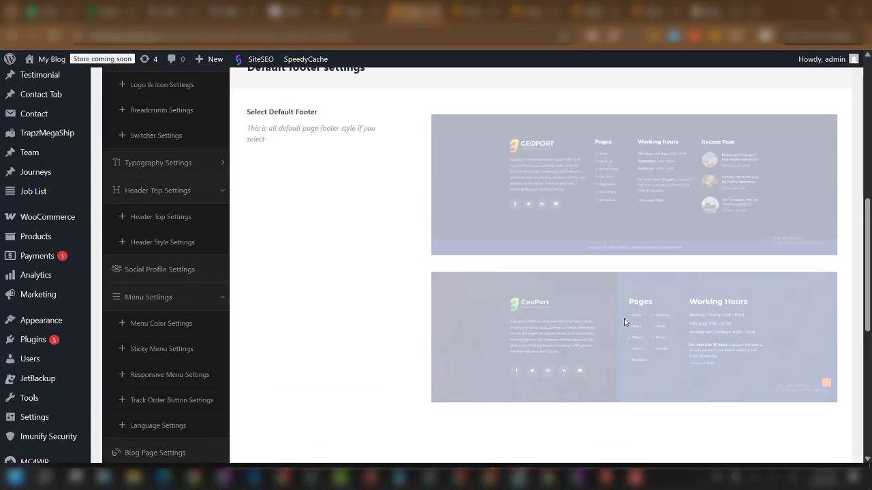
scroll(587, 325, "up", 3)
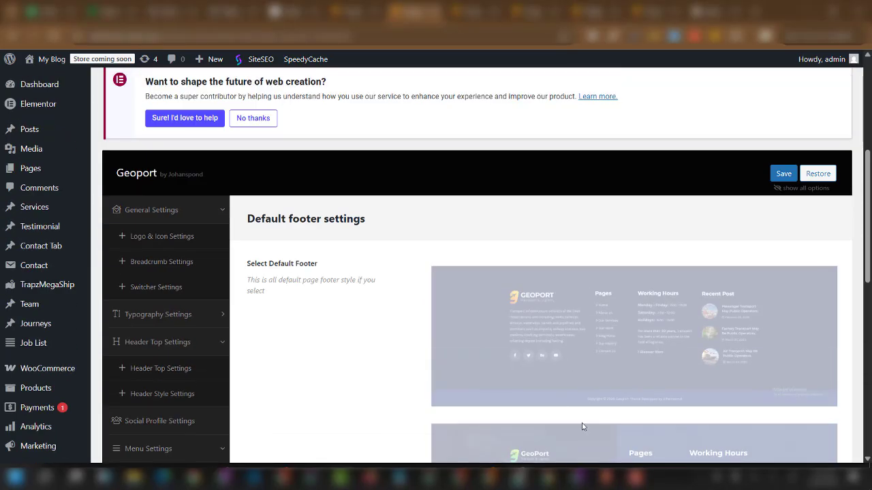
scroll(578, 381, "down", 1)
scroll(583, 338, "down", 3)
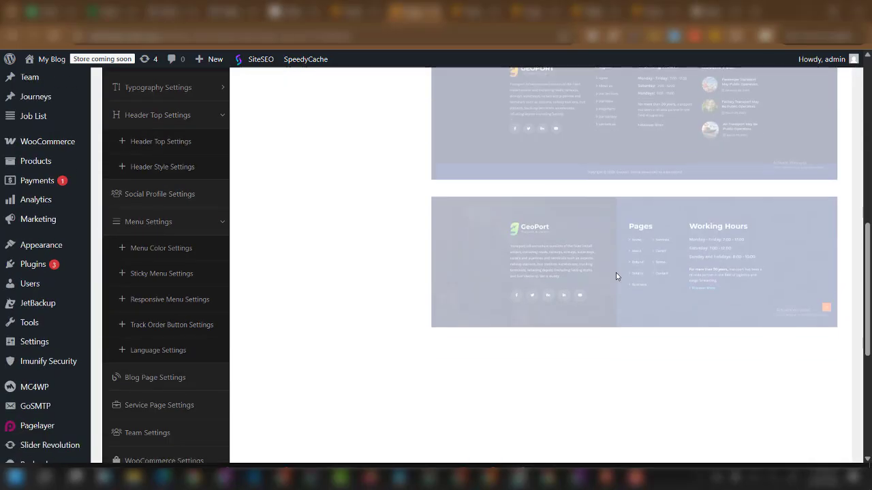
left_click(618, 133)
scroll(610, 216, "up", 3)
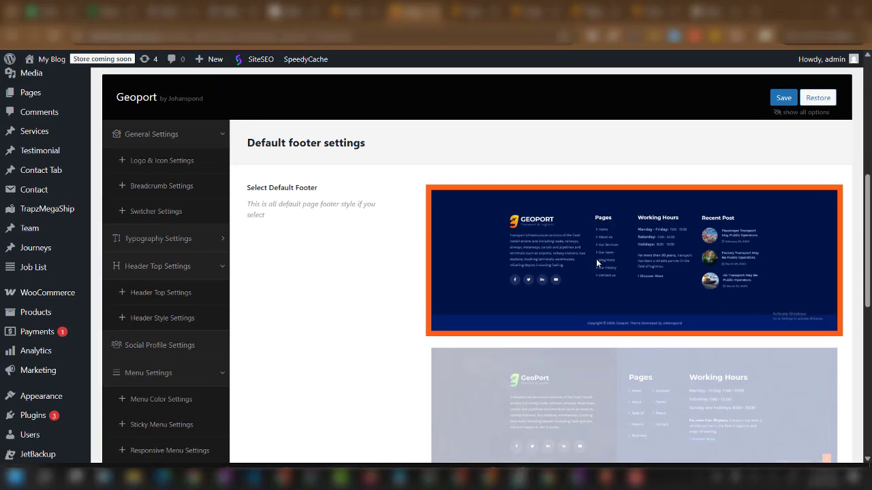
Save the default footer choice and reload the live site to view it.
left_click(780, 99)
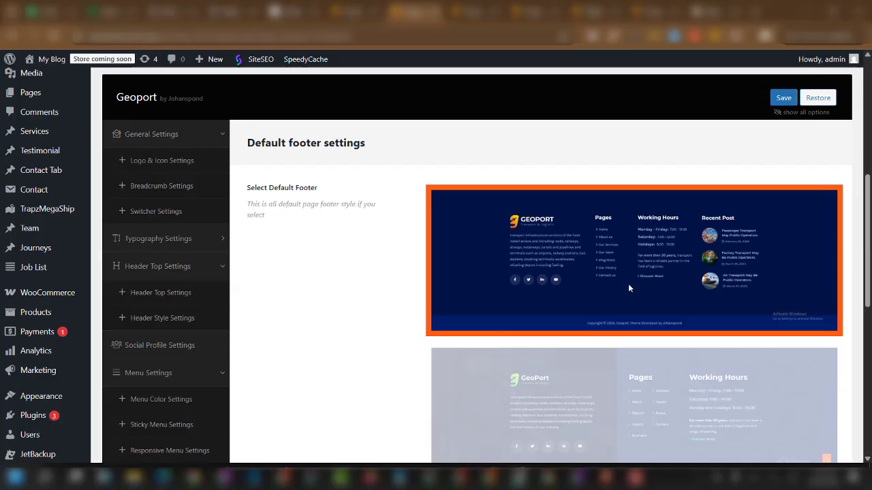
left_click(467, 12)
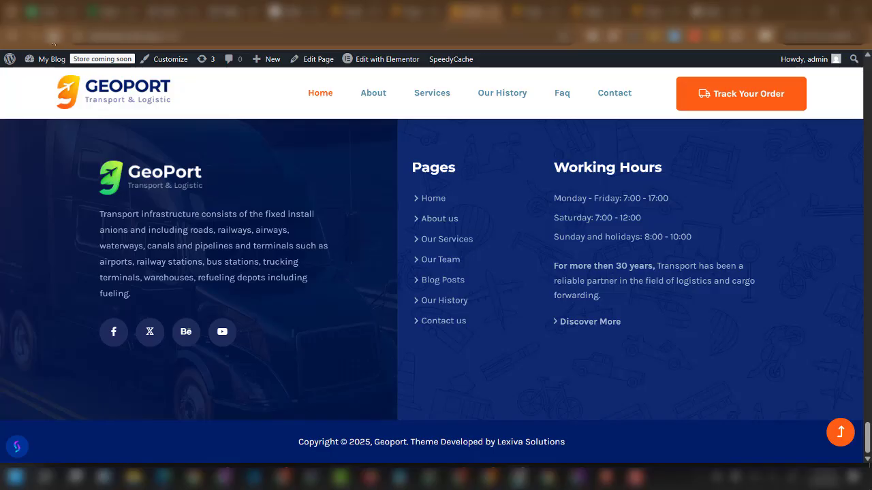
left_click(53, 36)
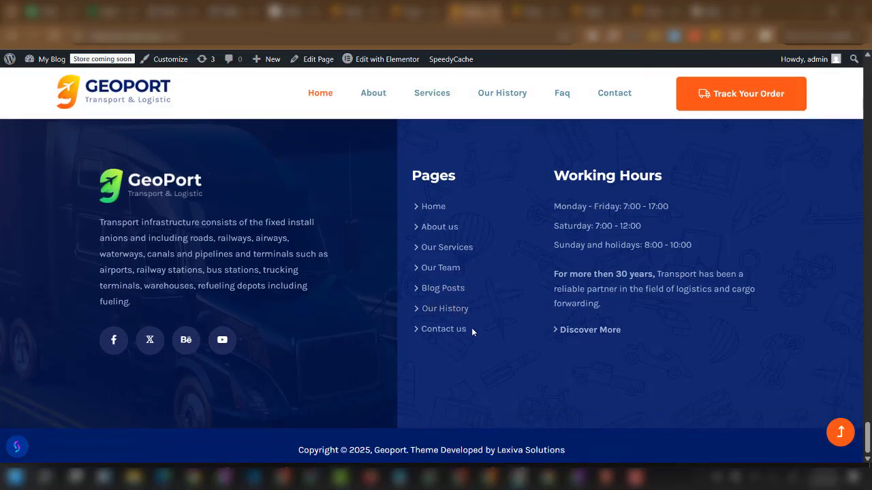
Reselect the Recent Post footer style as the default and save the Geoport options.
left_click(412, 11)
scroll(613, 320, "down", 4)
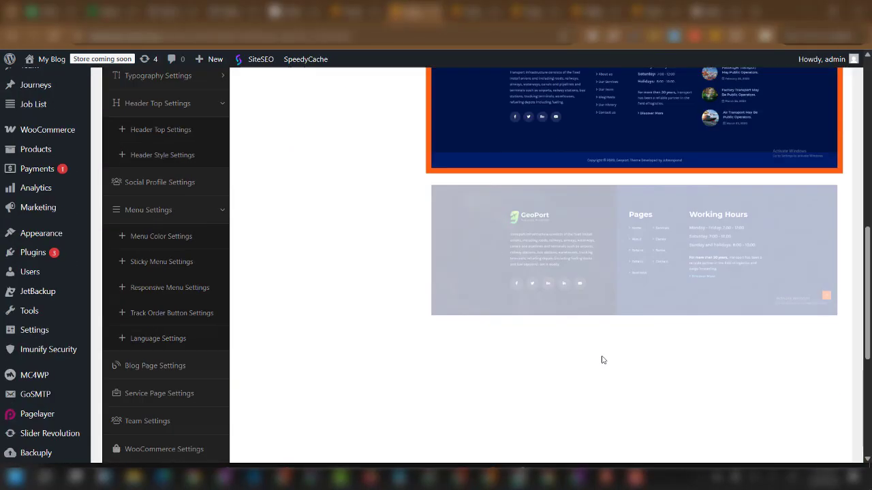
left_click(597, 225)
scroll(582, 191, "up", 3)
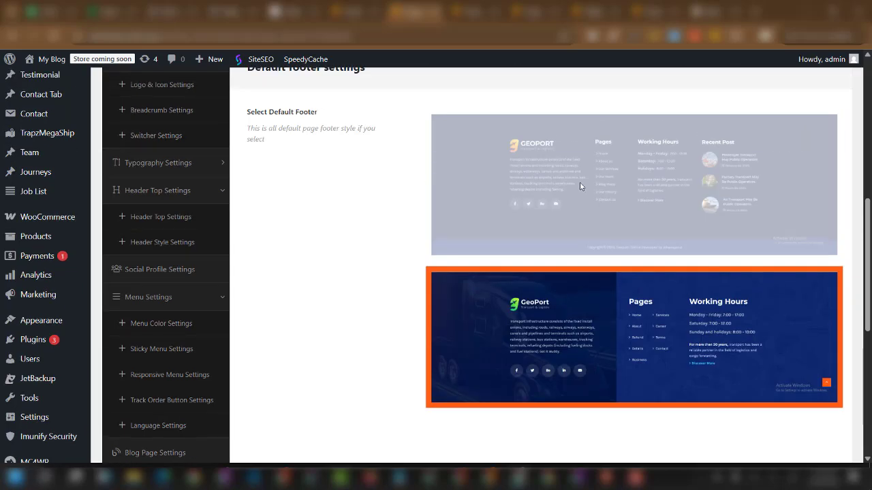
left_click(525, 220)
scroll(385, 305, "up", 5)
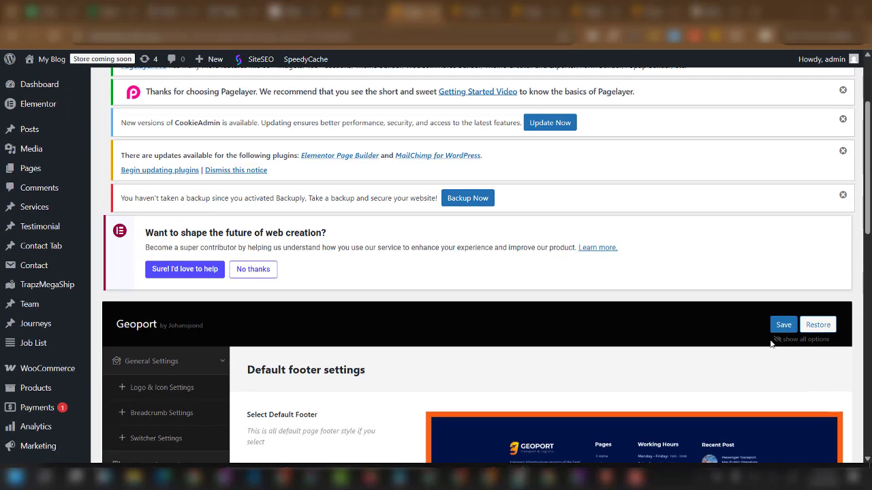
left_click(783, 325)
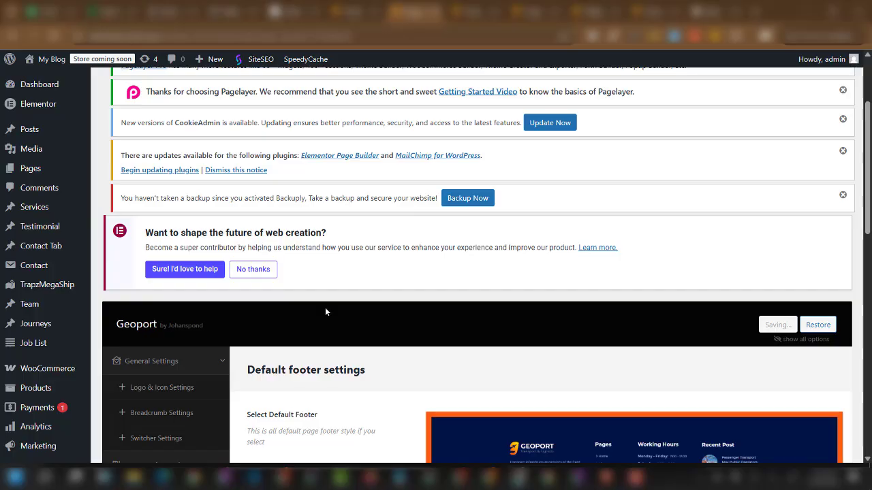
Check the updated footer on the live site, then return to the footer settings.
scroll(321, 312, "down", 3)
scroll(170, 368, "down", 4)
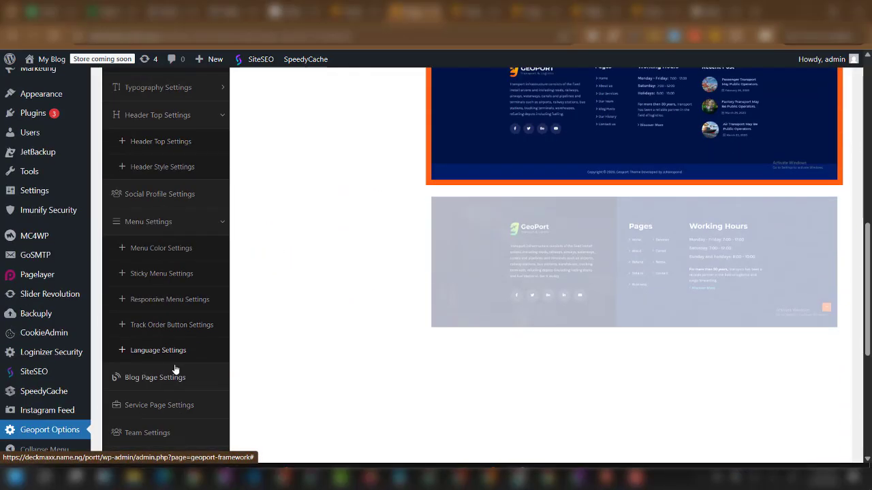
scroll(174, 369, "down", 3)
scroll(477, 313, "up", 6)
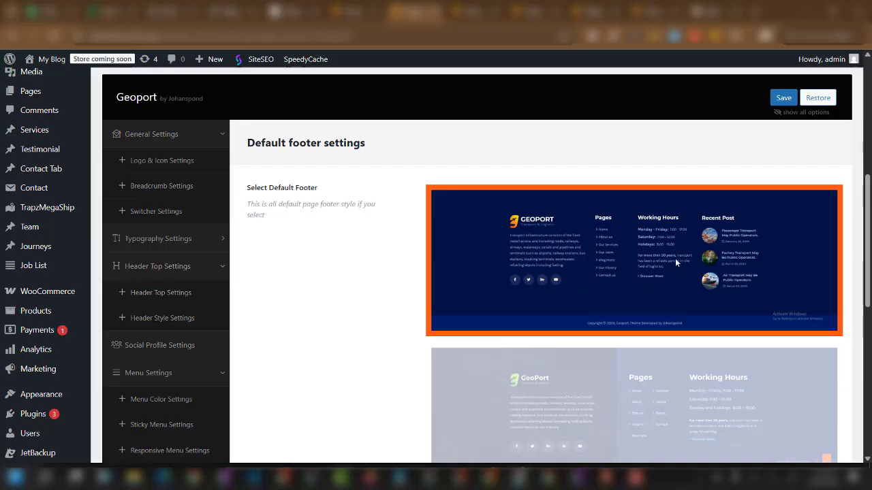
left_click(471, 12)
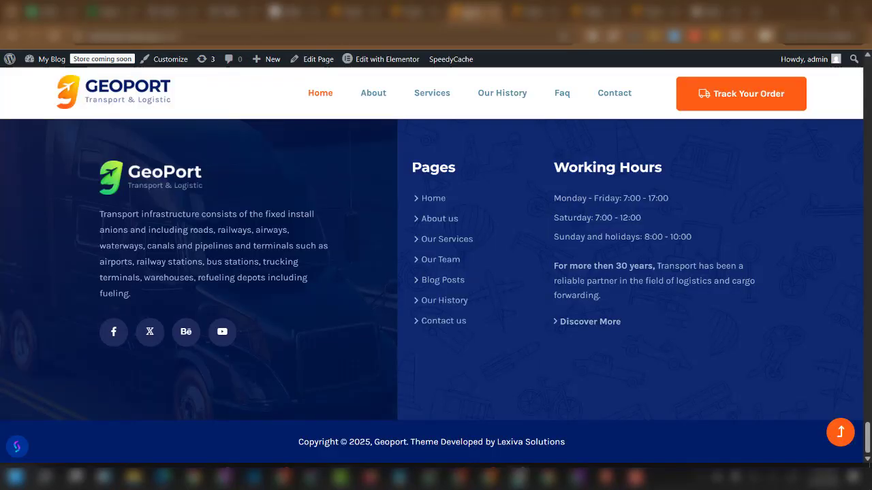
left_click(412, 12)
Open Appearance > Widgets in a new browser tab and switch to it.
scroll(57, 356, "up", 4)
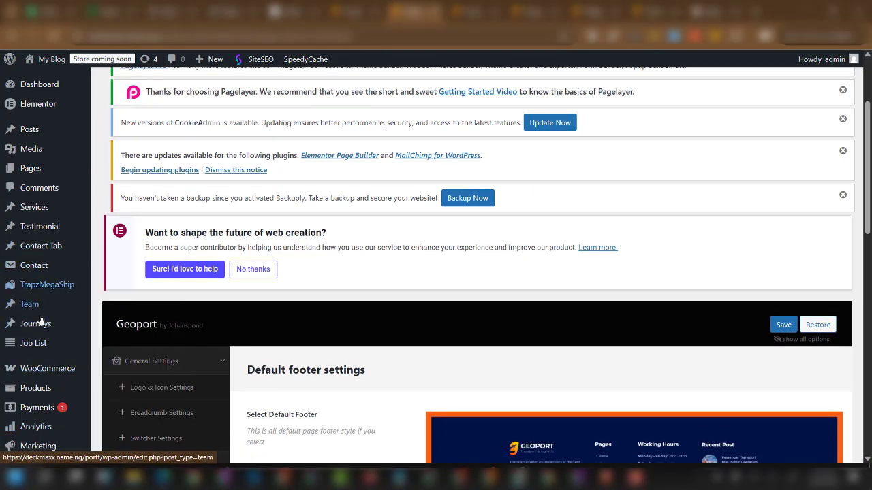
scroll(41, 286, "up", 3)
scroll(41, 306, "down", 4)
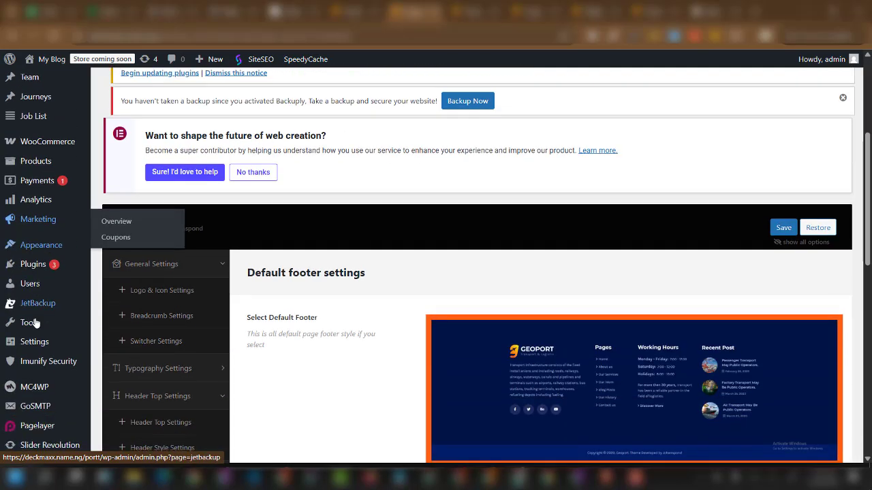
mouse_move(35, 251)
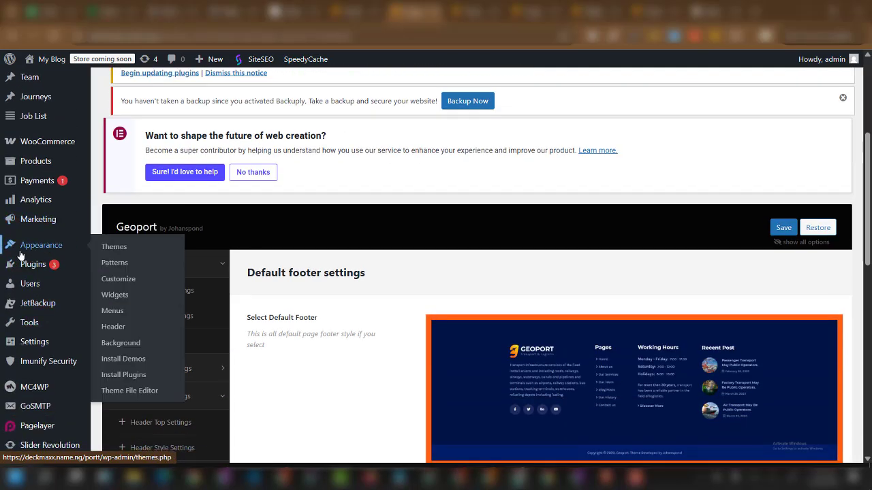
left_click(119, 395)
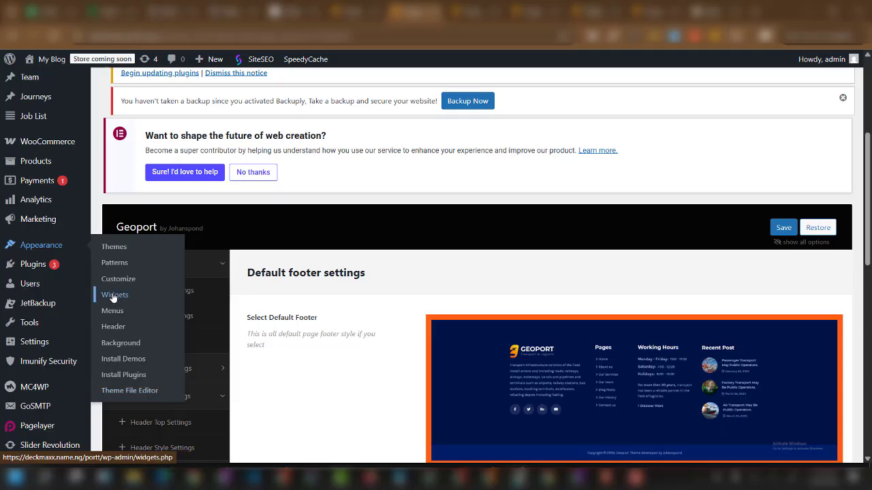
right_click(147, 301)
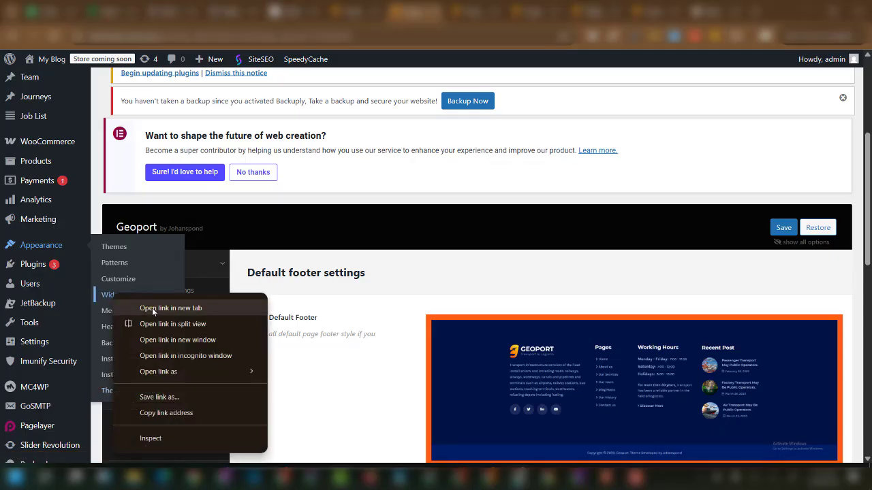
left_click(147, 306)
left_click(435, 12)
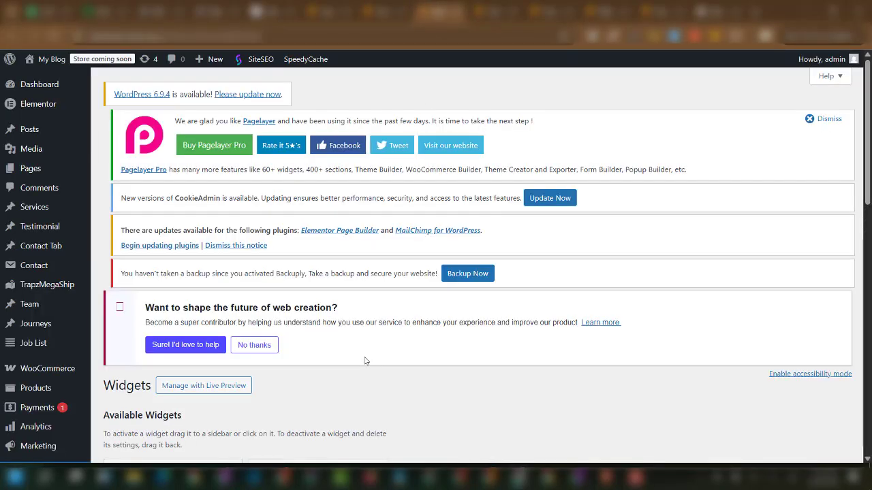
Expand Footer Widgets 1 and 2 to inspect the About us and Pages navigation menu widgets.
scroll(580, 361, "down", 4)
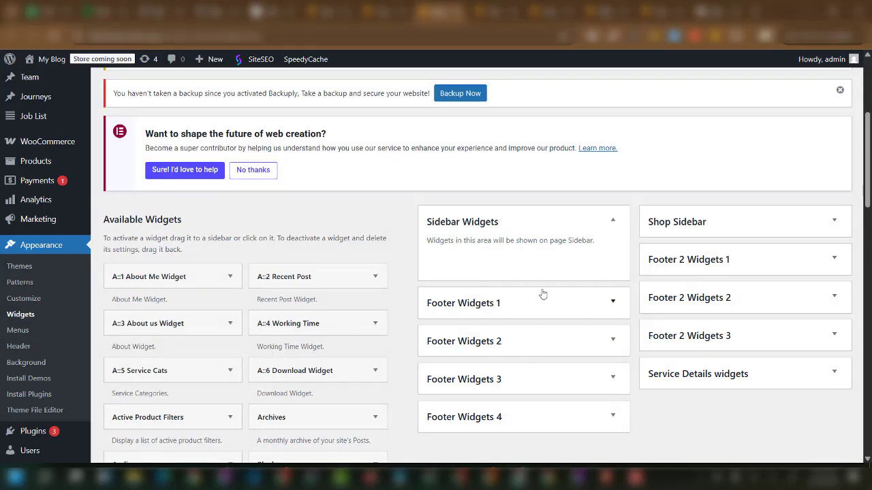
scroll(505, 299, "down", 1)
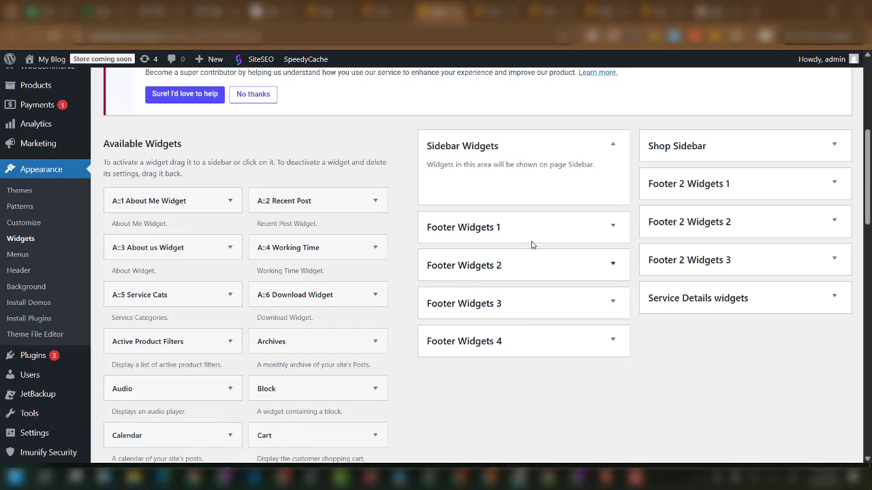
left_click(536, 236)
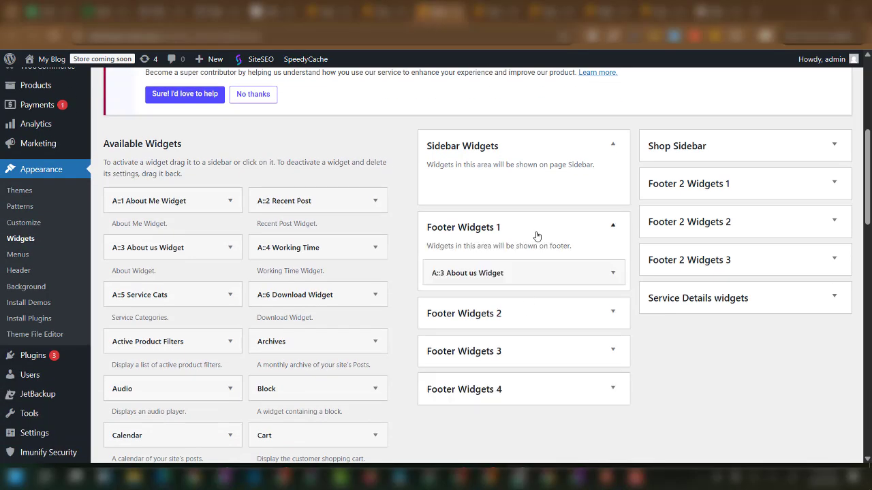
left_click(515, 274)
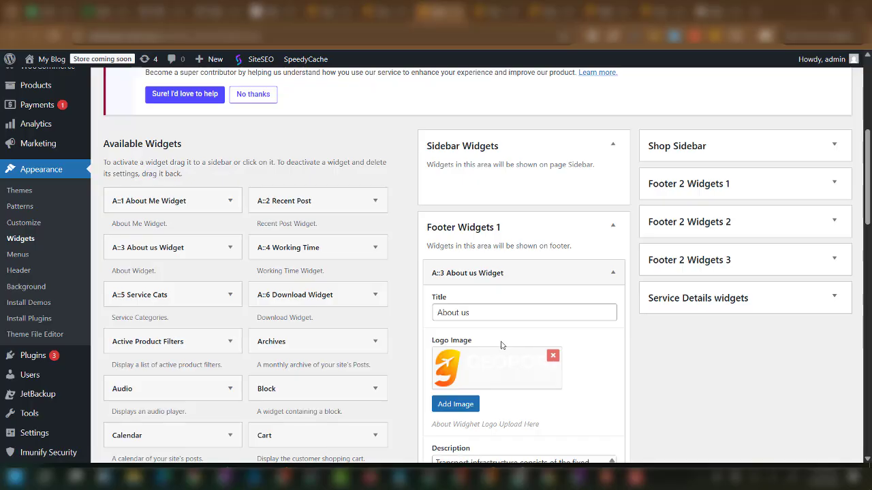
left_click(547, 274)
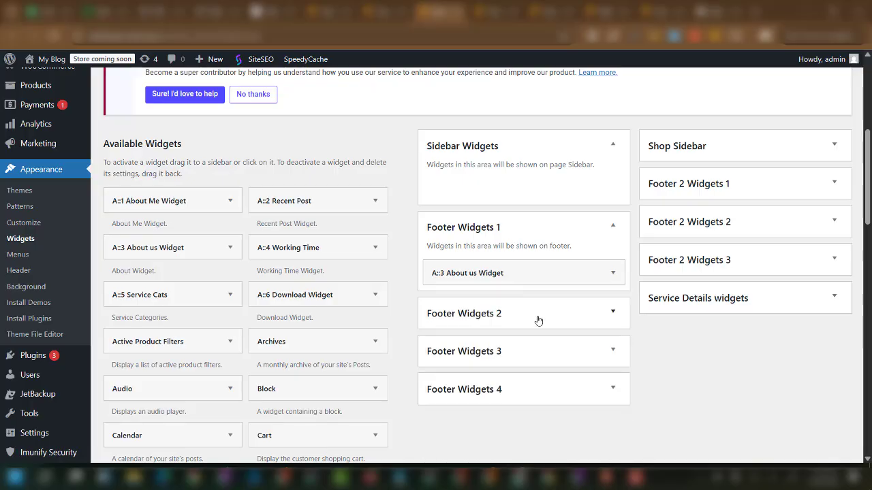
left_click(538, 320)
left_click(523, 365)
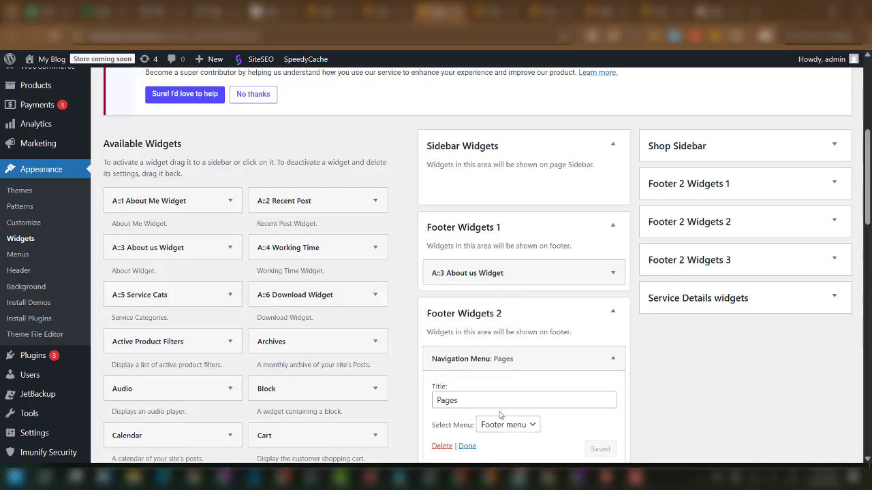
scroll(500, 414, "down", 2)
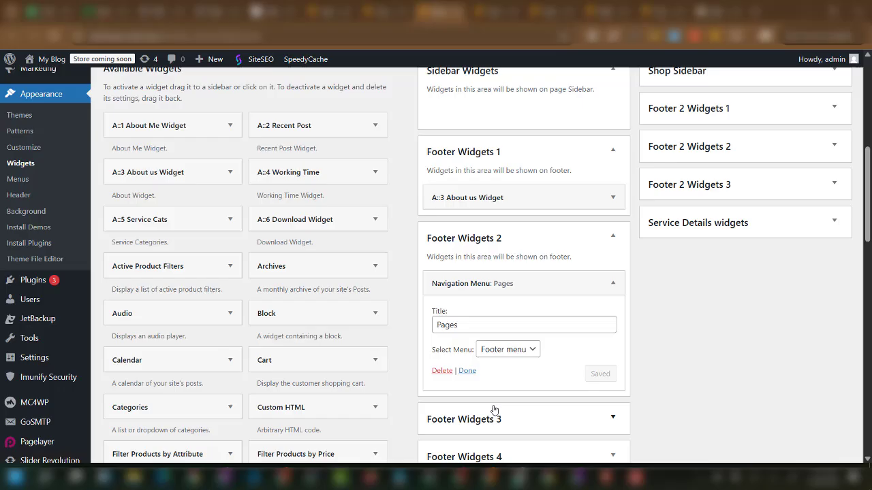
left_click(526, 286)
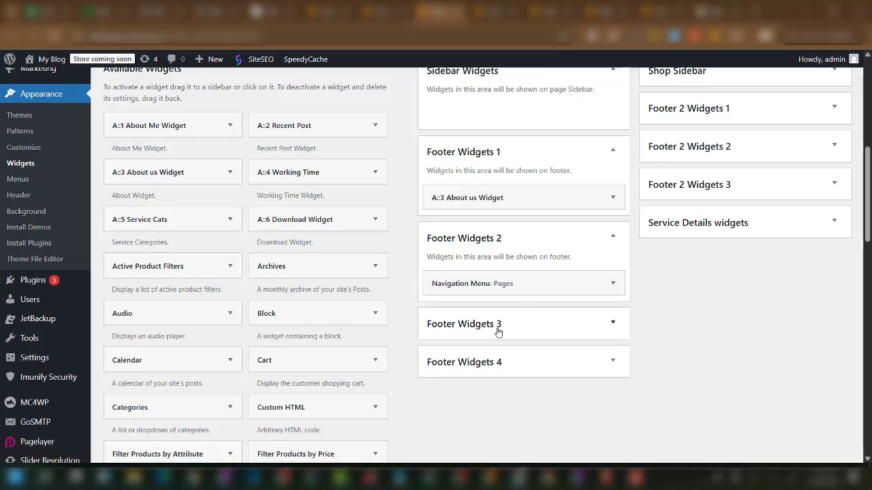
Inspect the Working Time widget in Footer Widgets 3 and compare it with the live footer.
left_click(518, 332)
left_click(510, 371)
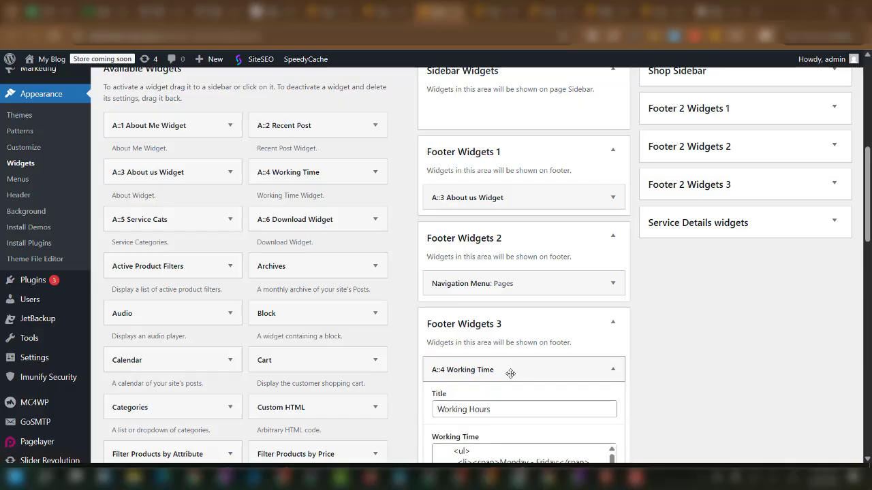
scroll(491, 410, "down", 2)
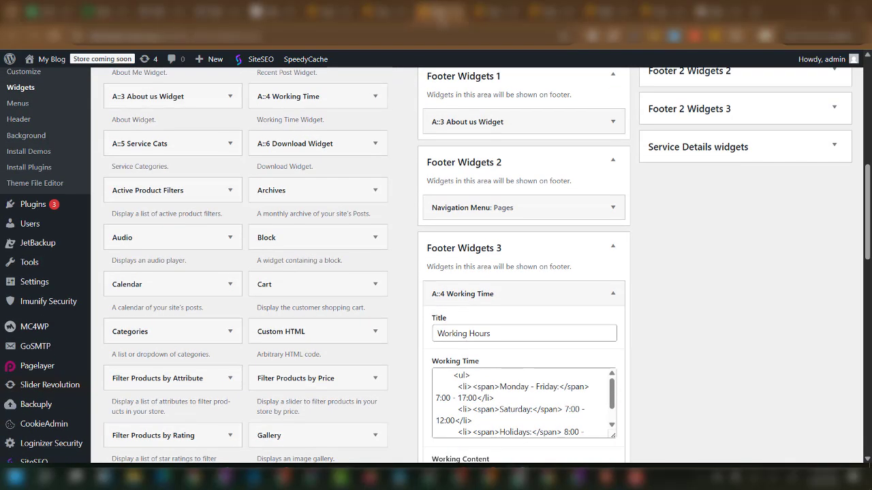
left_click(485, 15)
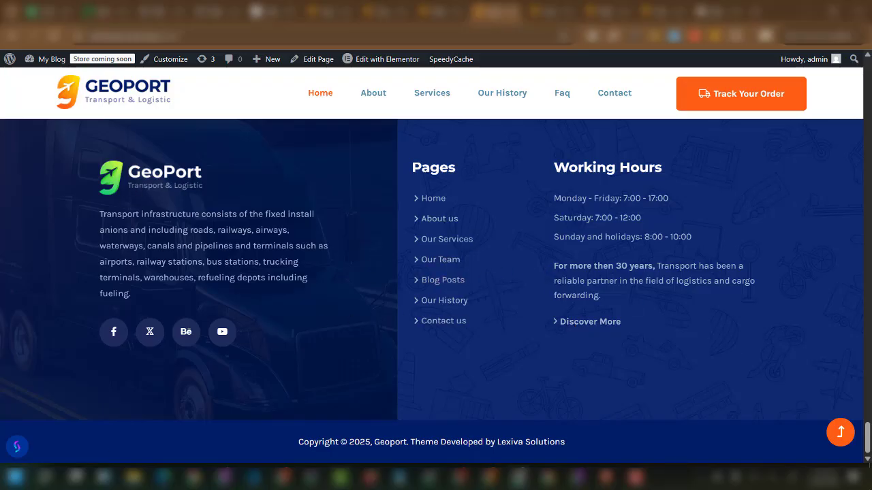
left_click(434, 12)
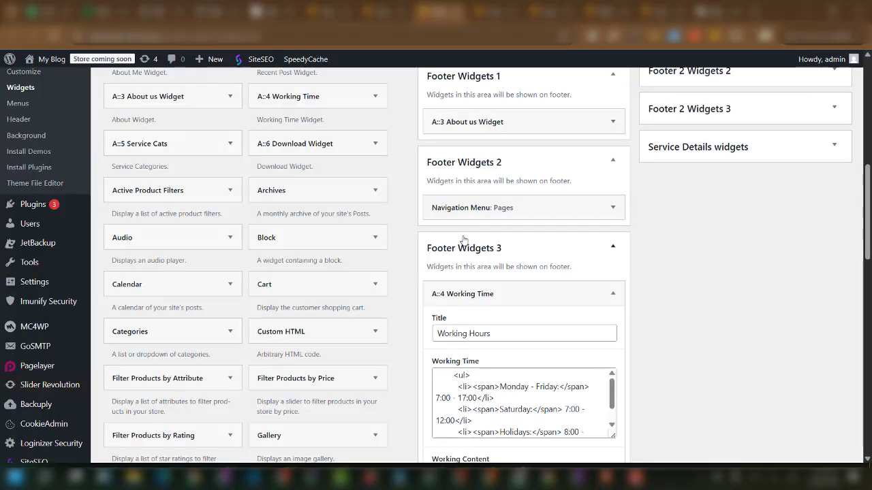
scroll(463, 238, "up", 2)
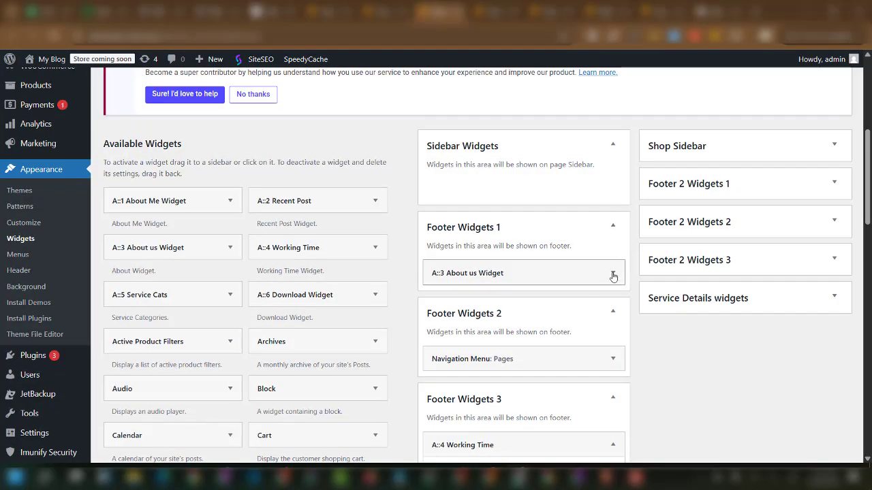
Change the About us widget's YouTube social link to '#' and save the widget.
left_click(613, 276)
scroll(515, 327, "down", 2)
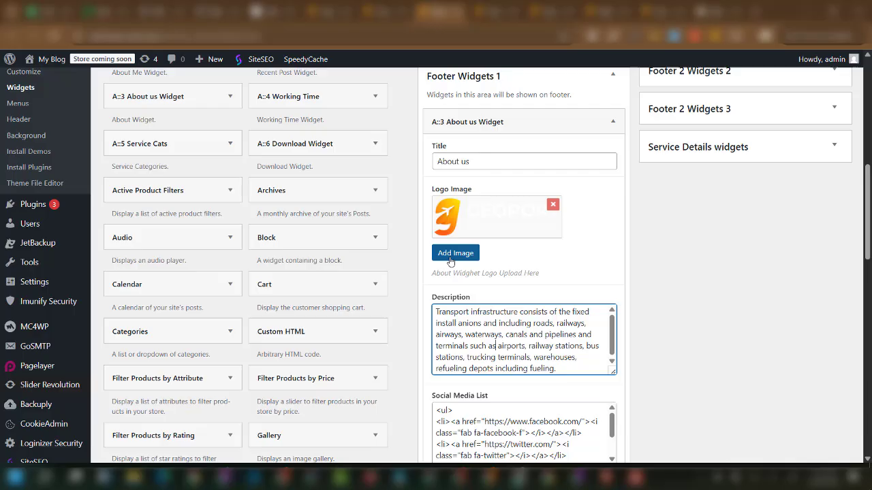
scroll(512, 343, "down", 3)
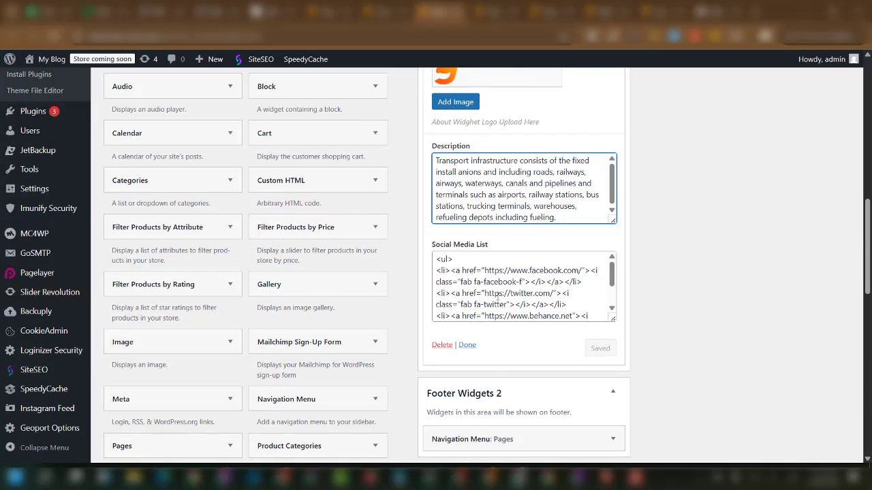
scroll(498, 299, "down", 2)
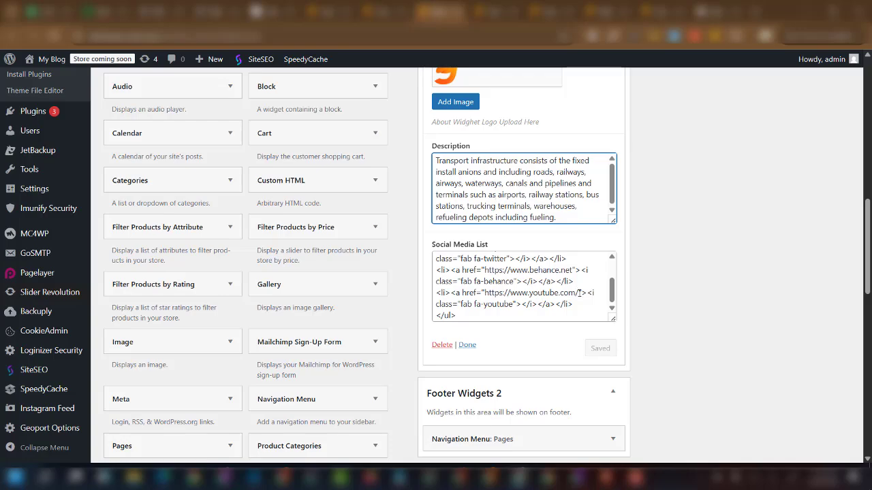
left_click_drag(579, 292, 485, 294)
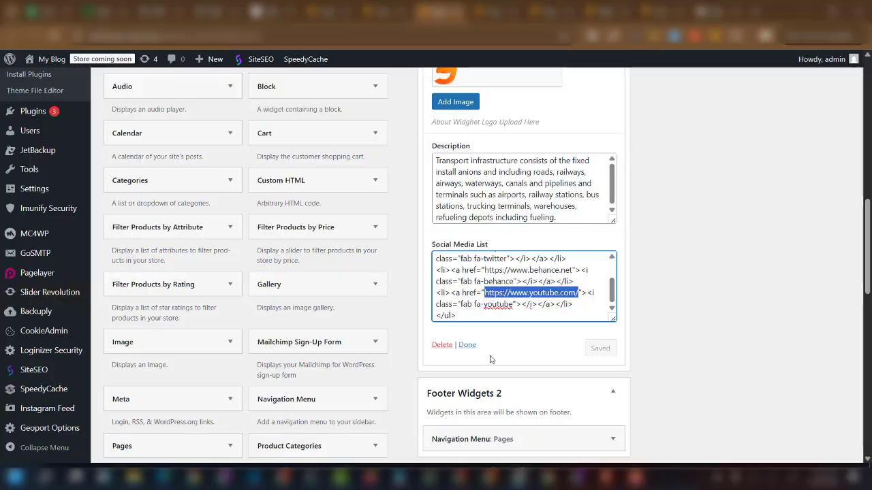
type("#")
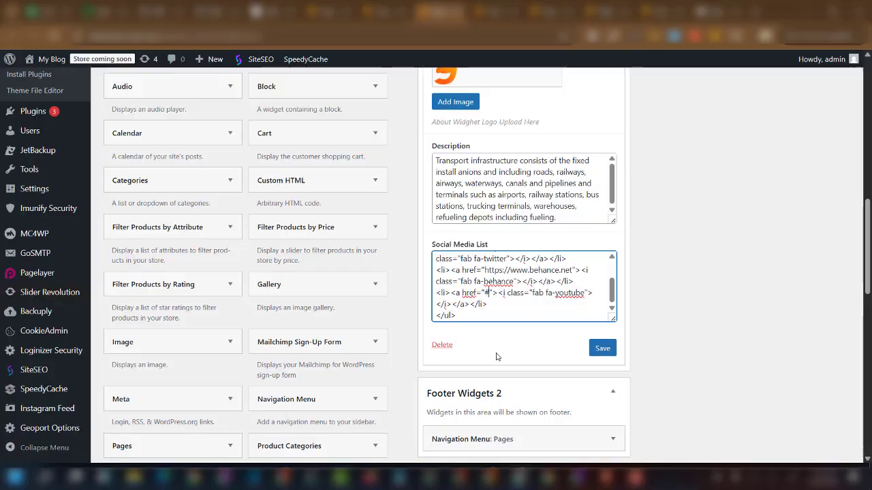
left_click(602, 348)
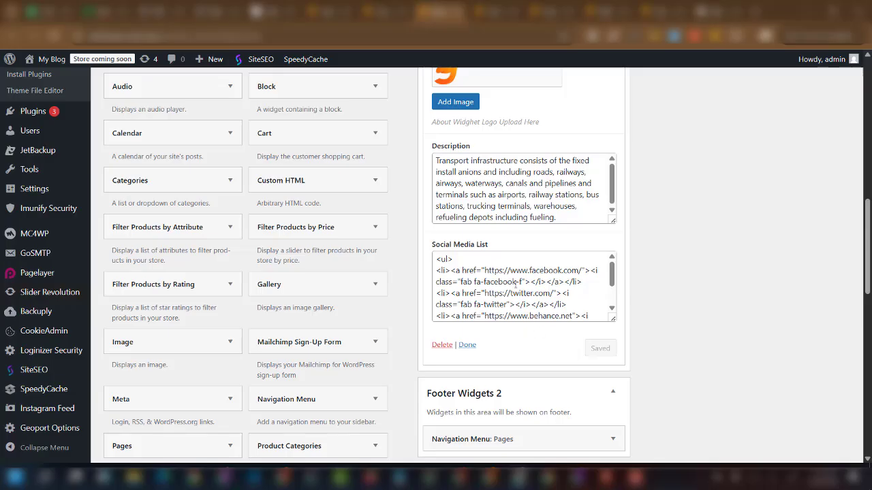
Scroll through the remaining footer widget areas and expand Footer Widgets 4.
scroll(510, 265, "down", 2)
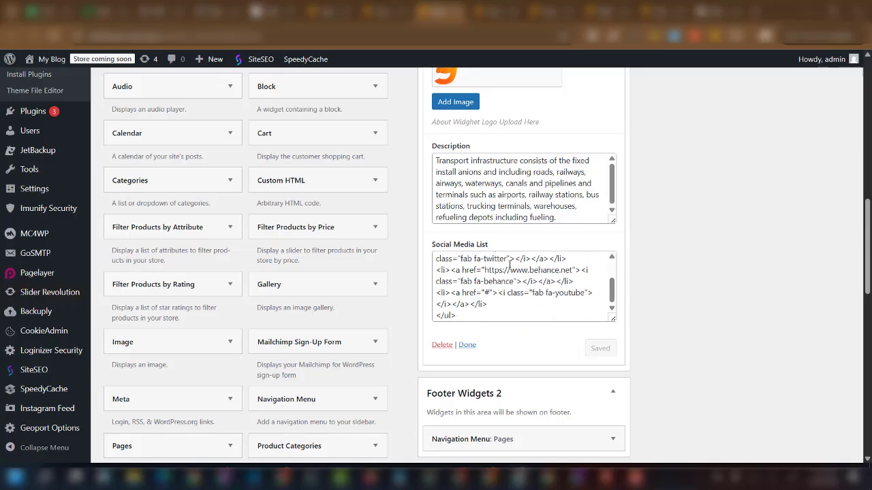
scroll(514, 293, "up", 3)
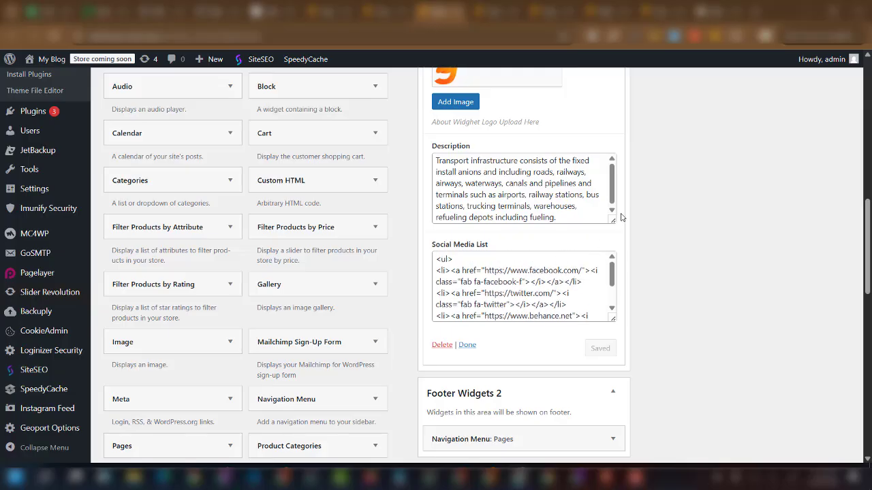
scroll(591, 284, "up", 4)
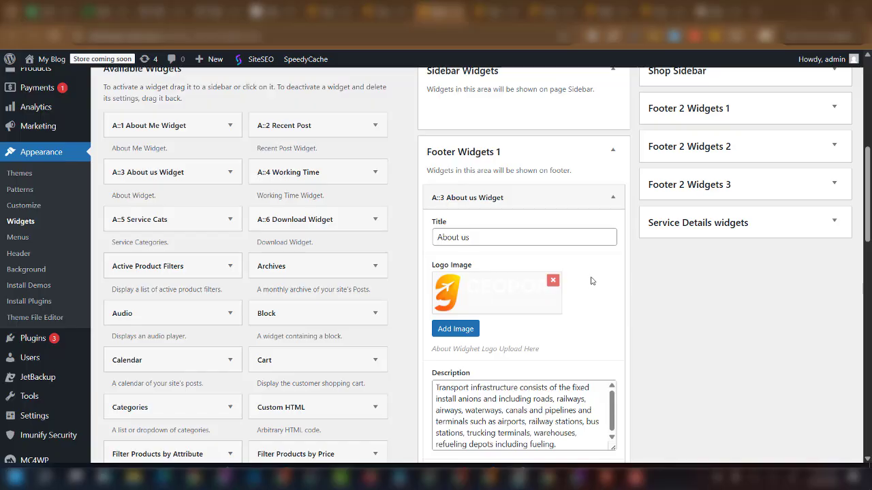
scroll(592, 281, "down", 8)
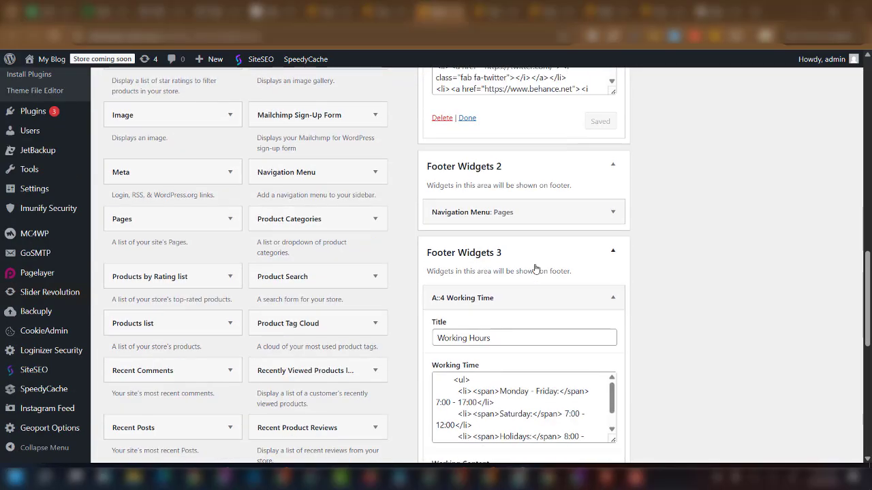
scroll(595, 243, "down", 3)
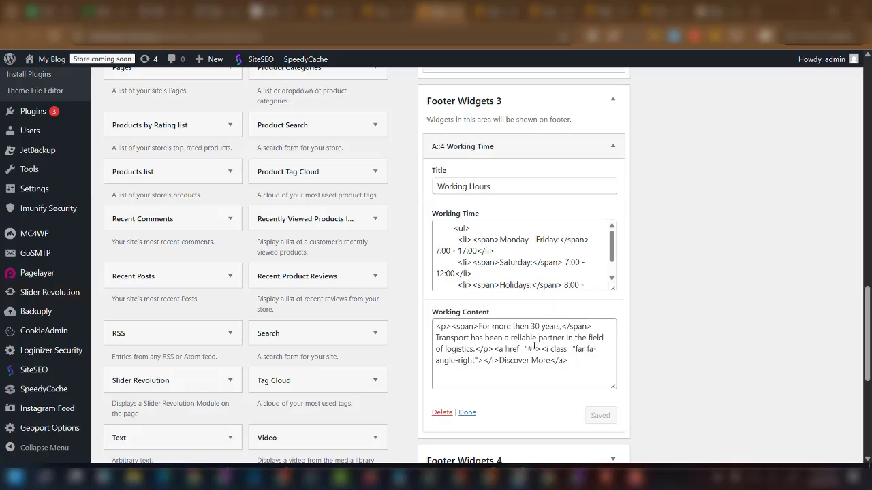
scroll(508, 254, "down", 2)
scroll(506, 413, "down", 3)
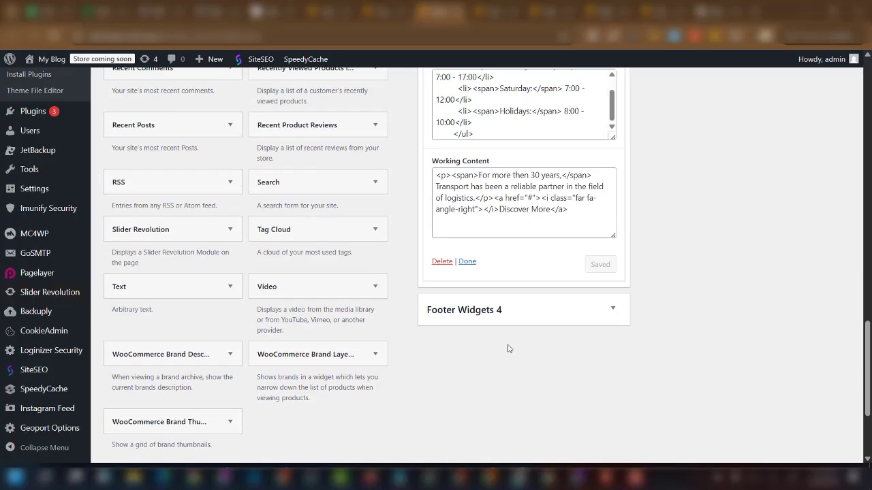
left_click(613, 310)
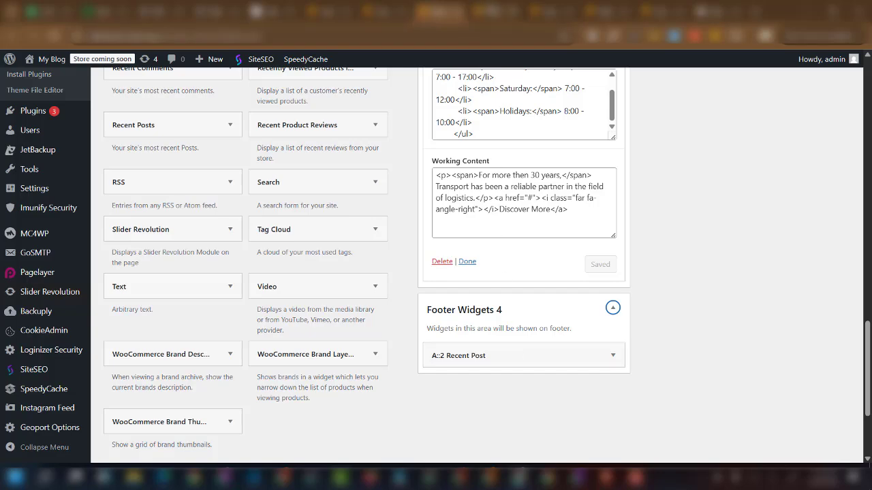
Compare with the Geoport footer settings and inspect the Recent Post widget: 3 posts, ascending order.
left_click(386, 12)
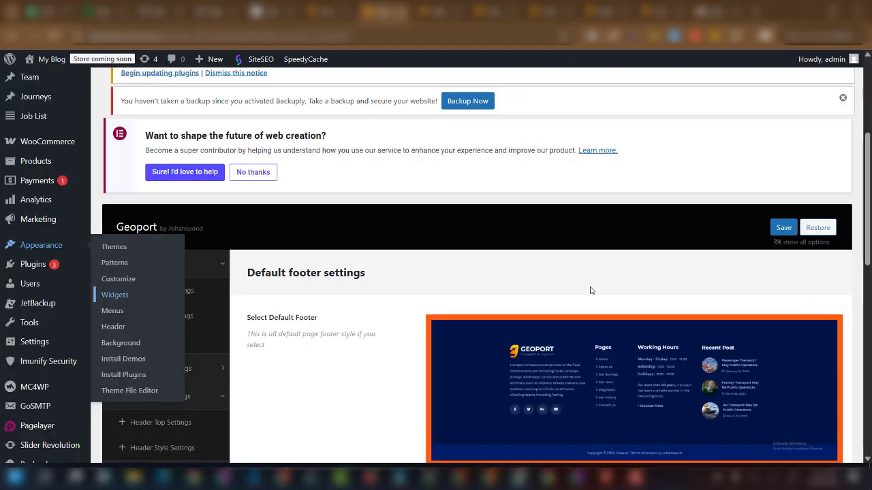
scroll(652, 337, "down", 1)
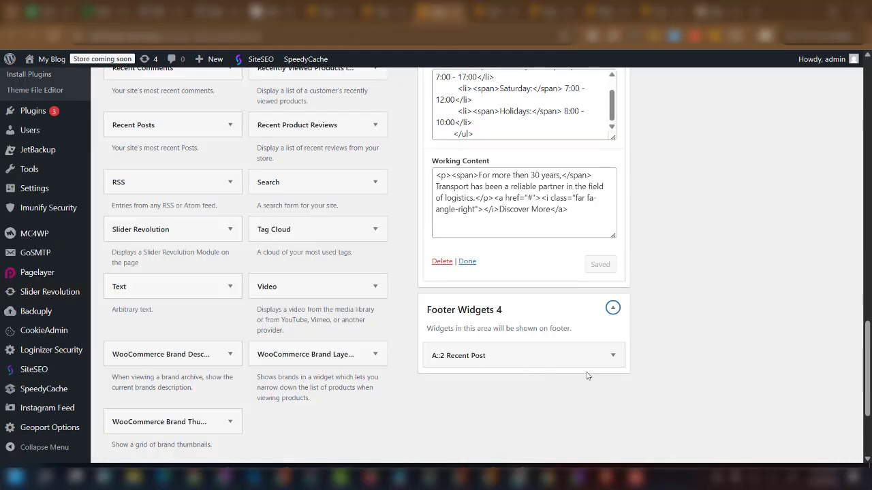
left_click(612, 354)
scroll(545, 386, "down", 2)
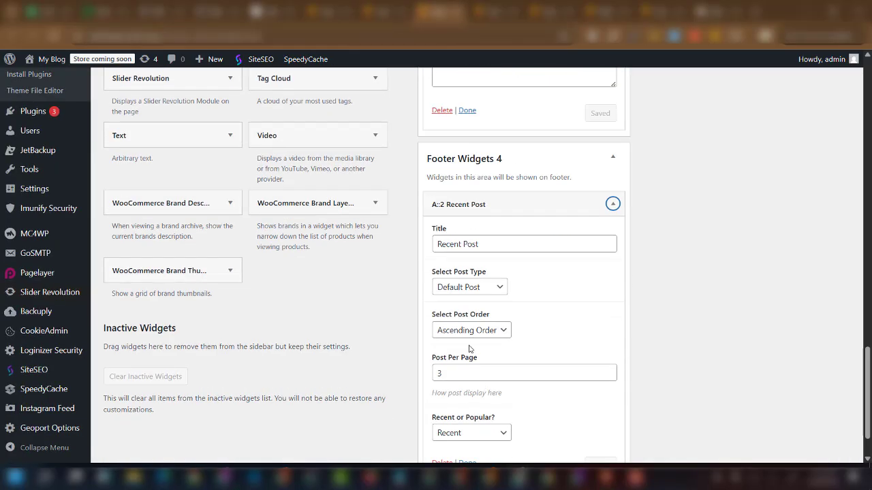
scroll(538, 352, "down", 1)
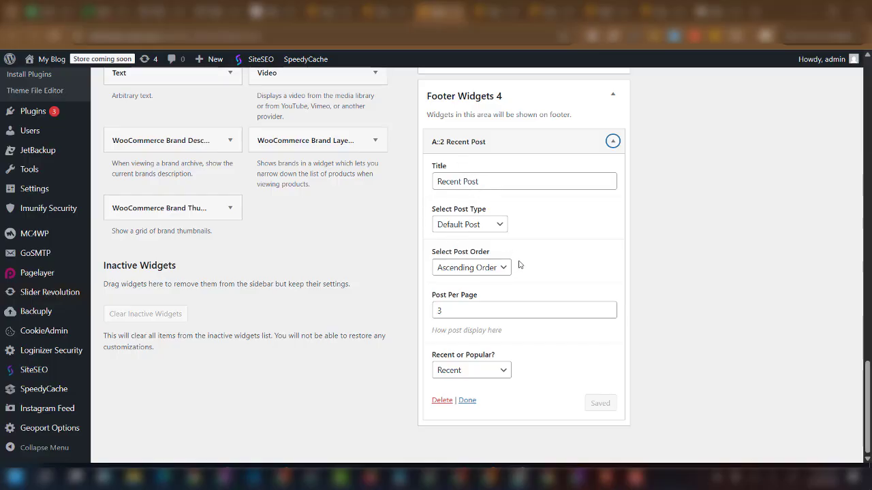
scroll(519, 265, "up", 20)
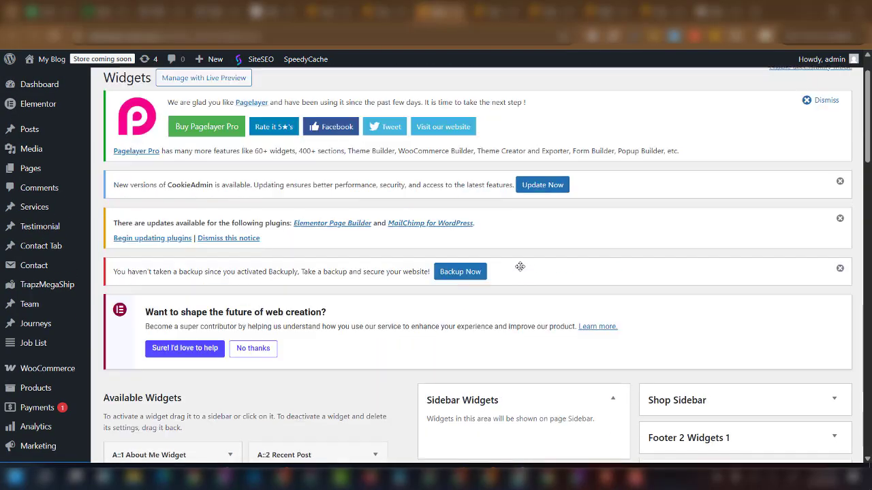
Open TrapzMegaShip All Shipments, showing the Label Created shipment due Mar 29, 2026.
scroll(520, 267, "up", 2)
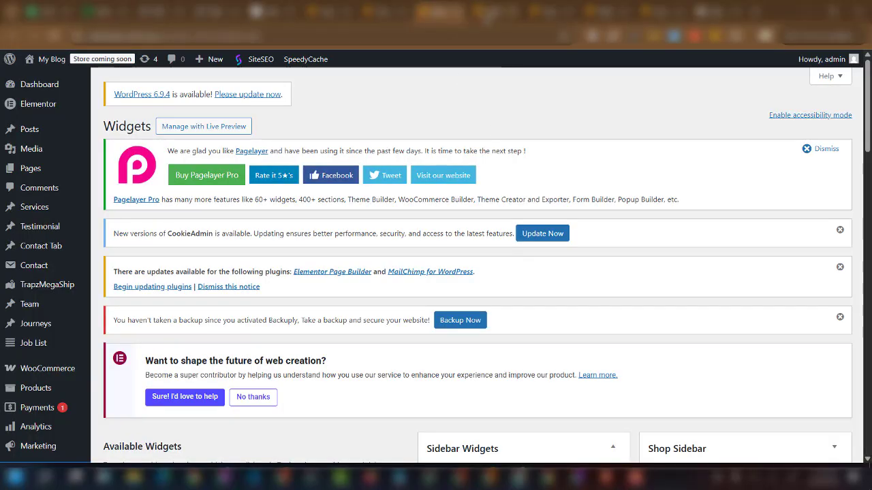
mouse_move(37, 305)
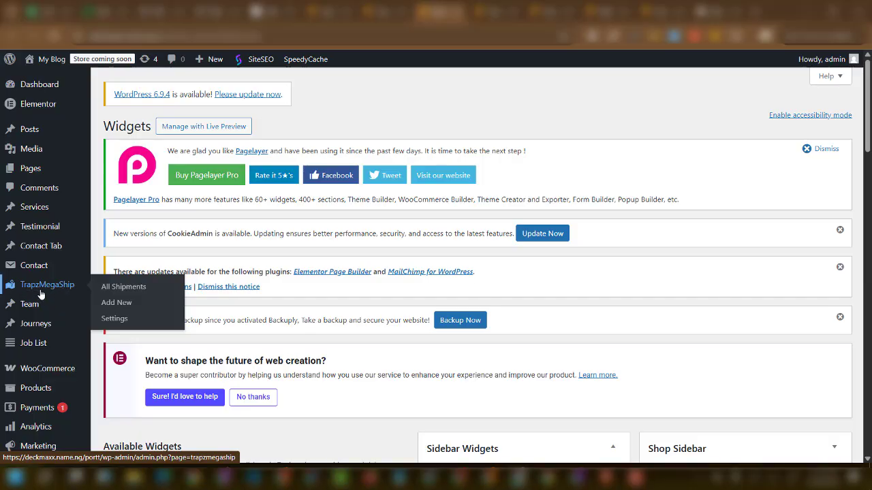
left_click(128, 291)
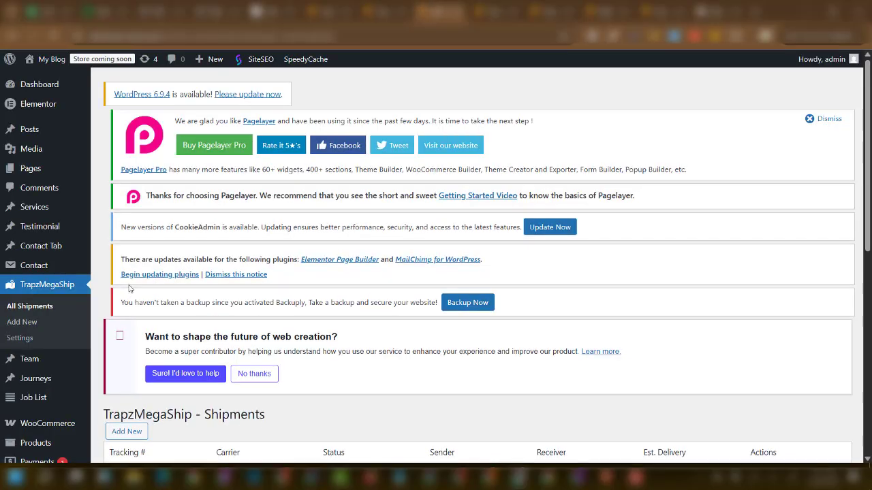
scroll(198, 327, "down", 4)
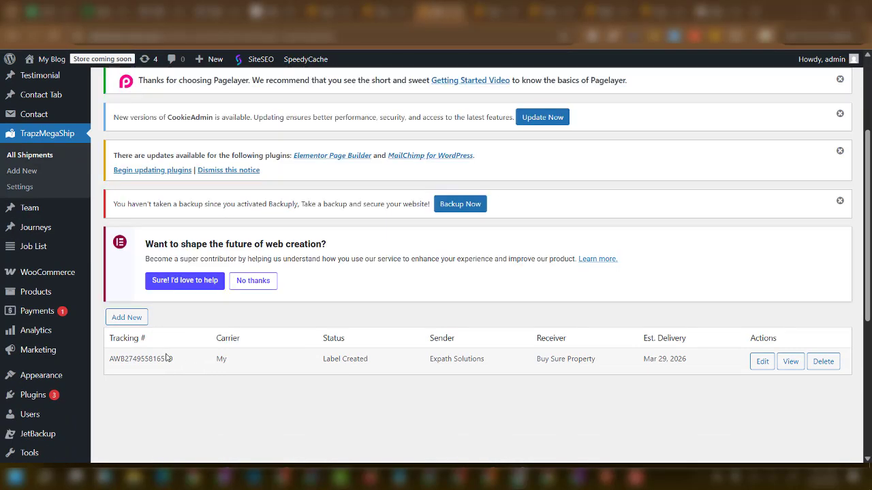
scroll(160, 384, "up", 3)
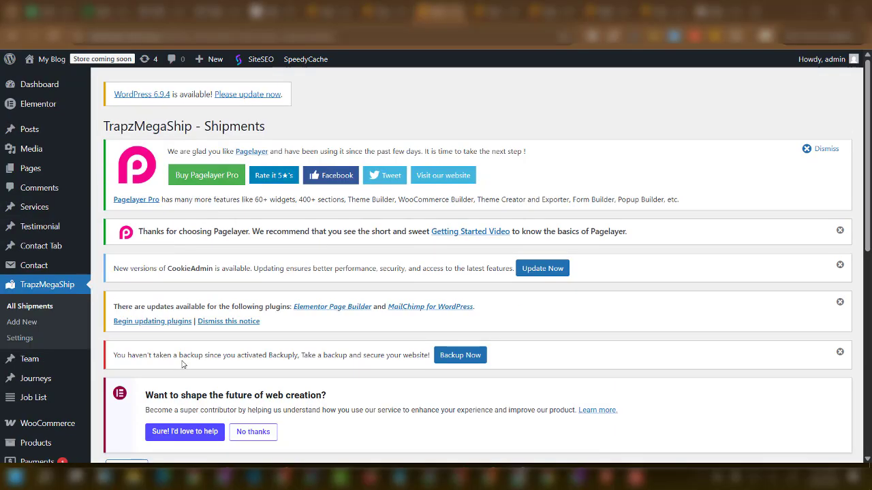
scroll(218, 331, "down", 3)
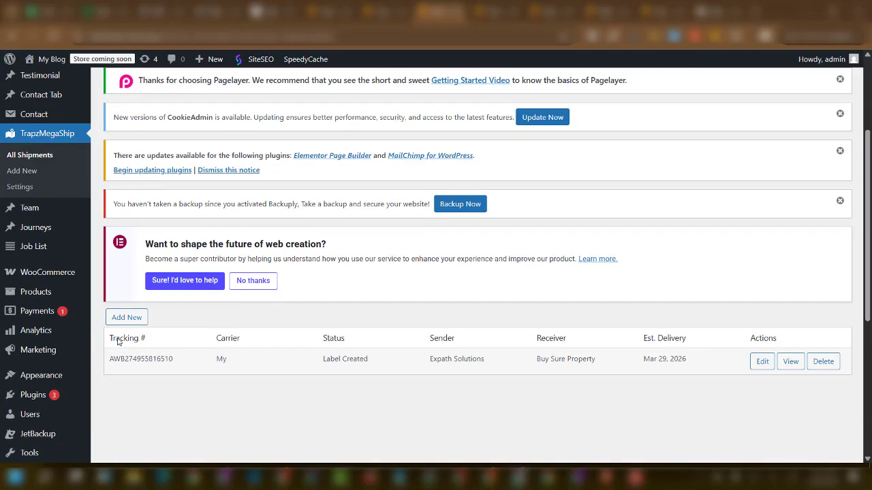
Start a new TrapzMegaShip shipment with carrier Trapz Ship.
left_click(23, 171)
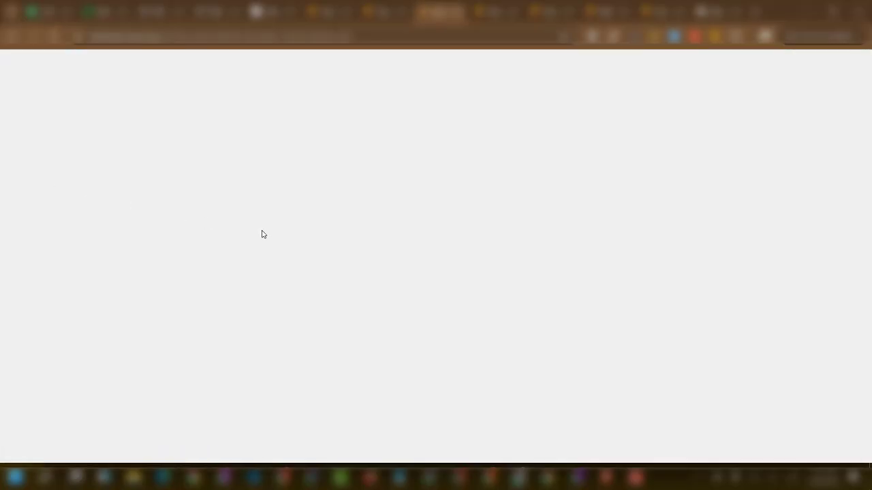
scroll(300, 307, "down", 1)
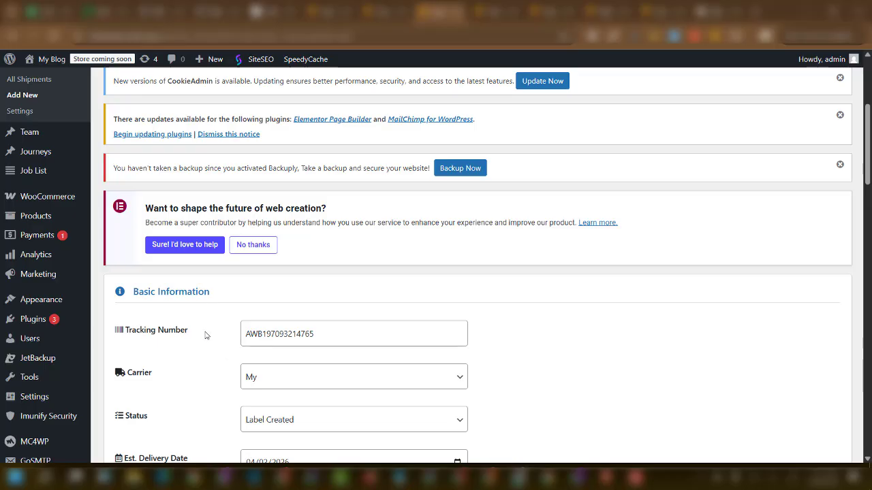
scroll(179, 366, "down", 1)
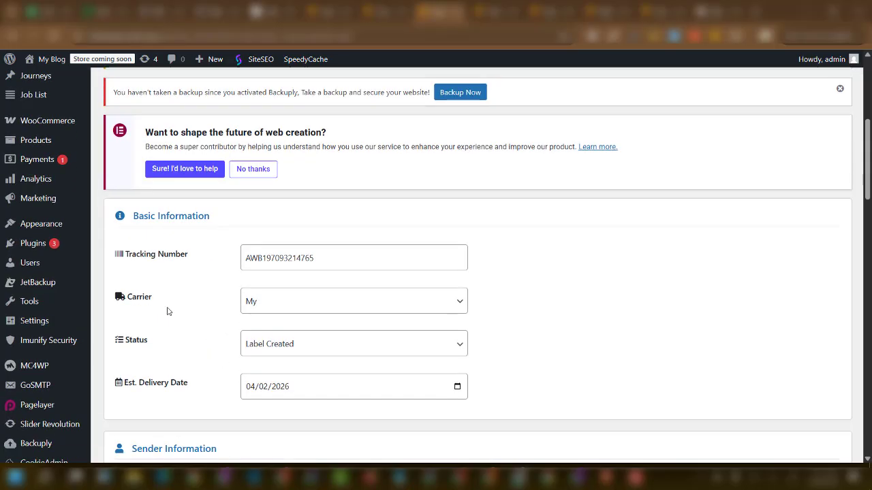
left_click(293, 303)
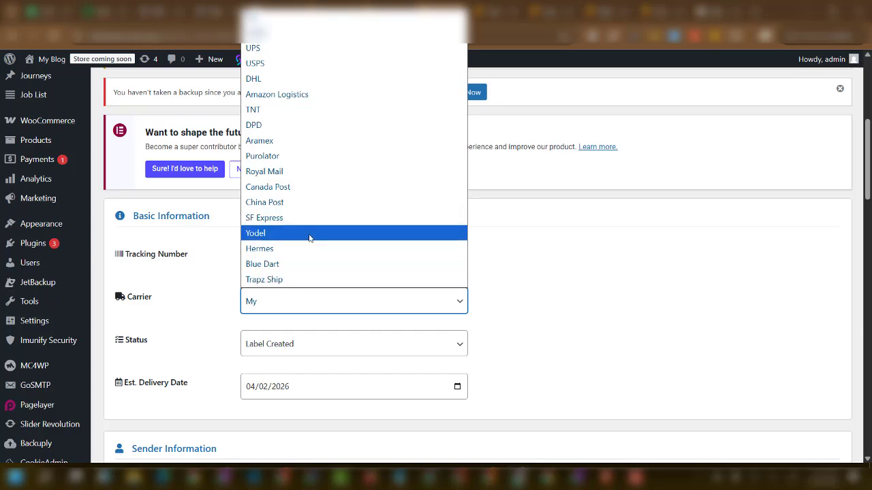
left_click(296, 280)
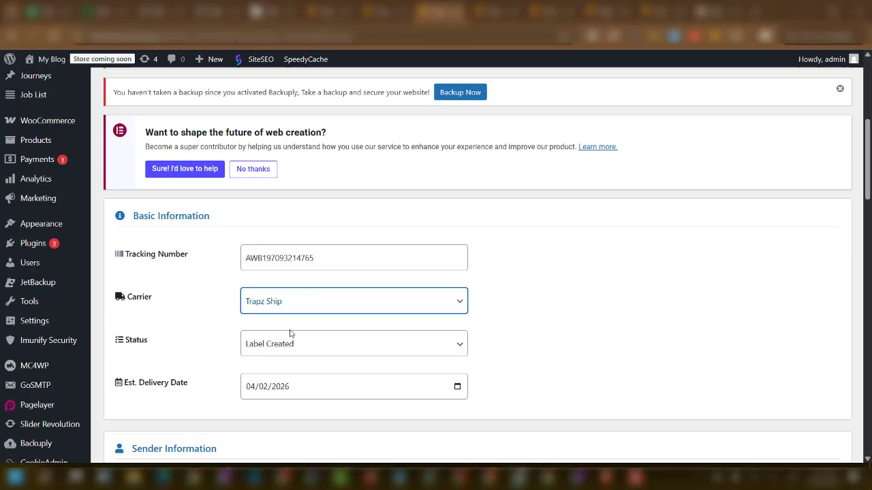
Set the shipment status to Out for Delivery and estimated delivery to 04/20/2026.
left_click(308, 350)
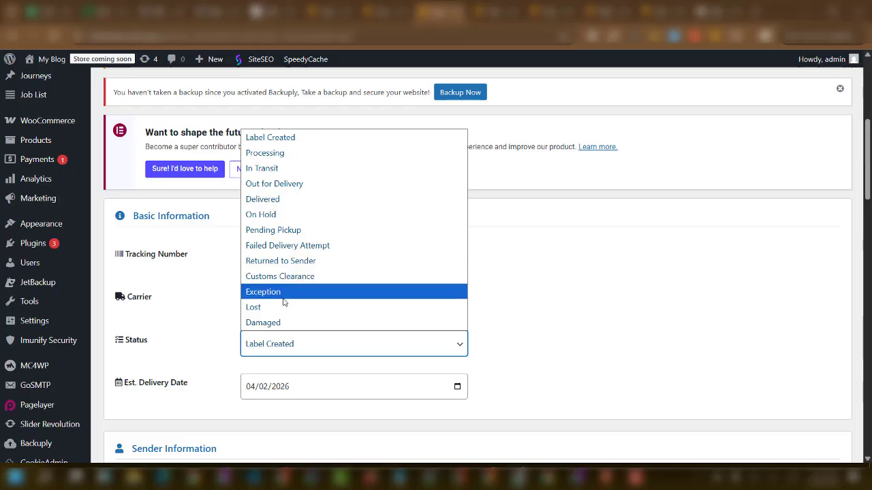
left_click(296, 188)
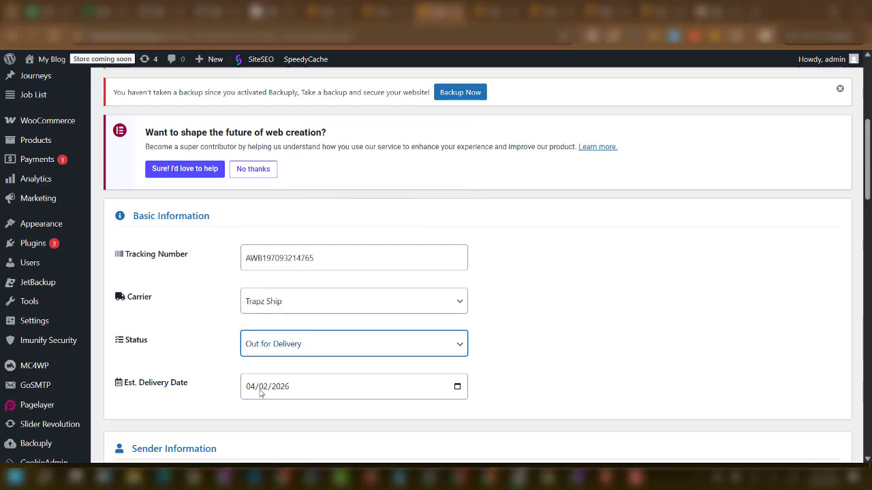
left_click(458, 388)
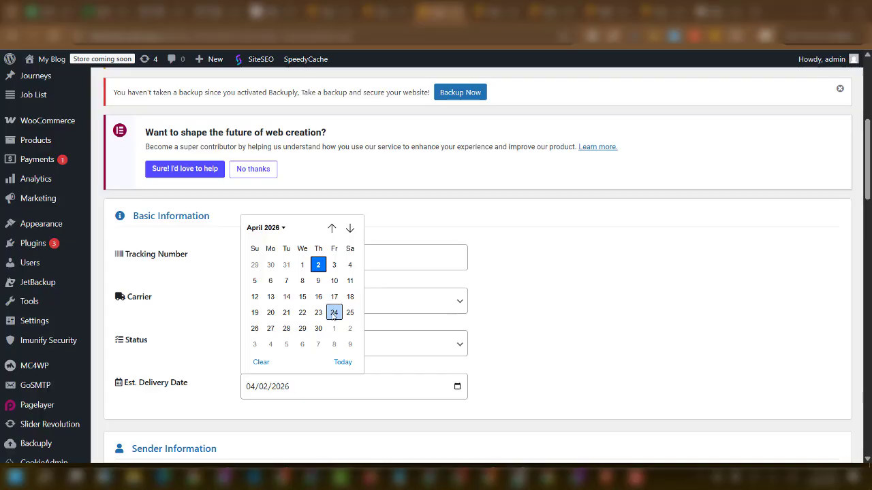
left_click(271, 313)
scroll(334, 366, "down", 3)
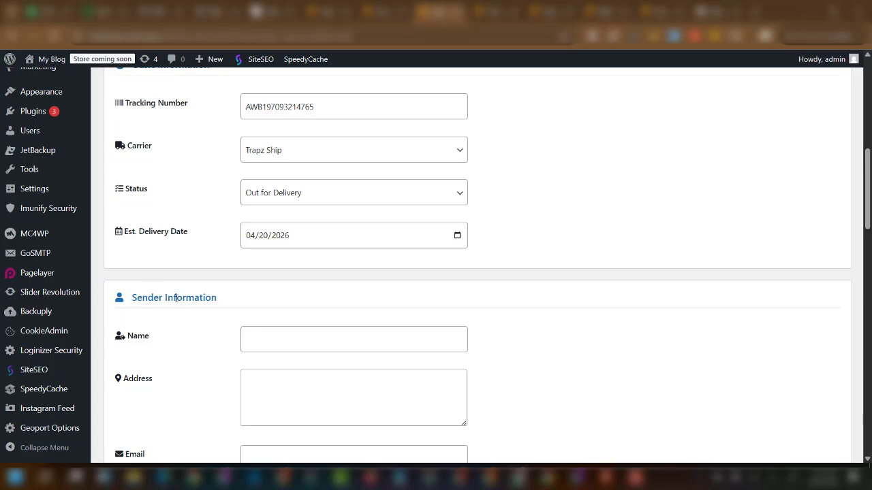
scroll(204, 303, "down", 5)
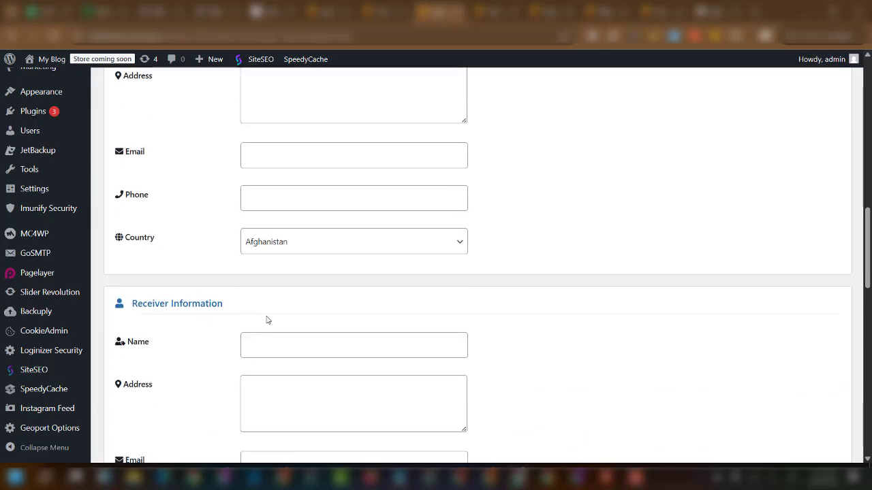
scroll(267, 317, "up", 3)
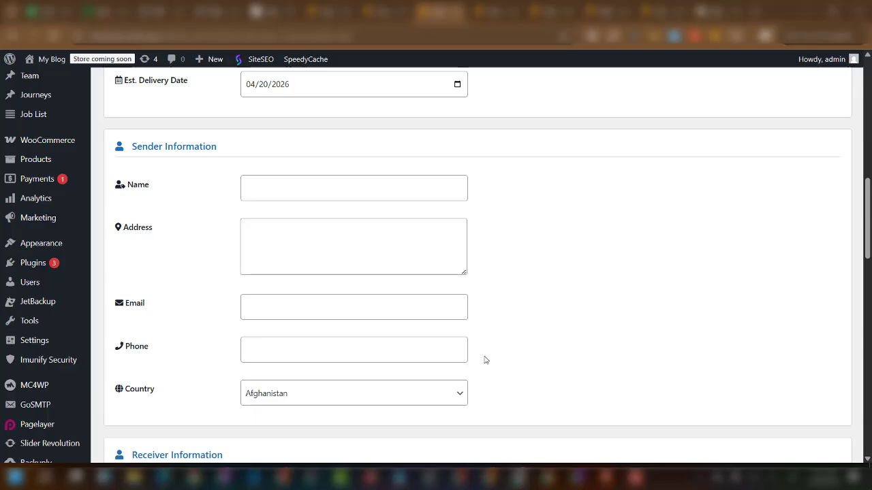
scroll(545, 338, "down", 4)
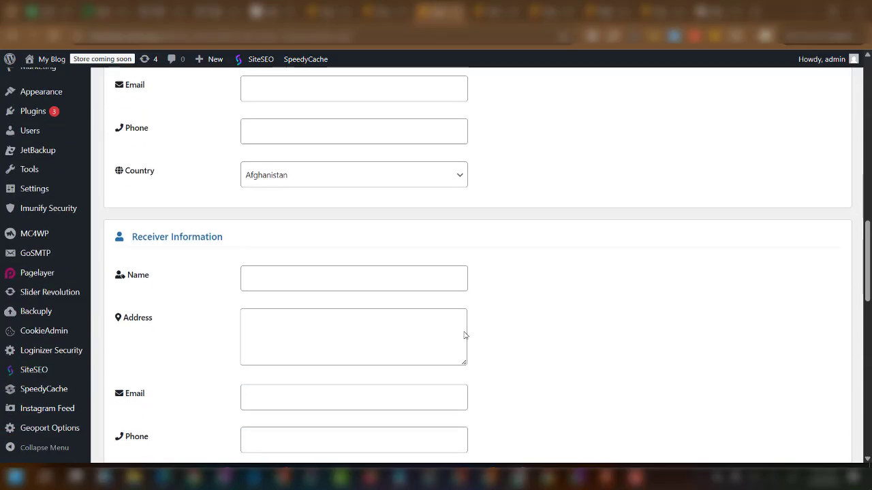
scroll(465, 335, "down", 1)
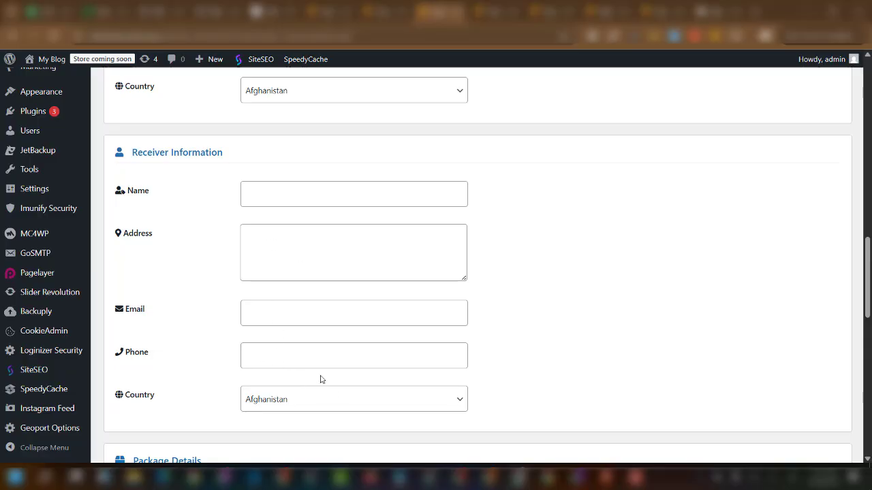
scroll(345, 360, "down", 2)
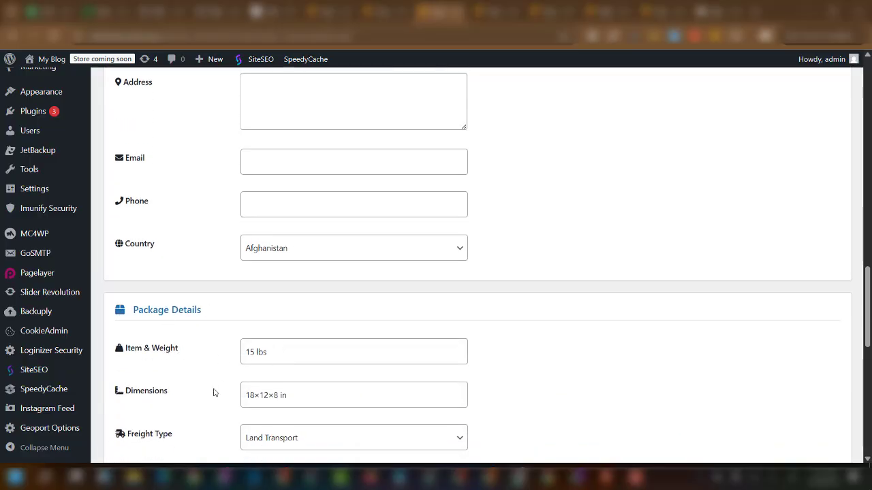
scroll(204, 387, "down", 1)
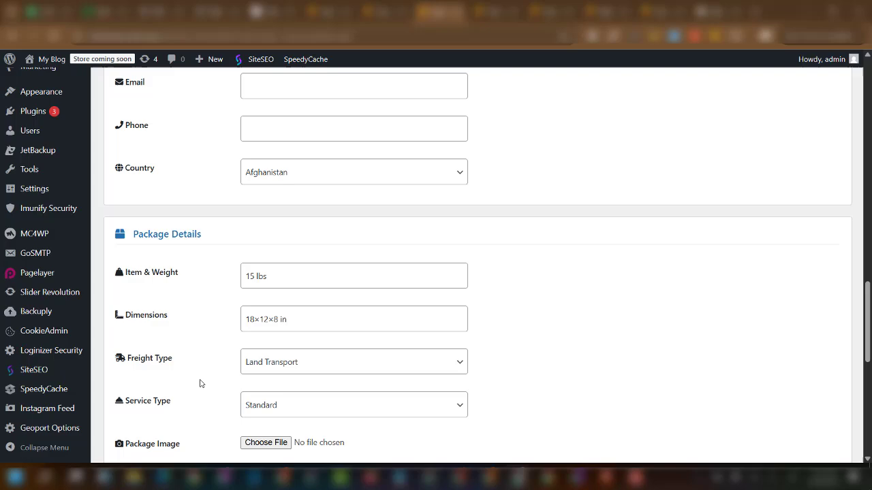
left_click(318, 362)
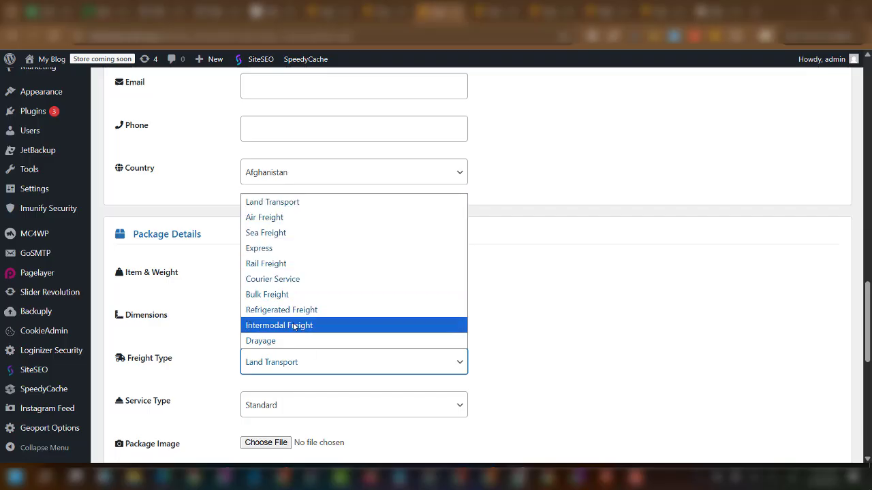
left_click(493, 329)
scroll(272, 402, "down", 1)
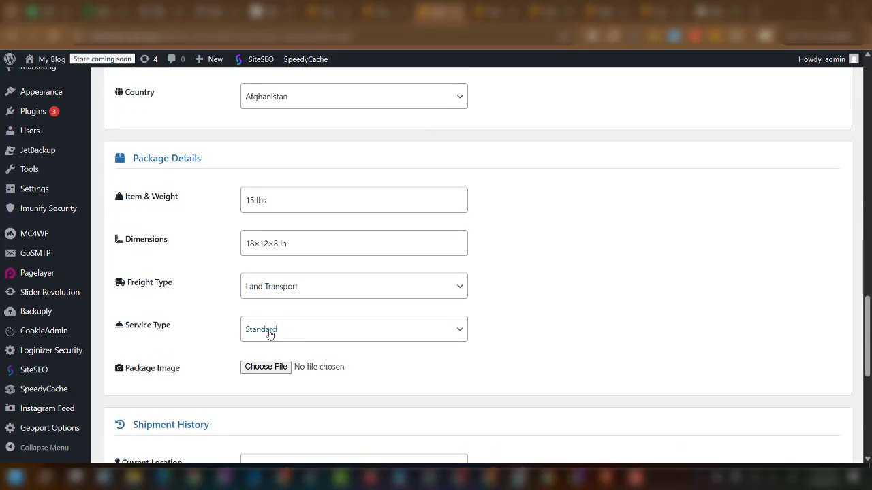
left_click(295, 332)
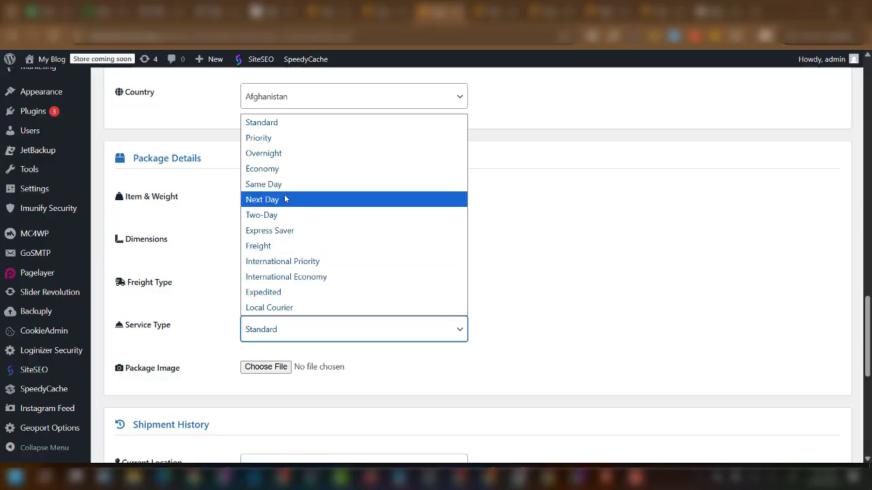
left_click(496, 293)
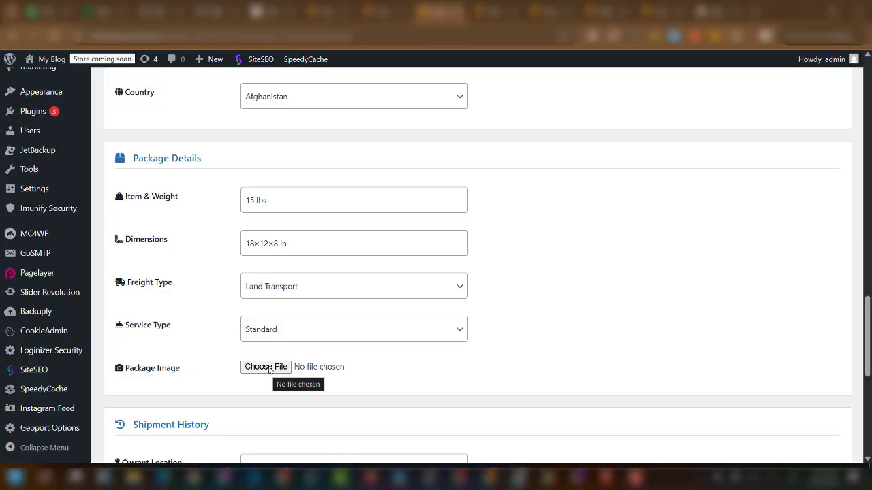
scroll(271, 368, "down", 1)
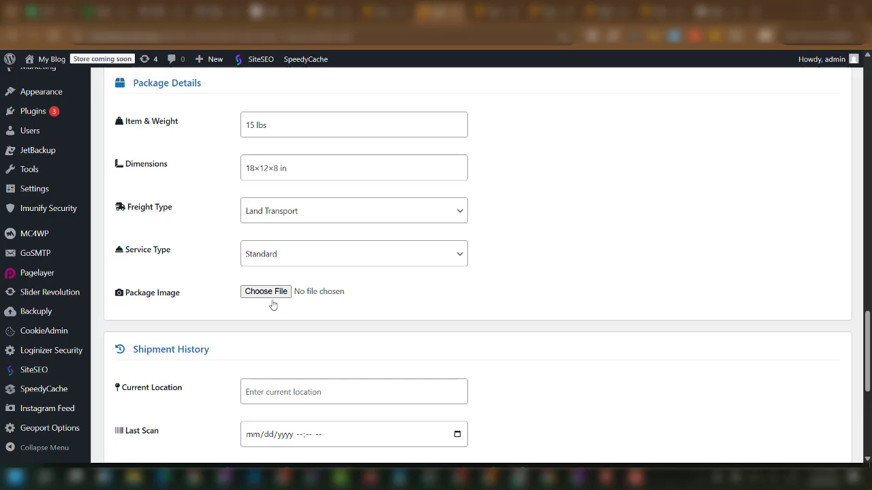
scroll(272, 306, "down", 2)
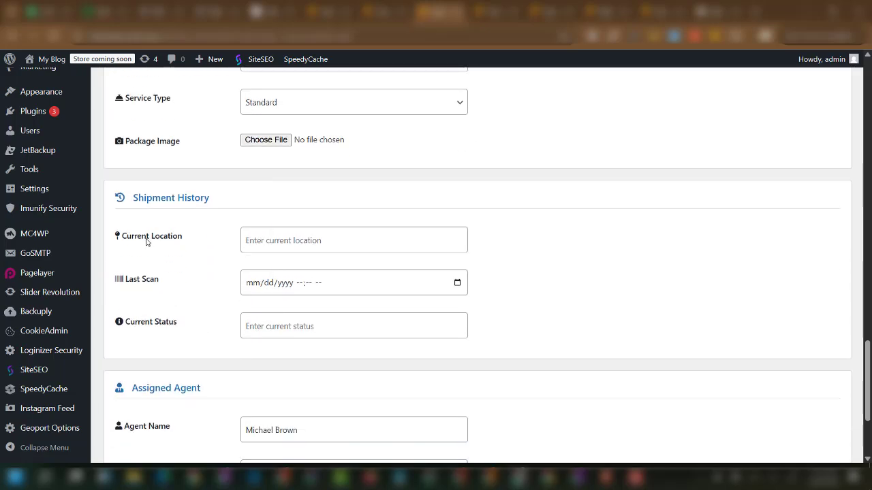
left_click(258, 326)
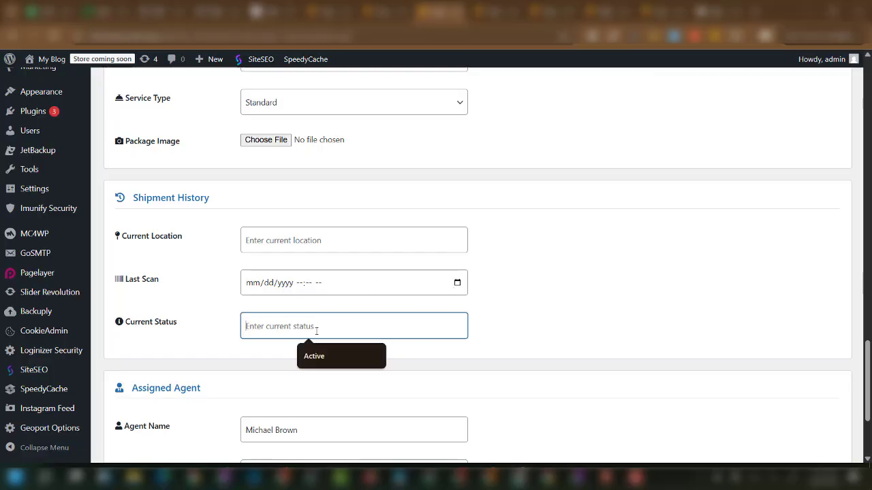
left_click(553, 320)
scroll(429, 340, "down", 3)
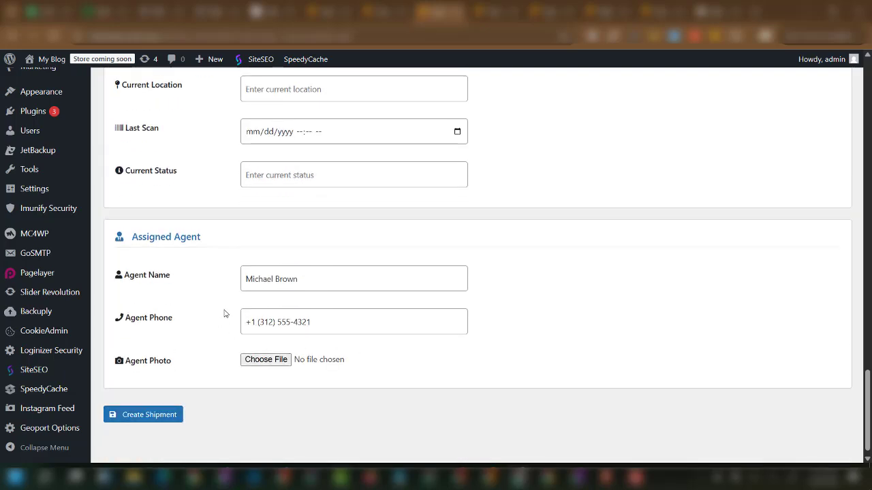
left_click(312, 279)
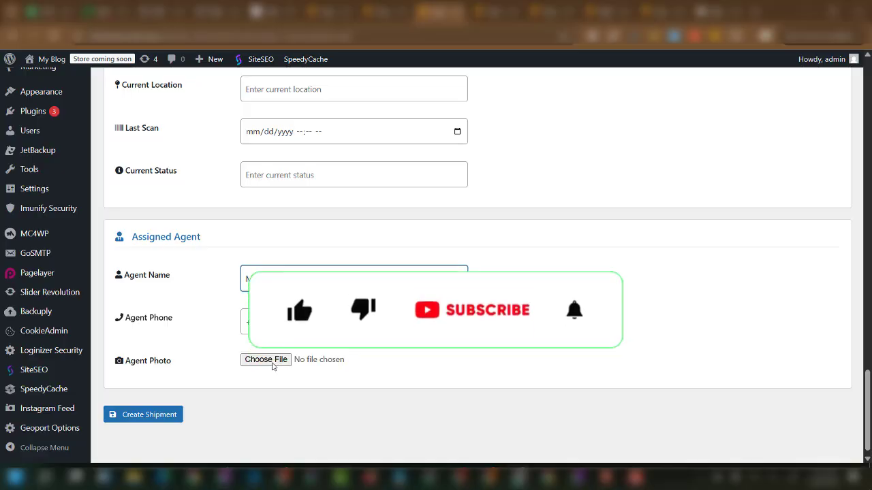
scroll(276, 365, "up", 12)
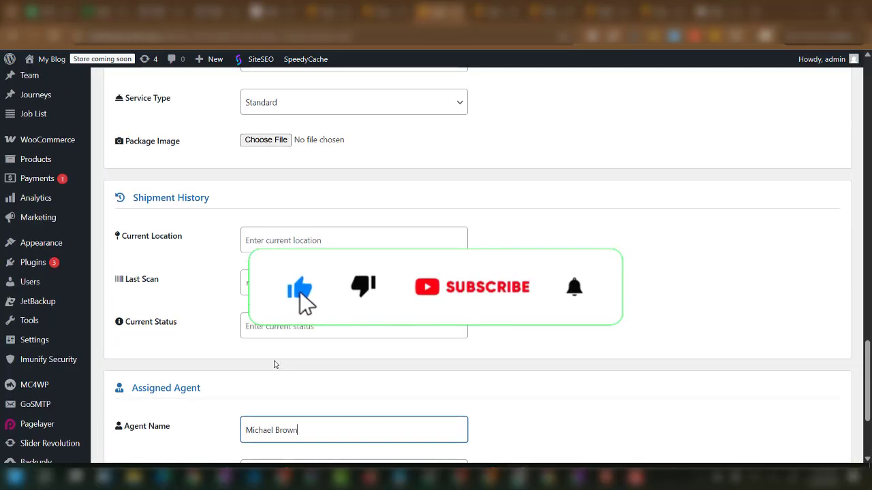
scroll(280, 367, "up", 15)
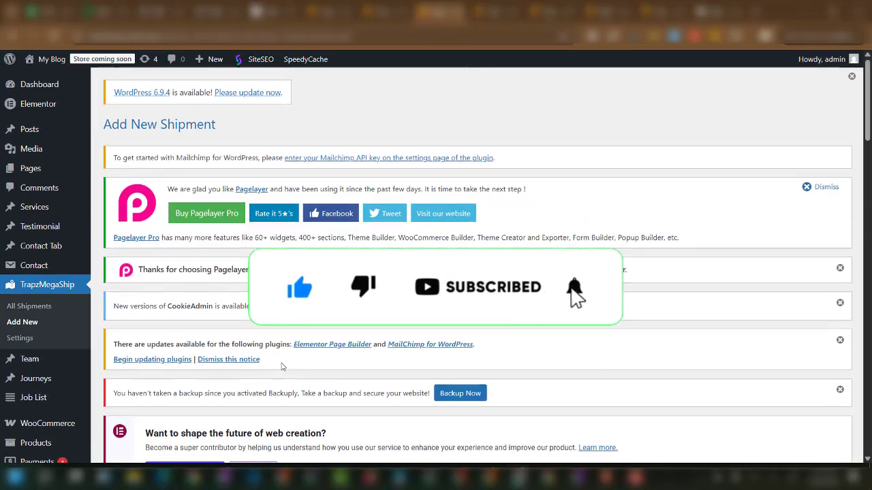
scroll(282, 363, "down", 3)
left_click_drag(318, 341, 244, 335)
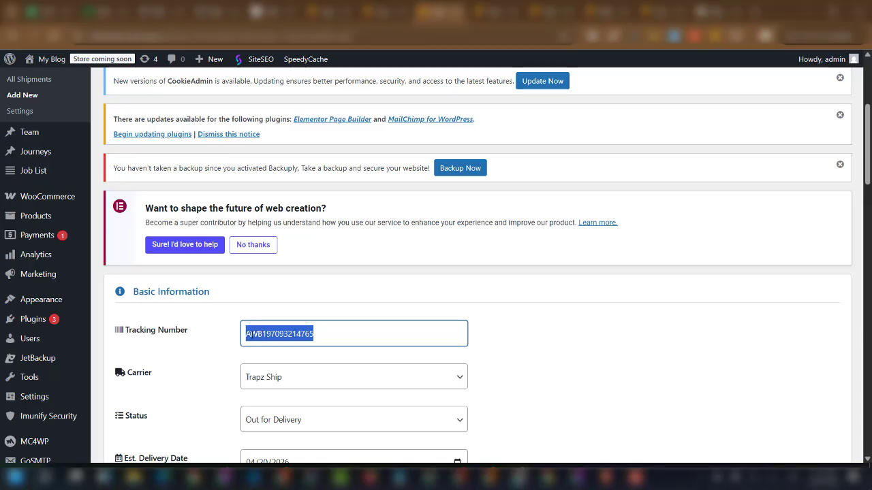
Review the TrapzMegaShip Settings Color Customization fields down to Save Changes and the Preview card.
left_click(28, 114)
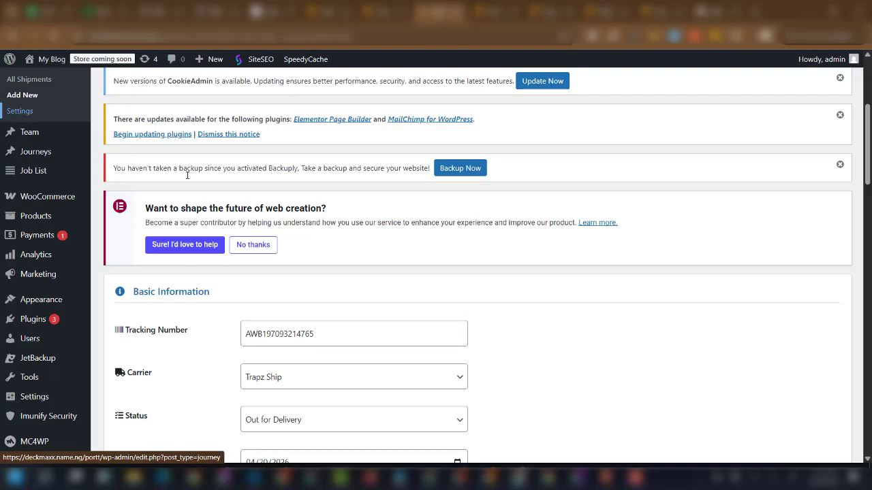
scroll(381, 287, "down", 3)
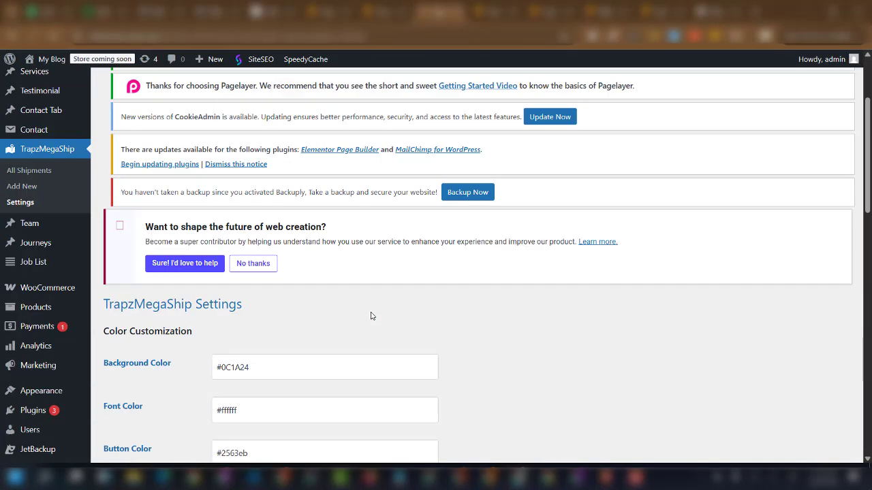
scroll(266, 300, "down", 2)
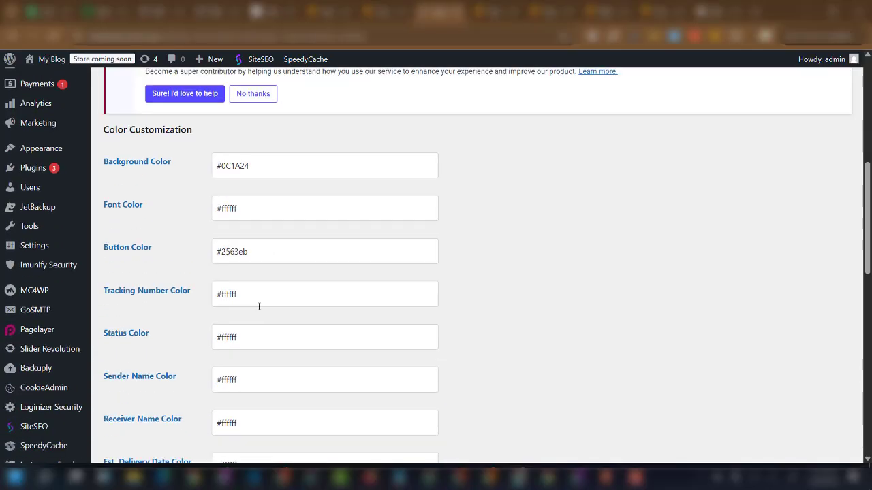
scroll(204, 320, "up", 1)
scroll(195, 317, "up", 2)
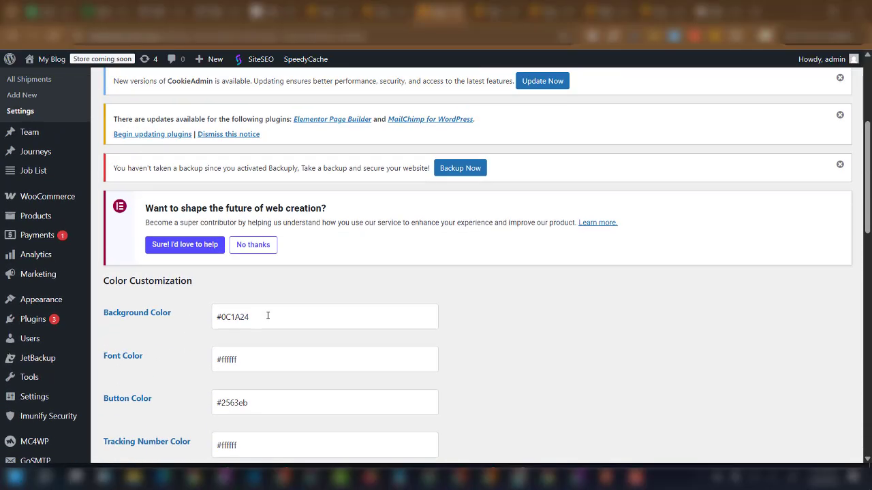
scroll(246, 353, "down", 10)
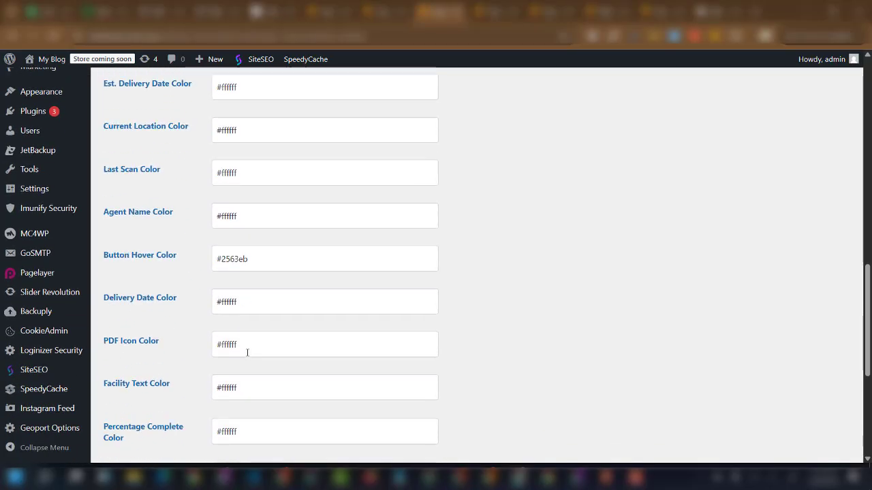
scroll(246, 353, "down", 2)
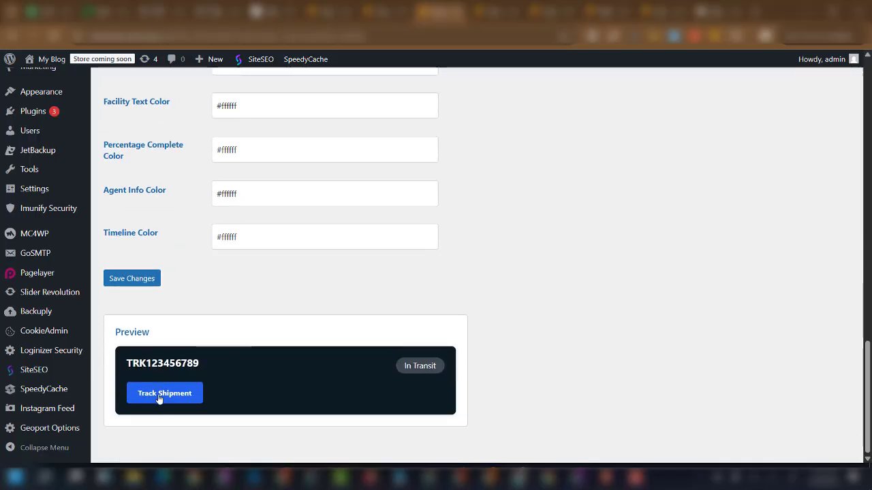
scroll(230, 331, "up", 5)
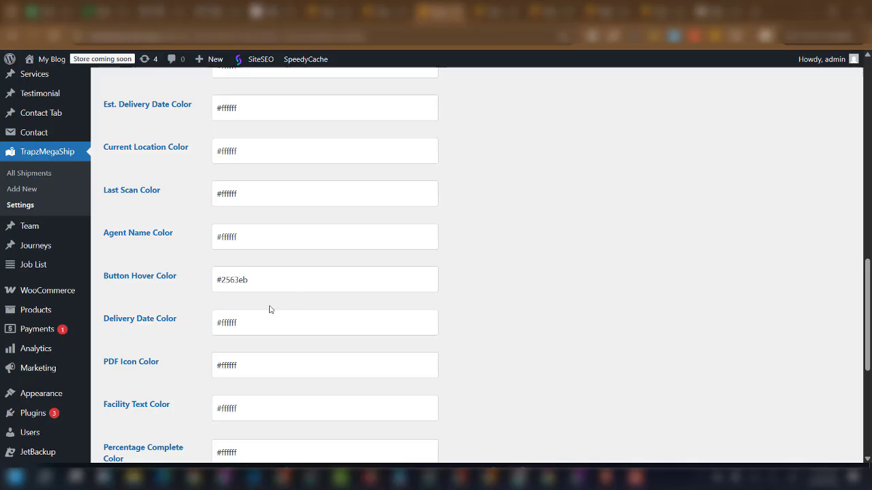
scroll(228, 240, "up", 5)
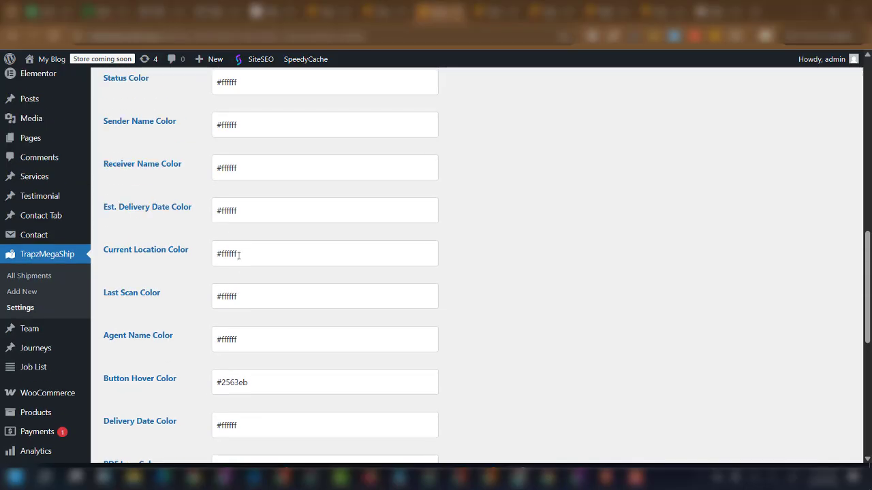
scroll(237, 269, "up", 3)
scroll(238, 260, "up", 3)
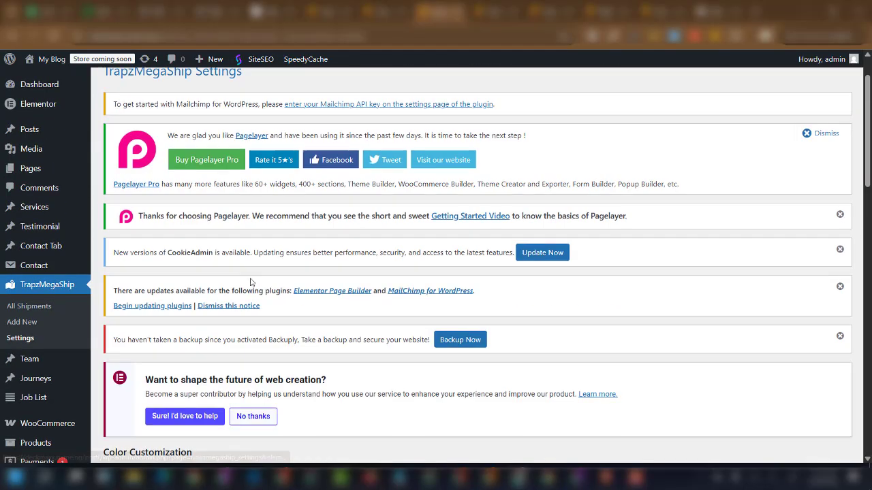
scroll(252, 282, "down", 4)
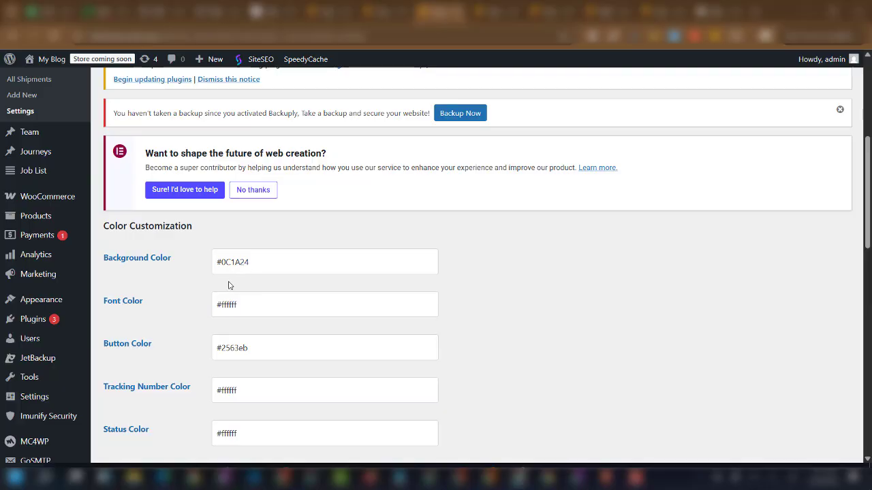
scroll(231, 286, "up", 5)
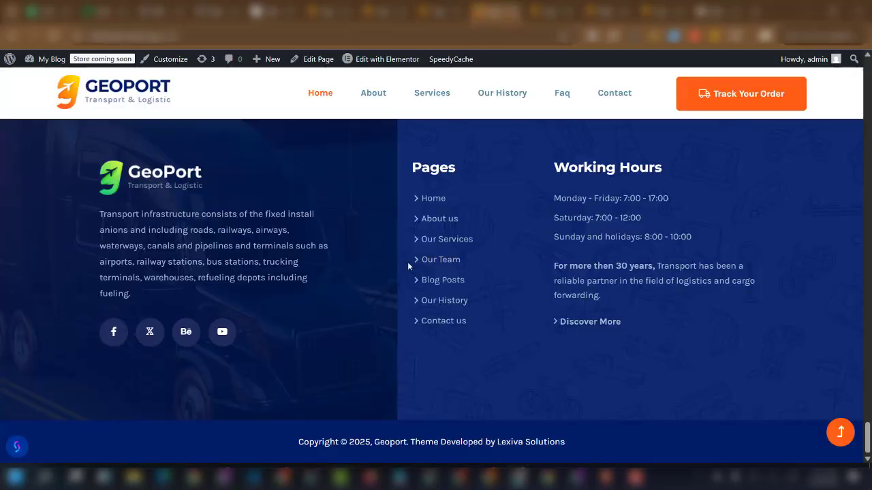
Scroll up to the top of the Geoport theme options page in the admin.
scroll(407, 262, "up", 15)
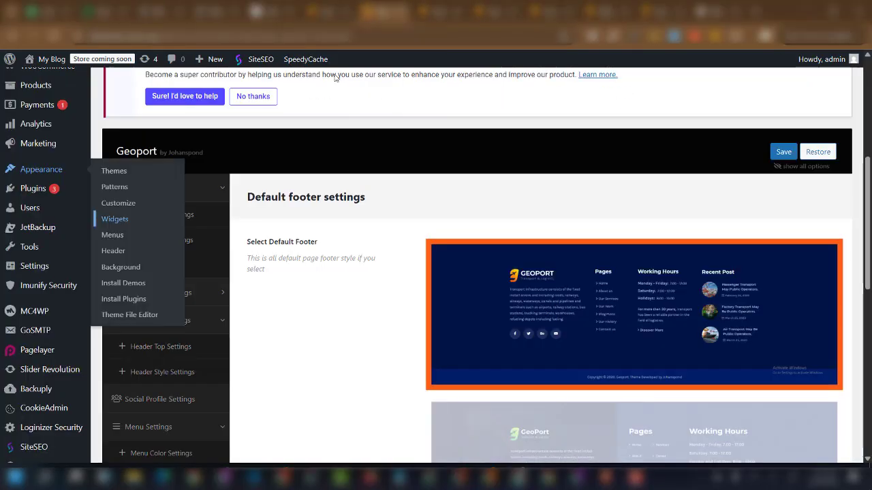
scroll(54, 150, "up", 5)
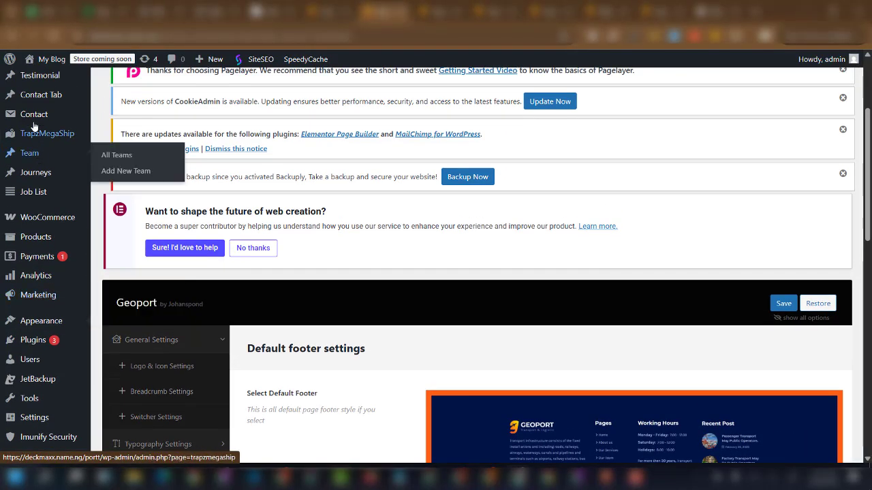
scroll(34, 164, "up", 3)
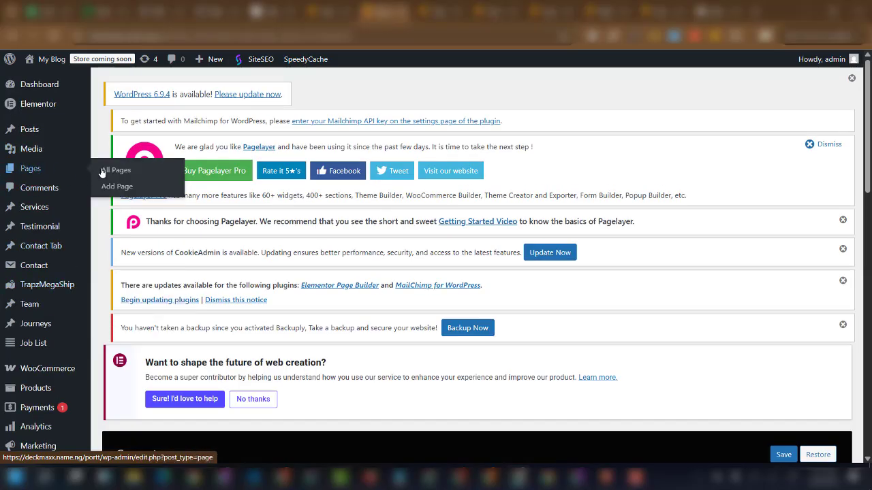
Open the All Pages list, briefly checking the live Geoport site.
left_click(112, 171)
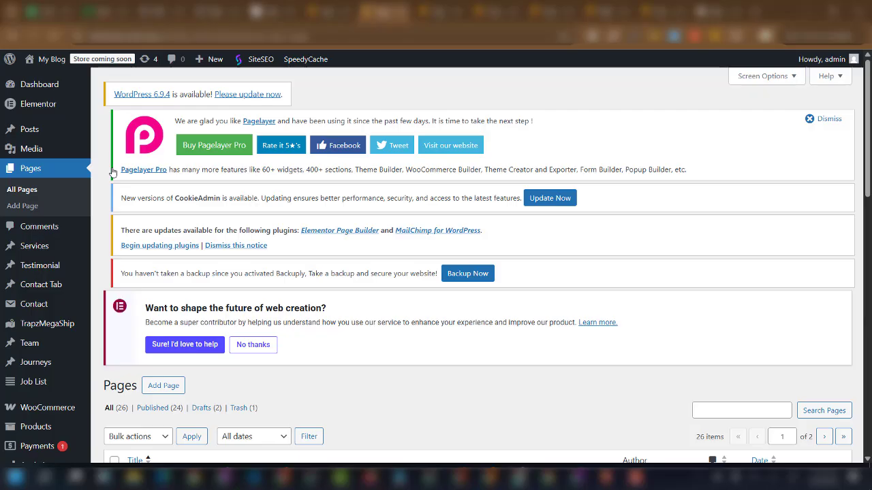
scroll(282, 340, "down", 1)
scroll(282, 341, "down", 2)
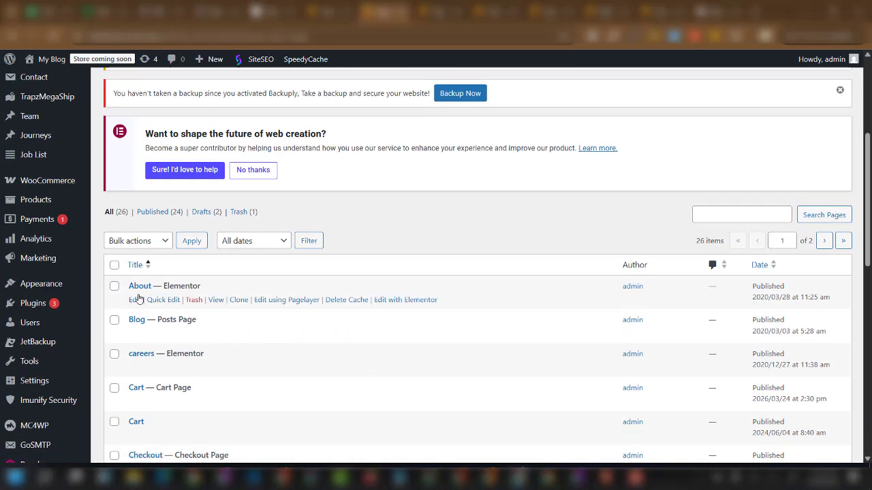
left_click(488, 12)
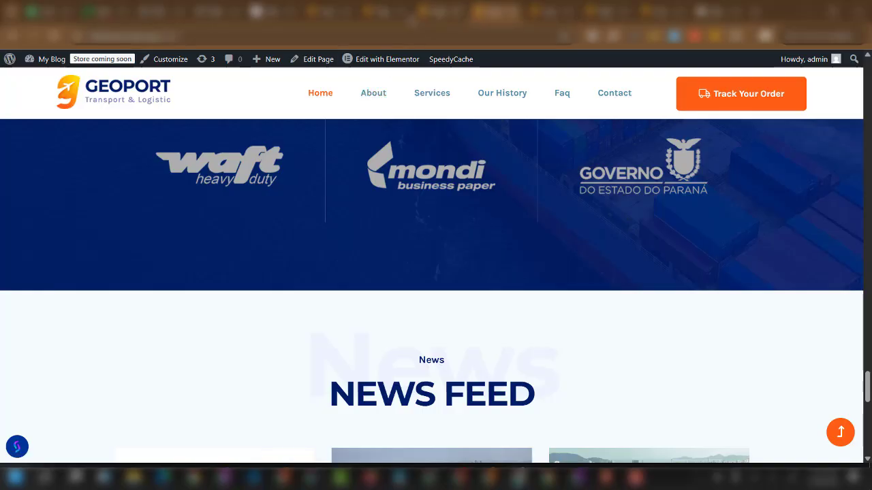
left_click(393, 13)
mouse_move(145, 296)
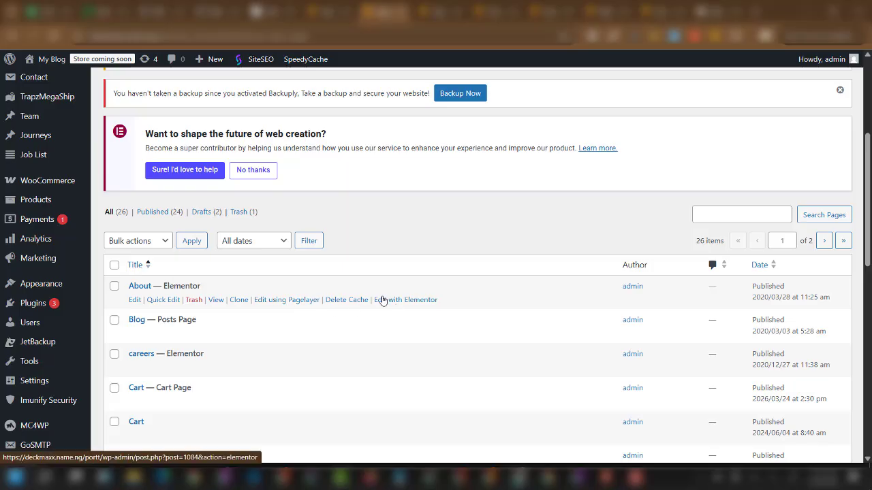
scroll(374, 312, "down", 1)
mouse_move(273, 346)
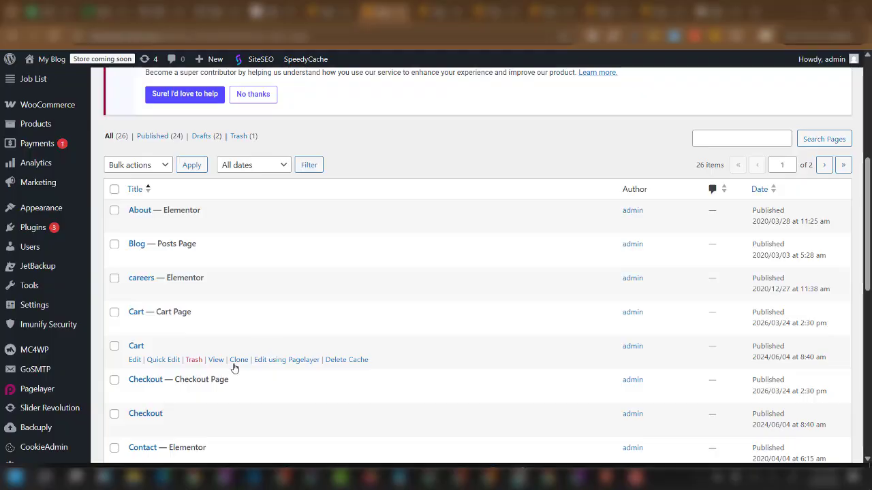
scroll(231, 370, "up", 2)
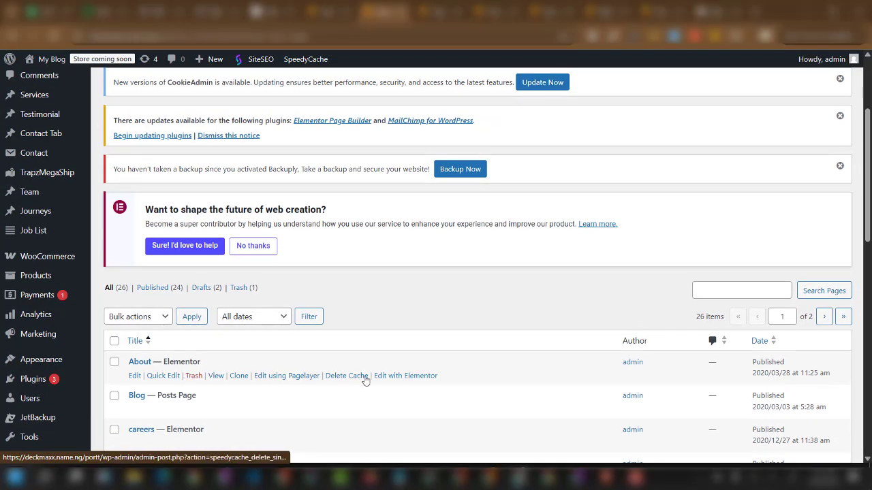
Open the About, Contact and Faq pages' Elementor editors in new browser tabs.
right_click(392, 381)
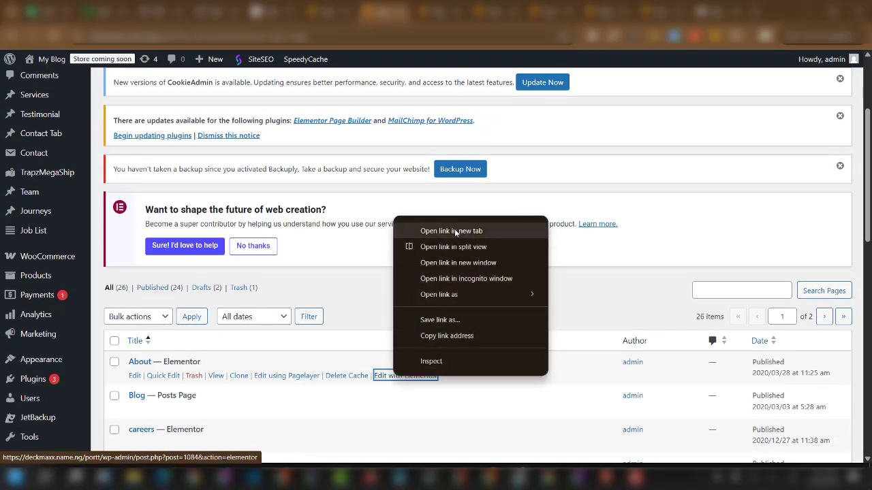
left_click(455, 235)
scroll(330, 334, "down", 3)
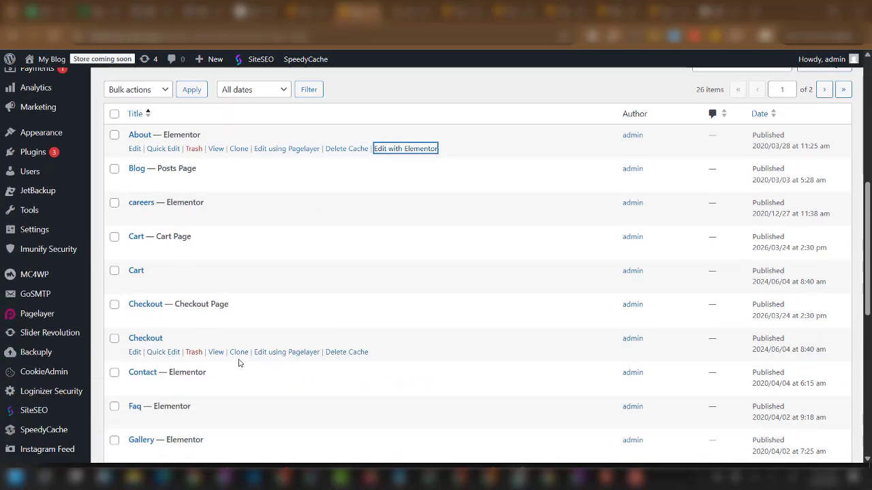
scroll(227, 358, "up", 1)
scroll(217, 381, "down", 2)
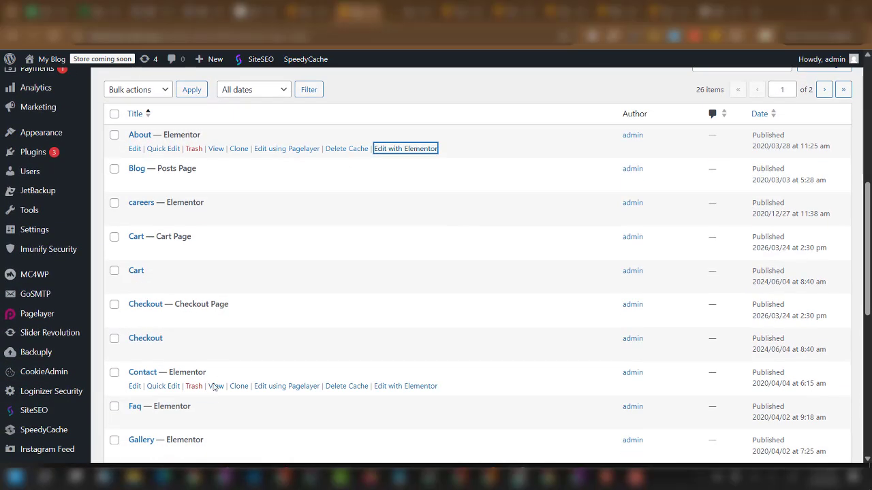
right_click(416, 387)
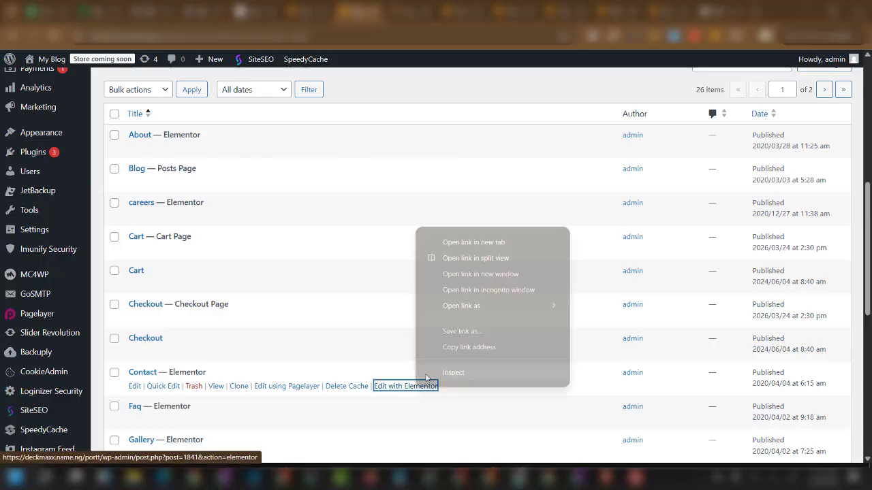
left_click(468, 243)
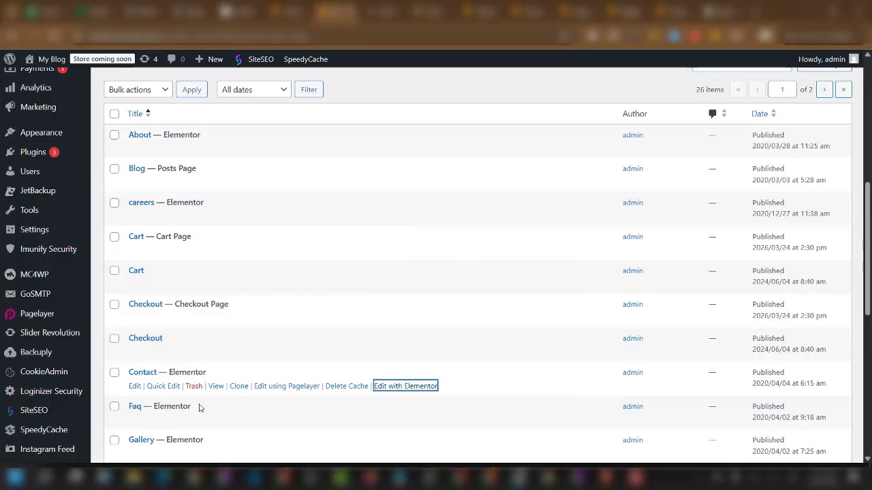
scroll(173, 395, "down", 2)
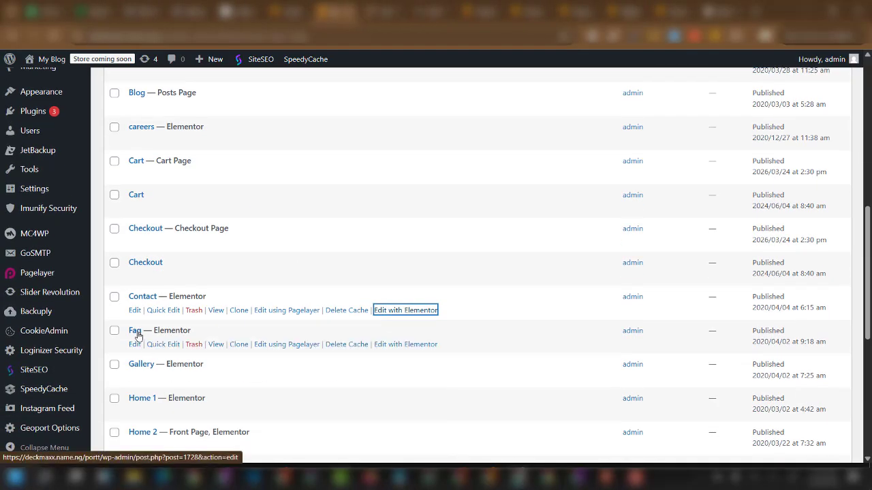
right_click(391, 346)
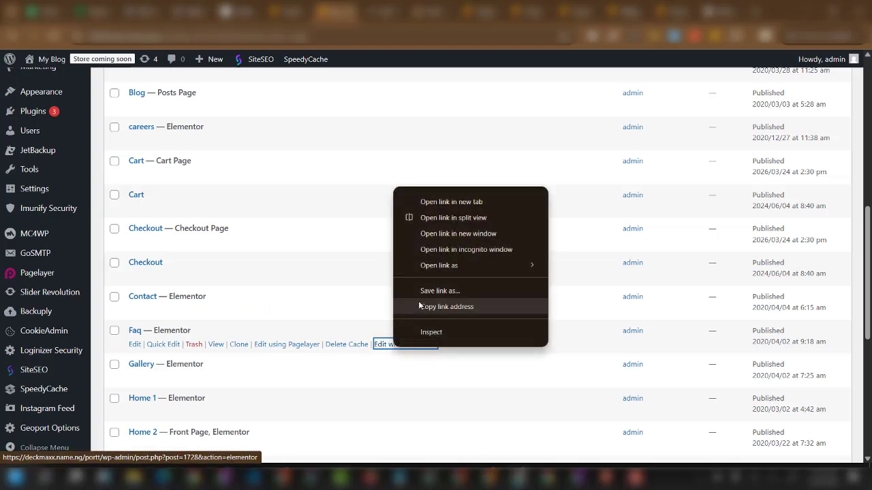
left_click(429, 202)
scroll(331, 315, "down", 2)
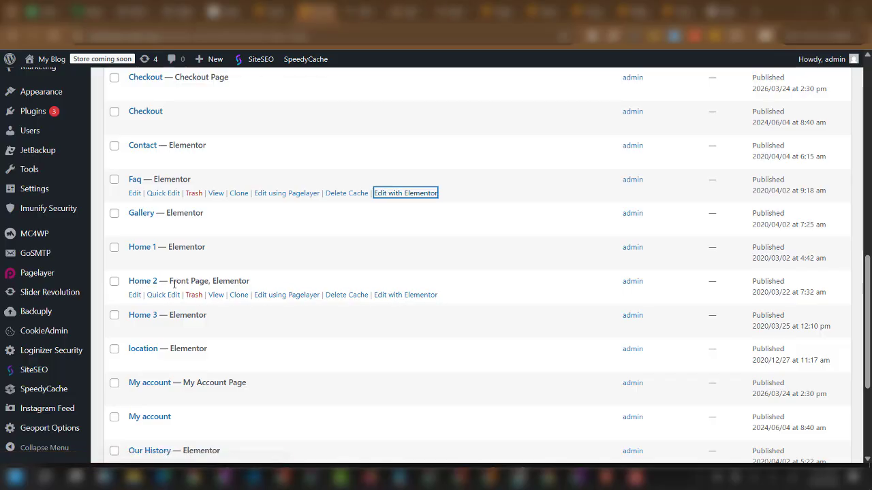
Skip Home 2 and move to page 2 of the pages list.
right_click(395, 295)
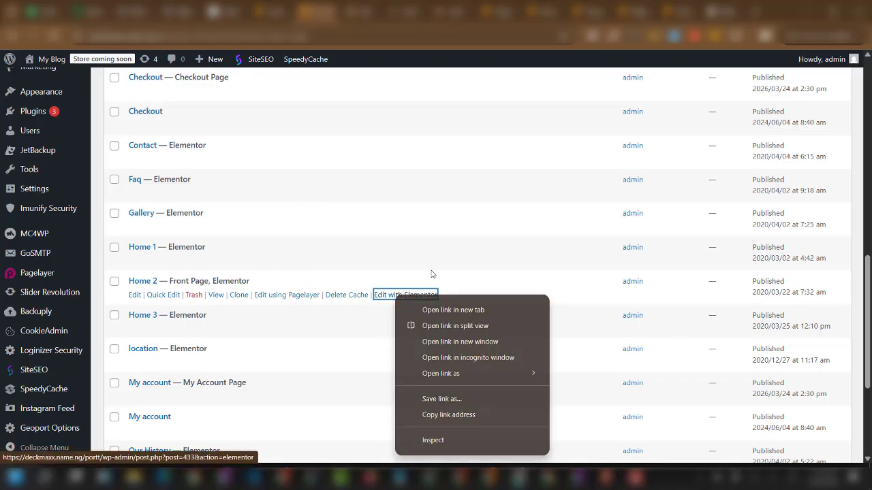
key("Escape")
scroll(301, 350, "down", 1)
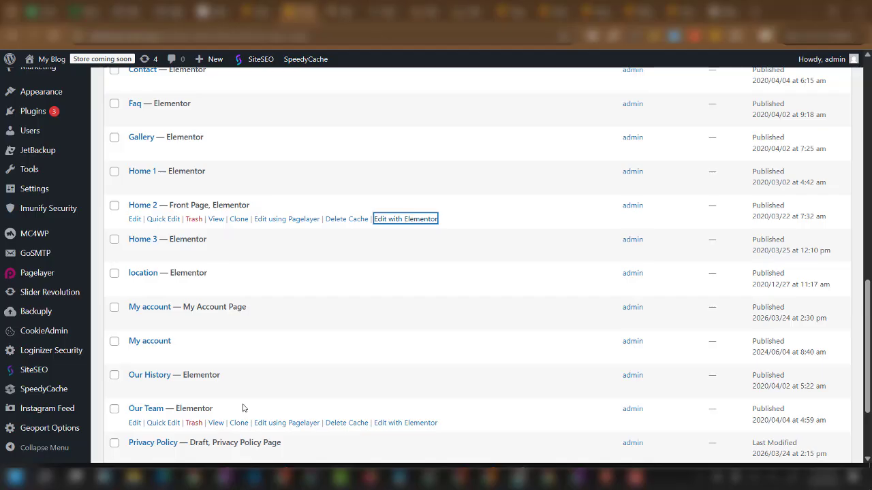
scroll(242, 407, "down", 1)
scroll(240, 406, "down", 1)
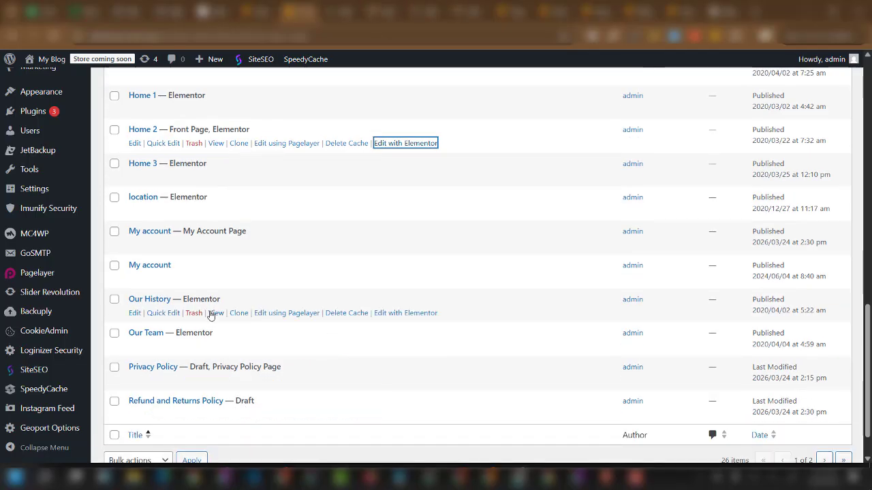
scroll(736, 439, "down", 1)
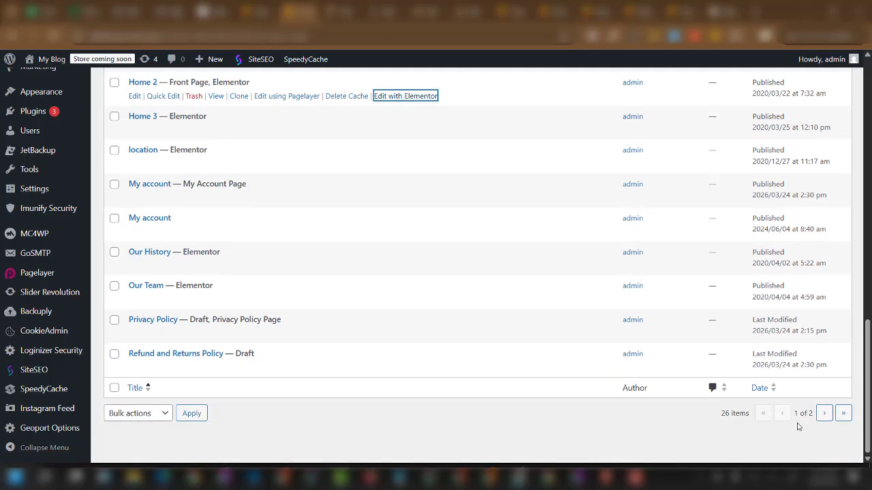
left_click(823, 413)
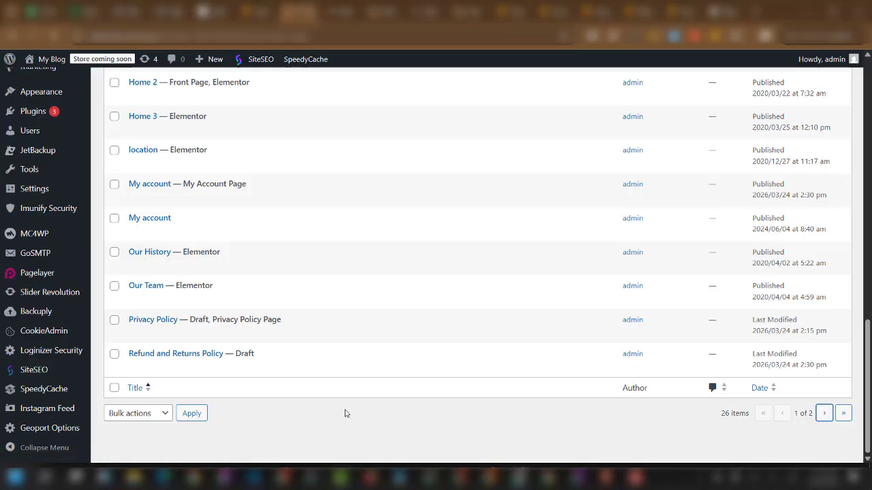
scroll(256, 388, "down", 3)
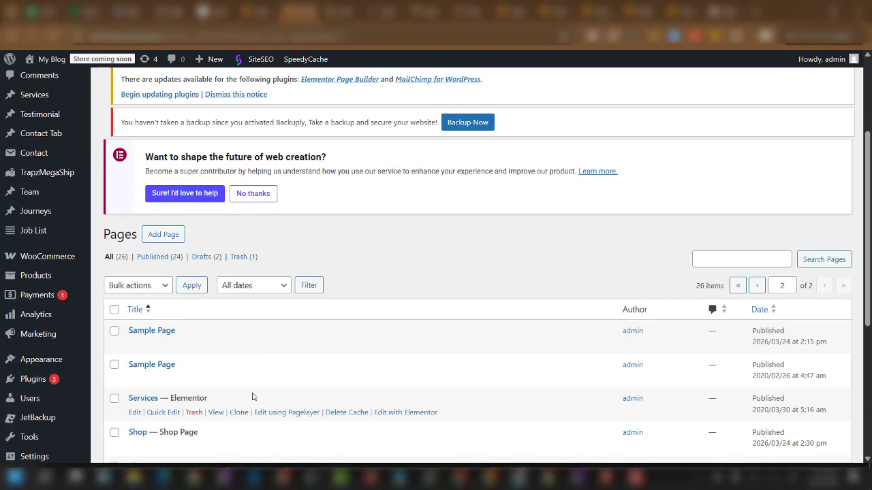
Switch to the About page's Elementor editor and scroll the preview to its top banner.
left_click(343, 12)
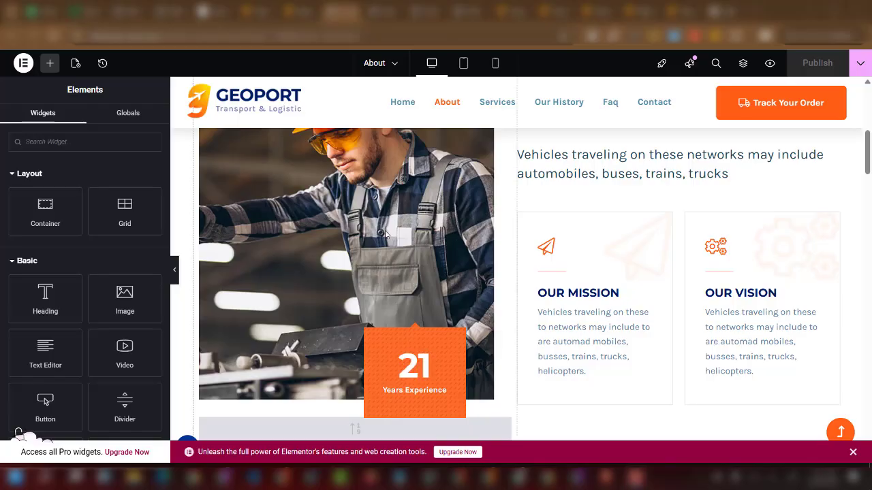
scroll(422, 303, "up", 5)
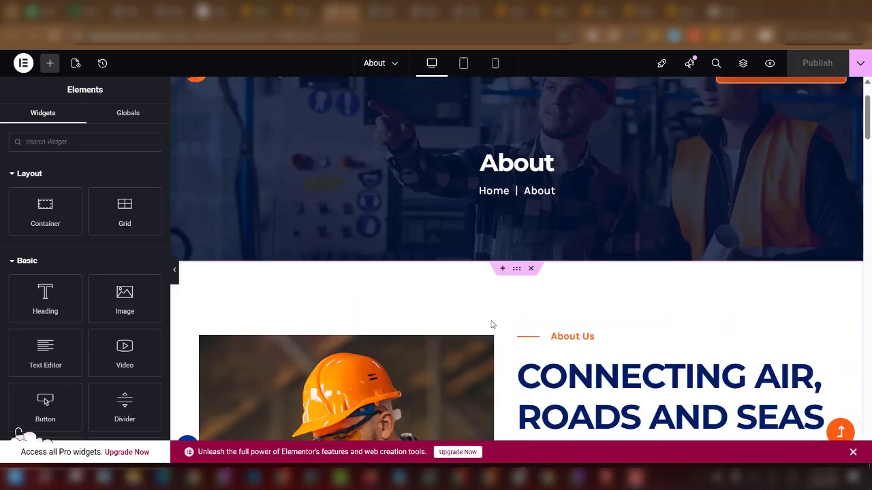
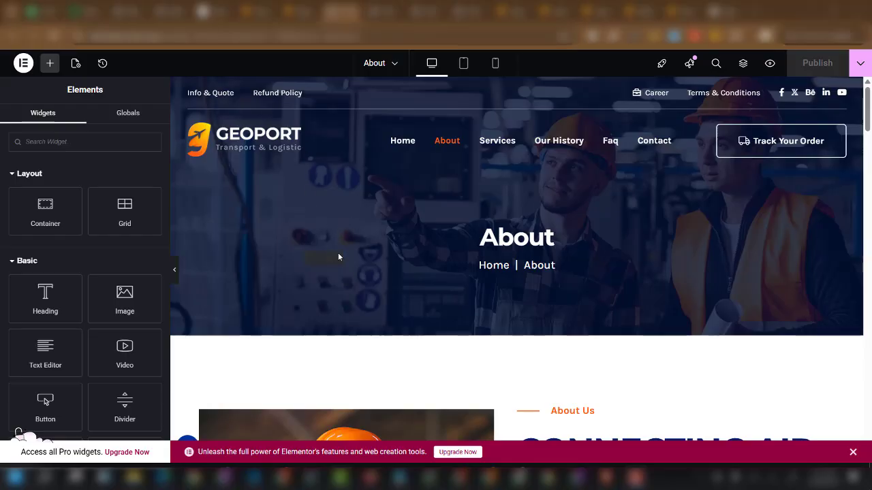
Scroll the About page preview in Elementor, then switch to the ChatGPT window for a new chat.
scroll(487, 318, "down", 3)
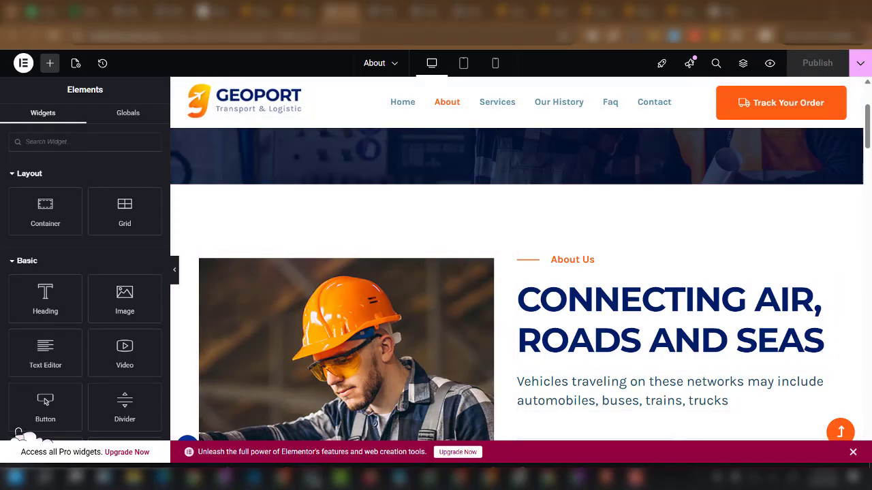
left_click(314, 476)
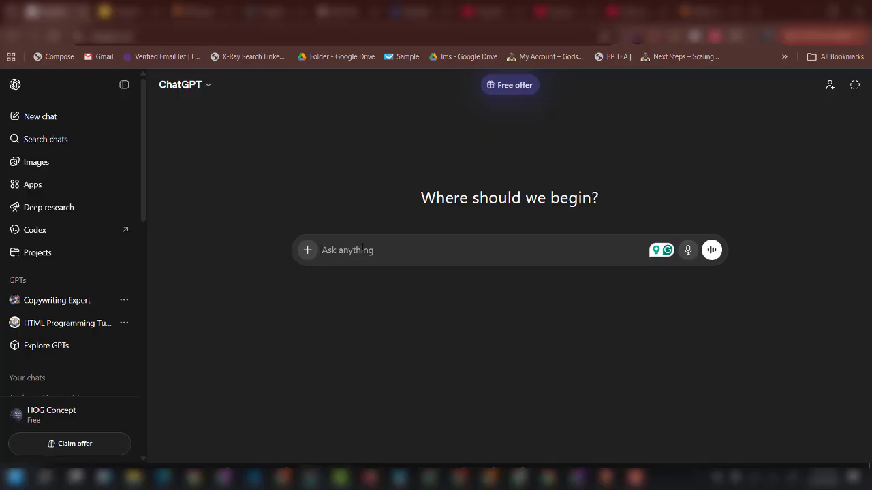
Send ChatGPT the prompt 'write a detailed content on about us page for a Geoport Logistics company'.
type("wr")
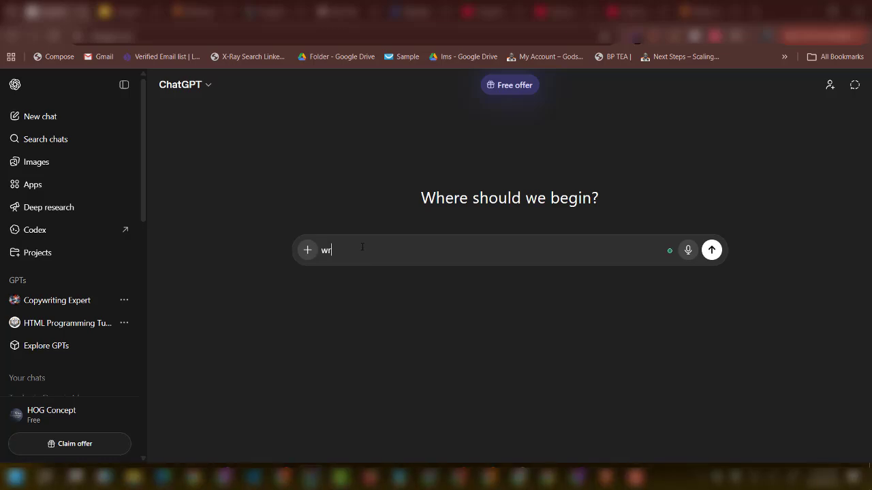
key("BackSpace")
key("BackSpace")
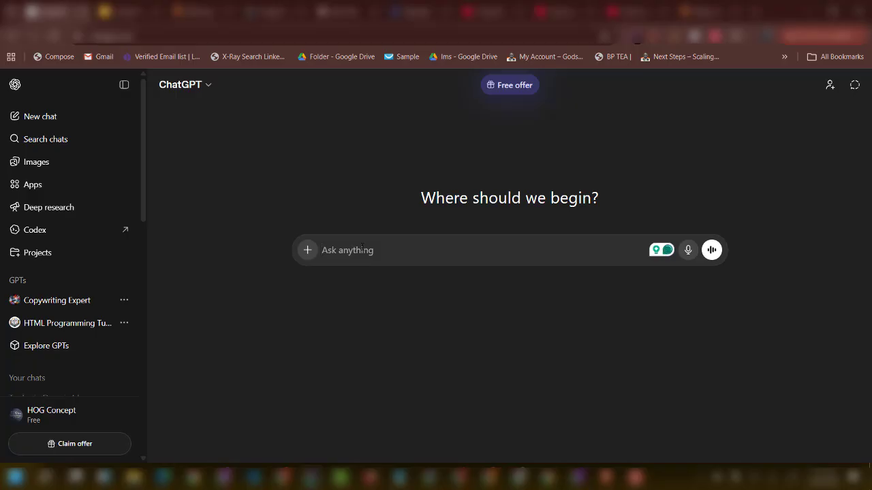
type("write a")
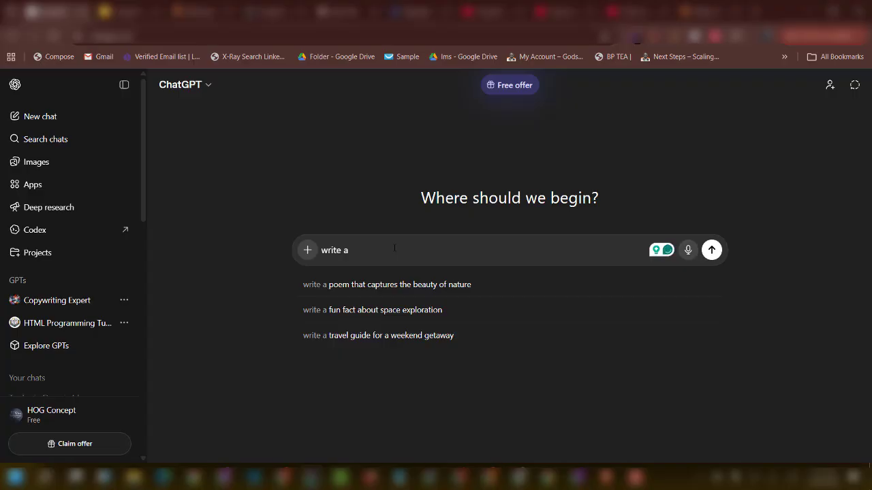
type("detasil")
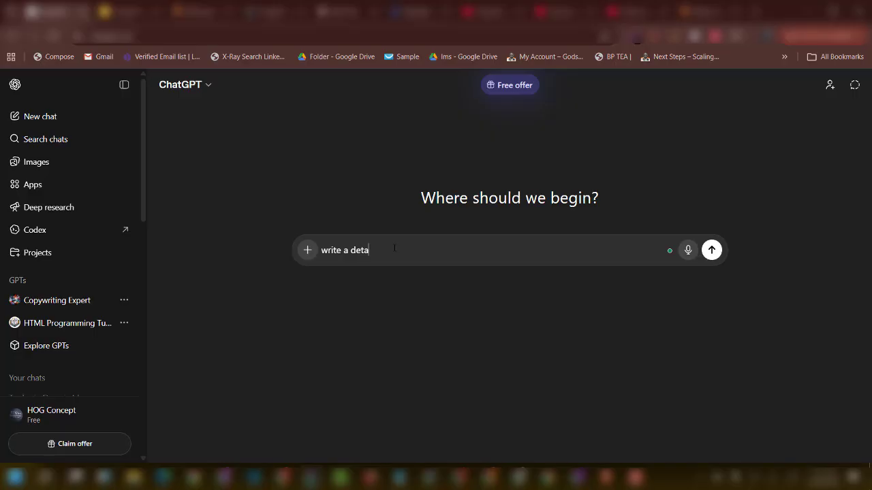
type("iled content on Geoport Losgis")
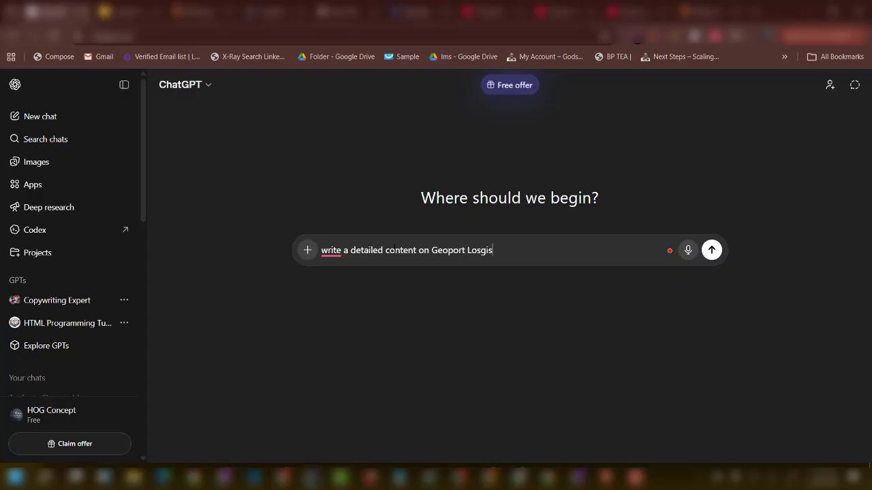
key("BackSpace")
key("BackSpace")
key("BackSpace")
key("BackSpace")
type("gistics company")
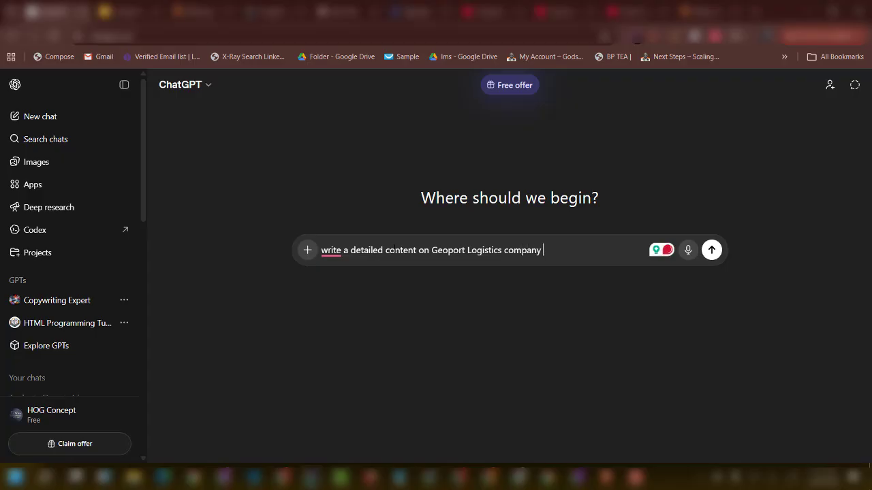
key("Left")
key("Left")
key("Left")
key("Left")
key("Left")
key("Left")
key("Left")
key("Left")
key("Left")
key("Left")
type("about u")
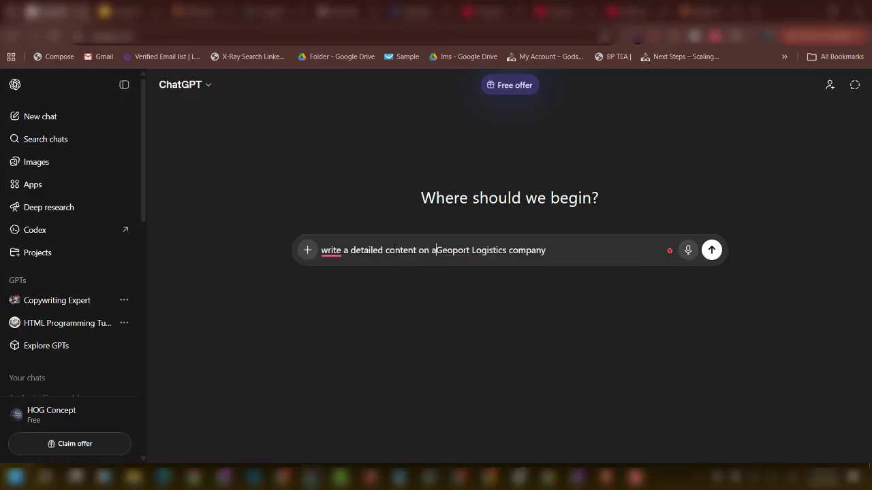
type("s pag")
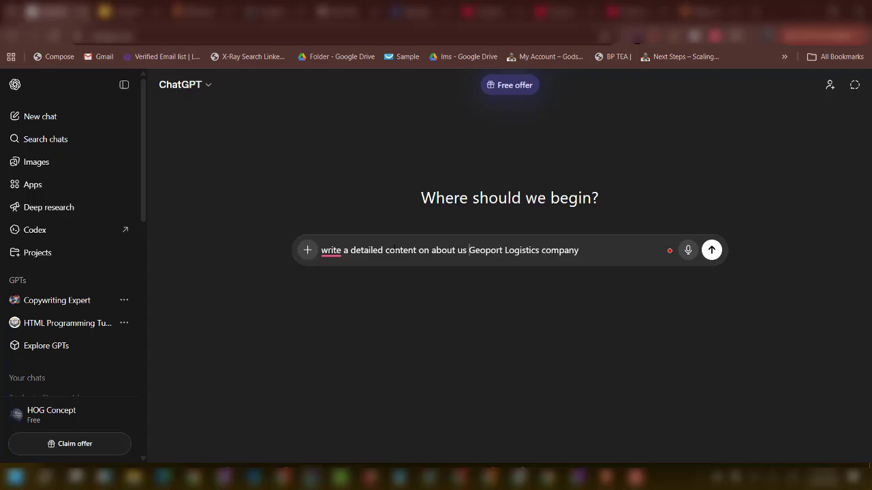
type("e for ")
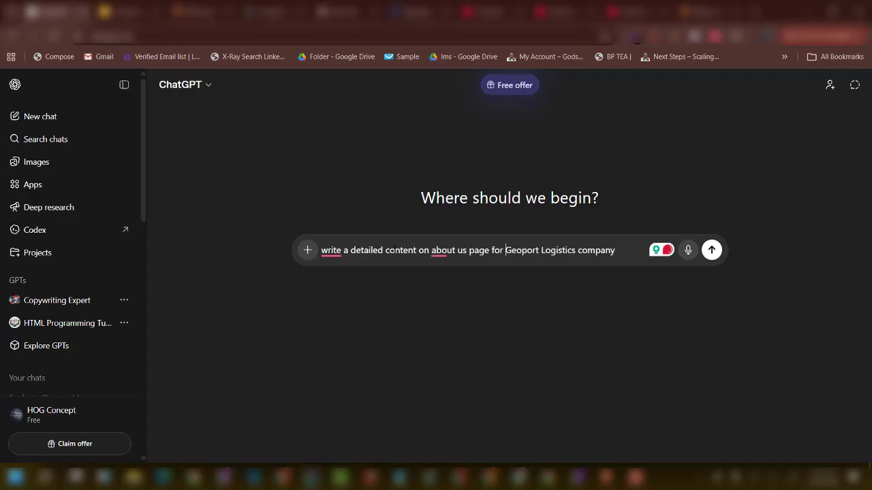
type("a")
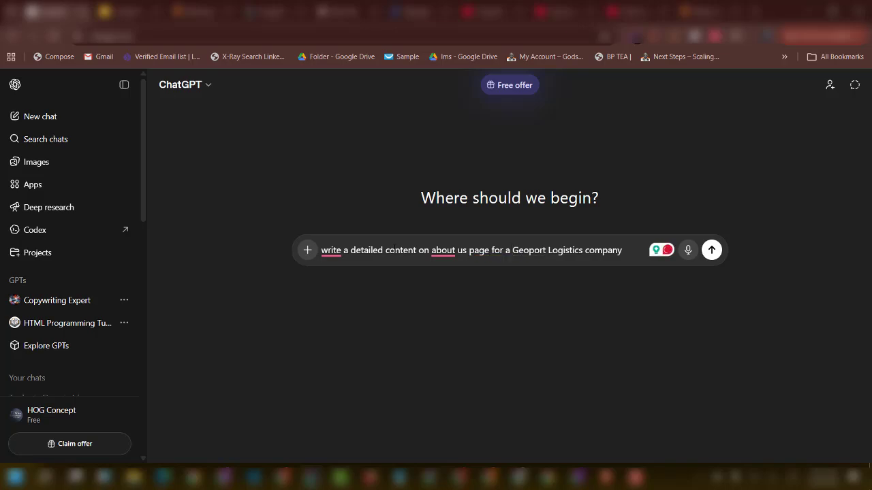
left_click(711, 251)
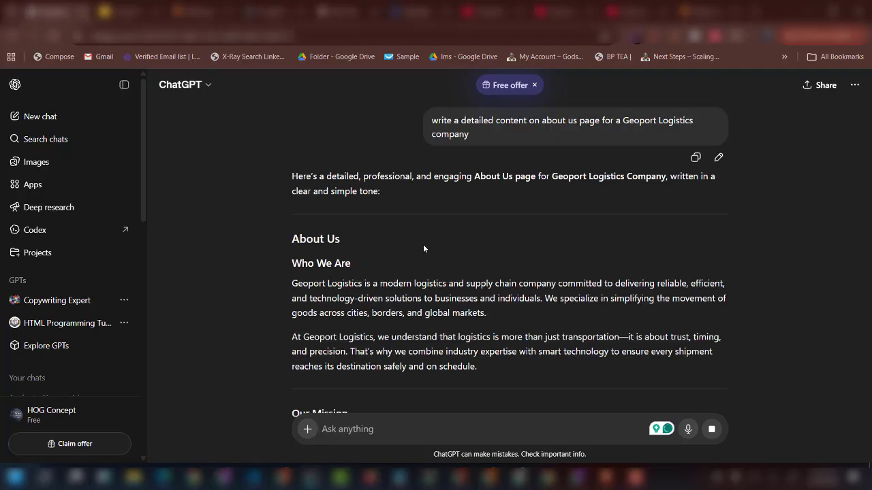
Select the Our Mission paragraph in ChatGPT's reply and go back to the Elementor About page.
scroll(408, 290, "down", 2)
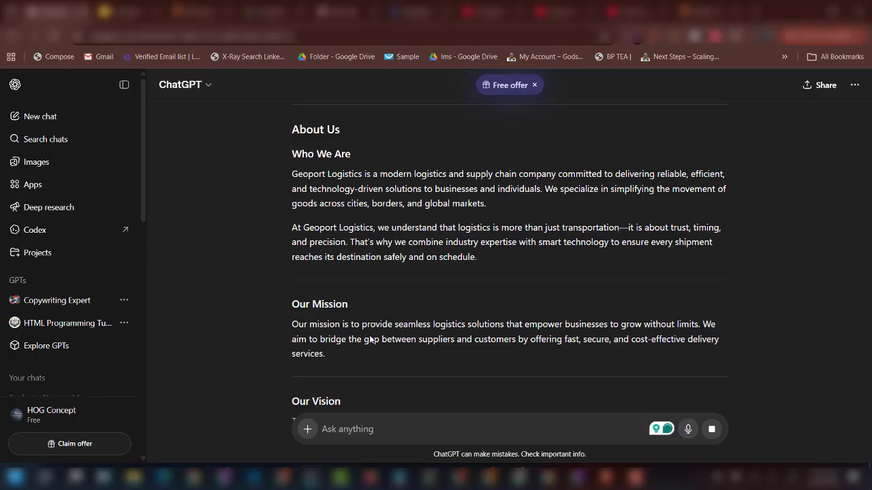
scroll(351, 333, "down", 2)
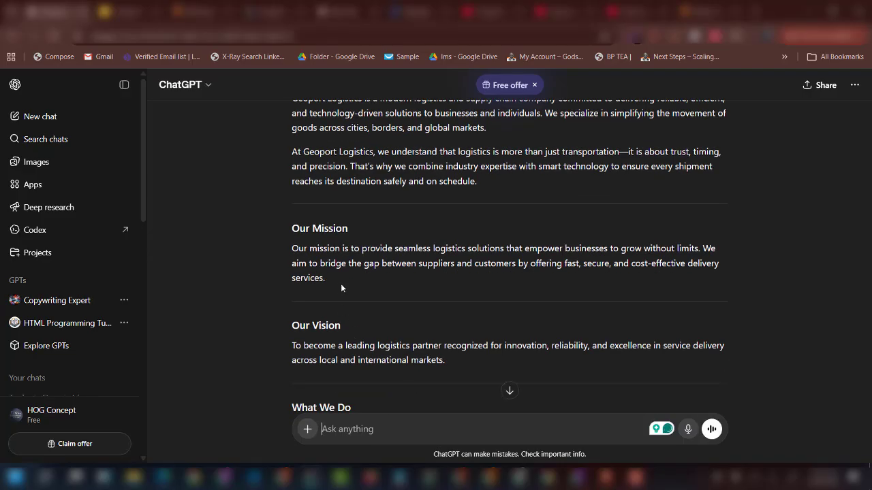
triple_click(287, 247)
key("ctrl+c")
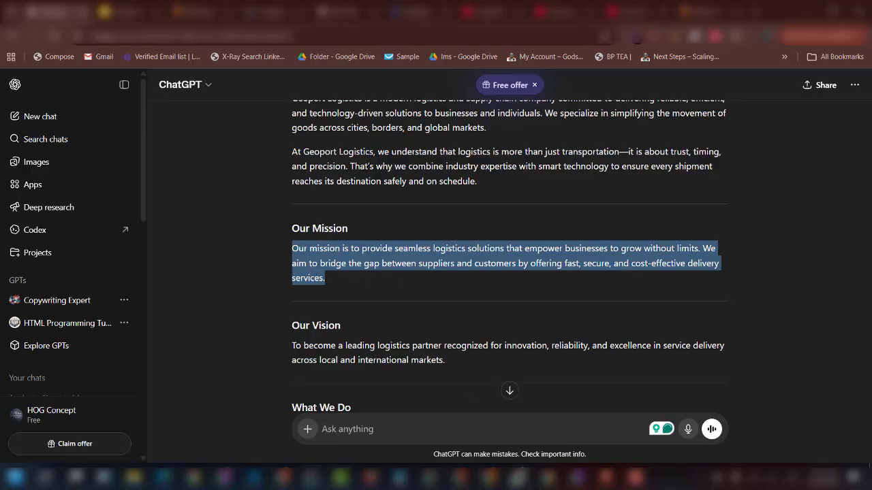
left_click(508, 478)
scroll(556, 331, "down", 5)
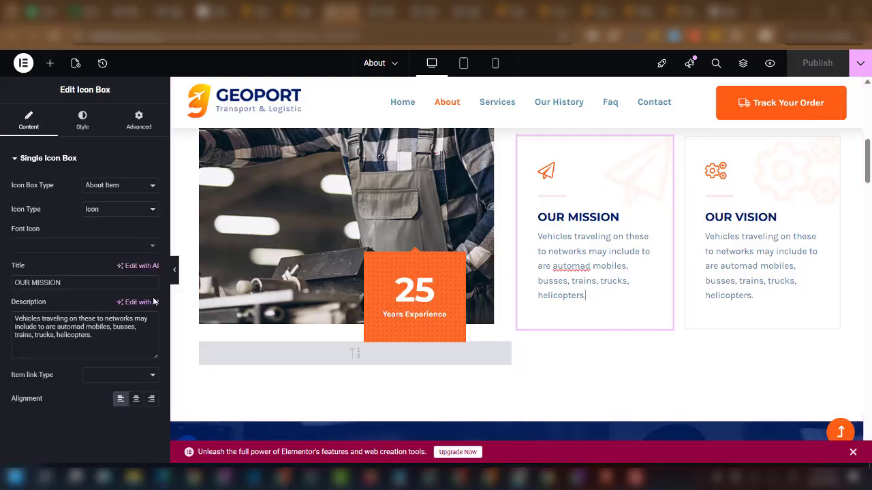
Replace the OUR MISSION description with ChatGPT's mission text, deleting the 'We aim…' sentence.
left_click_drag(94, 335, 2, 315)
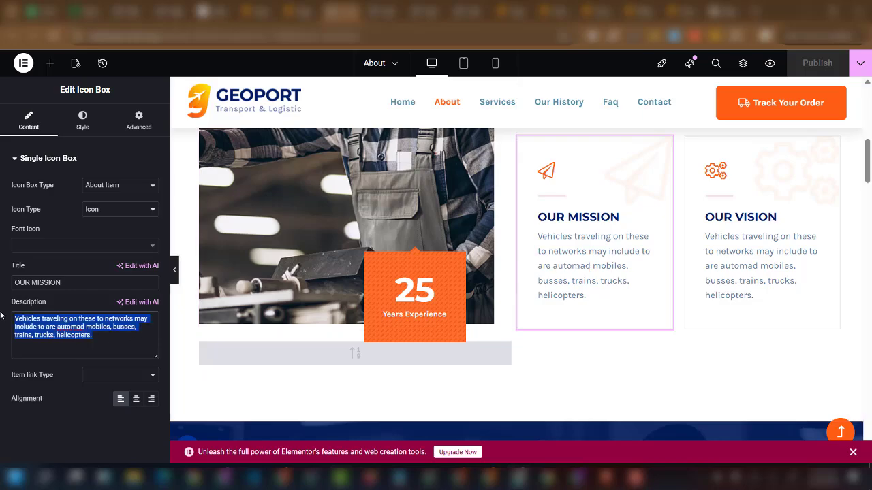
key("ctrl+v")
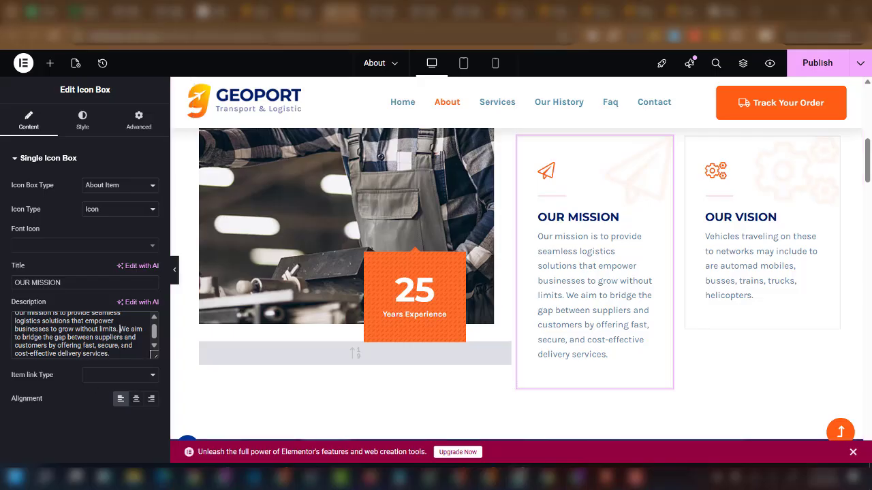
left_click_drag(119, 329, 123, 353)
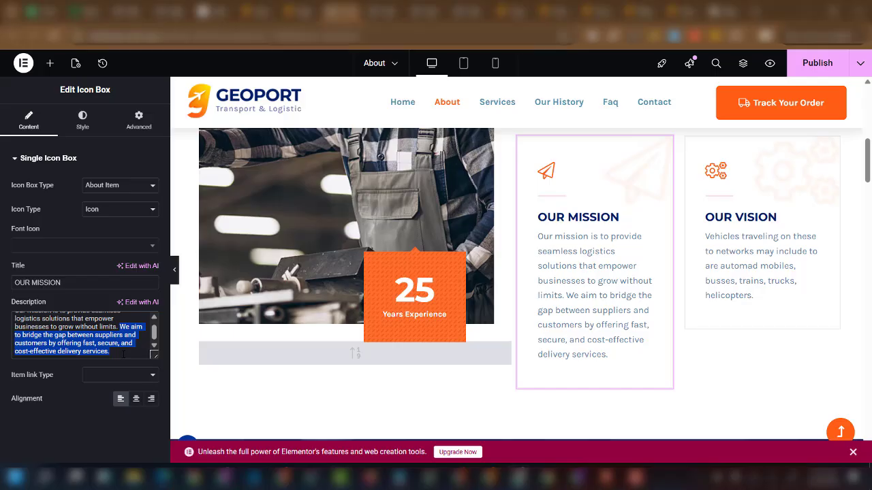
key("BackSpace")
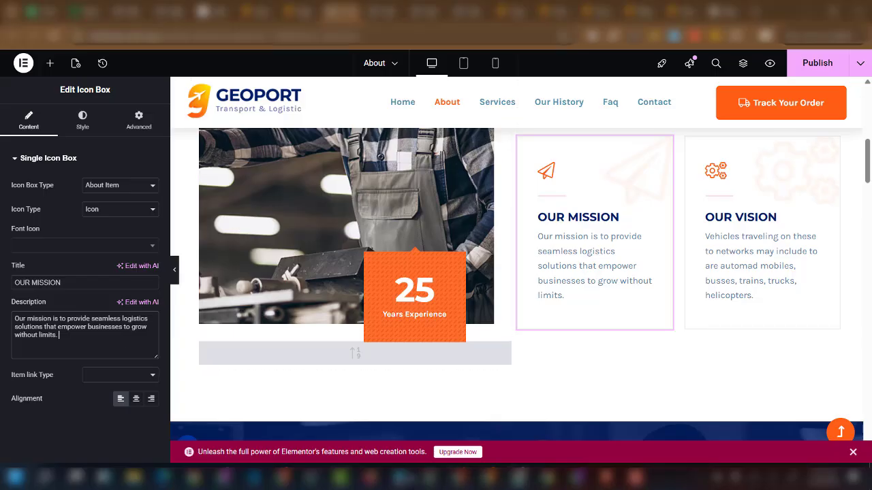
Select the Our Vision paragraph in ChatGPT and return to Elementor.
left_click(315, 481)
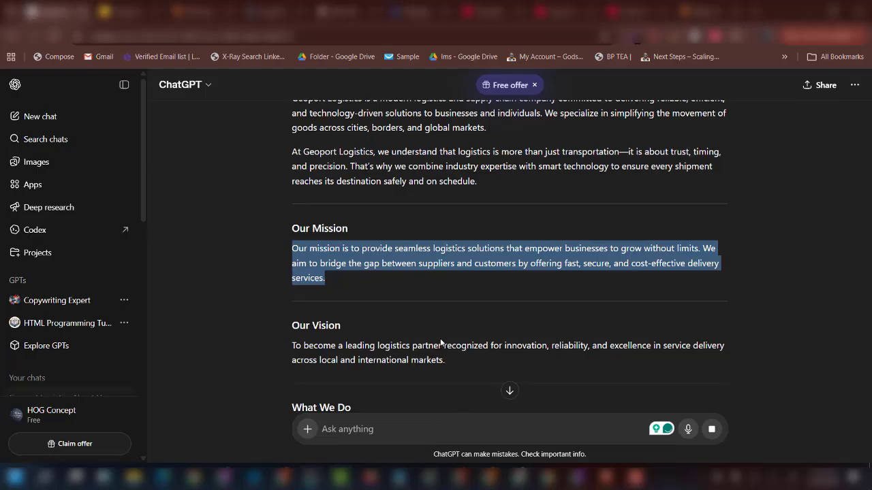
left_click_drag(453, 363, 287, 340)
key("ctrl+c")
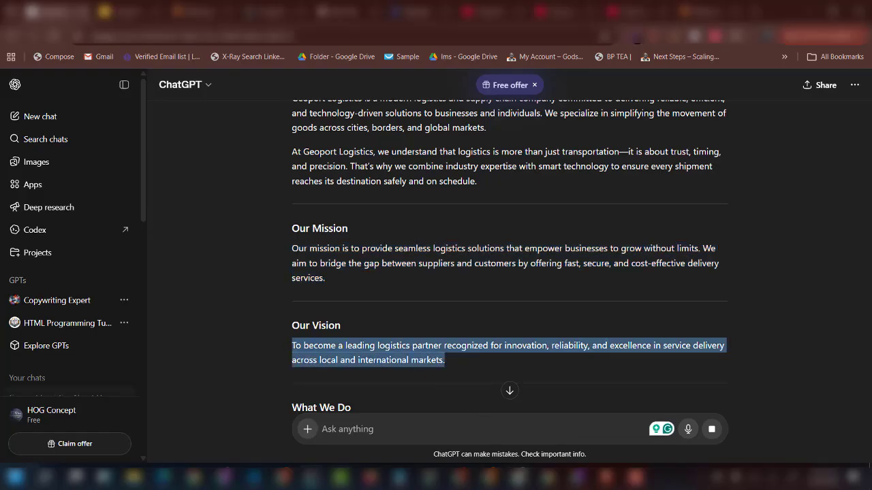
left_click(515, 479)
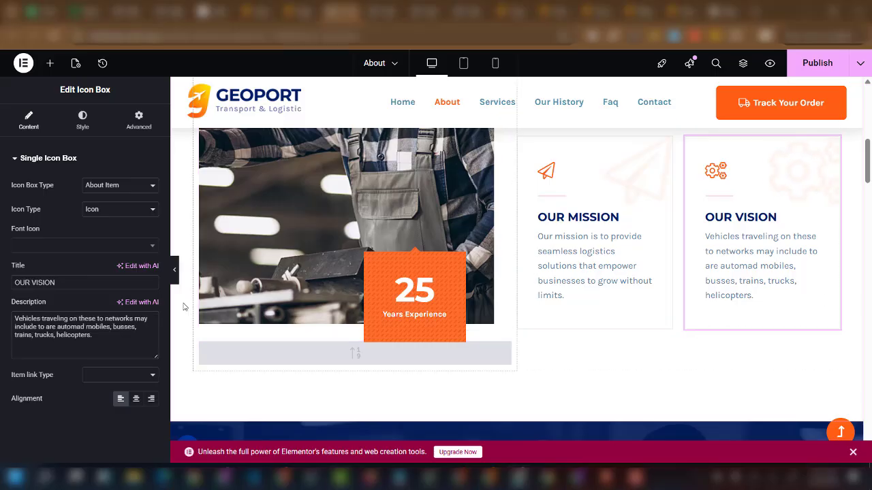
Replace the OUR VISION box description with ChatGPT's vision paragraph.
left_click(107, 335)
key("ctrl+a")
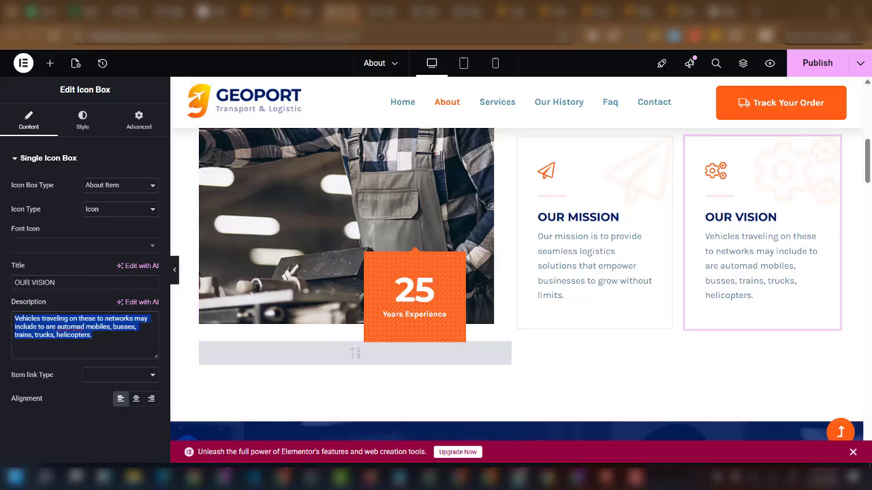
key("ctrl+v")
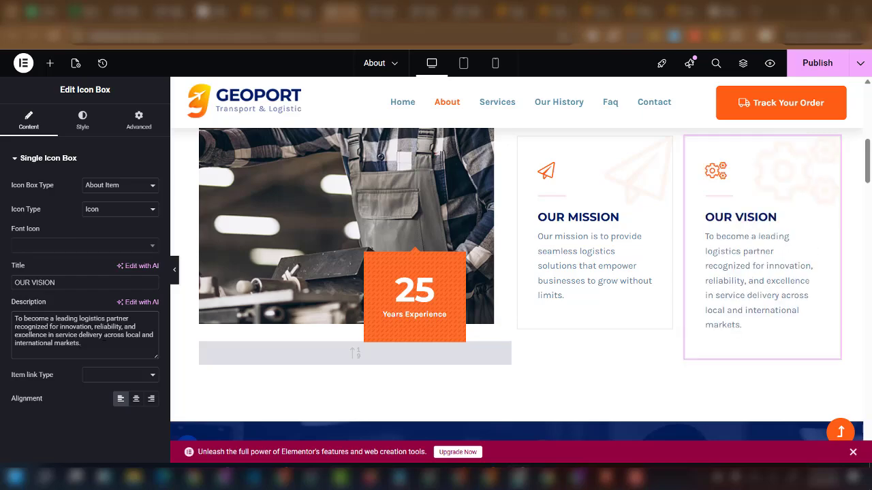
Delete the video block in the intro section, then undo the last change.
scroll(216, 335, "down", 5)
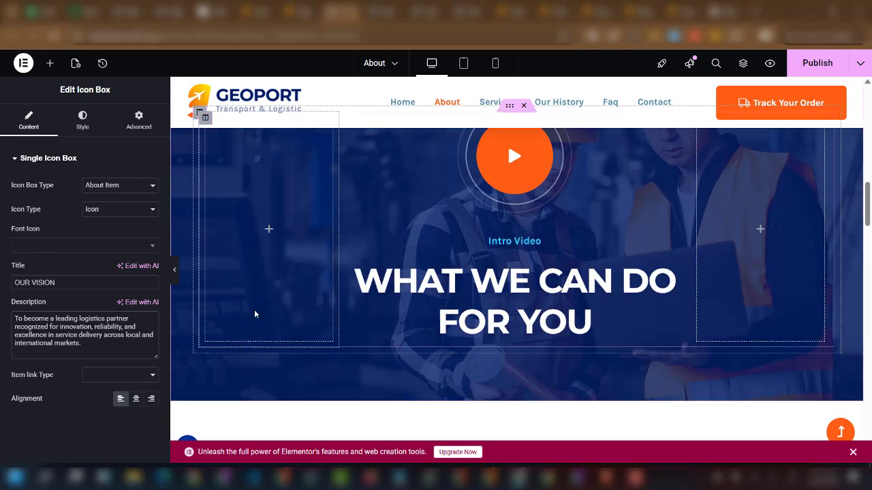
scroll(502, 191, "up", 1)
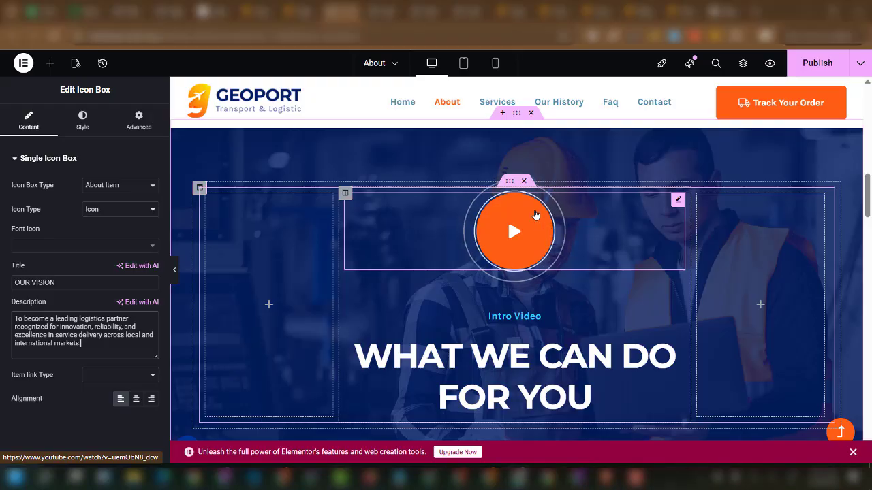
left_click(525, 182)
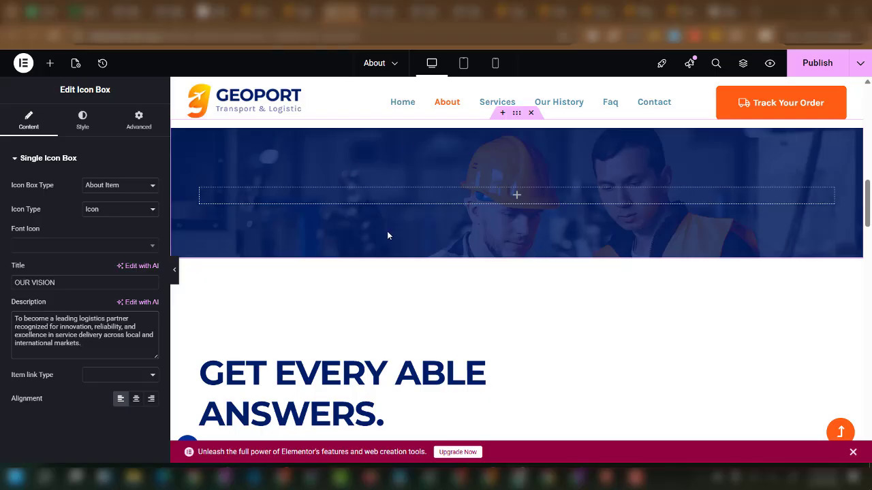
key("ctrl+z")
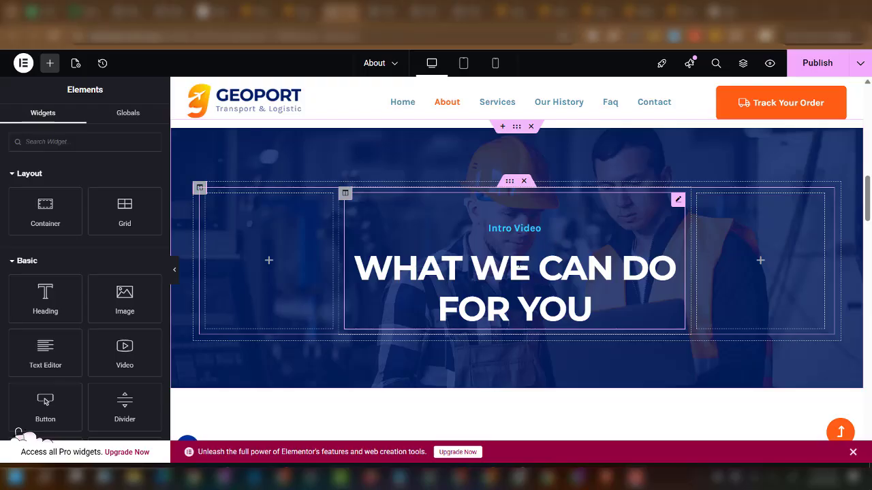
Delete the 'Intro Video' subtitle from the WHAT WE CAN DO FOR YOU heading block.
left_click(510, 231)
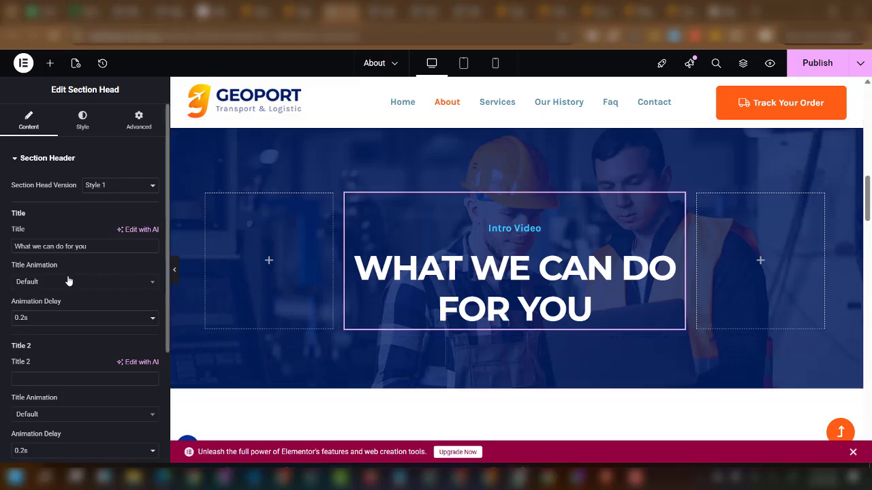
scroll(76, 321, "down", 3)
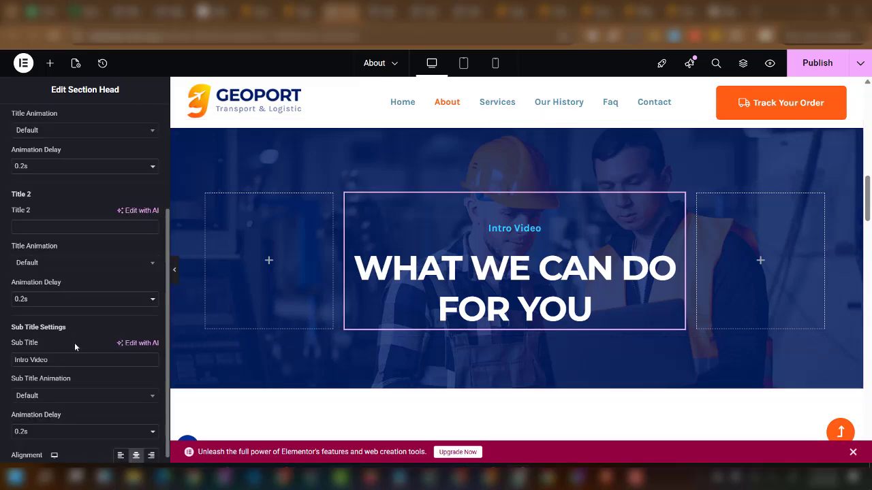
left_click_drag(47, 359, 0, 358)
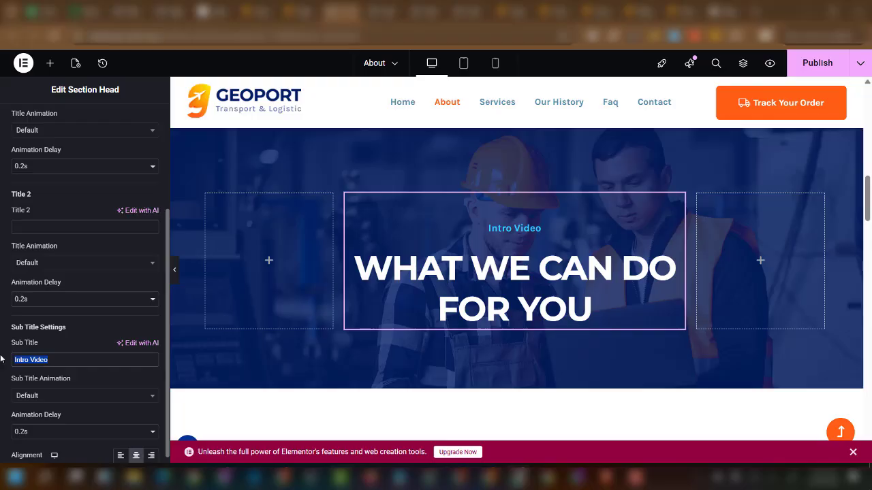
key("BackSpace")
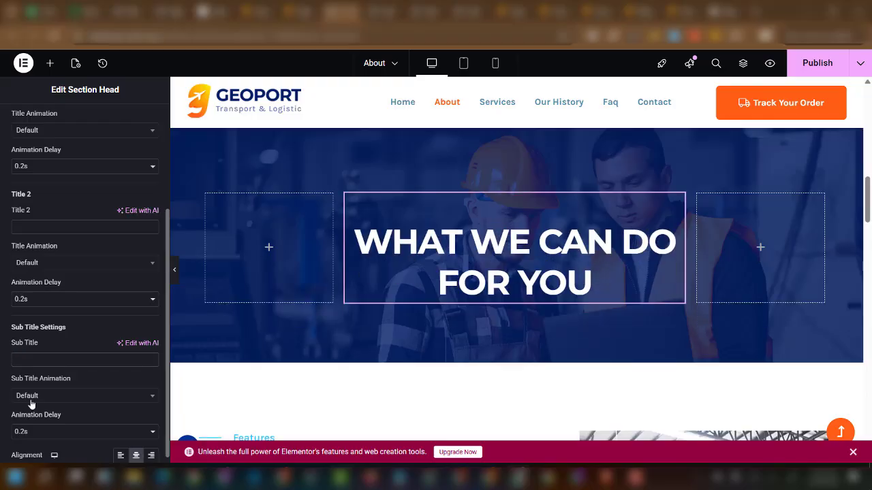
Open the Features body paragraph for editing and switch to ChatGPT.
scroll(446, 292, "down", 4)
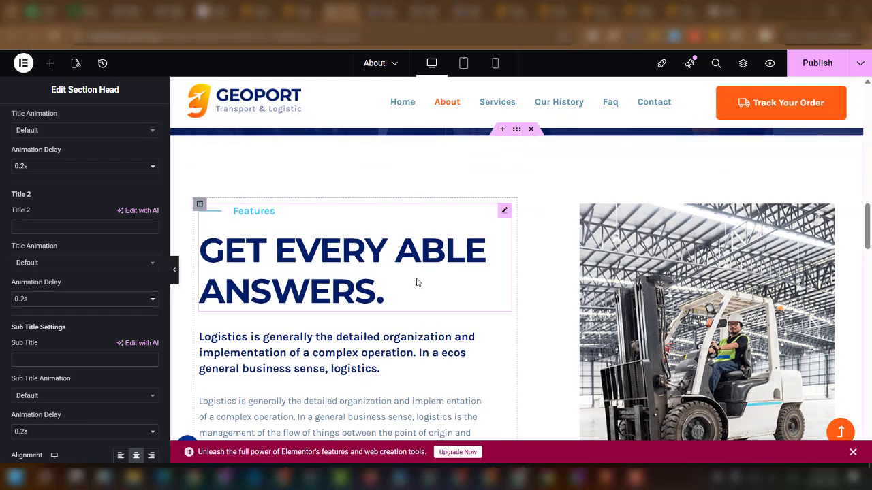
scroll(415, 282, "down", 3)
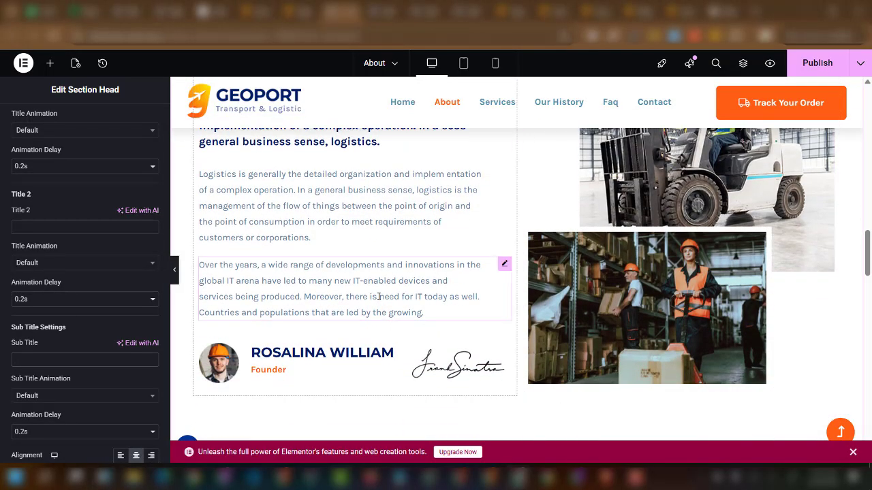
scroll(318, 281, "up", 1)
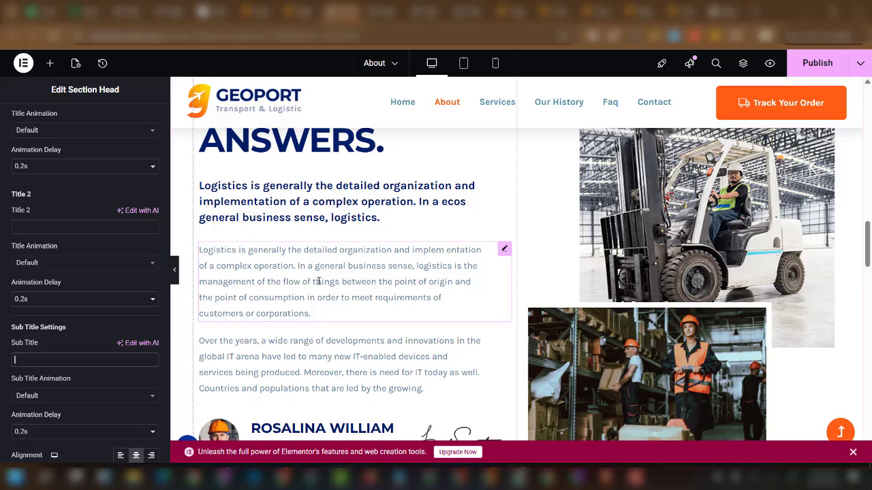
left_click(322, 313)
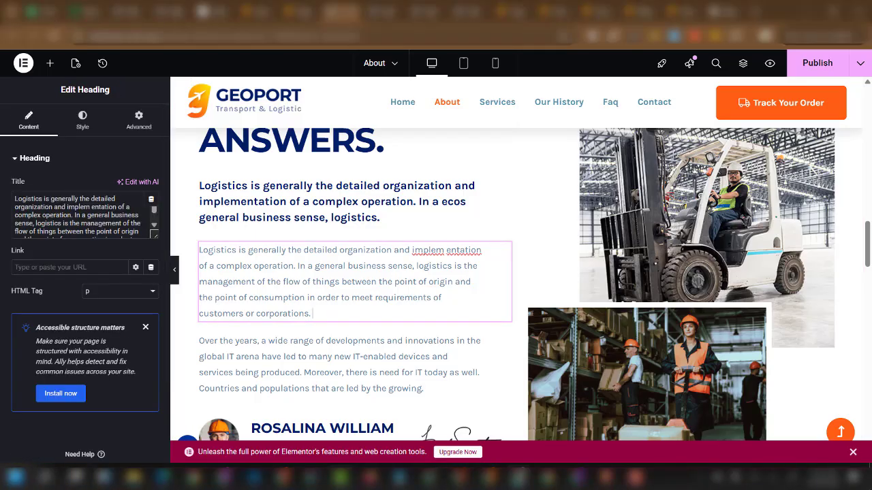
left_click(340, 477)
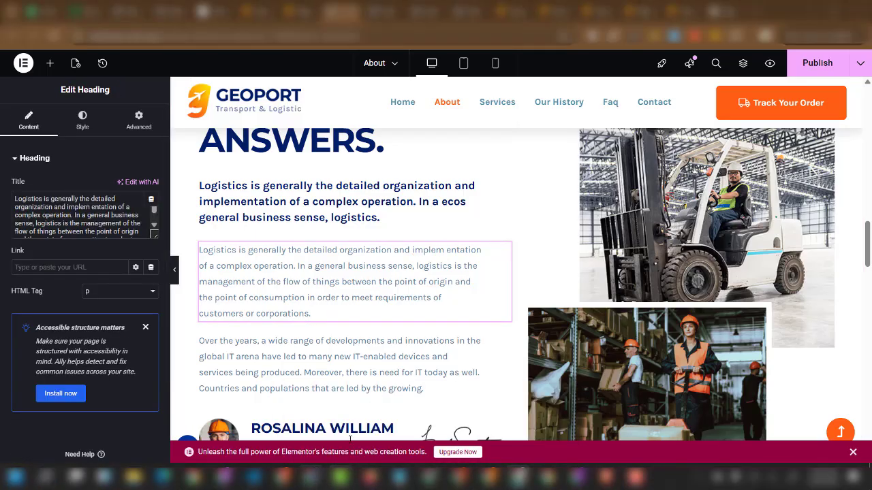
Select the 'Who We Are' paragraph at the top of ChatGPT's About Us reply.
scroll(382, 332, "down", 2)
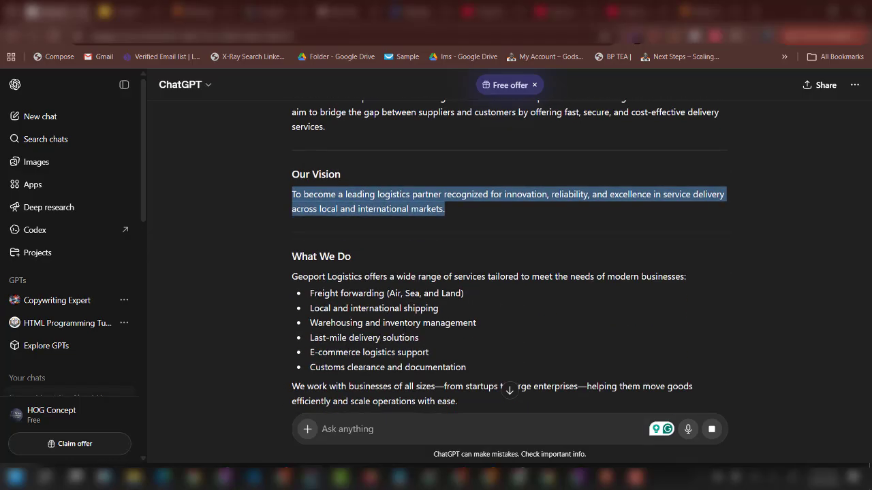
scroll(409, 323, "up", 2)
scroll(408, 323, "up", 3)
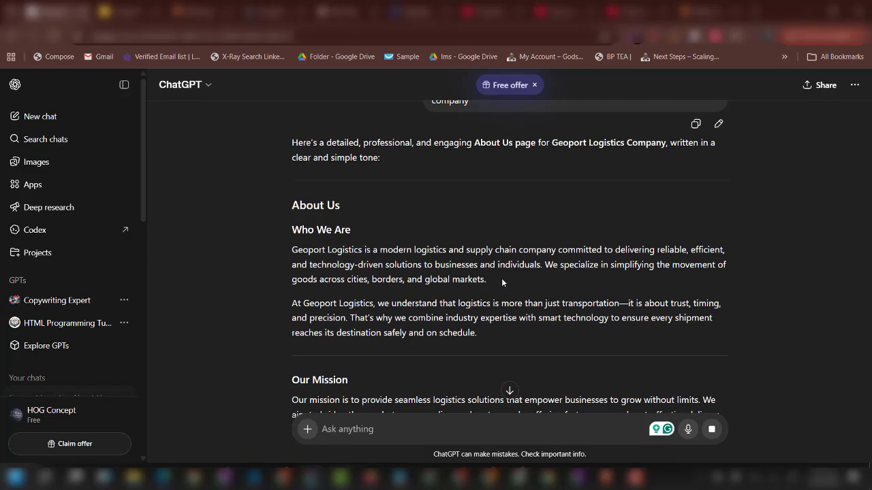
left_click_drag(501, 278, 284, 256)
key("ctrl+c")
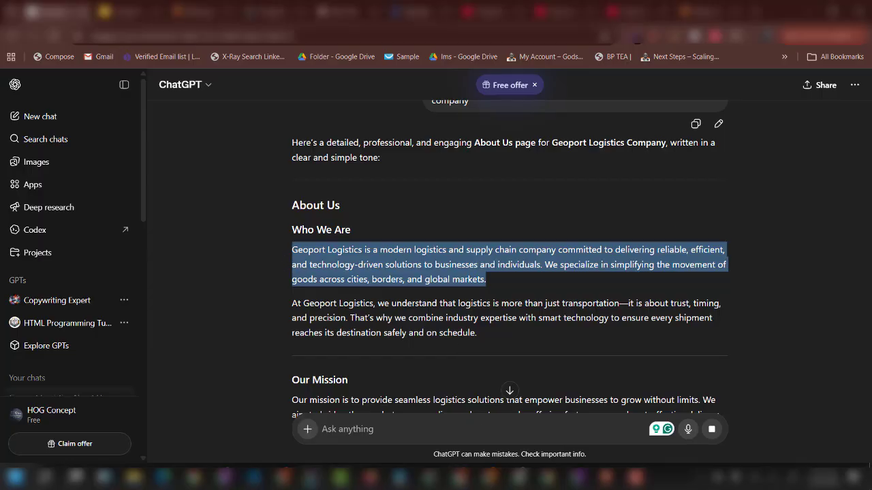
left_click(456, 476)
left_click(461, 479)
mouse_move(488, 479)
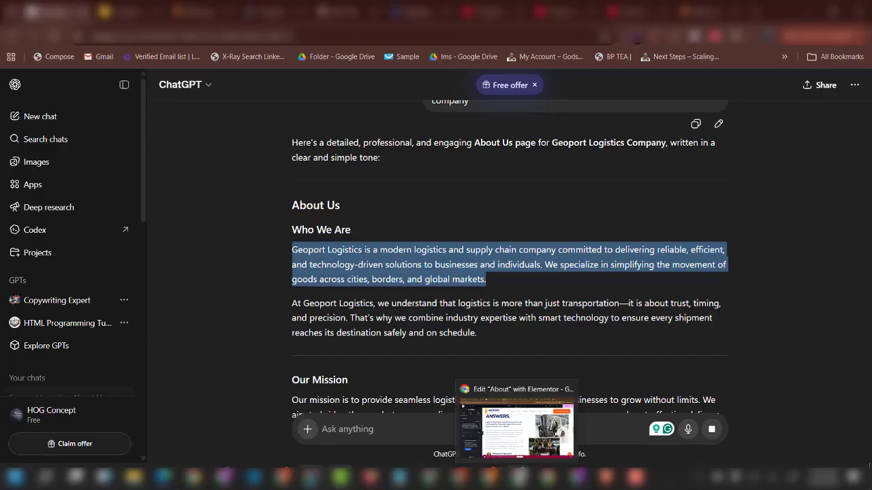
Paste the Who We Are text over the Features body paragraph in Elementor.
left_click(520, 478)
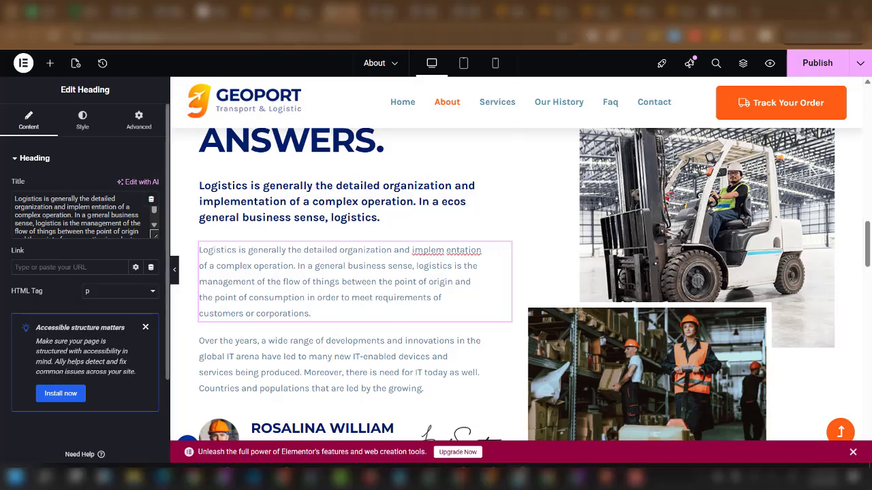
key("ctrl+a")
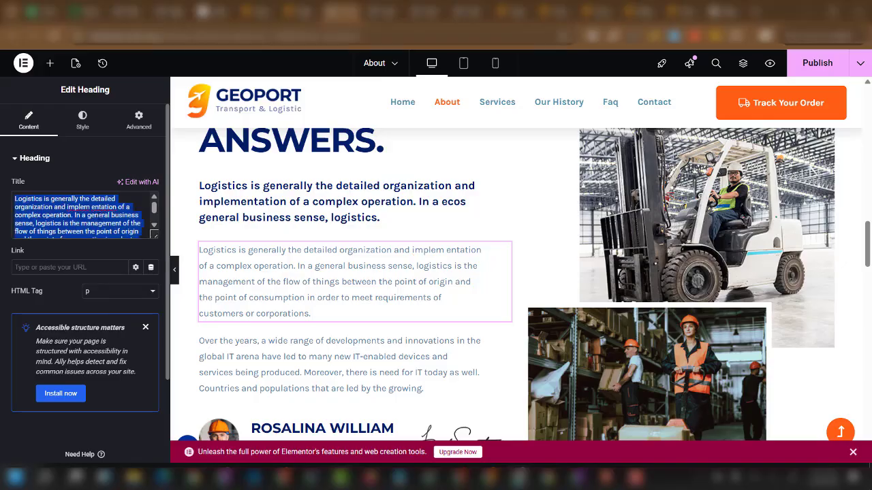
key("ctrl+v")
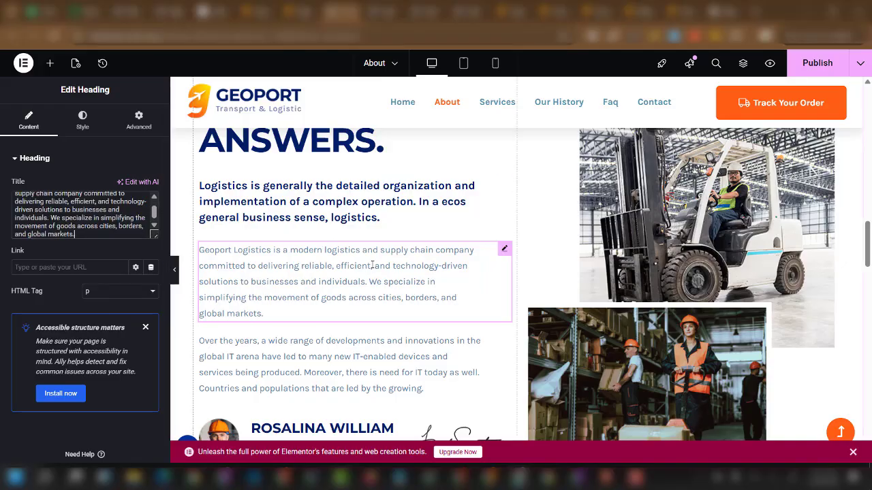
scroll(367, 340, "down", 3)
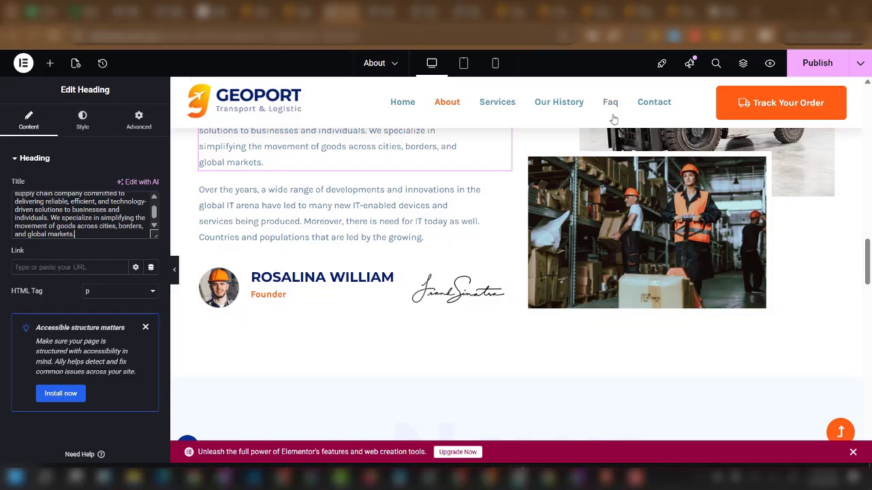
Enter 'freepik' in a new browser tab's address bar, then return to the Elementor tab.
left_click(756, 12)
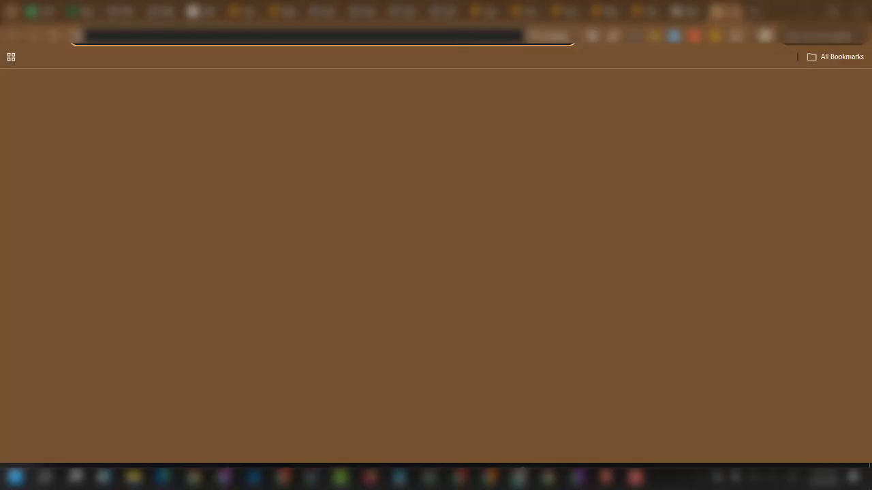
left_click(459, 38)
type("free")
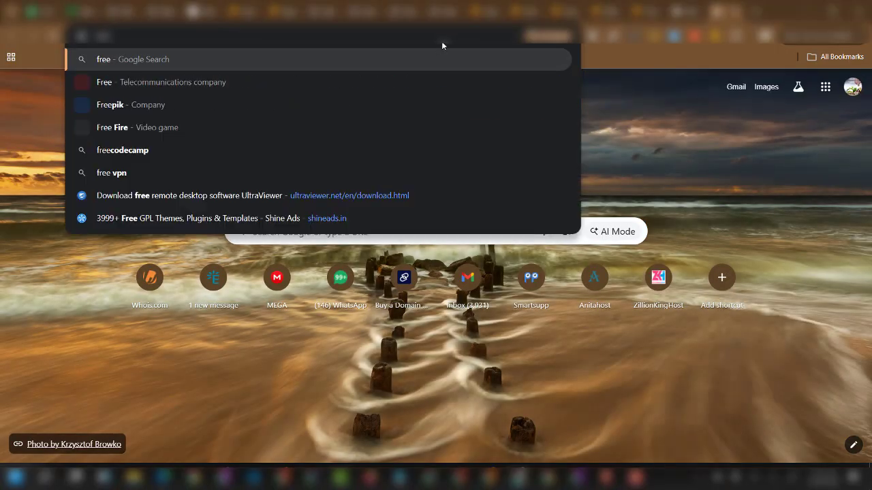
type("pik")
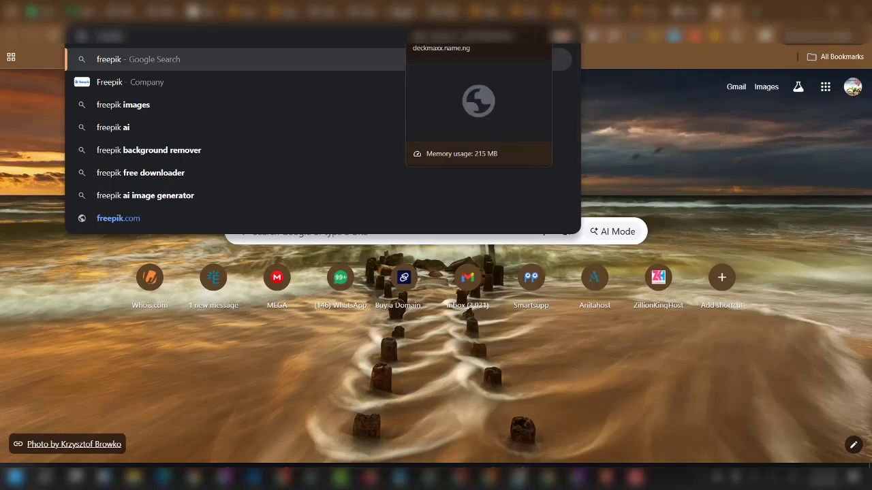
left_click(341, 11)
scroll(378, 250, "down", 5)
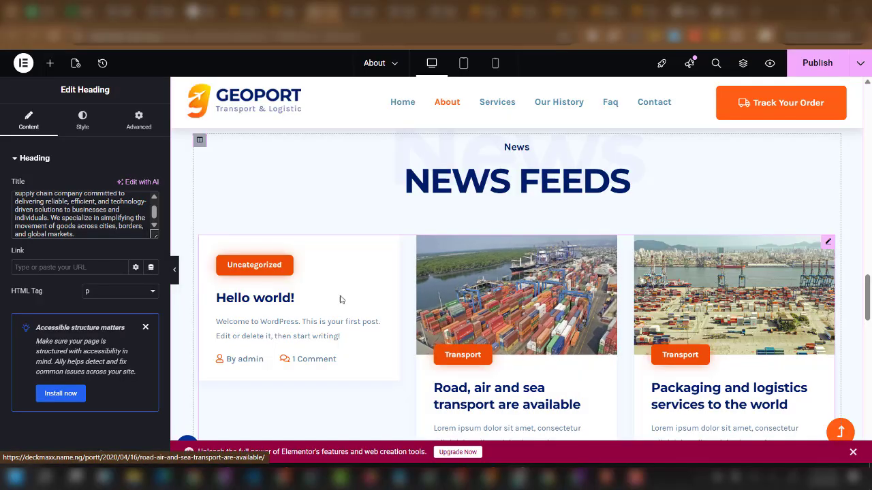
Publish the edited About page and move to the next browser tab.
scroll(569, 307, "down", 2)
scroll(569, 307, "down", 4)
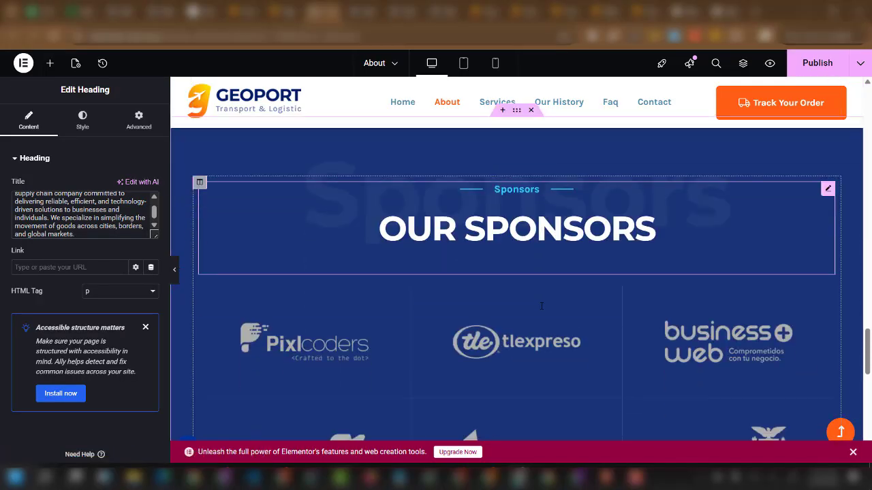
scroll(538, 315, "down", 6)
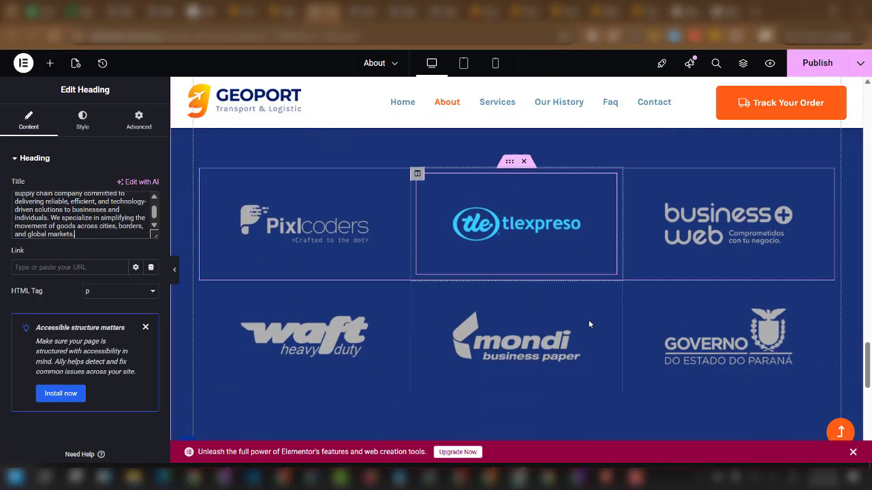
scroll(617, 284, "up", 4)
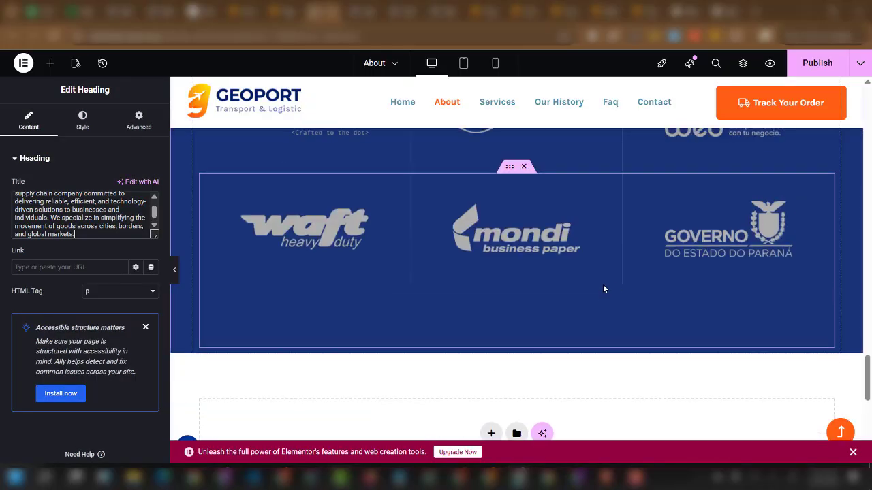
left_click(822, 65)
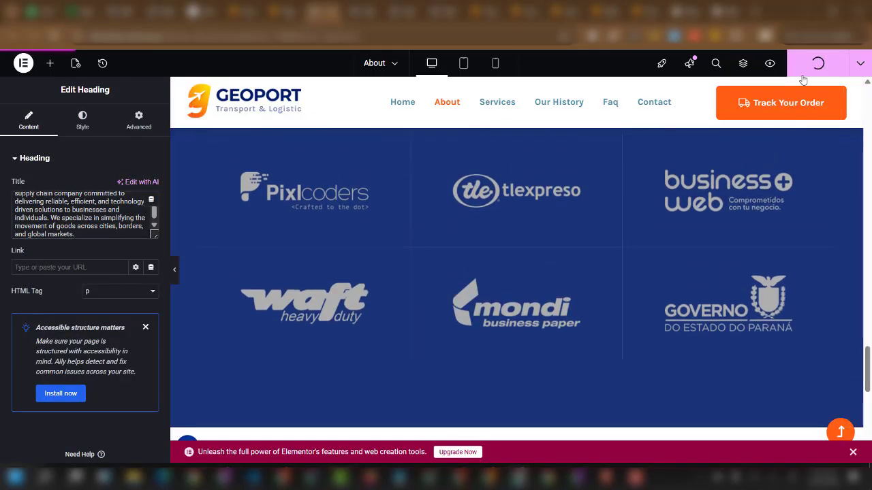
scroll(527, 268, "up", 3)
scroll(477, 271, "up", 3)
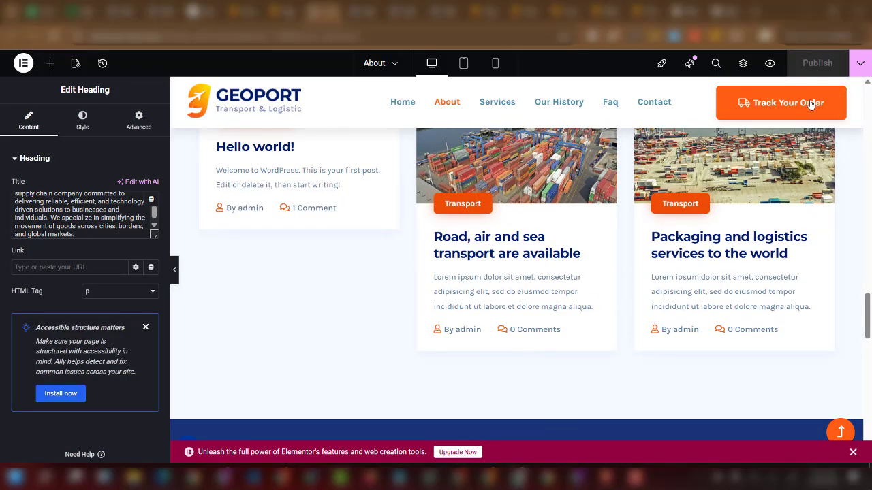
left_click(364, 12)
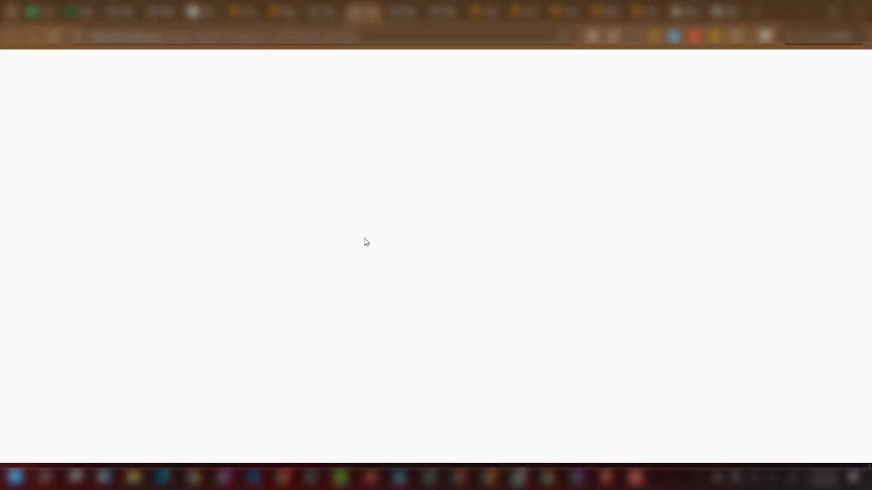
Change the email description's domain from webmail.com to geoport.com.
scroll(524, 272, "down", 4)
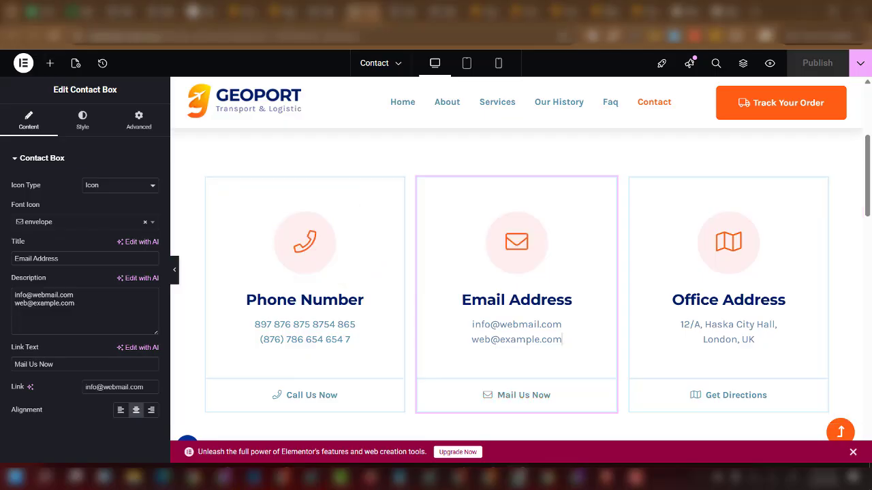
double_click(32, 294)
type("ge")
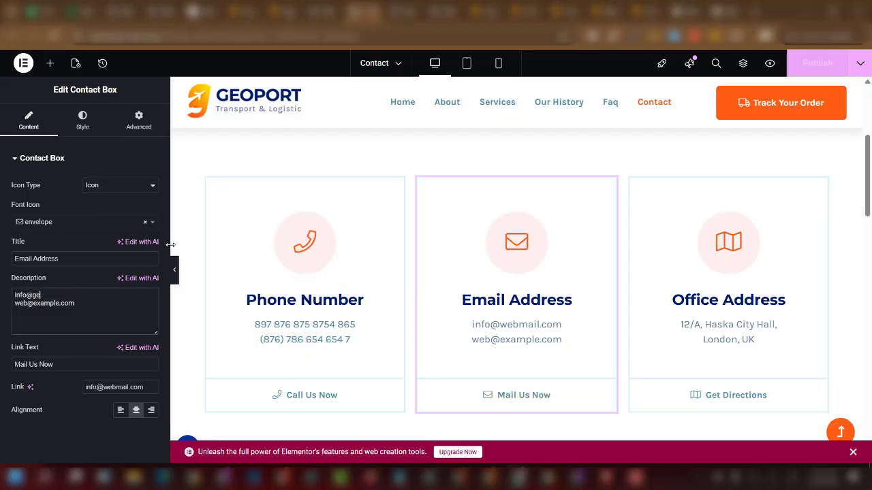
type("oport.")
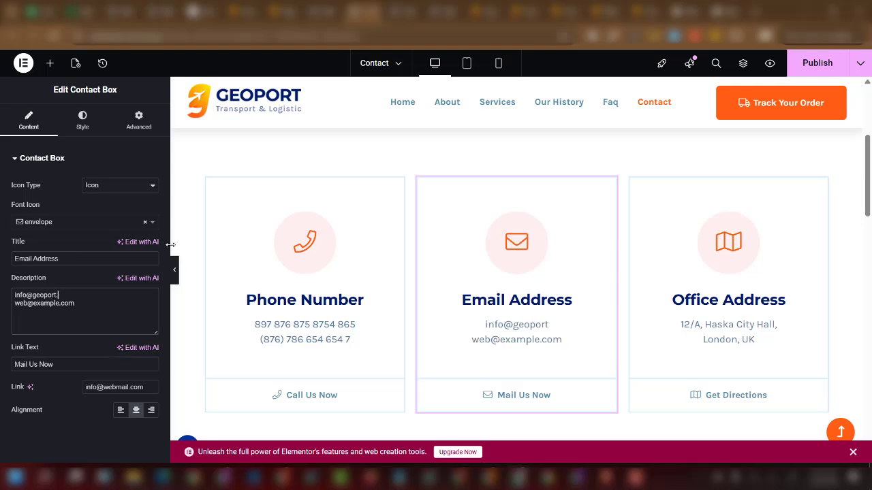
type("com")
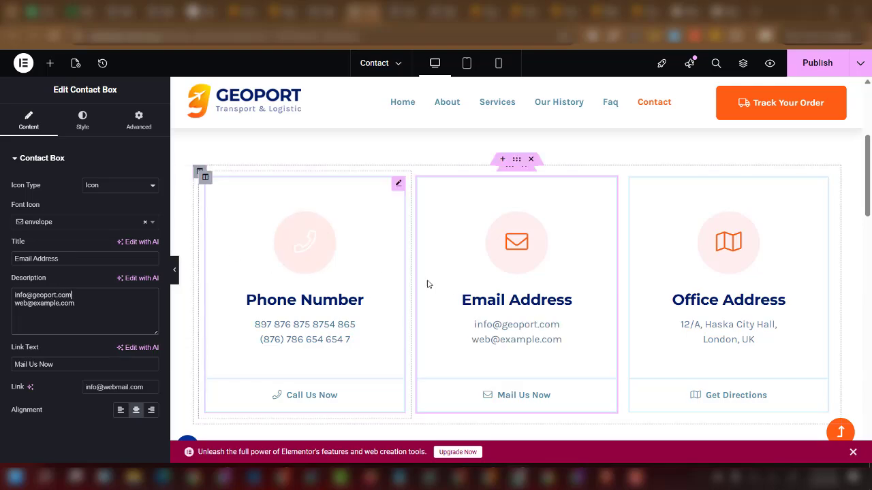
left_click(310, 329)
left_click_drag(76, 303, 0, 309)
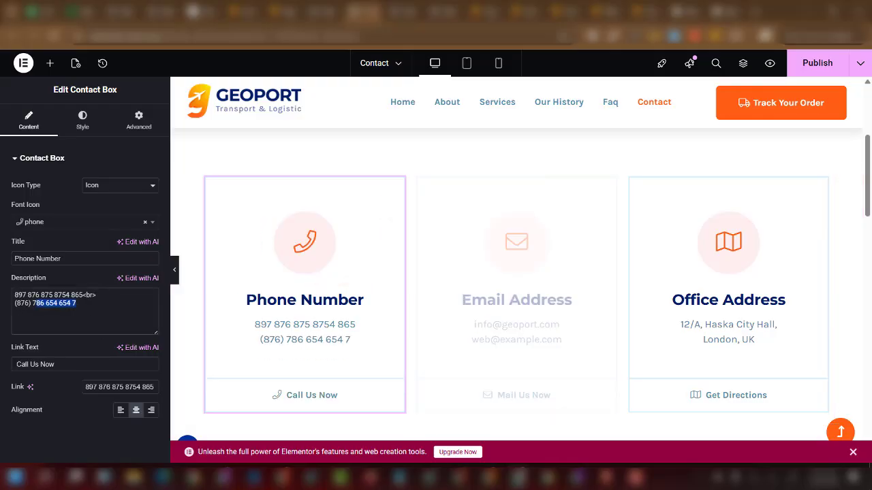
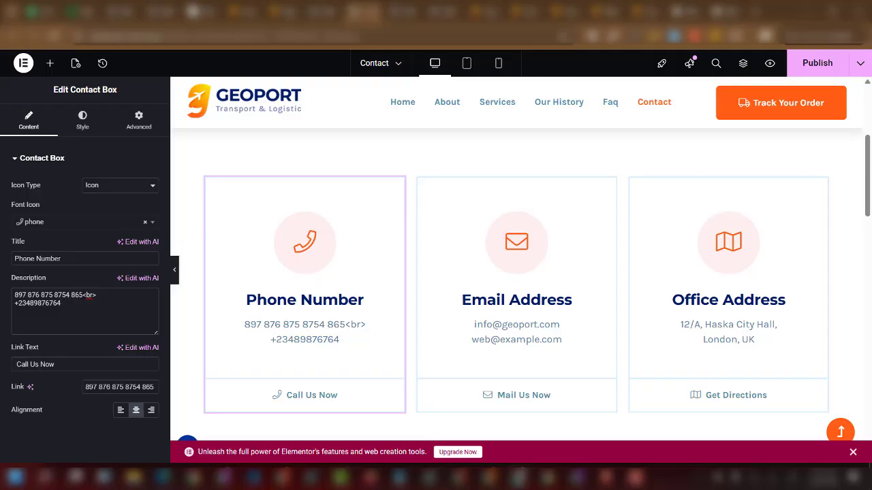
left_click_drag(84, 295, 2, 299)
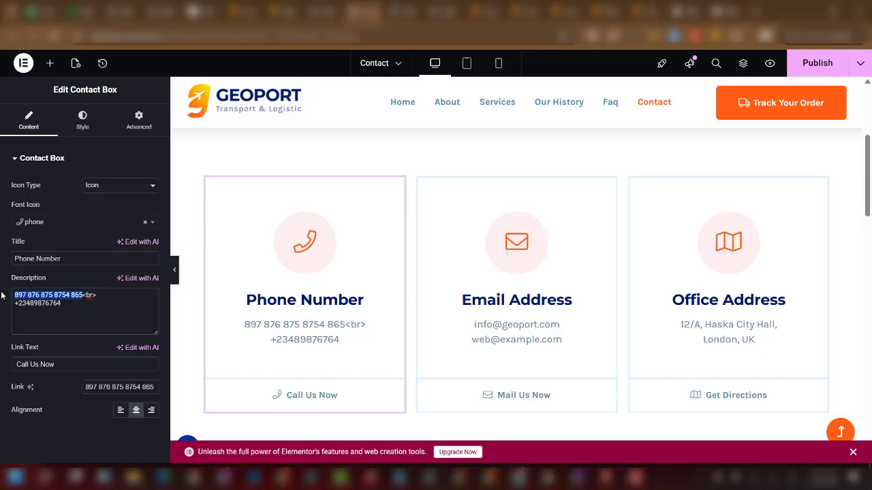
key("BackSpace")
type("+365365")
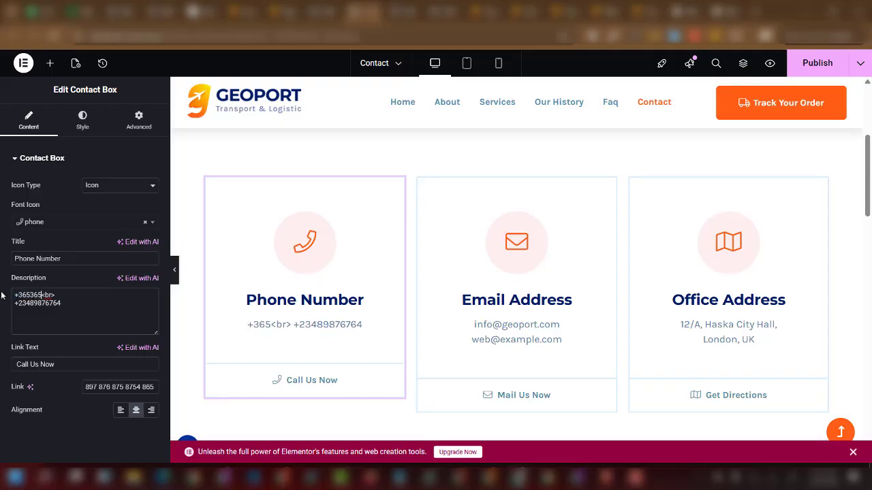
type("553653633")
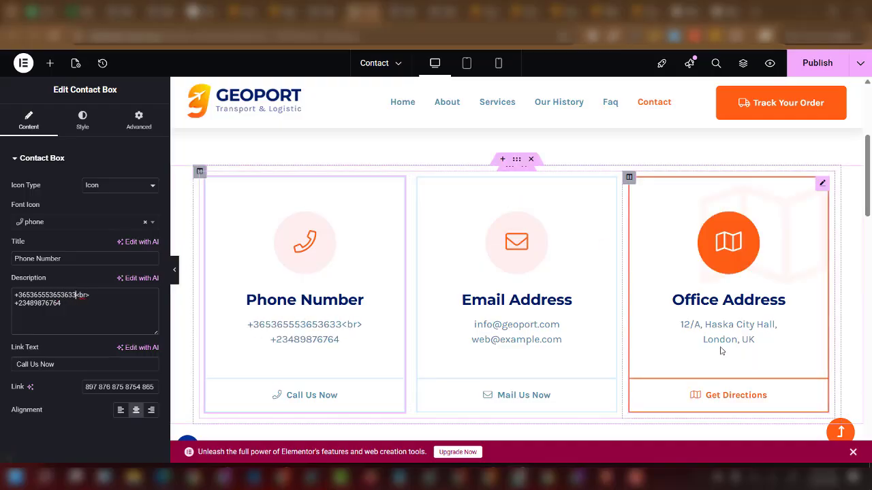
Publish the updated Contact page.
scroll(721, 351, "down", 5)
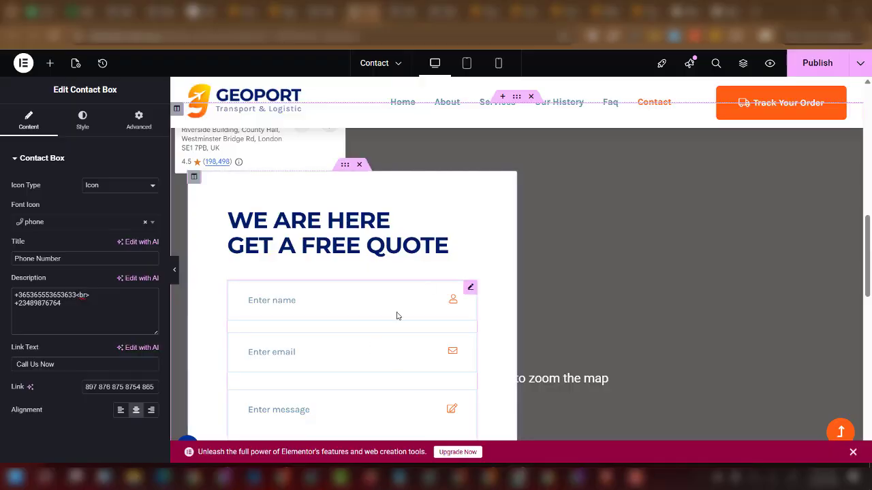
scroll(398, 316, "down", 3)
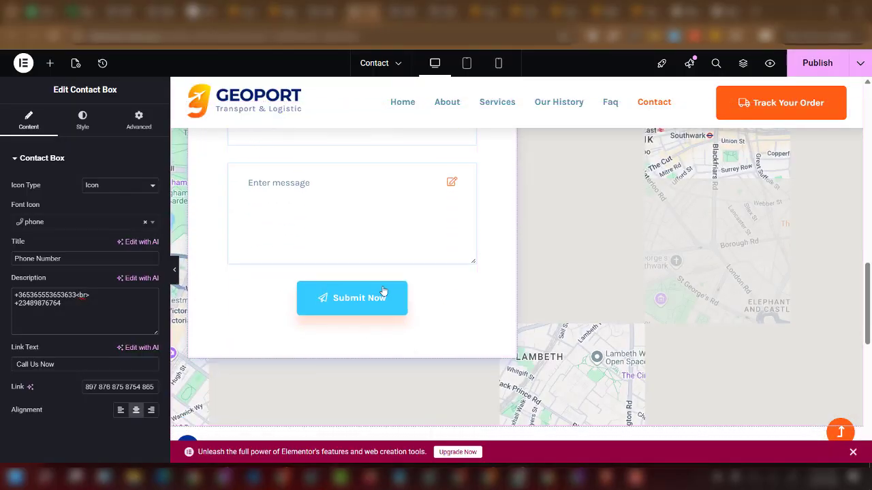
scroll(436, 325, "up", 5)
scroll(341, 331, "down", 2)
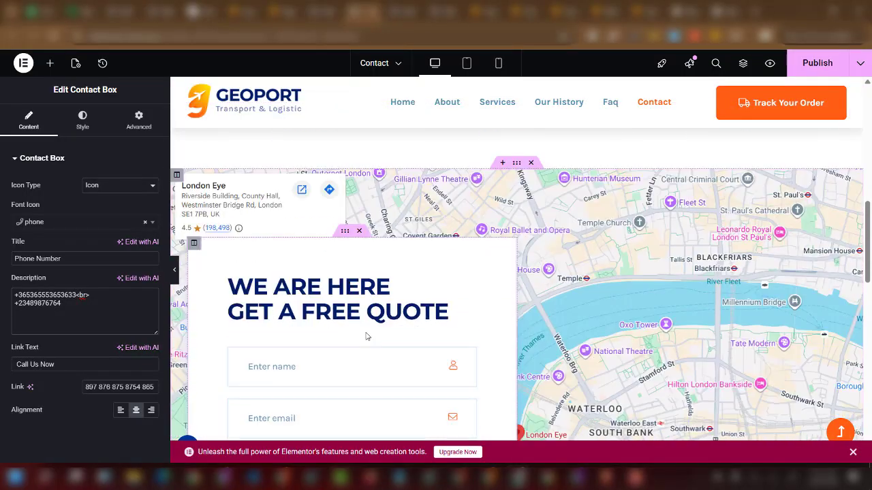
scroll(366, 336, "down", 2)
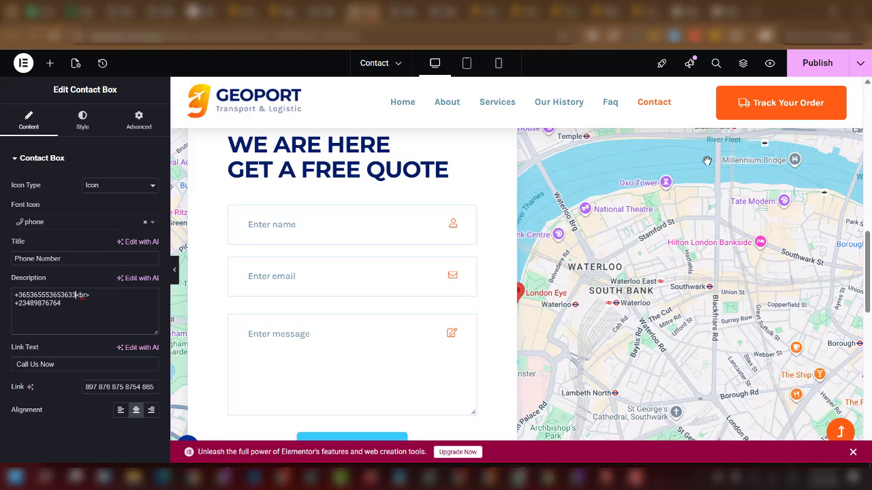
left_click(818, 65)
scroll(443, 300, "up", 10)
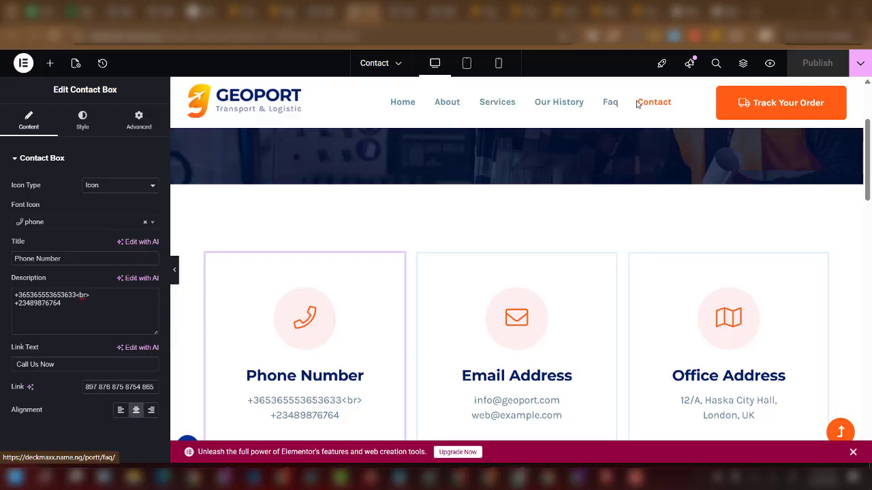
On Home 2, set the first slide's Button One link to the Contact page URL.
left_click(448, 14)
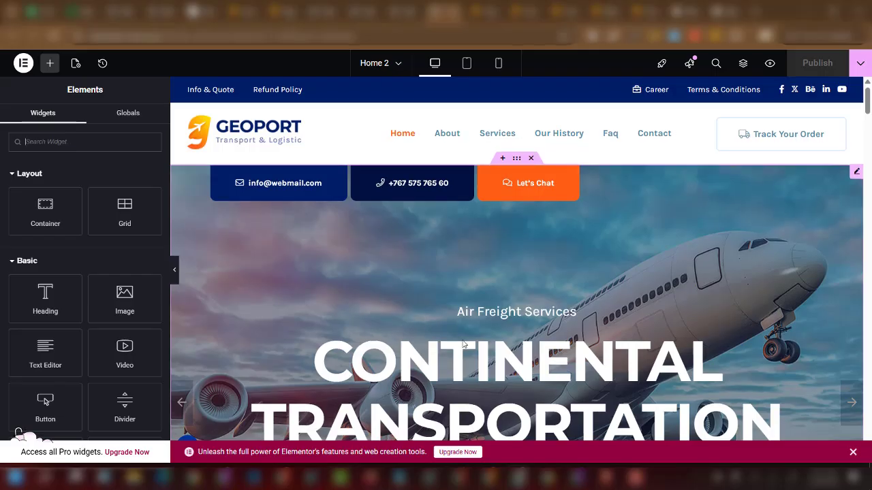
scroll(462, 344, "down", 3)
scroll(462, 347, "up", 5)
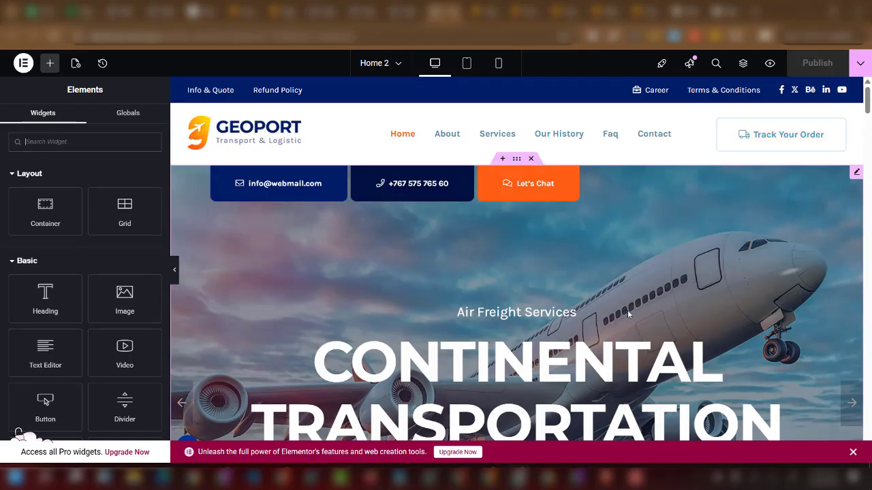
left_click(641, 272)
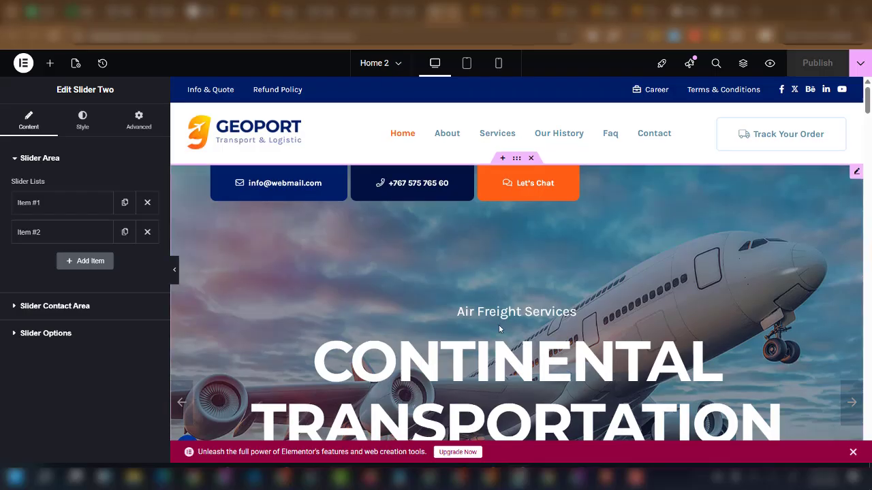
scroll(463, 313, "down", 2)
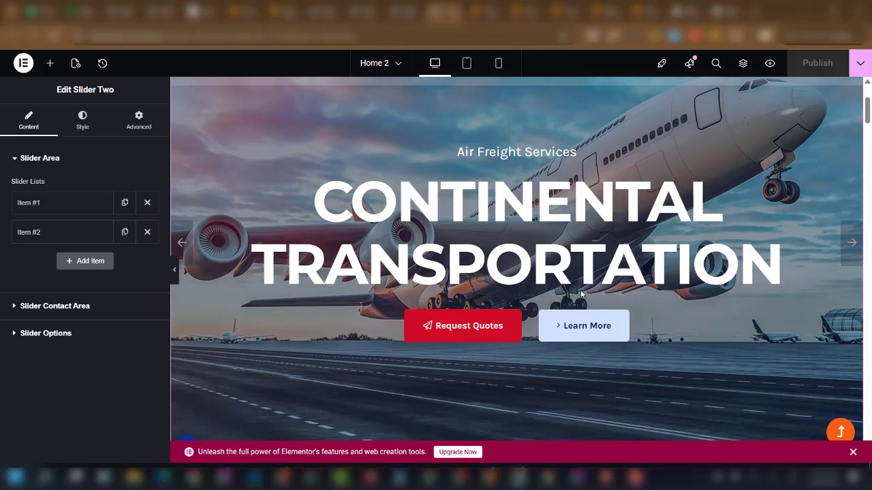
left_click(90, 208)
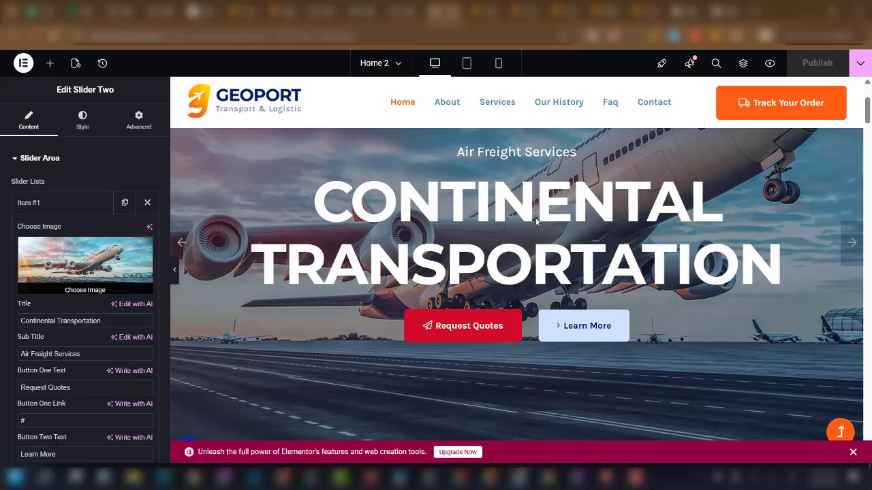
scroll(555, 295, "down", 2)
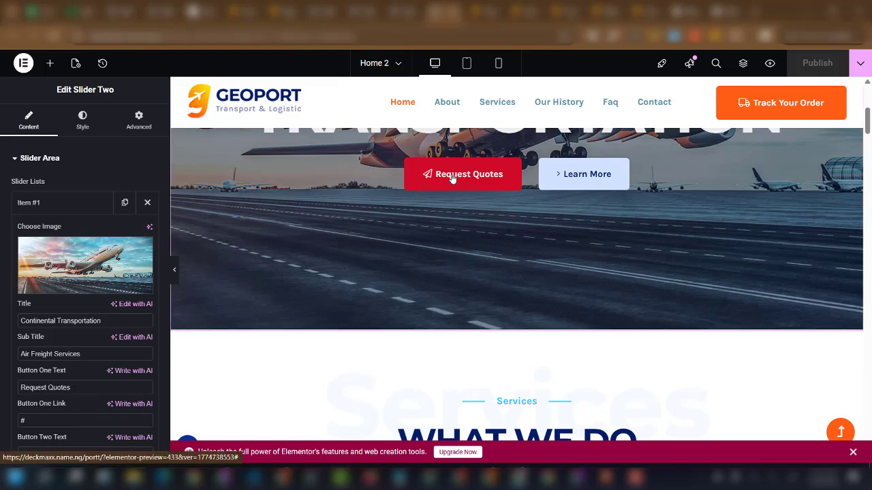
right_click(657, 108)
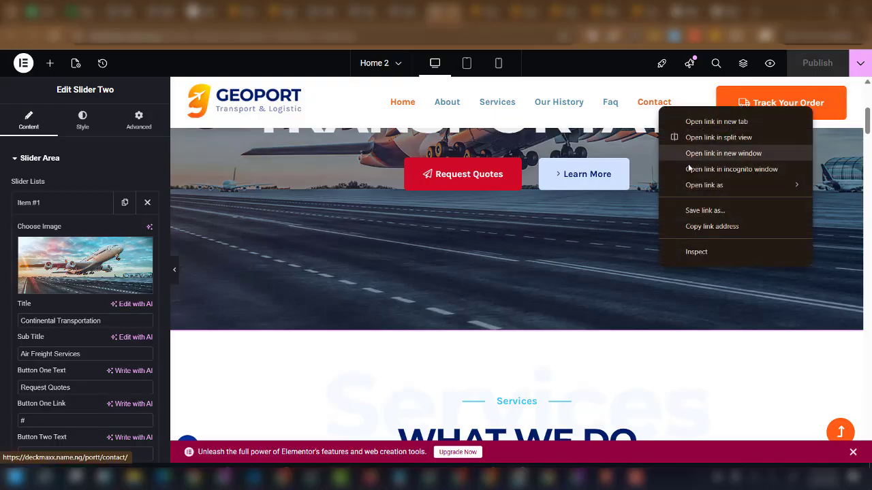
left_click(690, 226)
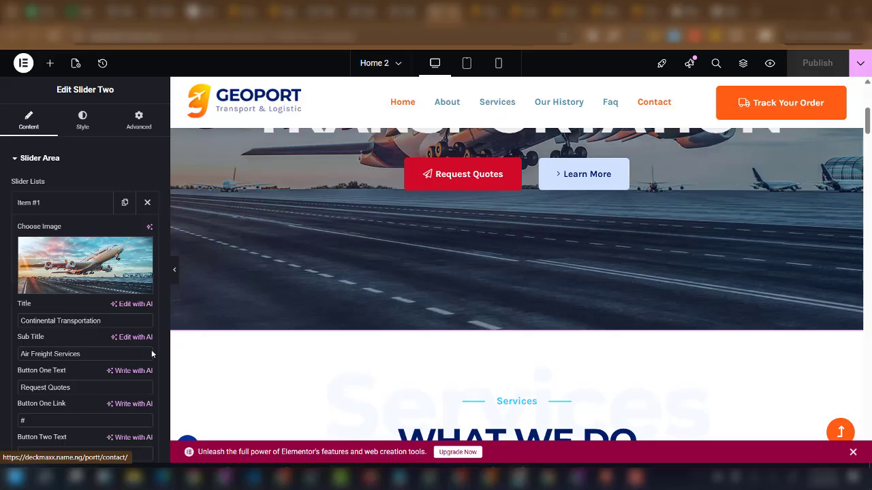
left_click(42, 419)
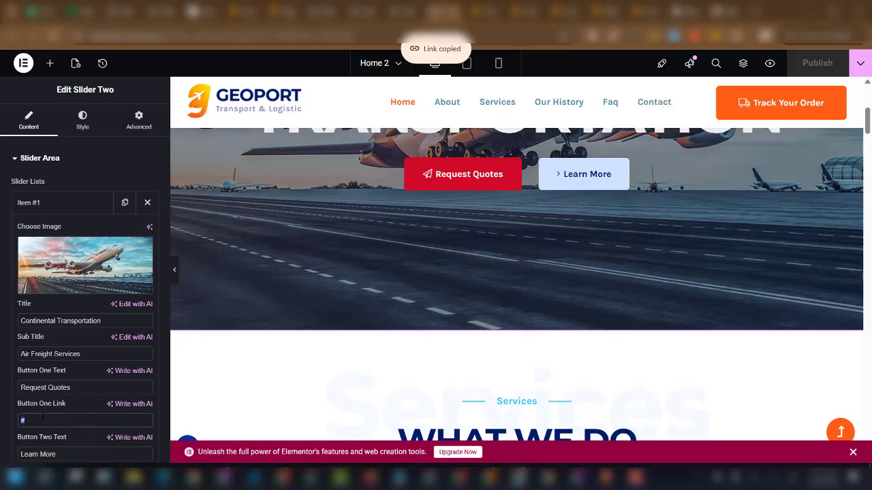
key("ctrl+v")
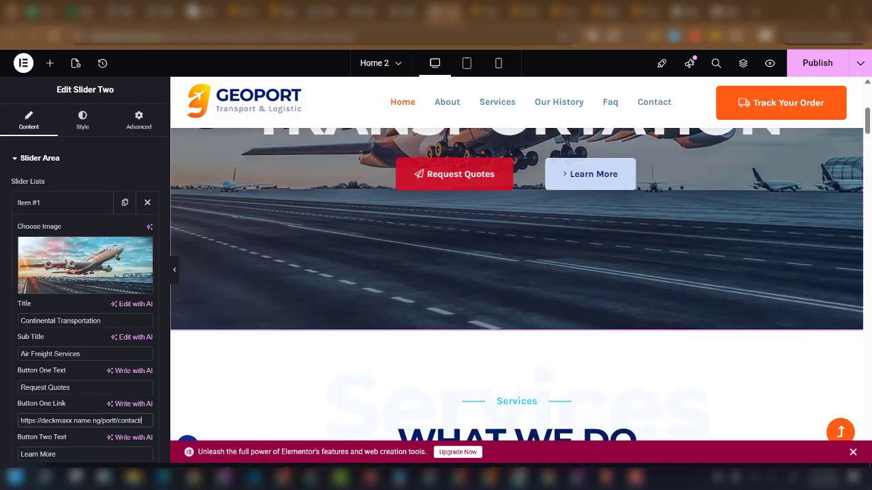
Rename Button Two from Learn More to Track Package and link it to the track page.
scroll(81, 378, "down", 2)
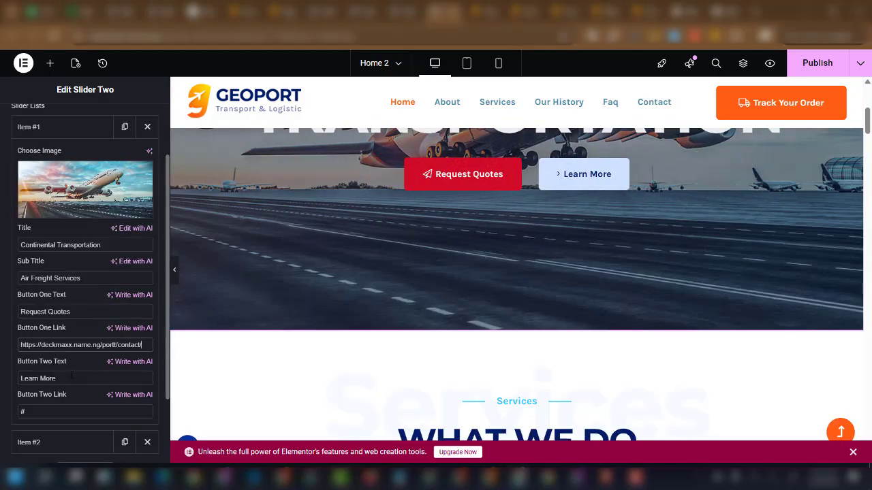
left_click_drag(69, 378, 10, 379)
type("Track PAckage")
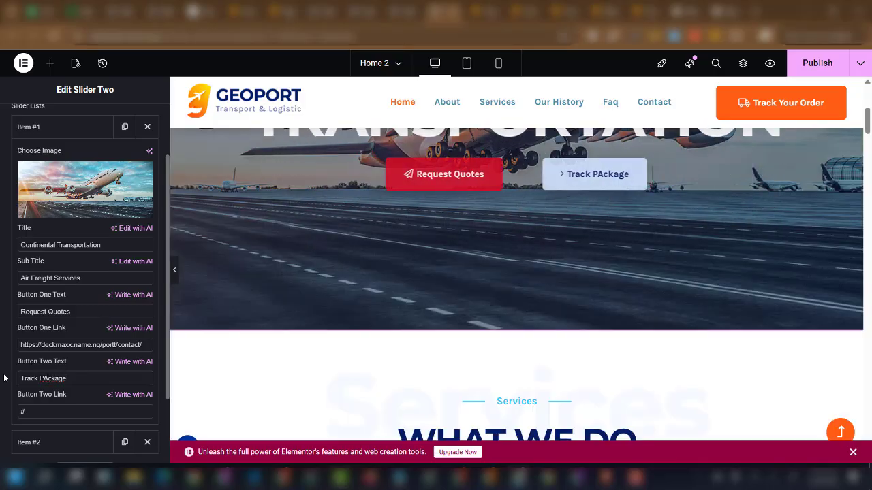
key("BackSpace")
type("a")
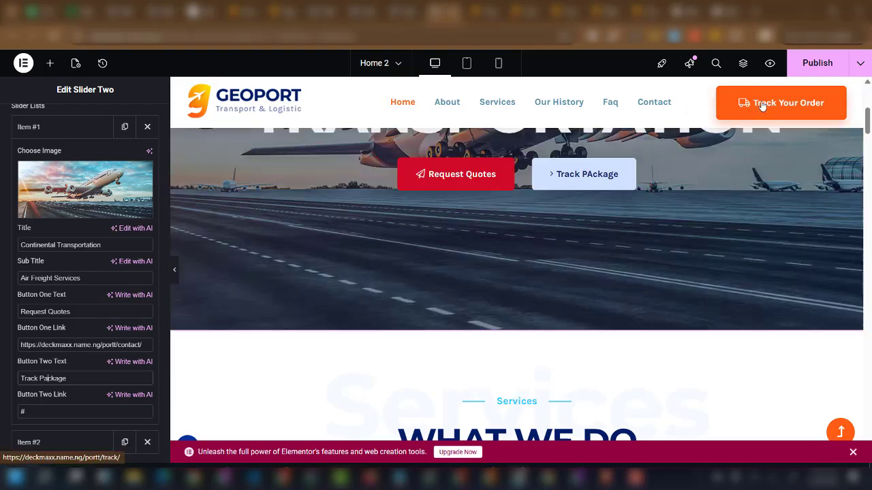
right_click(761, 104)
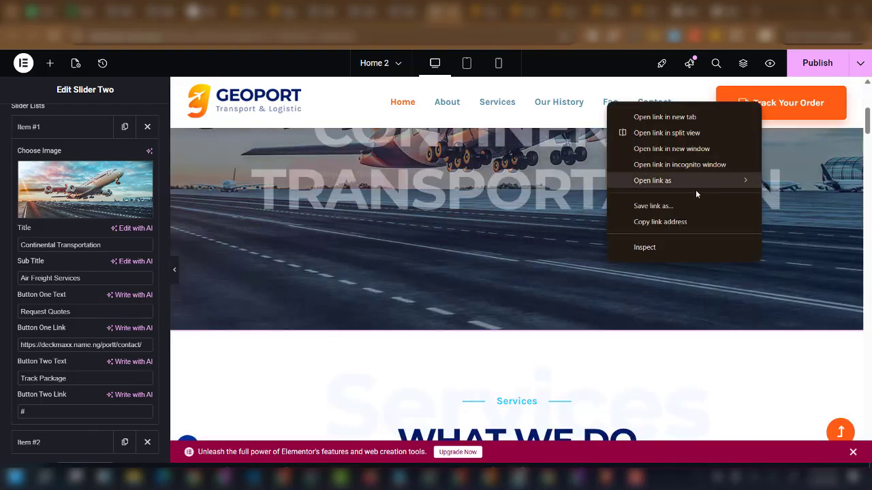
left_click(672, 223)
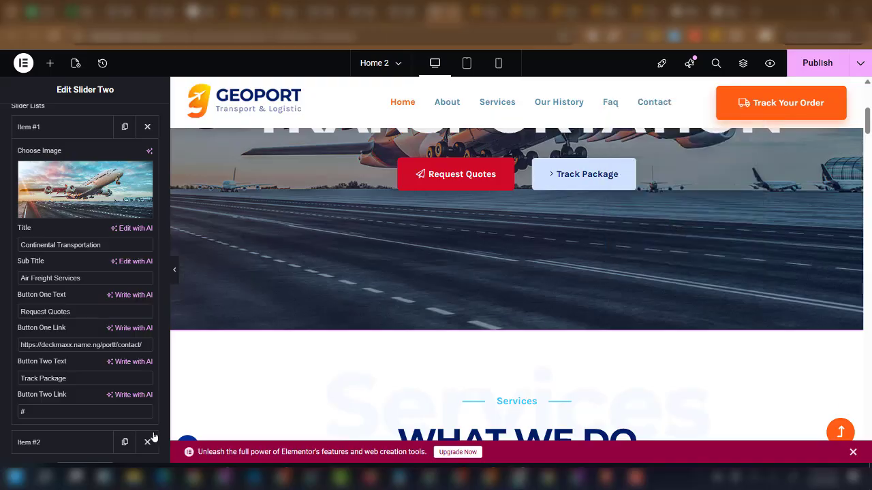
key("ctrl+a")
key("ctrl+v")
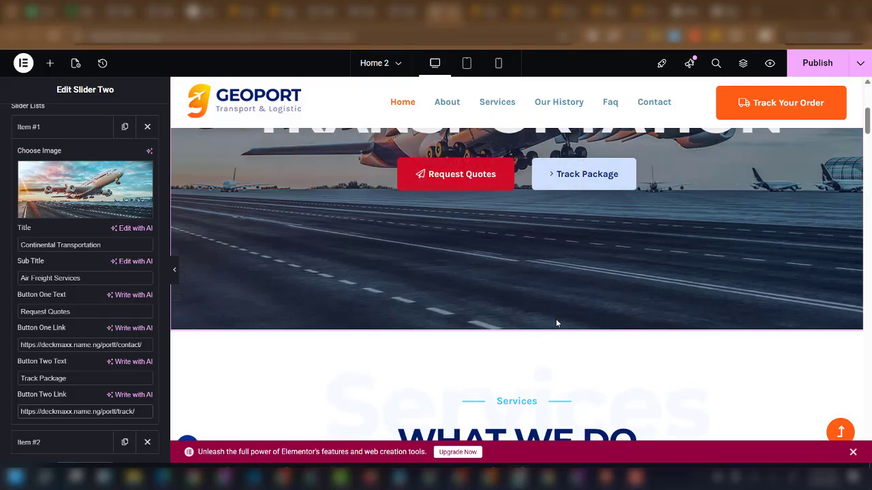
Delete the video play button widget from the worker image, then scroll to the FAQ section.
scroll(524, 317, "down", 1)
scroll(517, 309, "down", 4)
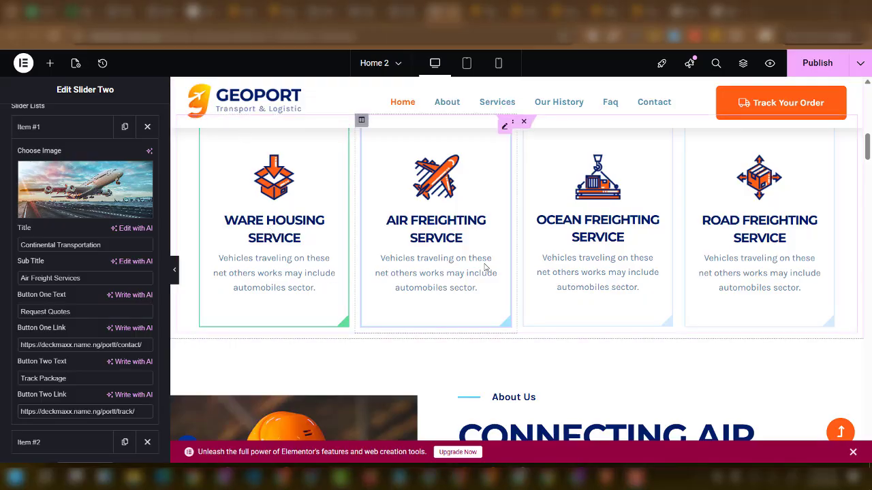
scroll(692, 304, "down", 5)
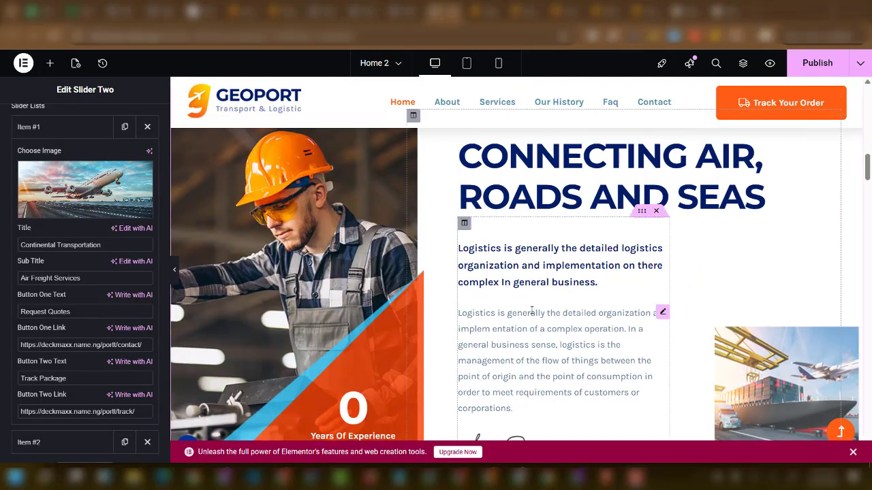
scroll(527, 323, "down", 6)
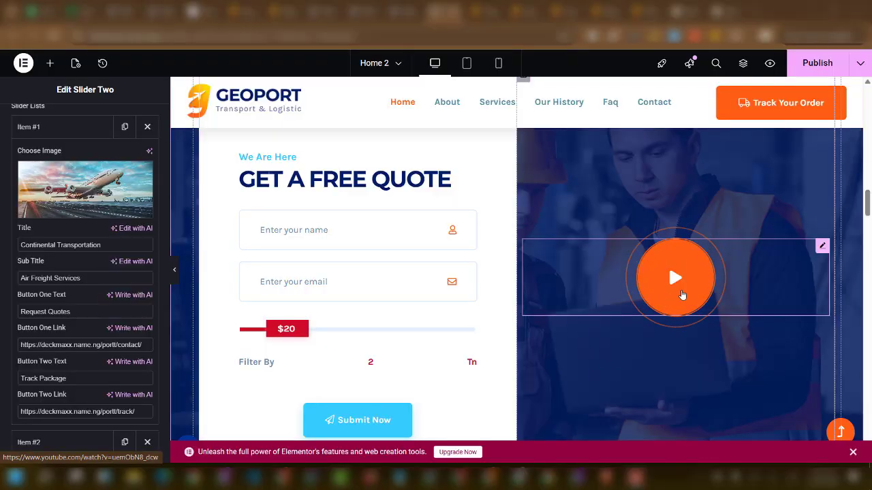
right_click(672, 337)
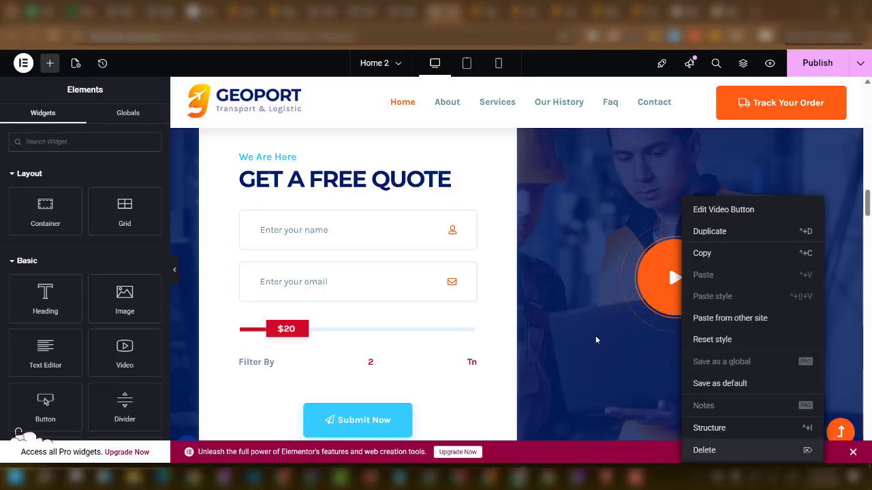
left_click(706, 448)
scroll(448, 316, "down", 9)
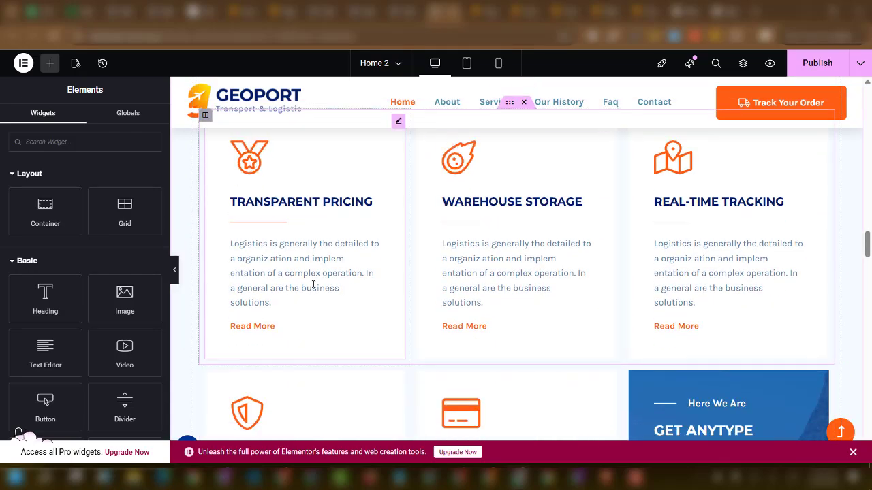
scroll(641, 291, "down", 2)
scroll(640, 291, "down", 5)
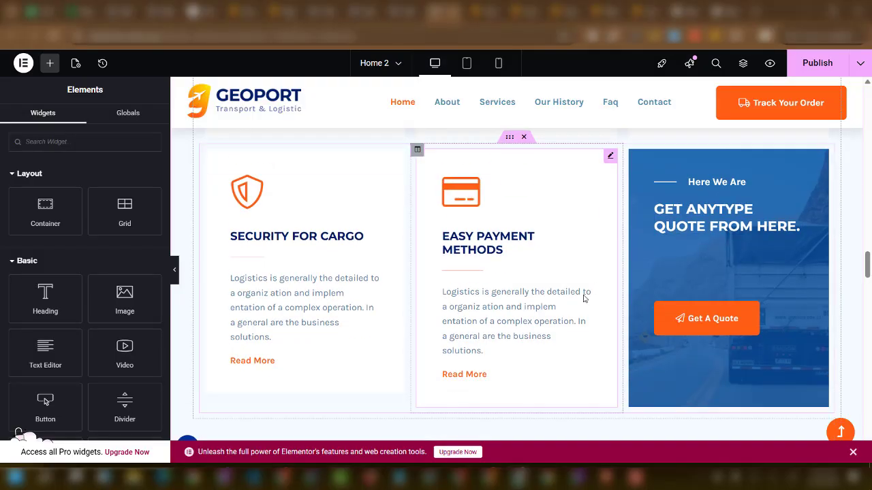
scroll(436, 286, "down", 8)
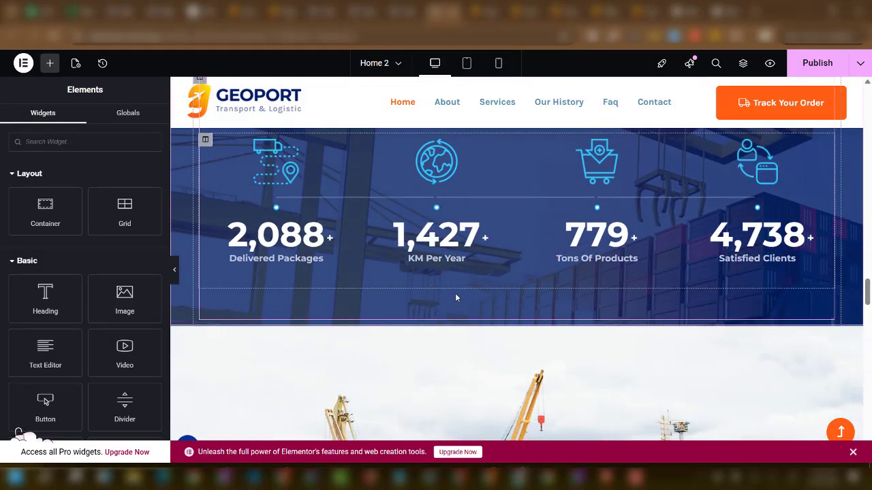
scroll(509, 286, "down", 5)
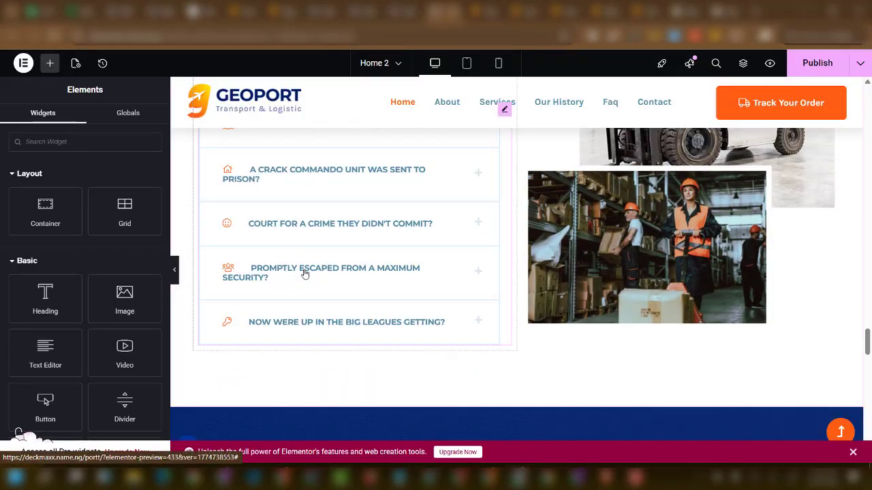
scroll(303, 272, "up", 3)
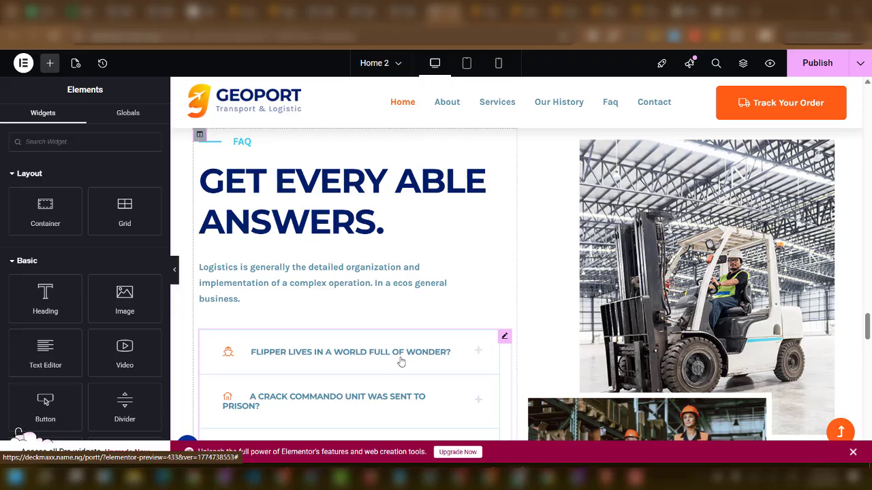
Expand the FAQ accordion's first question for editing, then switch to ChatGPT.
left_click(399, 361)
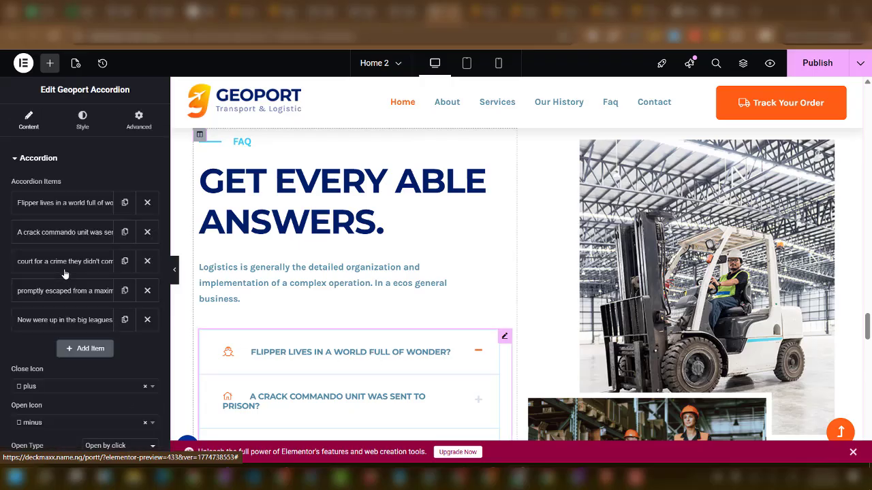
left_click(66, 203)
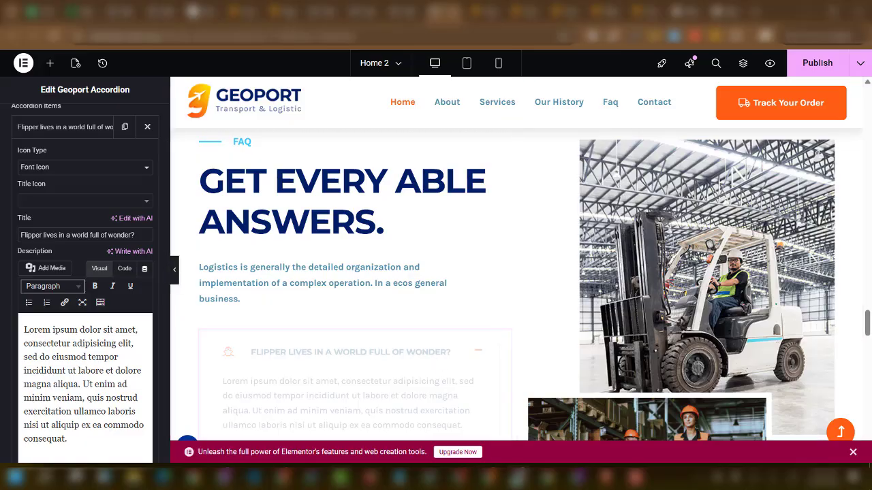
mouse_move(515, 480)
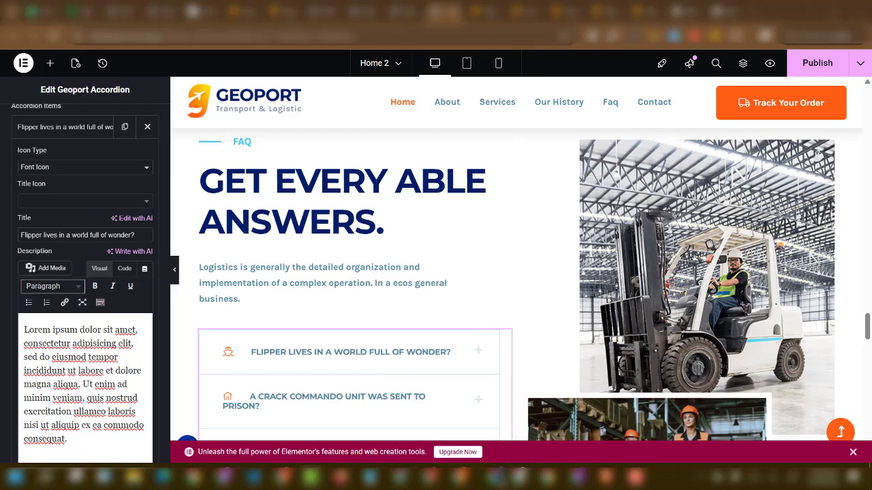
left_click(489, 479)
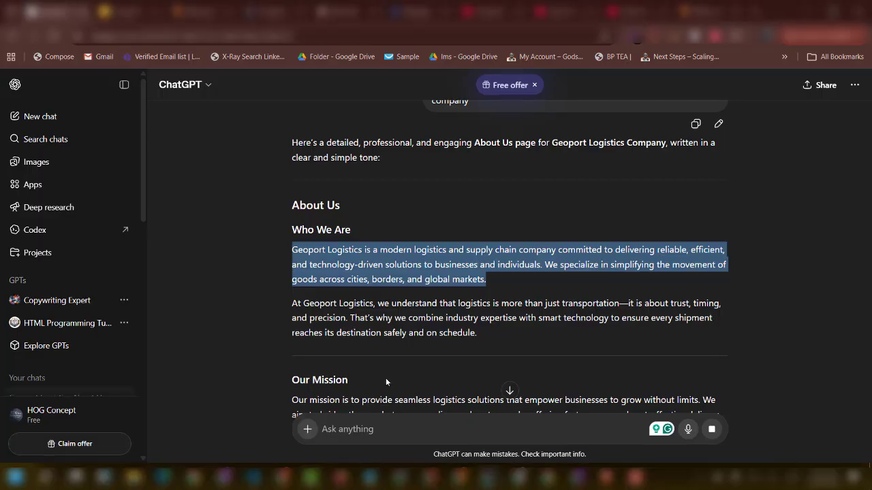
Write the ChatGPT prompt 'Generate faq section content', correcting the 'fag' typo.
left_click(372, 428)
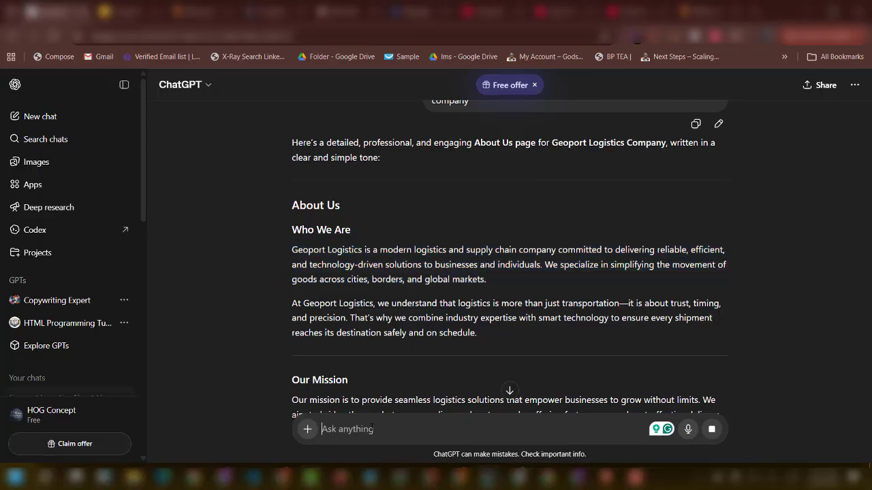
type("Generate ")
type("far ")
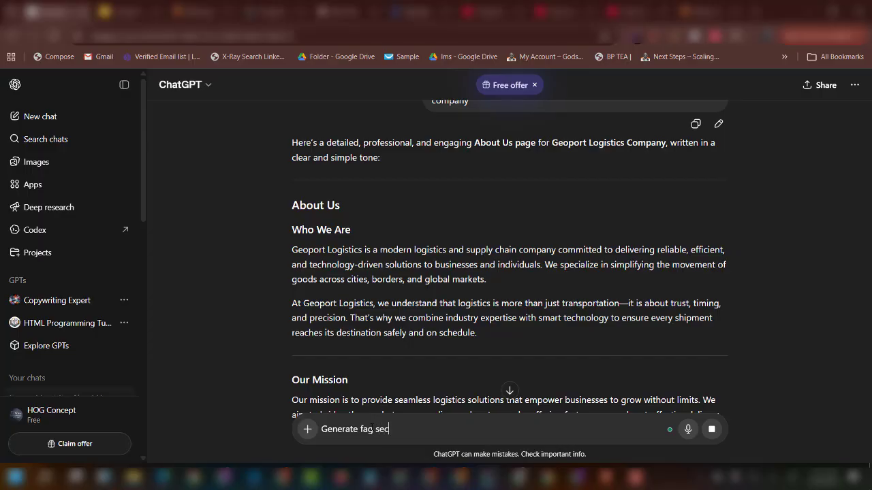
type("section o")
key("BackSpace")
type("content")
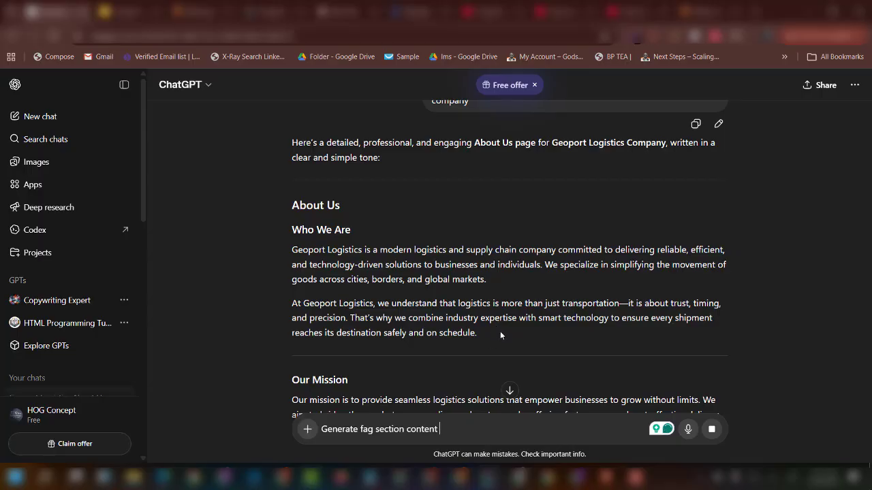
scroll(500, 331, "down", 2)
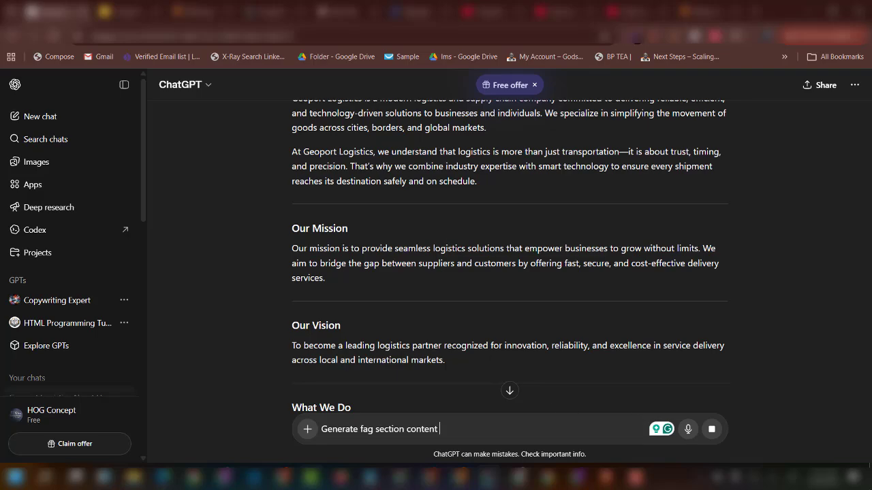
scroll(456, 352, "down", 10)
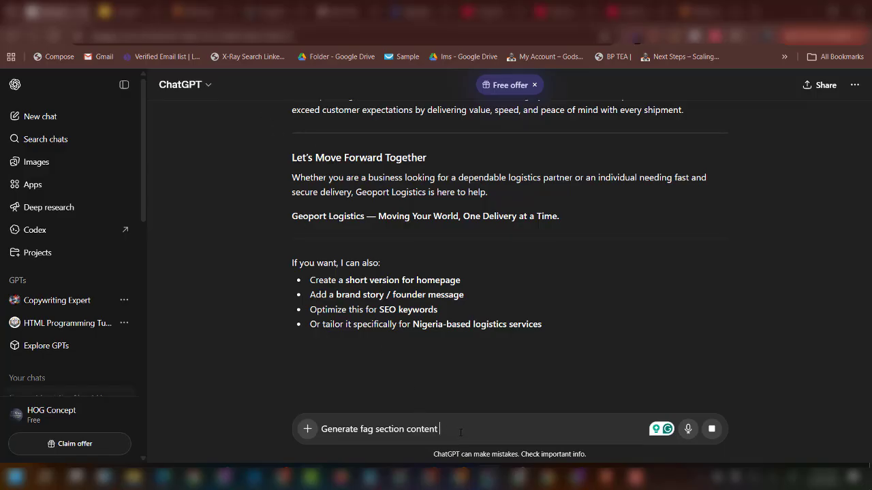
key("ctrl+a")
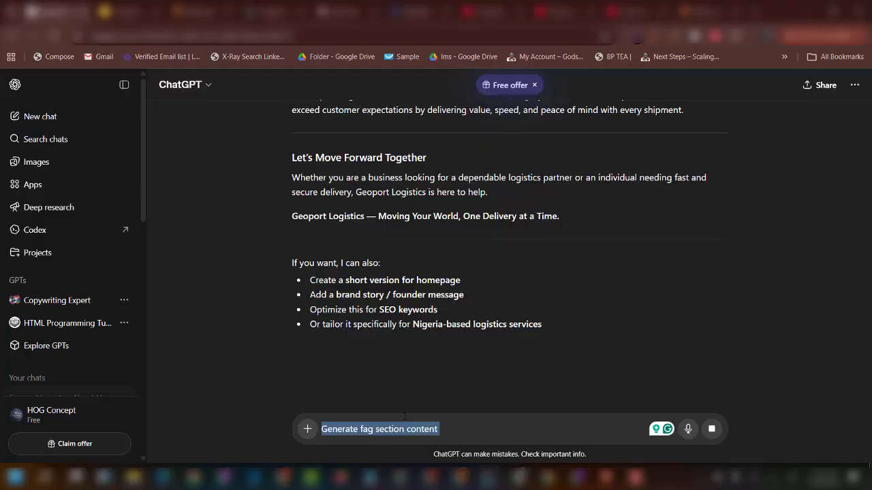
left_click(375, 429)
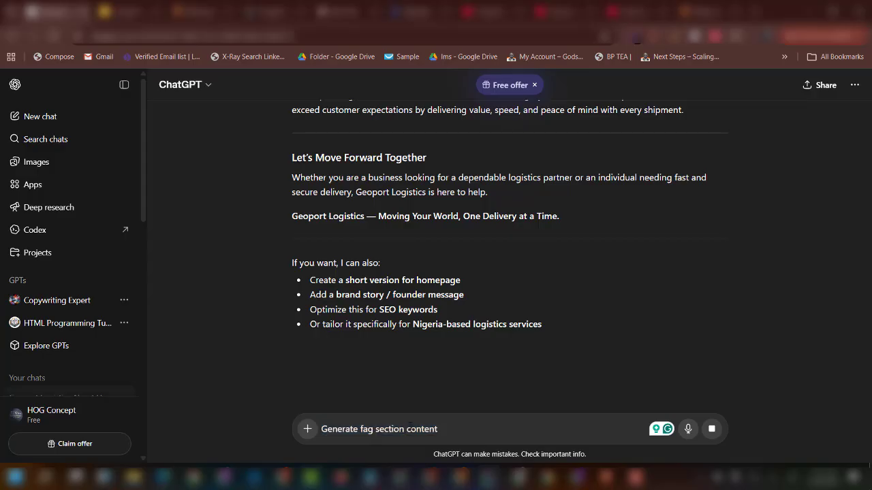
key("BackSpace")
type("q")
Return to Elementor and publish the Home 2 page changes.
left_click(518, 479)
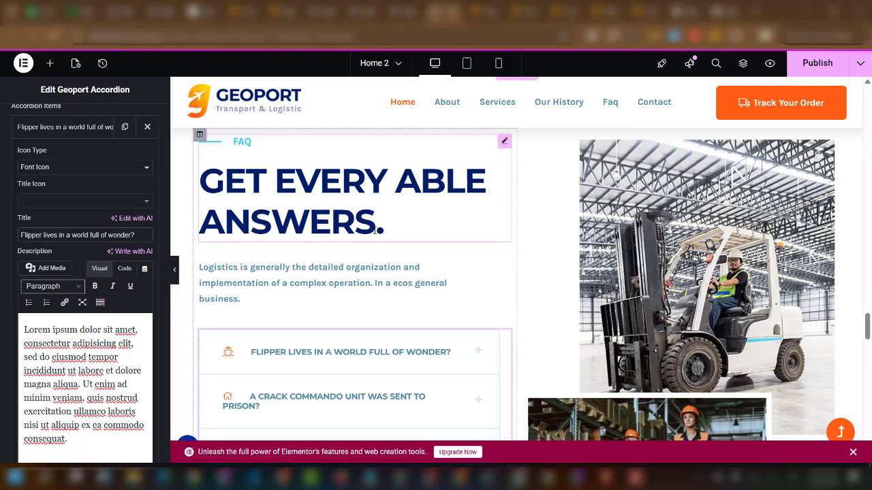
scroll(418, 232, "down", 4)
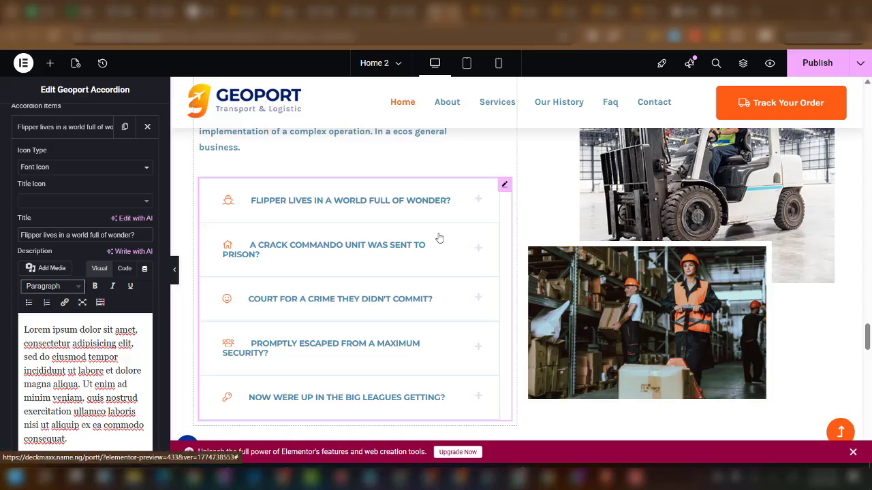
scroll(440, 237, "down", 3)
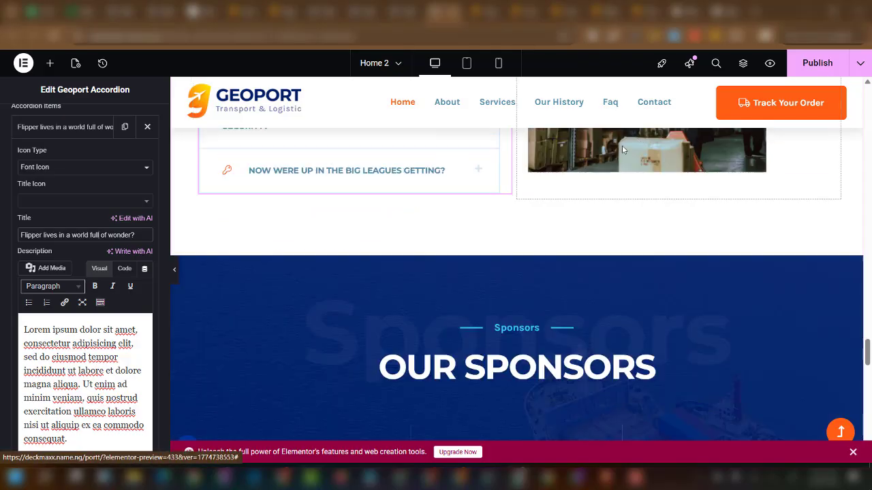
left_click(810, 64)
scroll(554, 265, "down", 8)
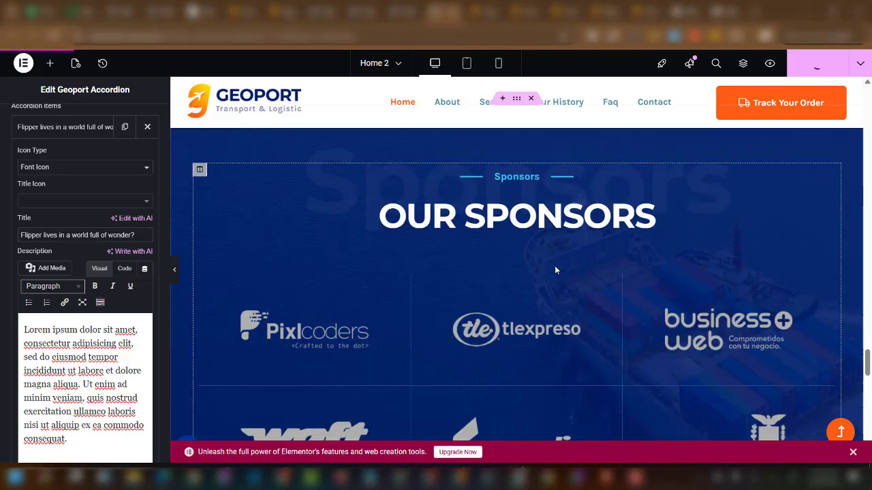
scroll(550, 280, "down", 5)
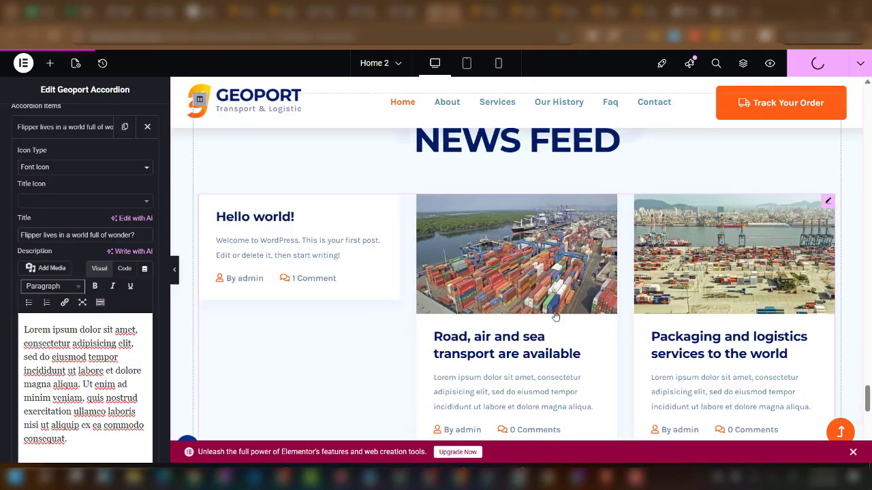
scroll(453, 306, "up", 3)
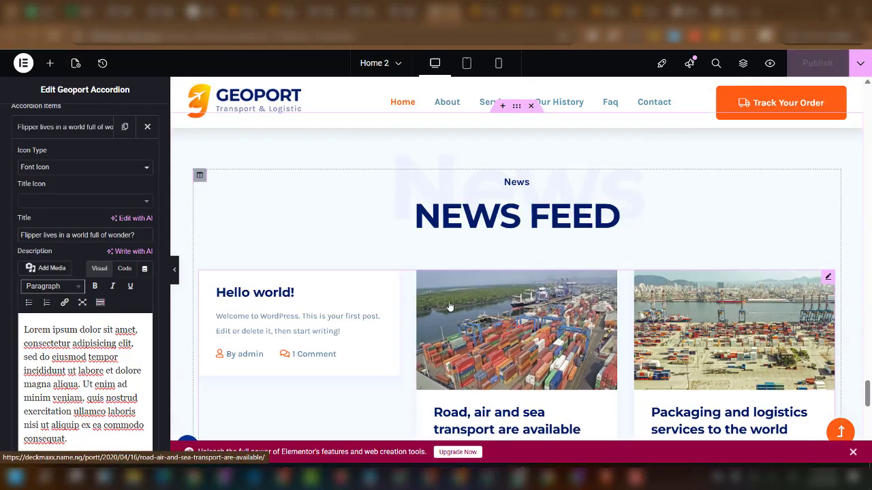
scroll(524, 282, "down", 2)
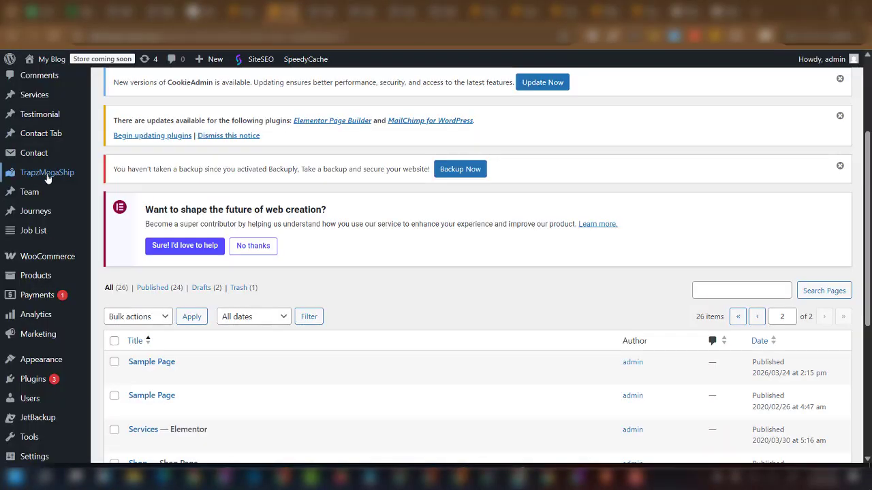
Open Posts > Add Post in a new tab, then go back to ChatGPT.
scroll(30, 205, "up", 3)
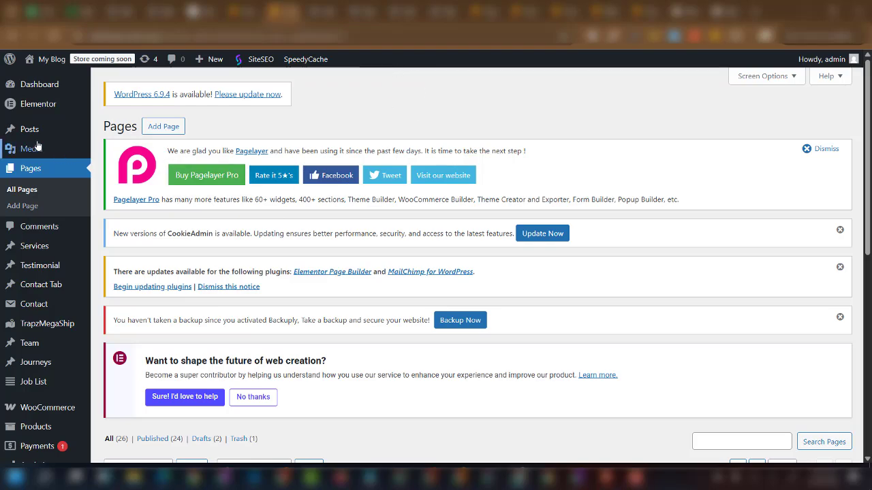
mouse_move(27, 133)
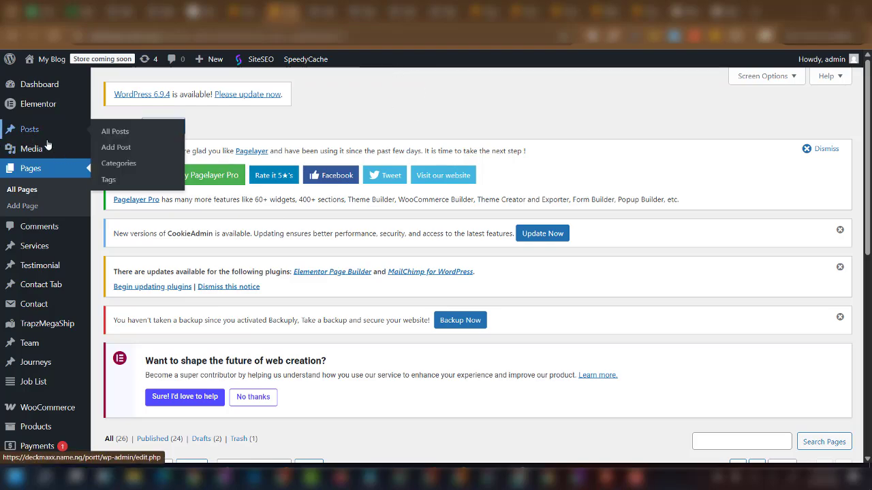
right_click(117, 149)
left_click(193, 162)
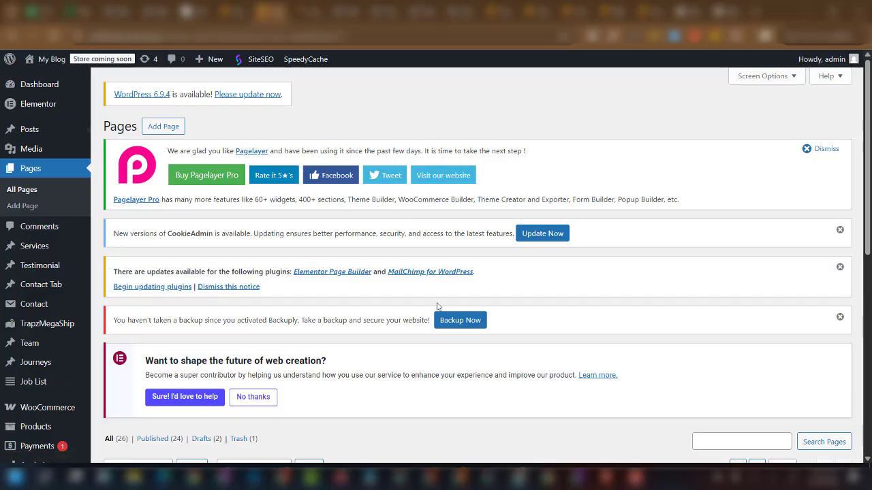
left_click(492, 481)
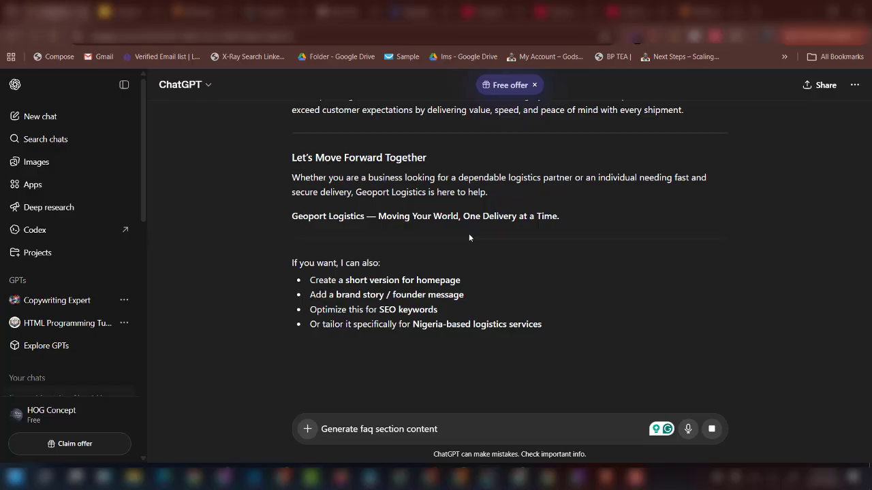
Reload ChatGPT, send 'Generate faq section content', then return to the WordPress Pages list.
key("F5")
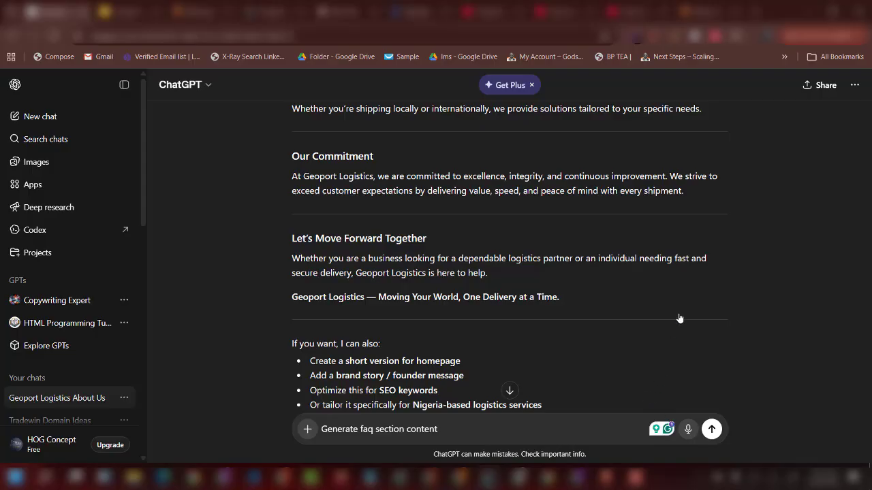
scroll(672, 342, "down", 1)
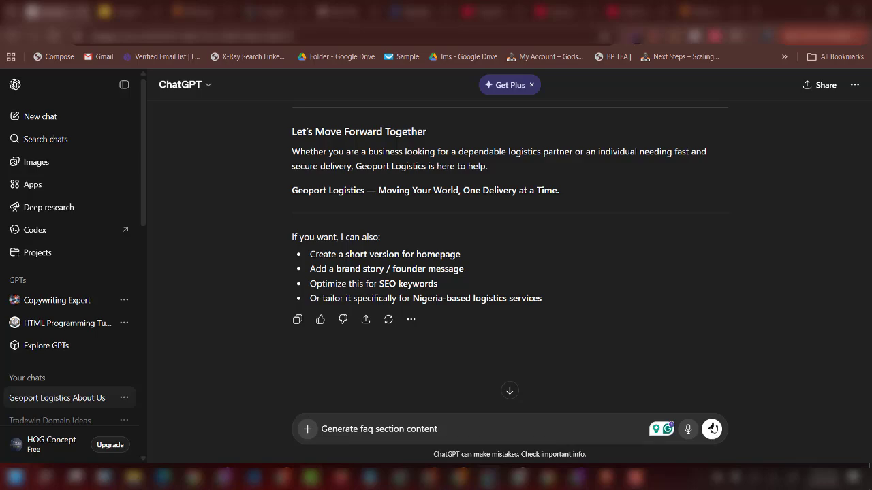
left_click(711, 429)
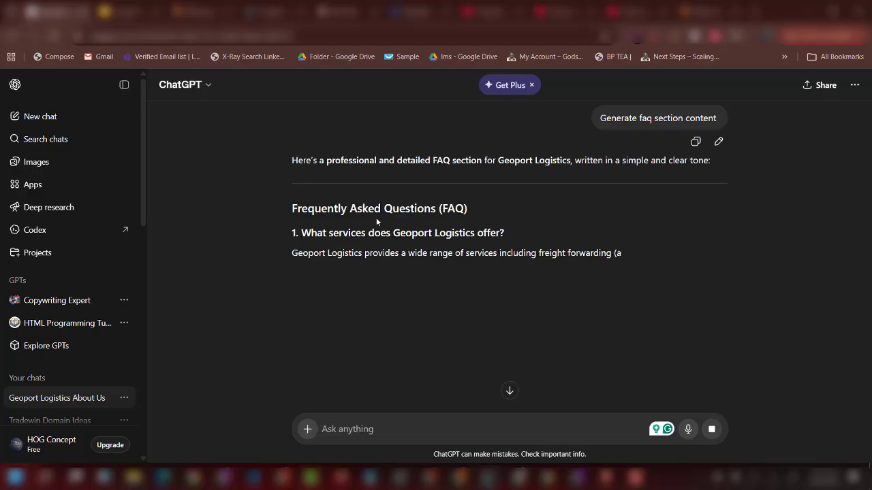
scroll(427, 249, "down", 3)
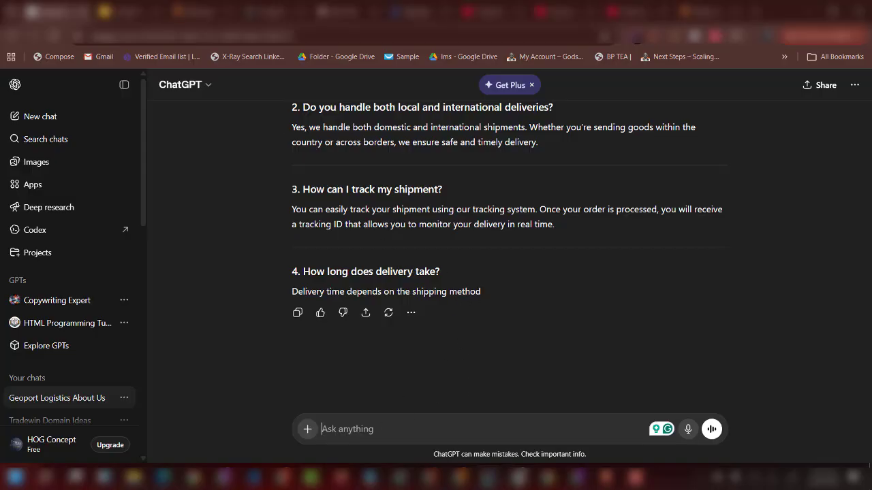
left_click(520, 477)
scroll(375, 354, "down", 1)
scroll(374, 355, "down", 1)
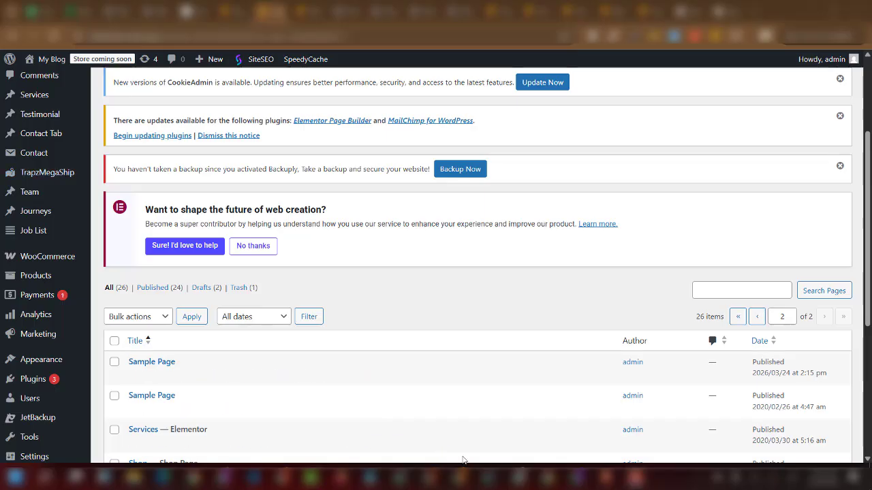
In the Geoport ChatGPT conversation, send the prompt 'give me a blog topic'.
mouse_move(487, 476)
left_click(438, 393)
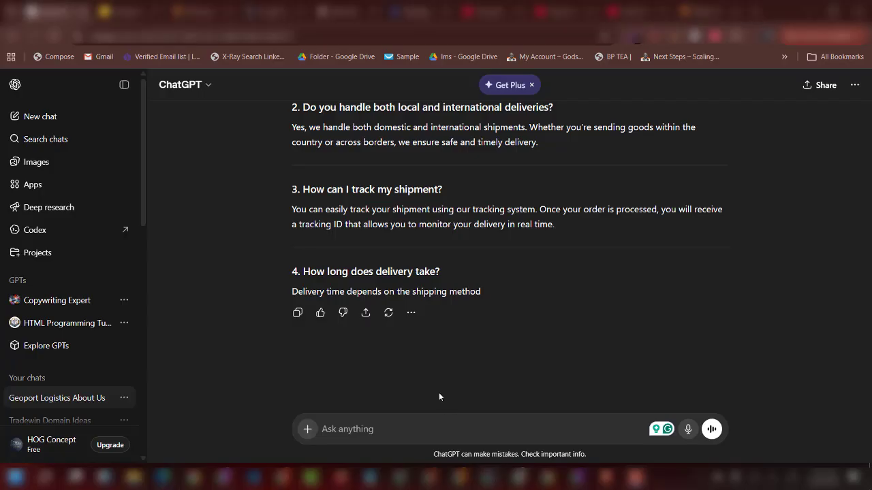
left_click(356, 432)
type("gm")
key("BackSpace")
type("ive")
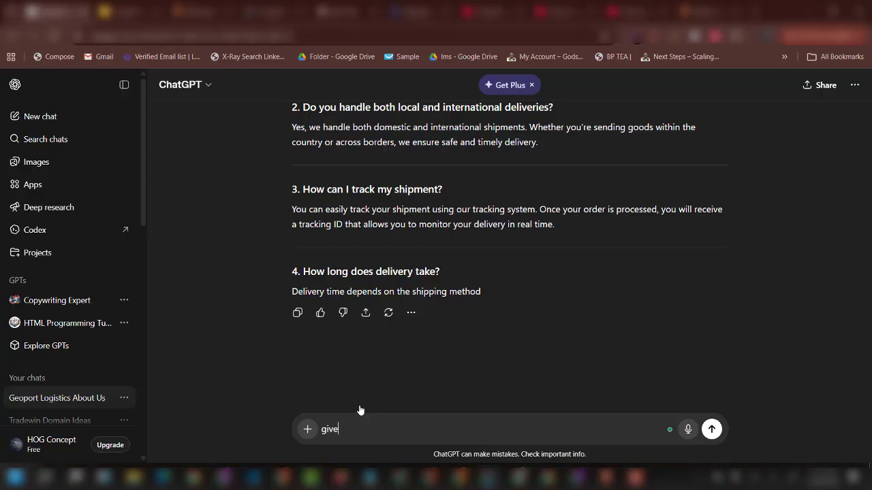
type(" me a blog ")
type("pos")
type("t")
key("BackSpace")
key("BackSpace")
key("BackSpace")
key("BackSpace")
type("topic on")
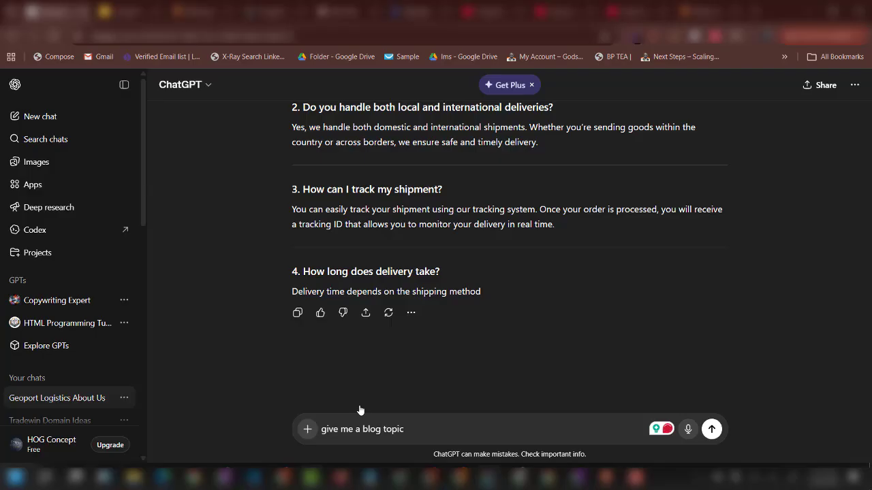
left_click(711, 430)
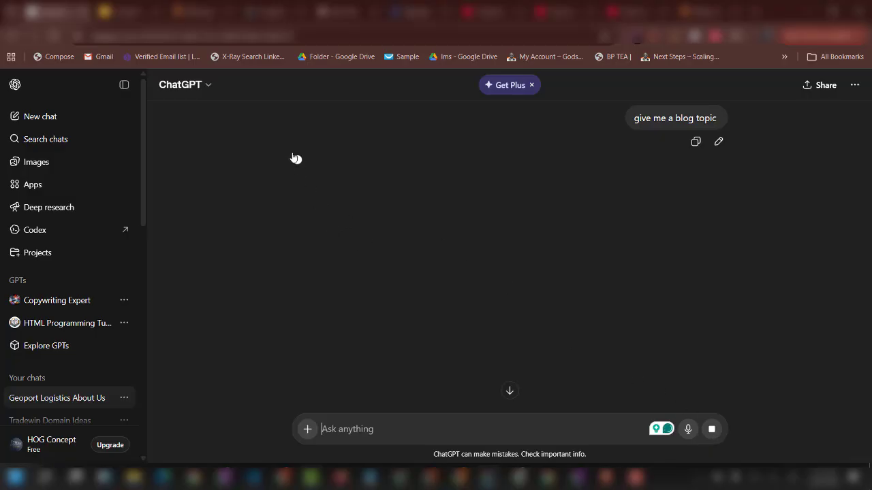
Paste topic '5 Common Logistics Mistakes Businesses Make…' into the prompt and add 'write a blog post on this'.
scroll(366, 256, "down", 2)
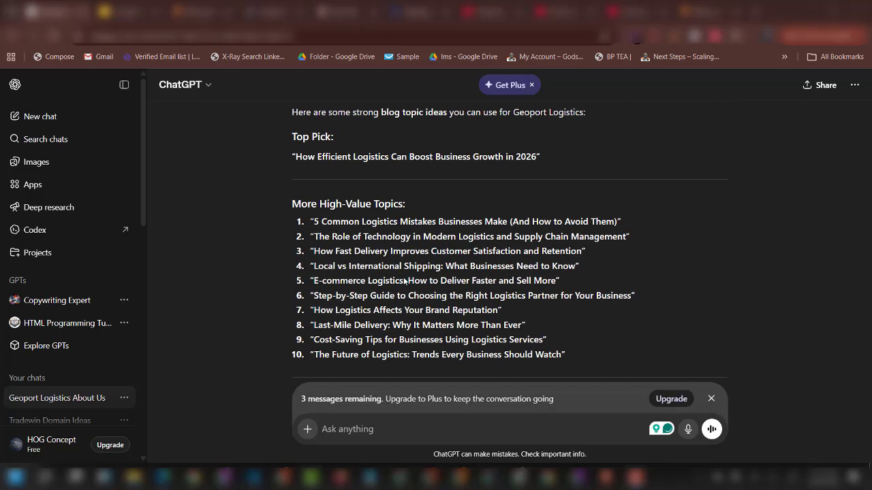
scroll(441, 282, "up", 2)
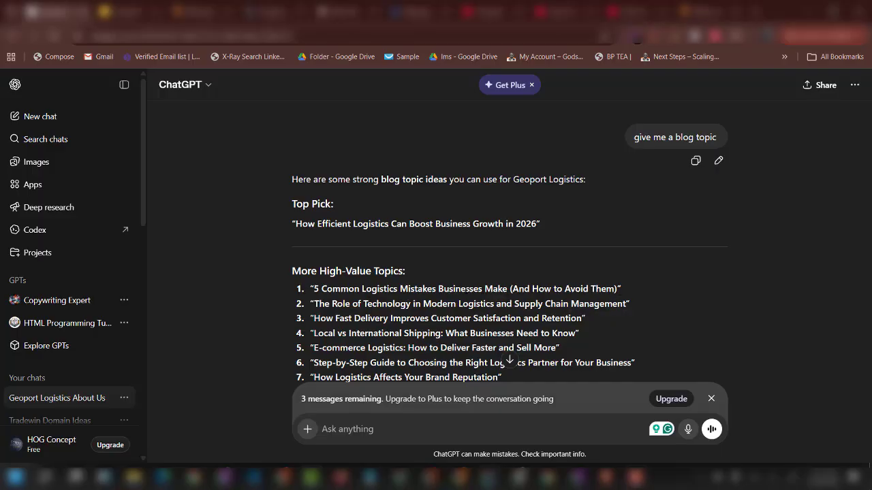
scroll(348, 289, "down", 2)
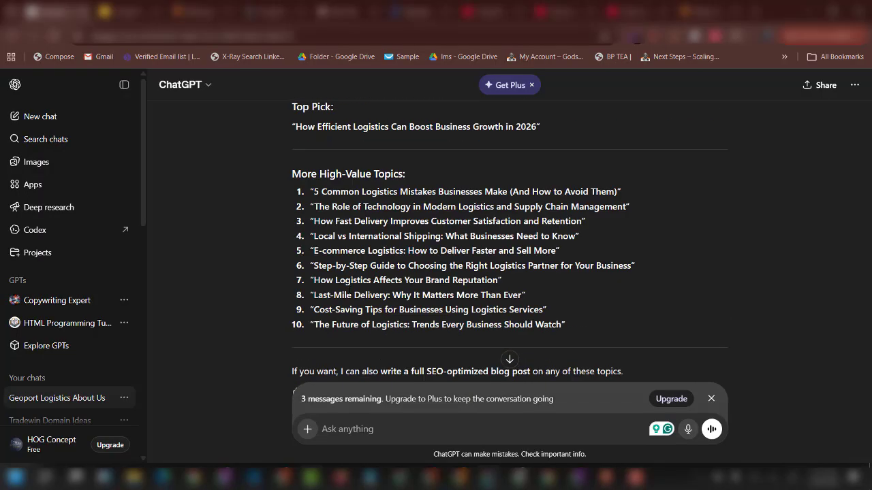
scroll(349, 291, "up", 4)
scroll(348, 290, "down", 4)
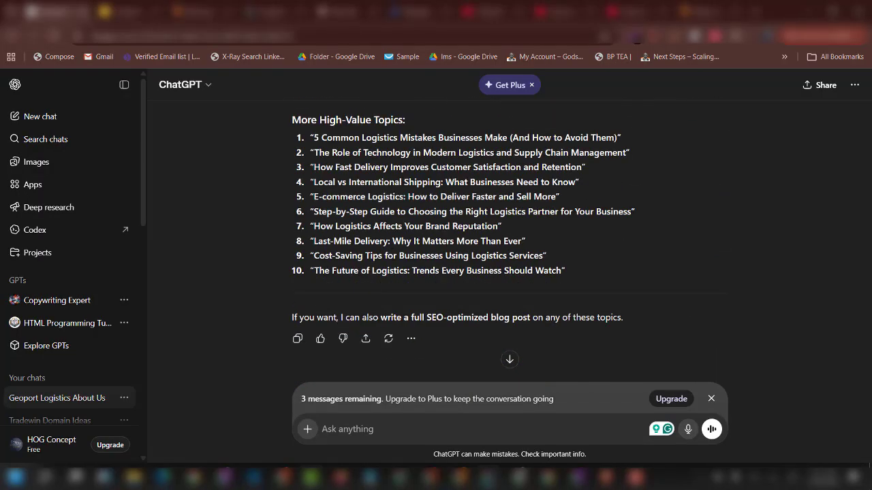
left_click_drag(341, 137, 617, 137)
scroll(395, 254, "up", 2)
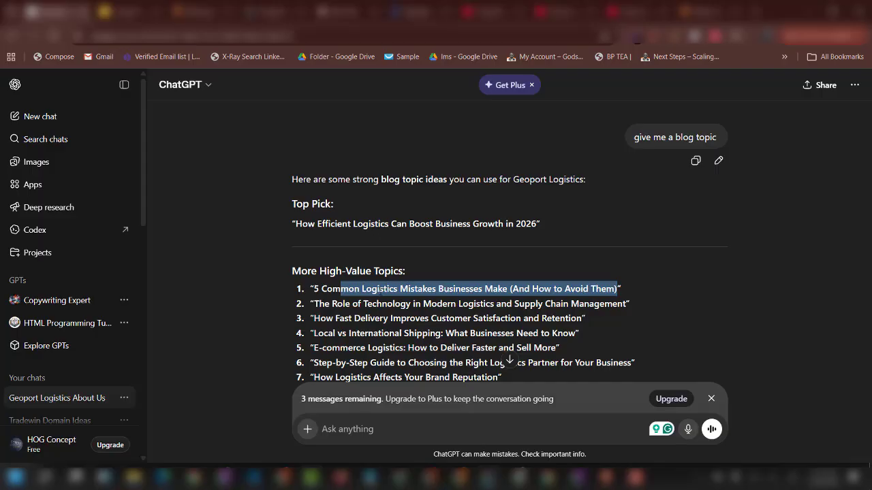
left_click_drag(313, 288, 618, 289)
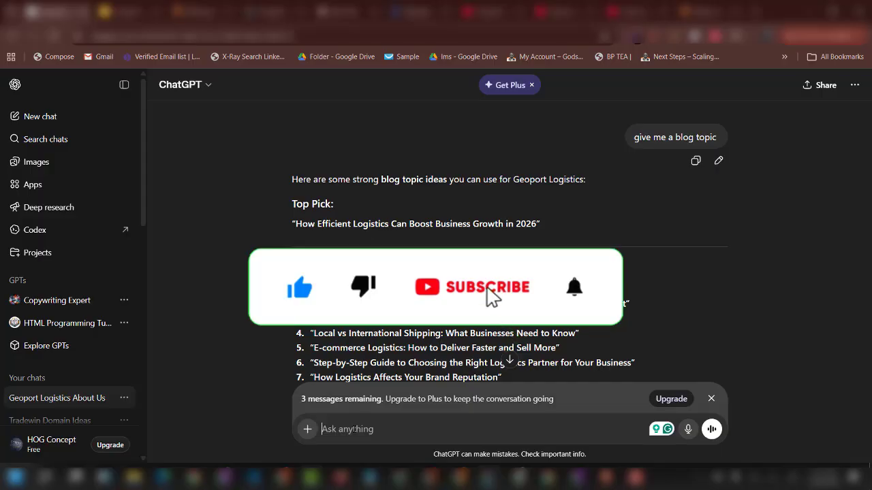
type("5 Common Logistics Mistakes Businesses Make (And How to Avoid Them)")
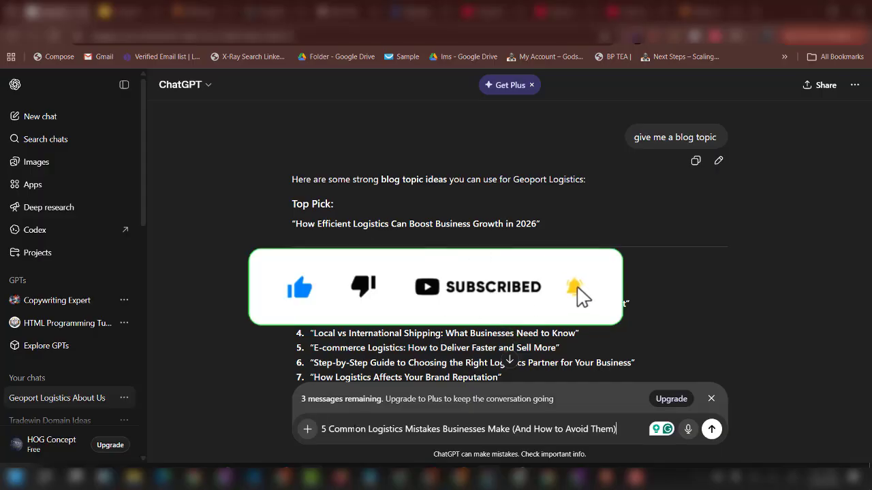
type("write a blog p")
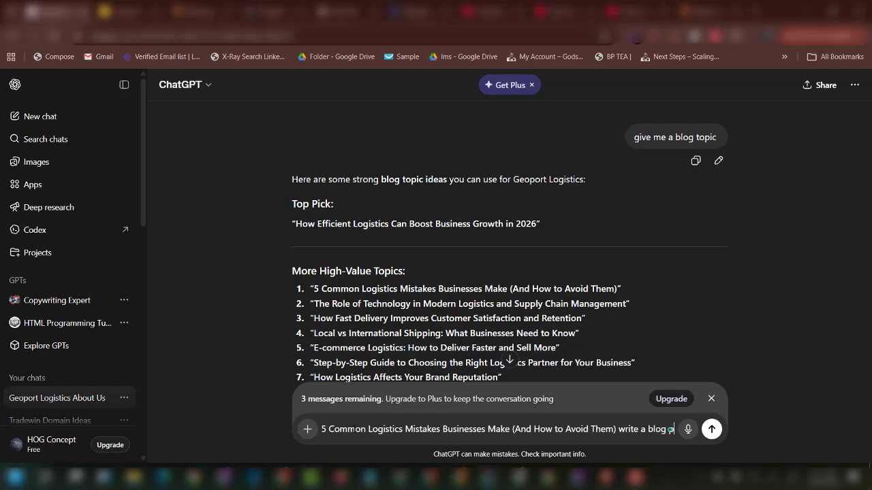
type("ost ")
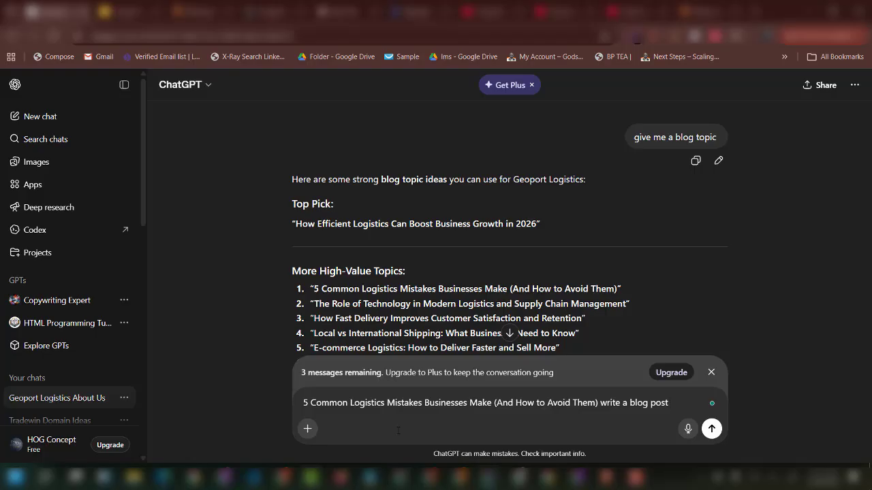
type("on thi")
Send ChatGPT the request for the common logistics mistakes blog post.
type("s")
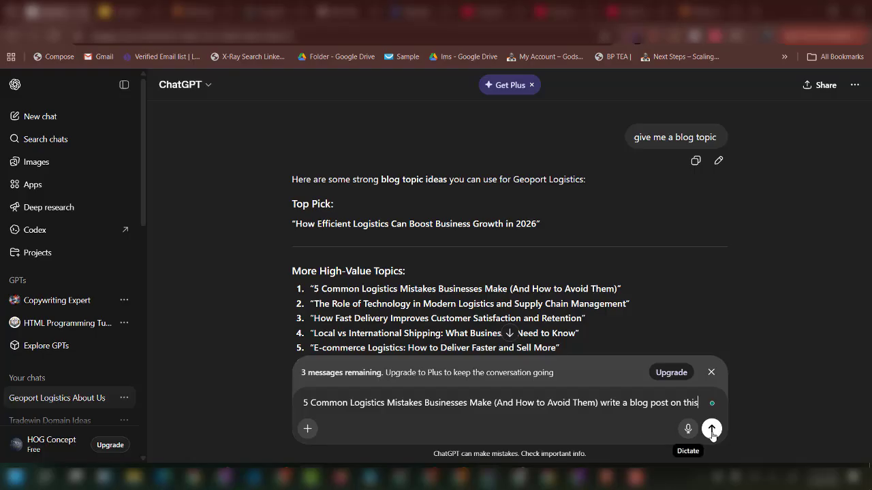
left_click(712, 429)
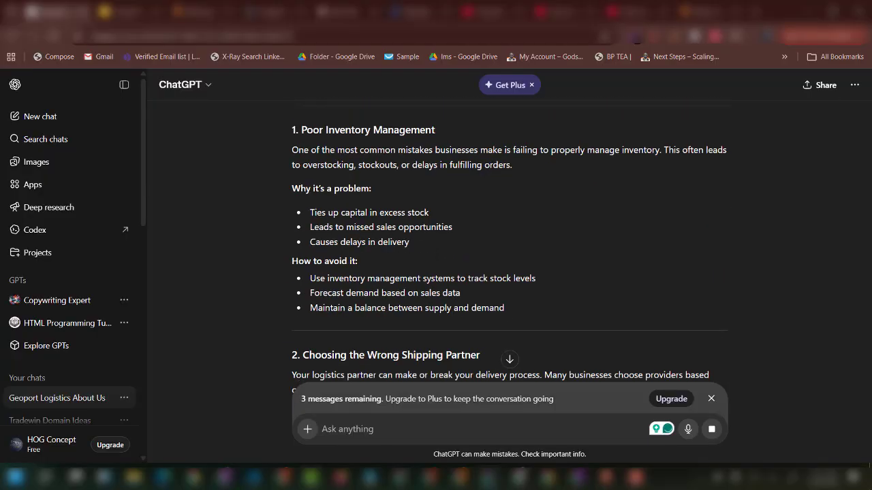
scroll(509, 245, "up", 9)
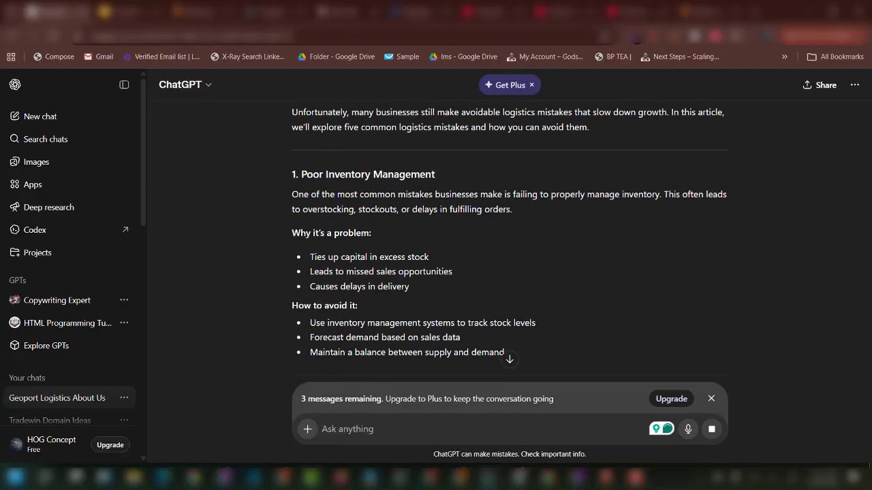
scroll(510, 246, "down", 3)
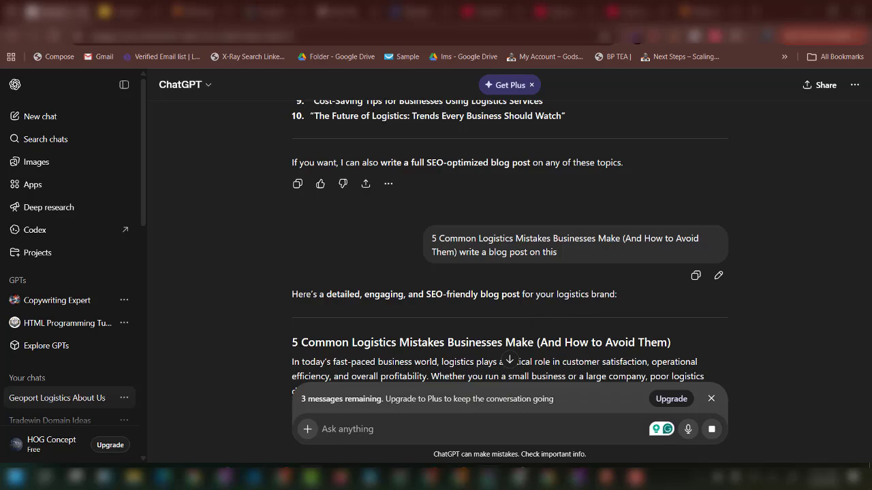
Copy the generated post's title heading, '5 Common Logistics Mistakes…'.
triple_click(447, 340)
key("ctrl+c")
scroll(448, 336, "down", 3)
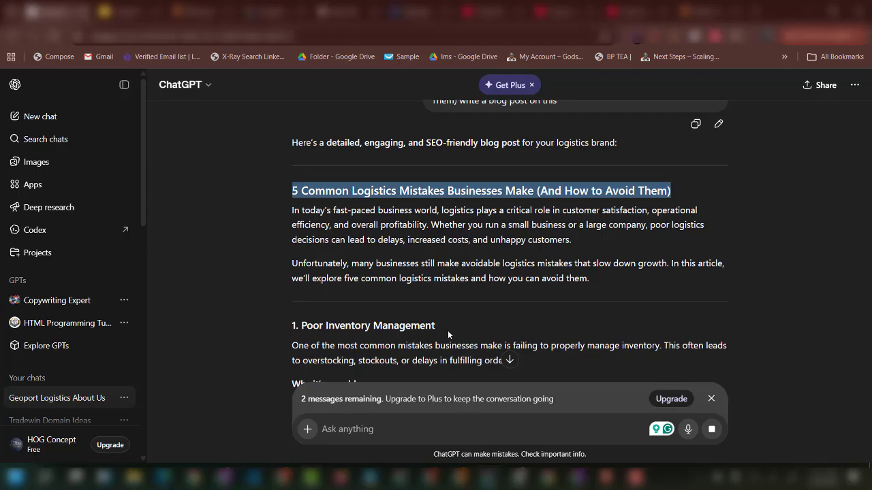
right_click(448, 194)
left_click(467, 209)
Add a new post titled '5 Common Logistics Mistakes Businesses Make (And How to Avoid Them)'.
left_click(520, 474)
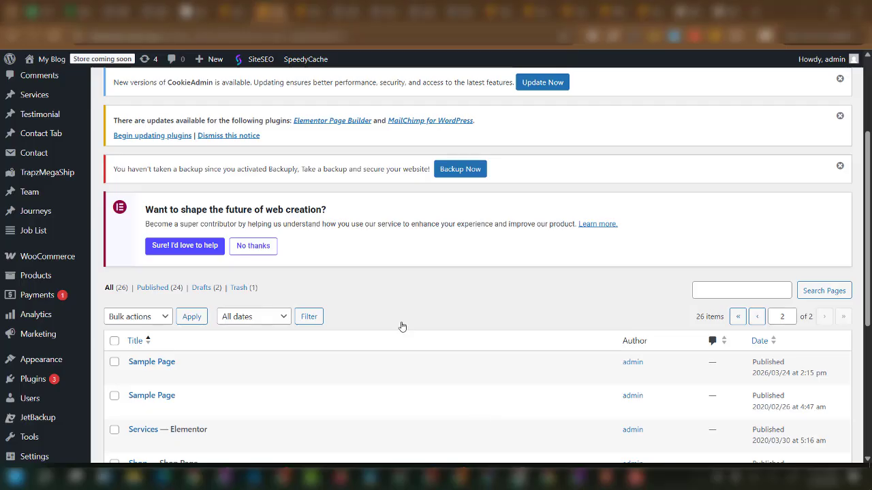
scroll(215, 99, "up", 3)
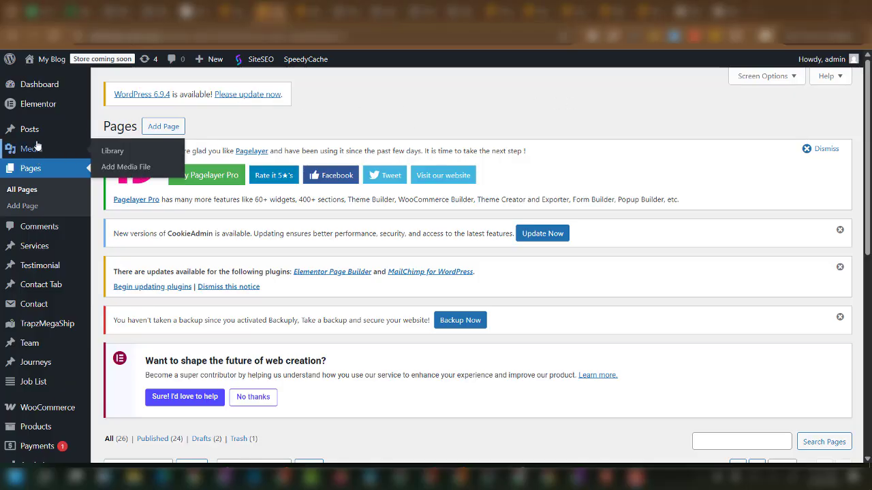
mouse_move(31, 135)
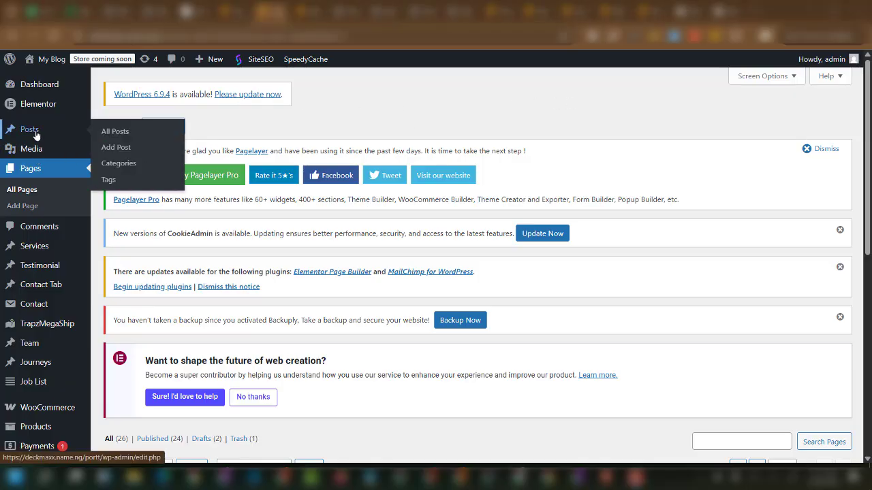
left_click(116, 149)
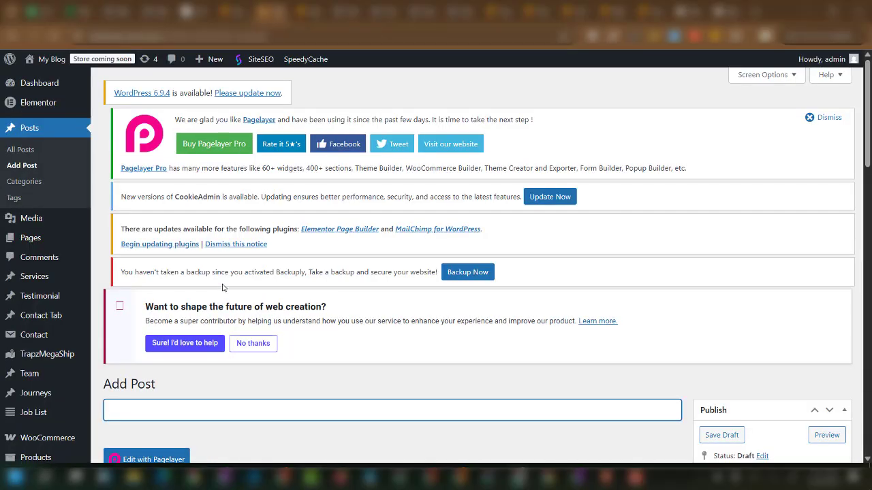
scroll(142, 205, "down", 3)
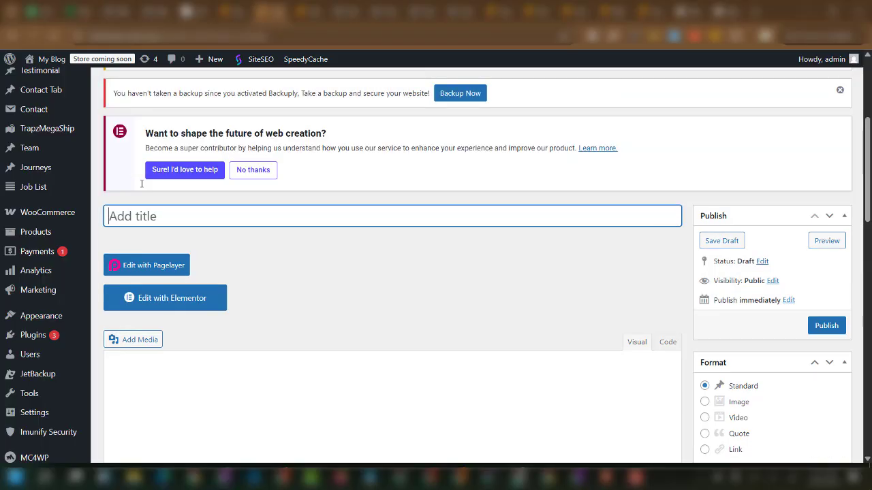
key("ctrl+v")
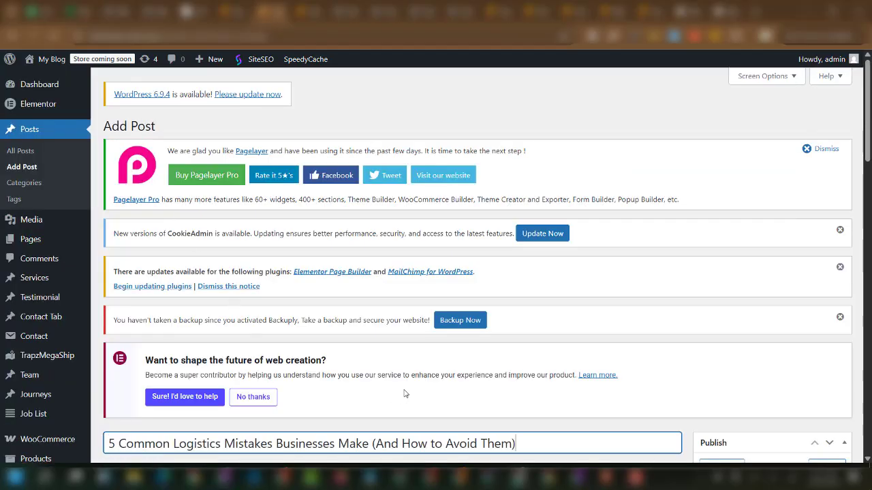
Copy the selected ChatGPT text and paste it into the post body as its title line.
left_click(489, 477)
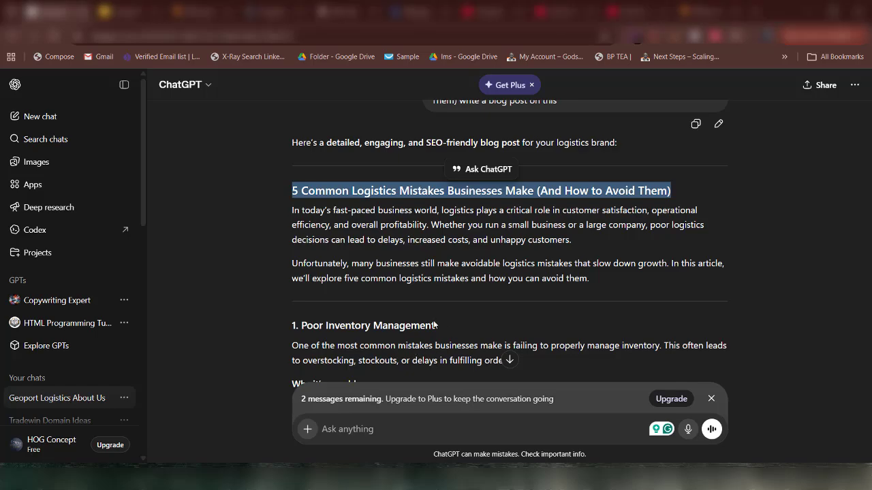
scroll(442, 307, "down", 10)
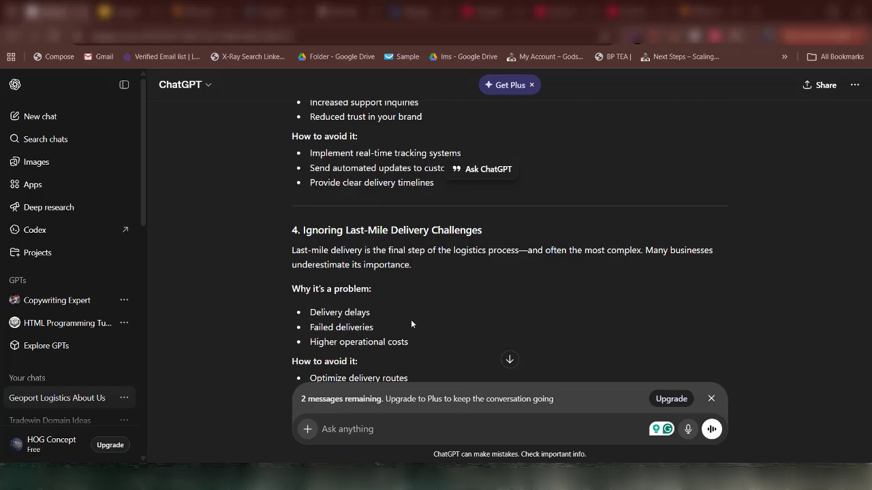
scroll(411, 320, "up", 10)
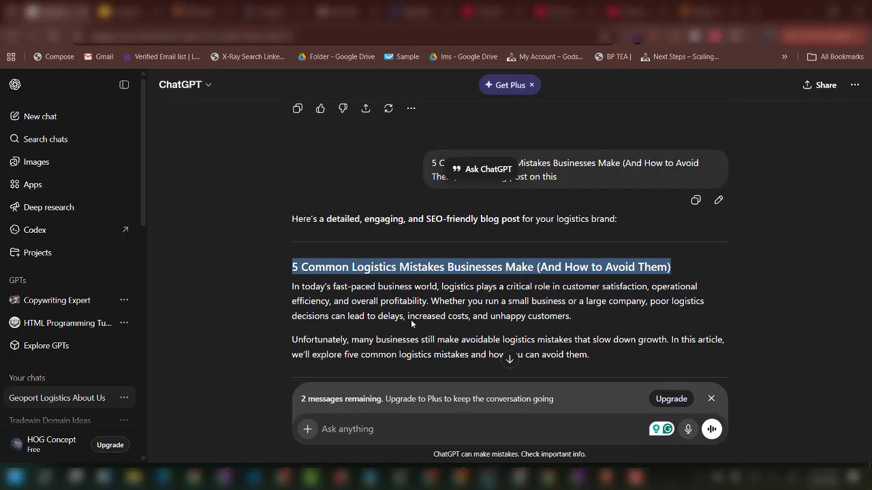
scroll(411, 319, "down", 5)
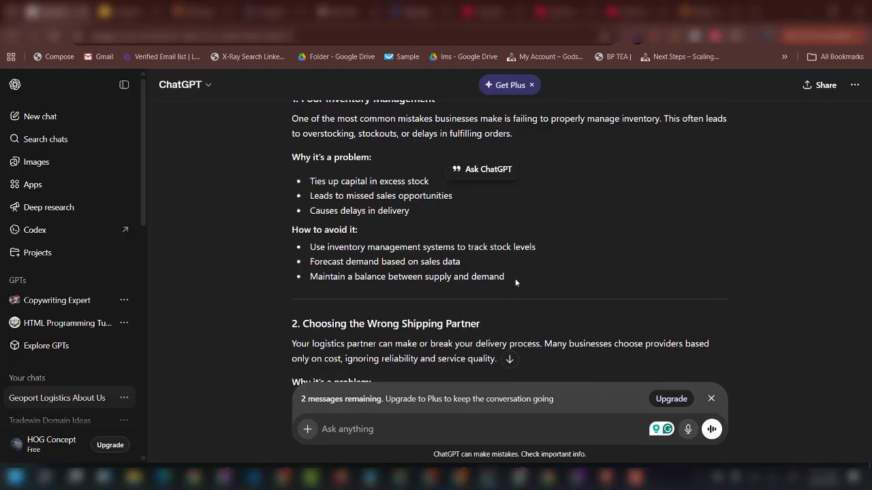
left_click_drag(515, 278, 320, 297)
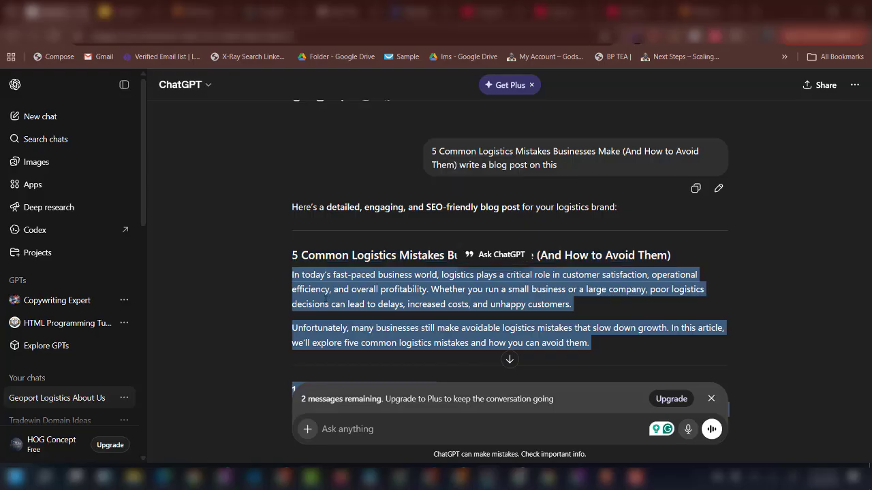
right_click(361, 295)
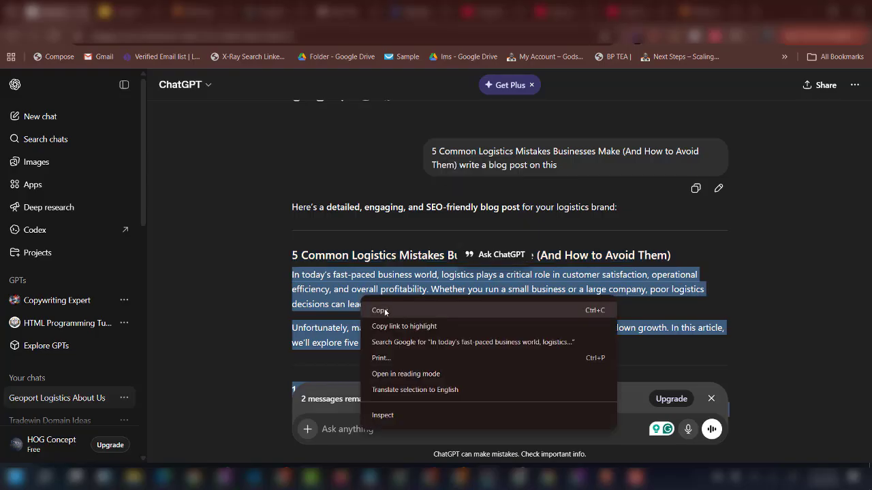
left_click(387, 310)
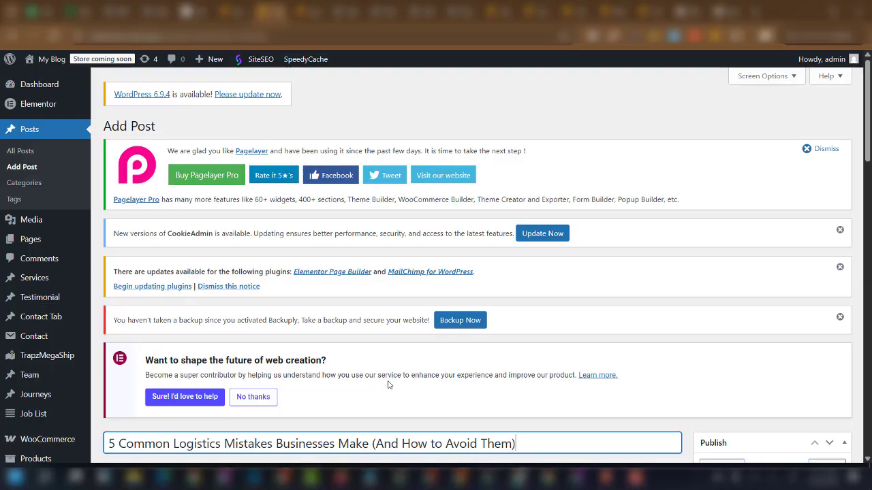
scroll(286, 378, "down", 3)
left_click(128, 385)
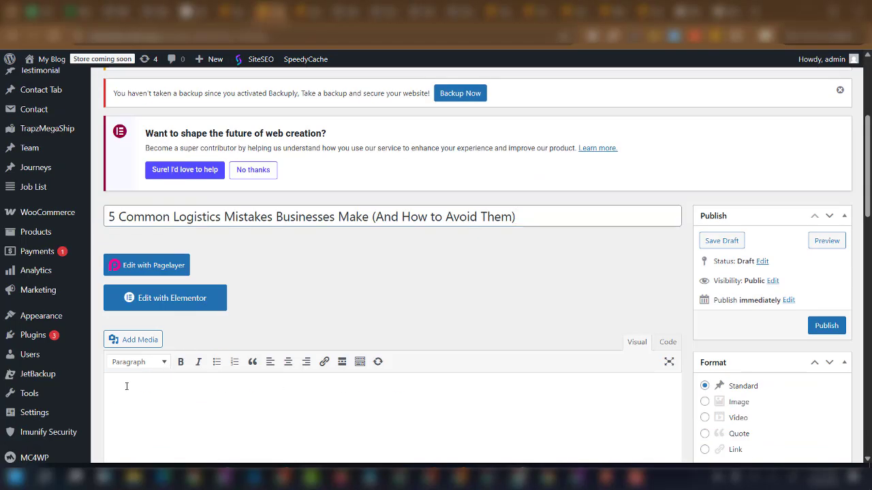
key("ctrl+v")
Copy the full selected blog article from the ChatGPT reply.
scroll(330, 399, "down", 2)
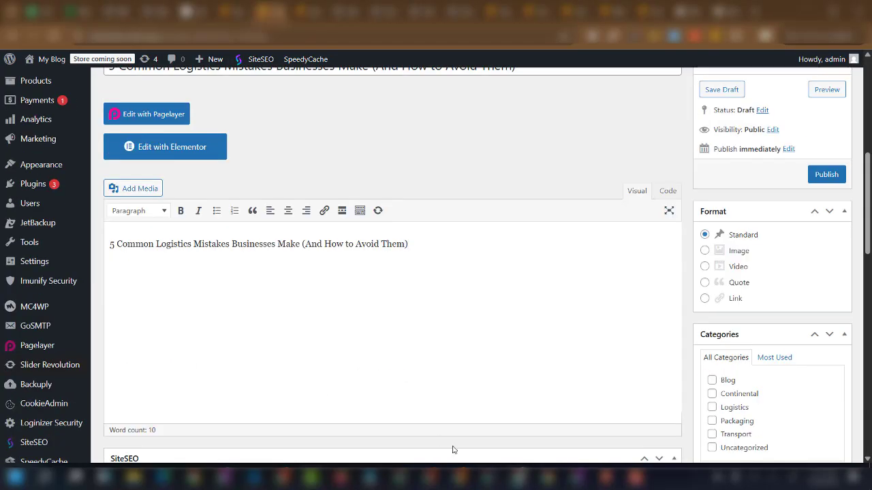
left_click(485, 478)
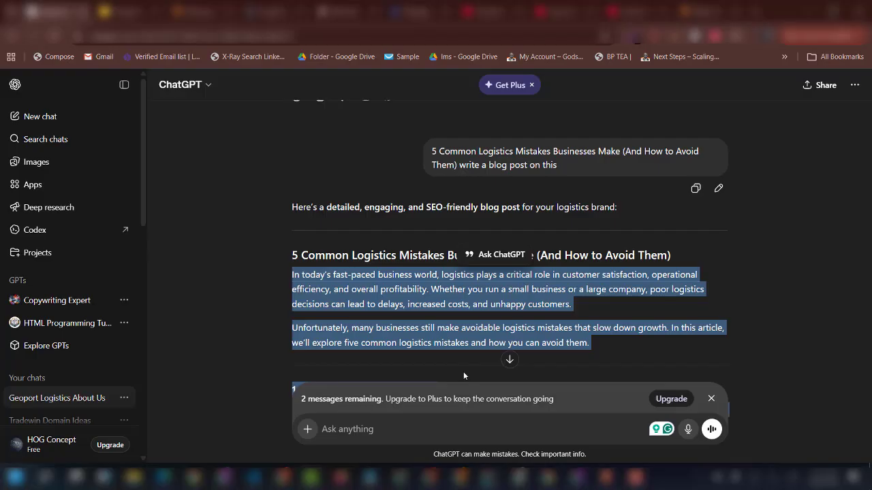
right_click(460, 299)
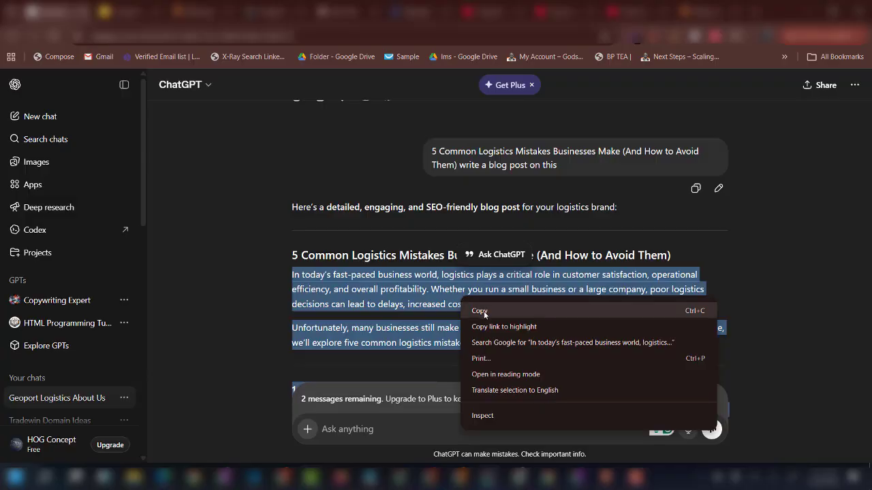
left_click(484, 310)
Replace the post body with the full article and delete the divider under the intro.
left_click(519, 477)
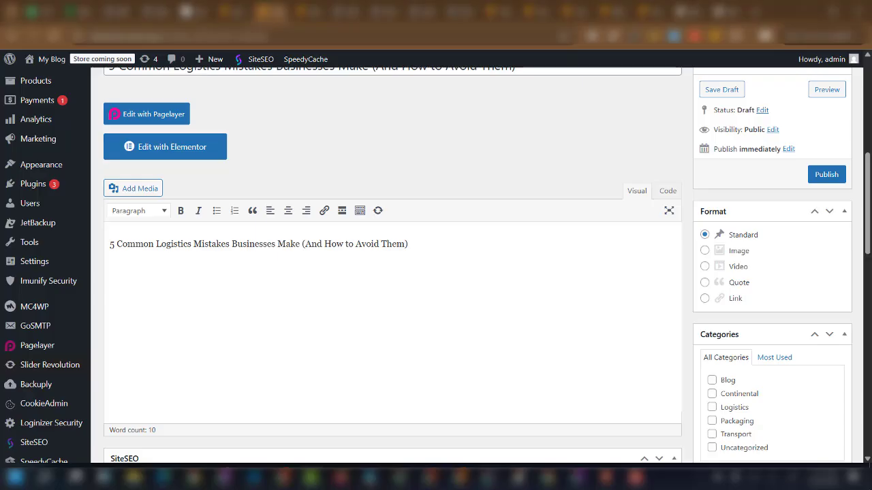
key("ctrl+a")
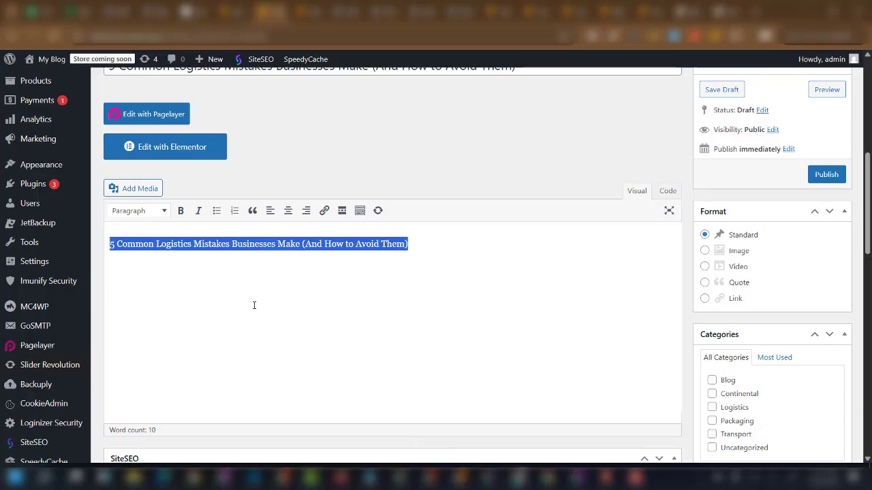
key("ctrl+v")
left_click(353, 228)
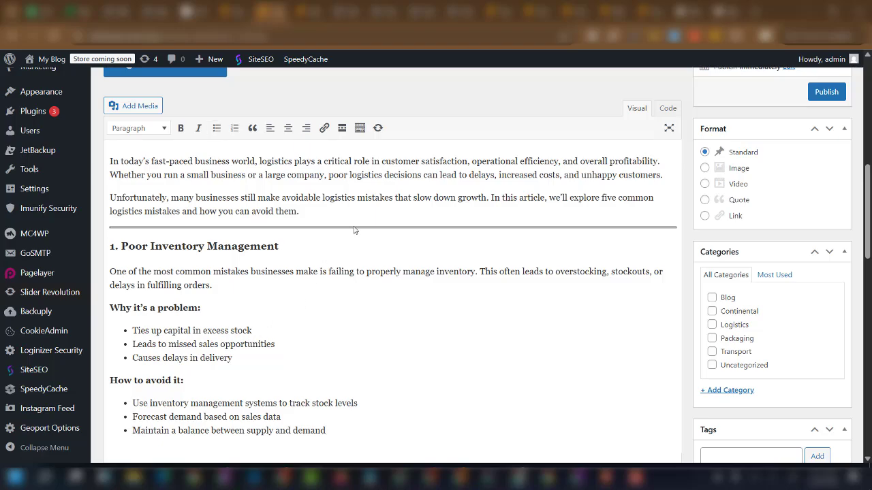
key("Delete")
Add the post to the Uncategorized category.
scroll(275, 311, "up", 3)
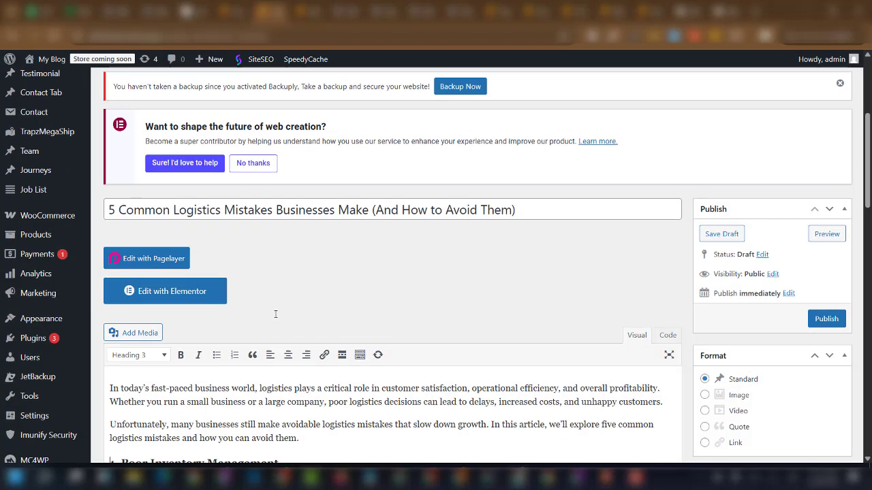
scroll(275, 311, "down", 3)
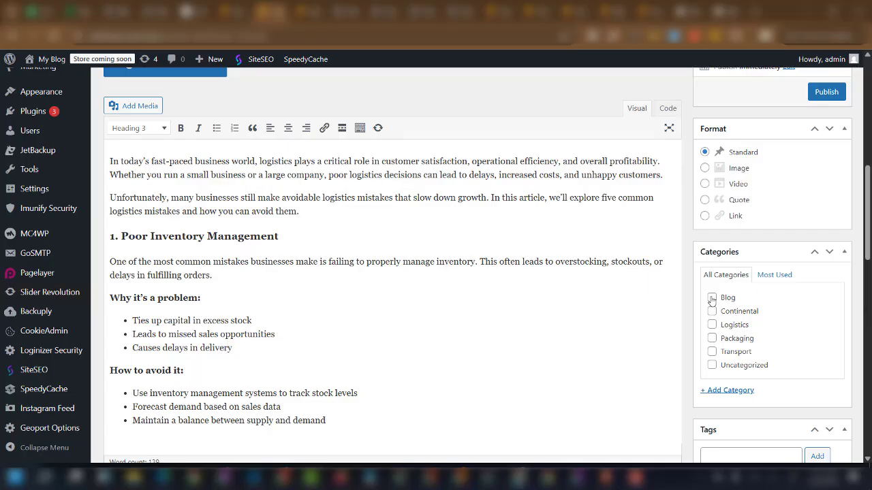
left_click(712, 366)
Set the two-workers photo services-download_bg.jpg as the post's featured image.
scroll(725, 369, "down", 10)
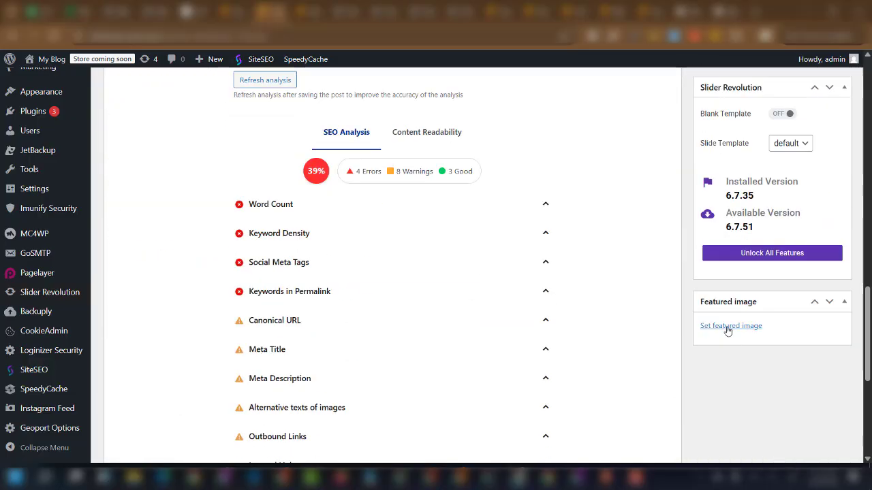
left_click(727, 328)
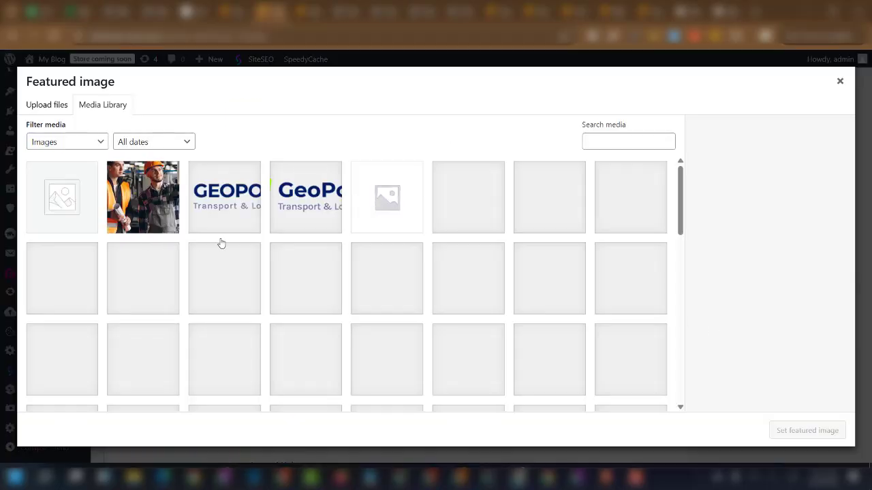
left_click(152, 216)
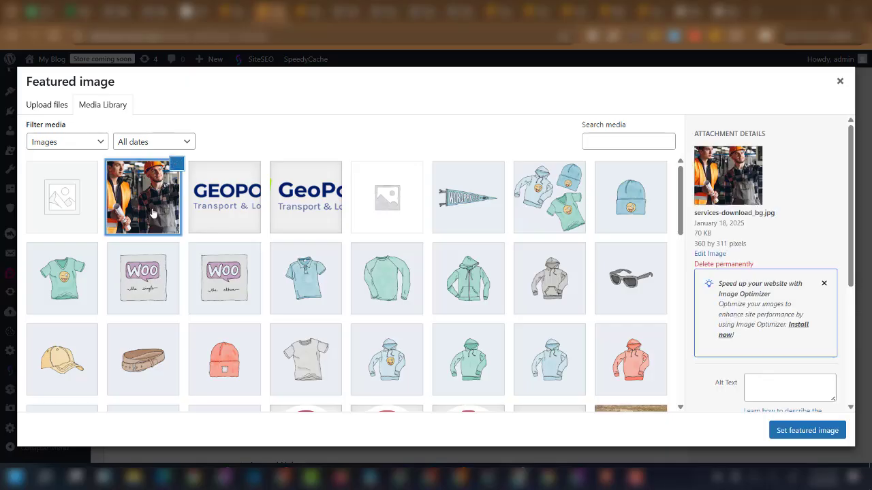
left_click(790, 430)
Publish the logistics-mistakes blog post.
scroll(760, 311, "up", 5)
scroll(760, 311, "up", 5)
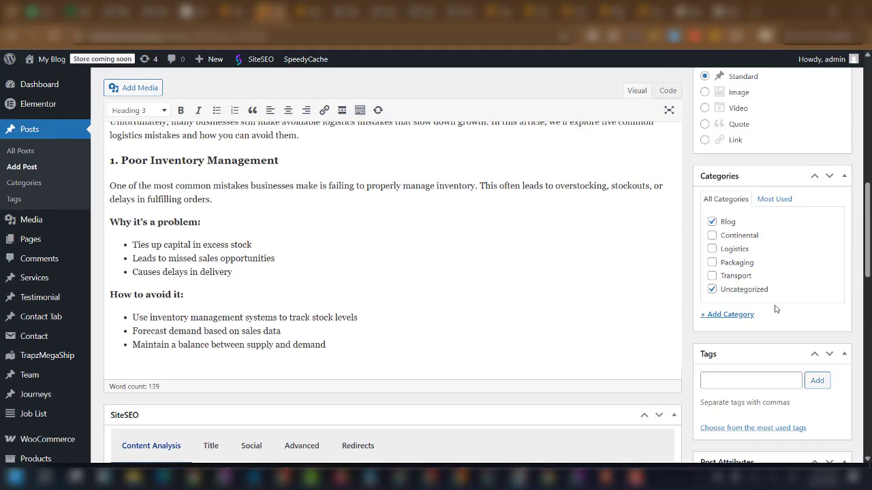
left_click(826, 168)
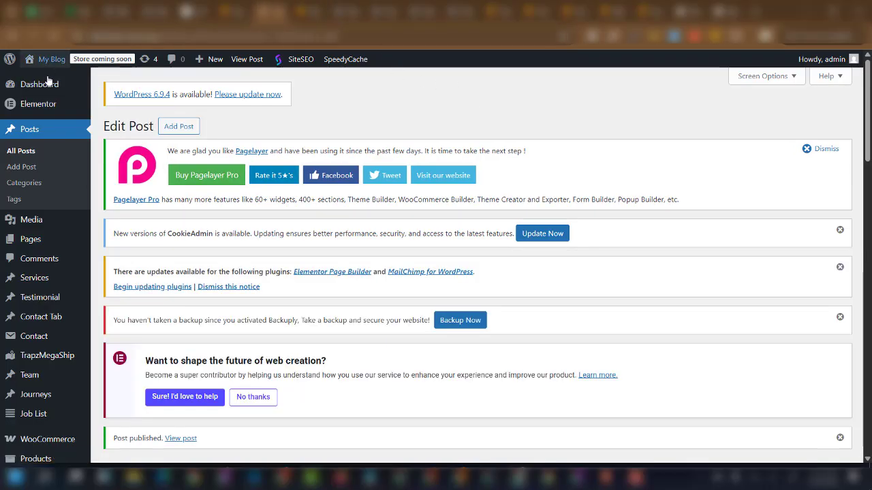
Open the live GeoPort site in a new tab and find the new post in the News Feed.
right_click(49, 79)
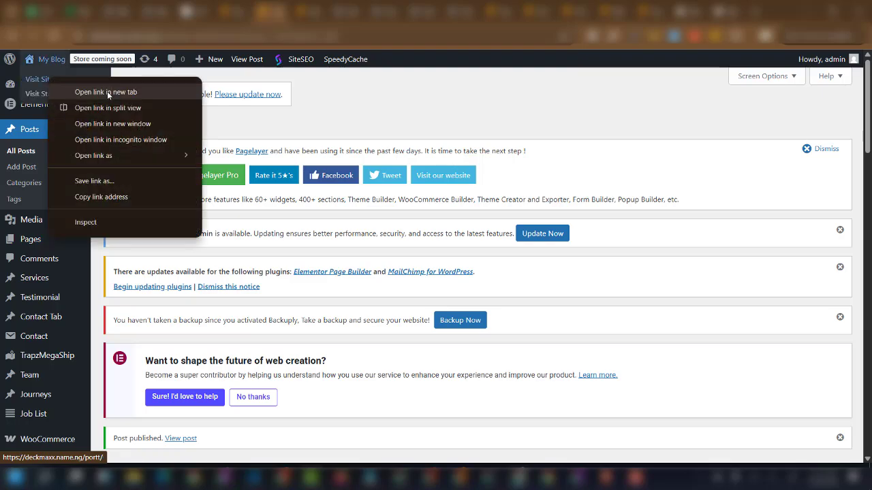
left_click(107, 91)
left_click(328, 11)
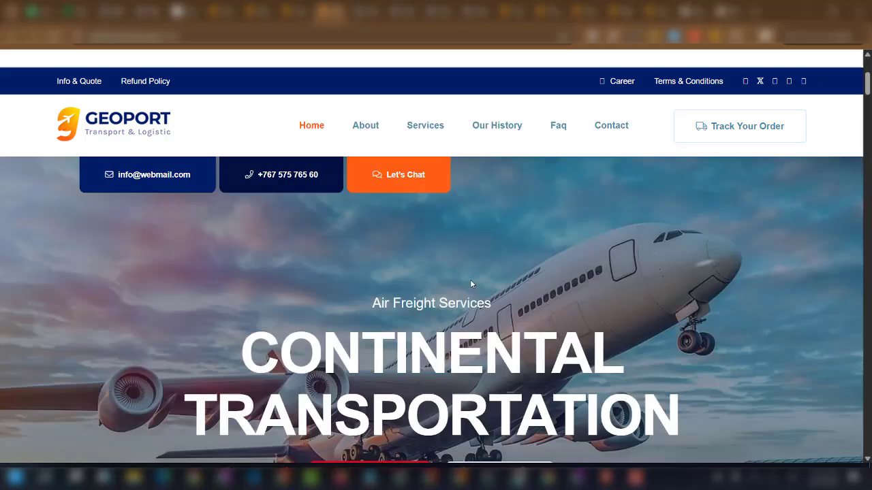
scroll(470, 284, "down", 20)
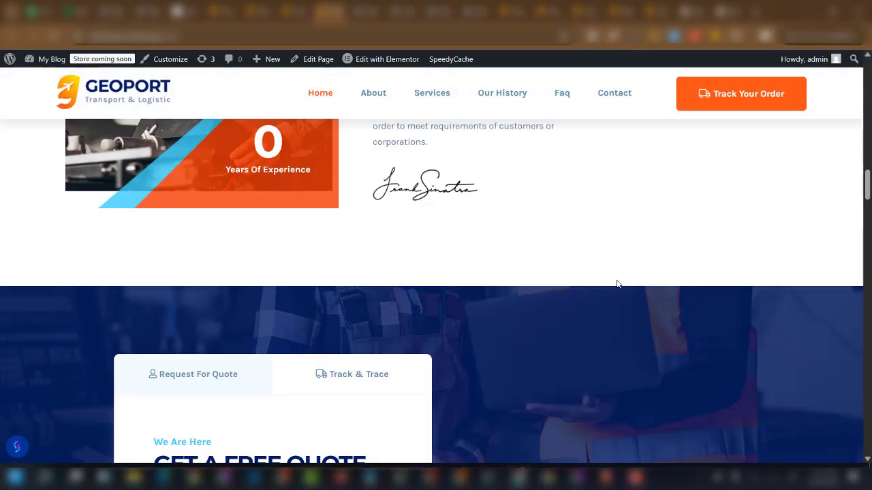
scroll(617, 284, "down", 15)
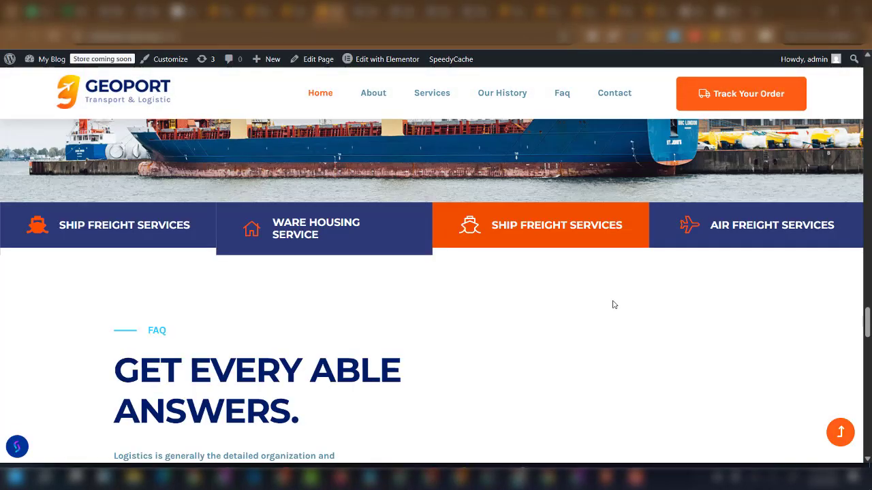
scroll(615, 305, "down", 20)
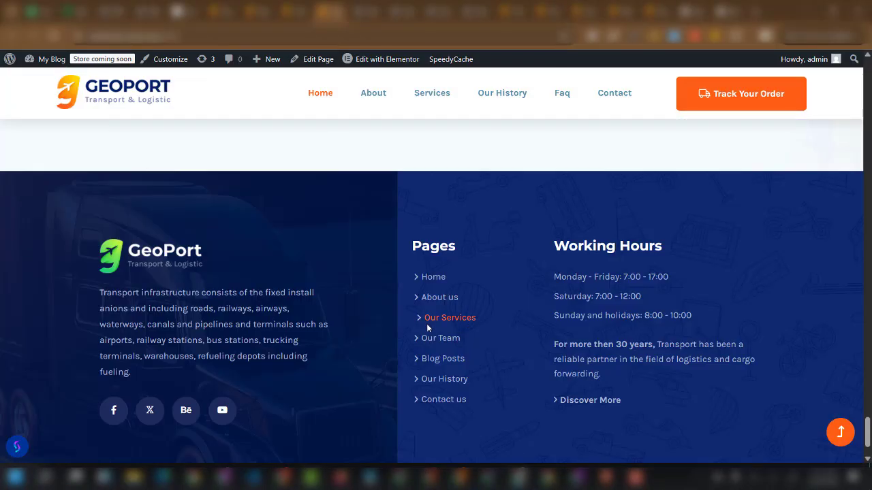
scroll(426, 323, "up", 5)
scroll(284, 323, "up", 2)
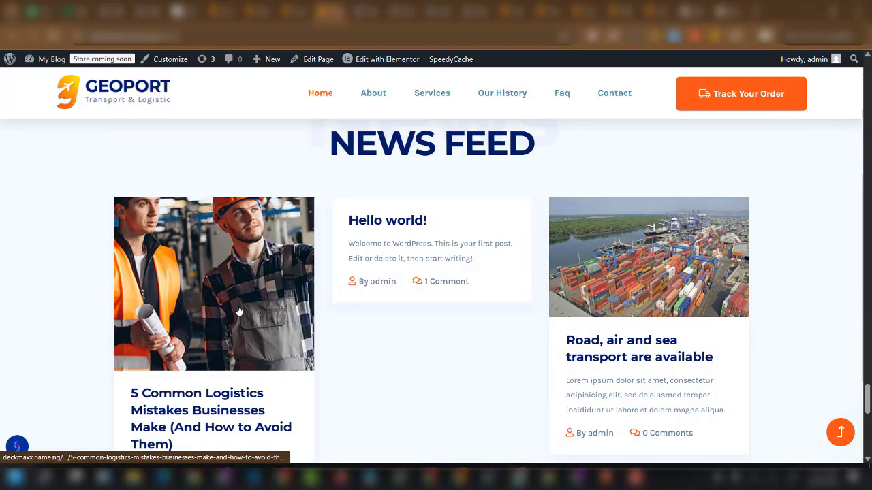
scroll(225, 306, "down", 2)
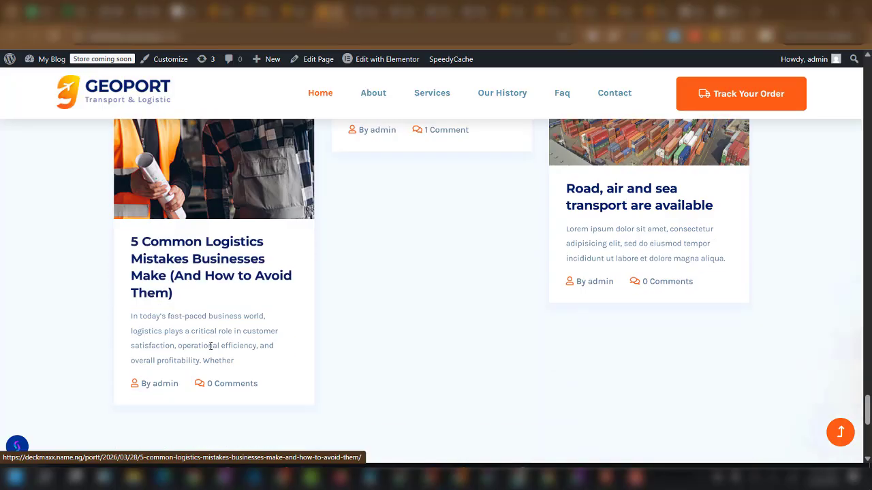
scroll(215, 359, "up", 2)
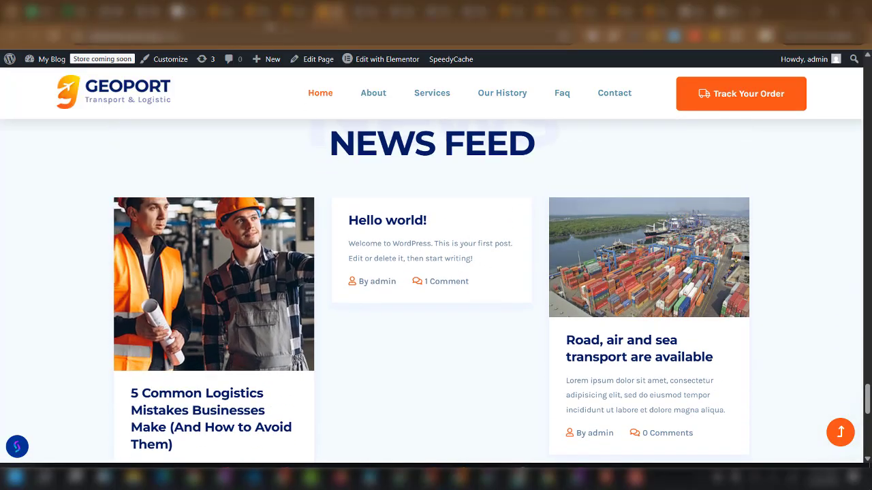
left_click(257, 12)
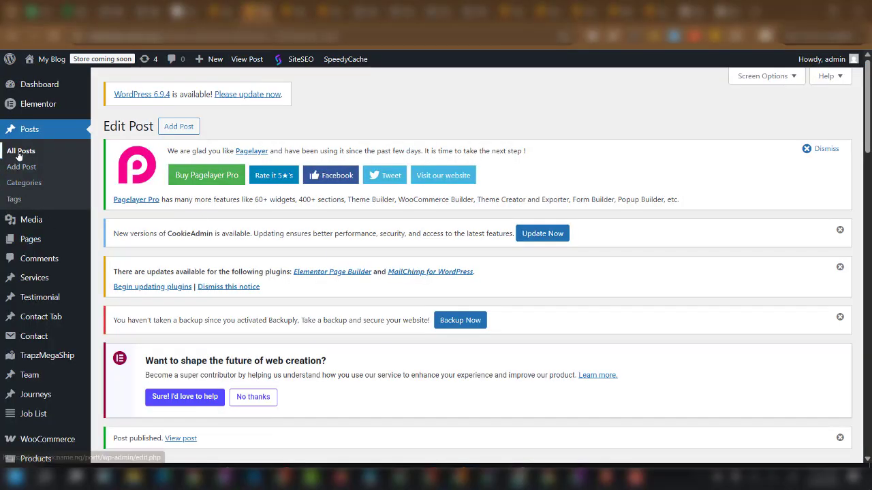
scroll(264, 304, "down", 2)
key("alt+Left")
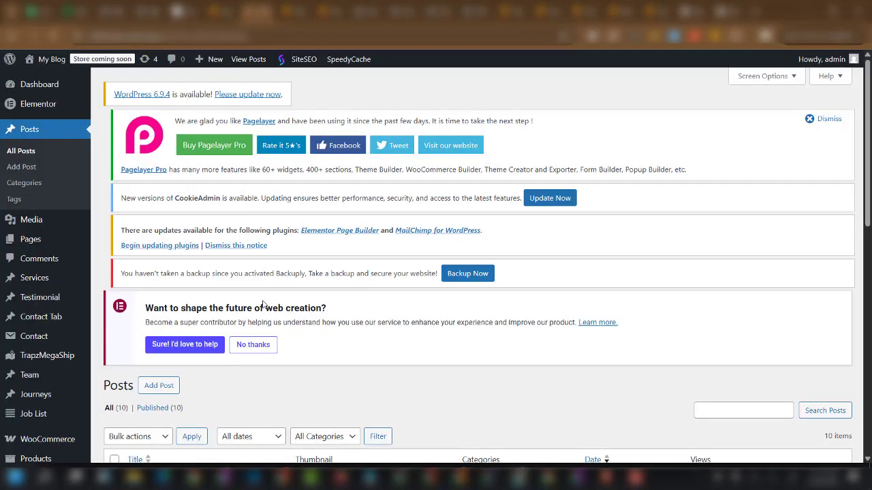
scroll(263, 304, "down", 3)
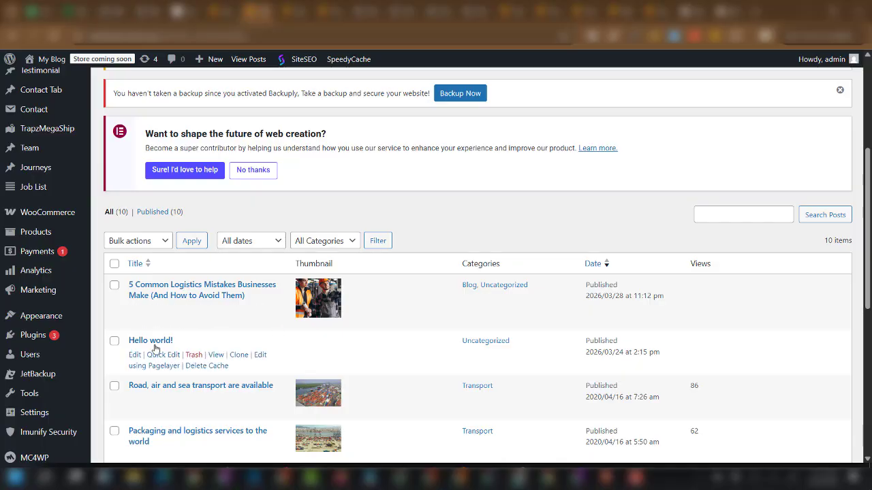
left_click(193, 355)
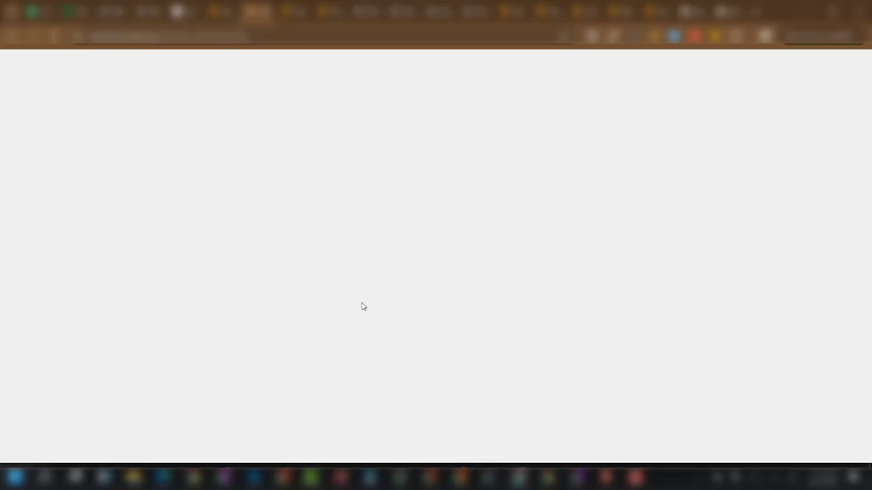
scroll(348, 324, "down", 1)
scroll(348, 324, "down", 2)
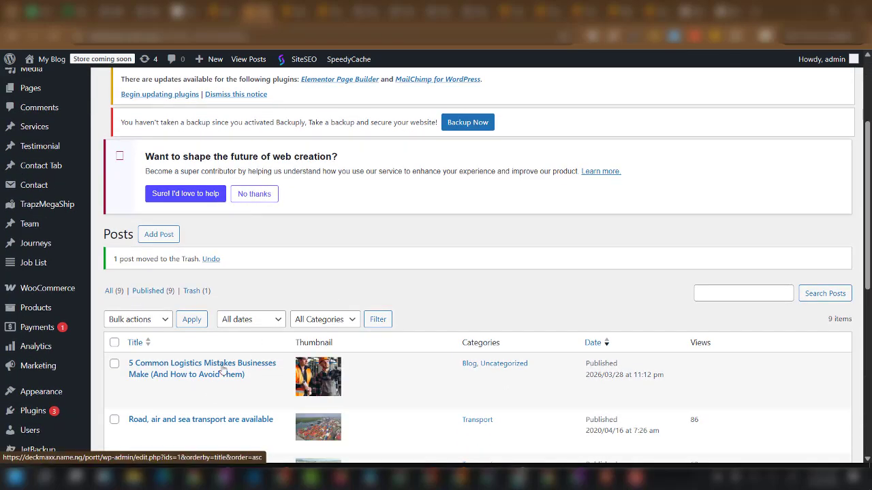
scroll(223, 371, "down", 1)
scroll(237, 387, "down", 1)
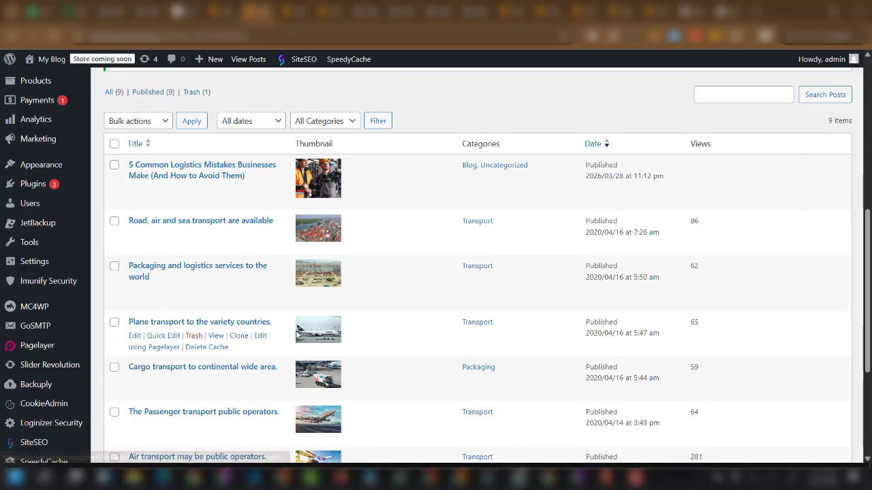
scroll(317, 311, "down", 3)
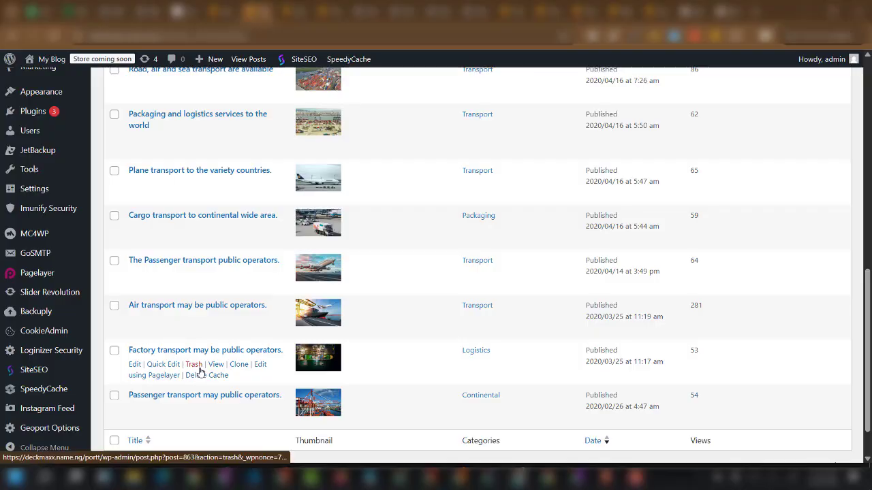
left_click(194, 364)
scroll(167, 222, "up", 4)
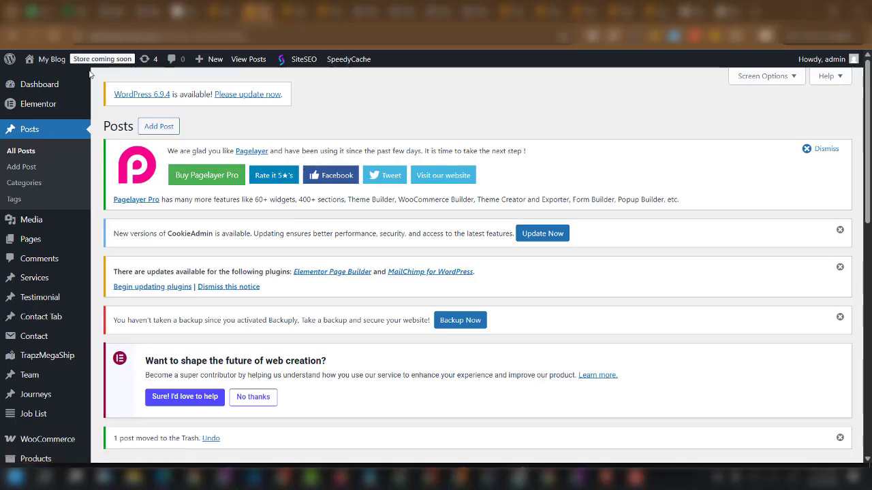
scroll(222, 289, "down", 3)
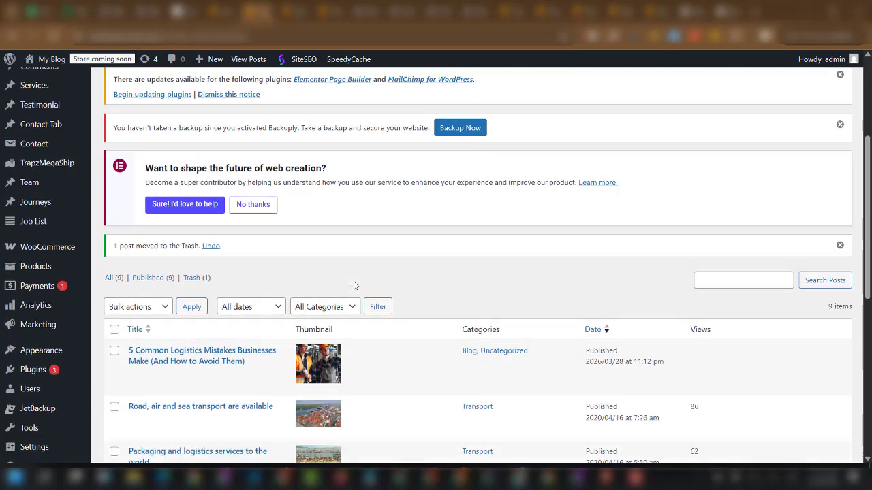
scroll(196, 292, "down", 3)
scroll(48, 362, "down", 2)
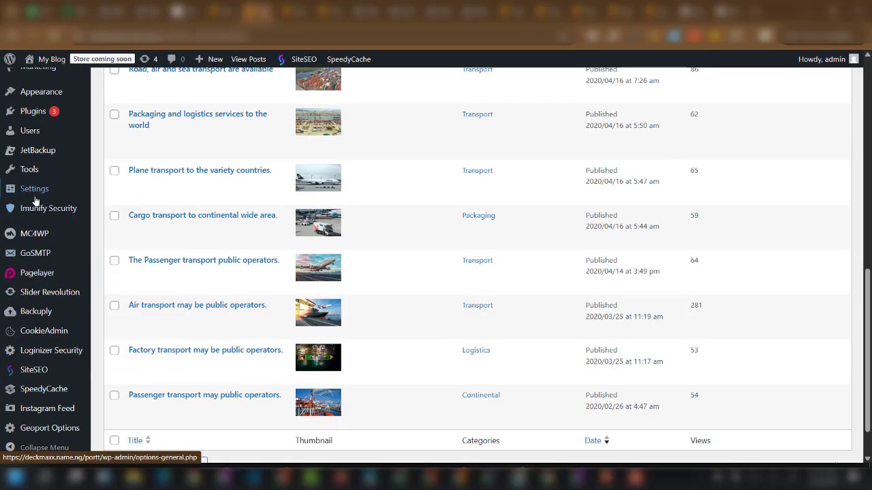
In General Settings, change the Site Title from My Blog to 'Geoport Logistics'.
mouse_move(37, 194)
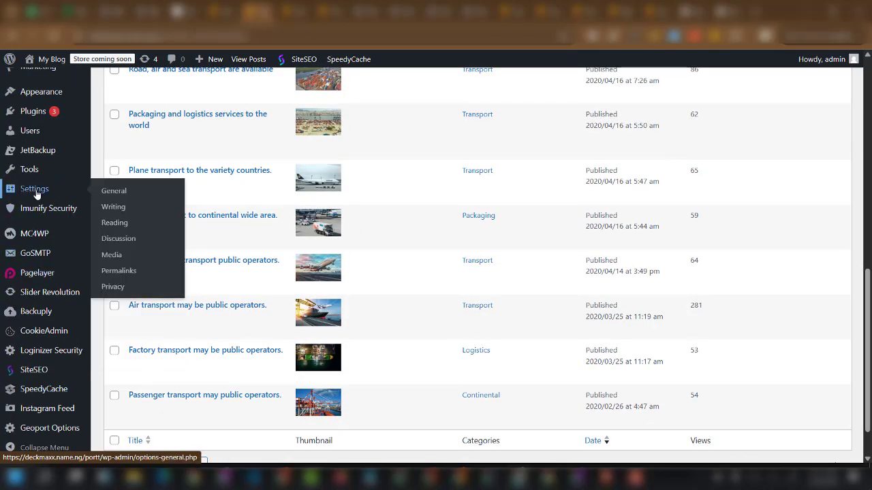
left_click(121, 199)
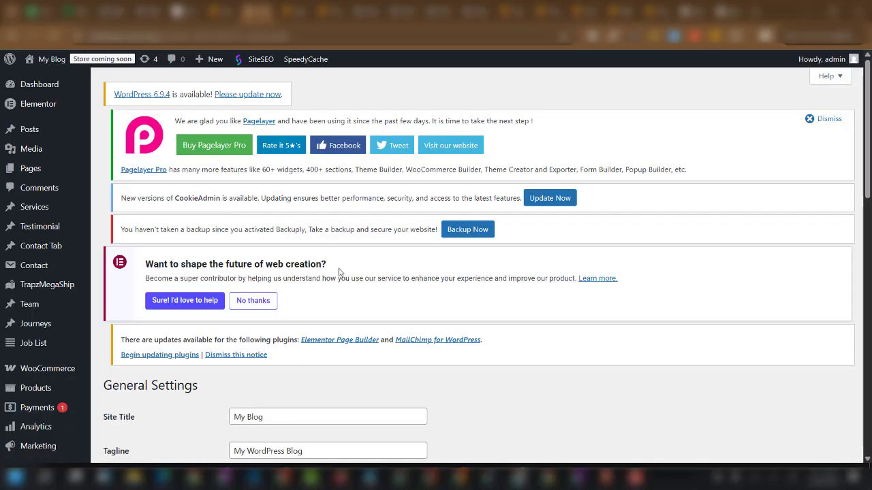
scroll(294, 314, "down", 3)
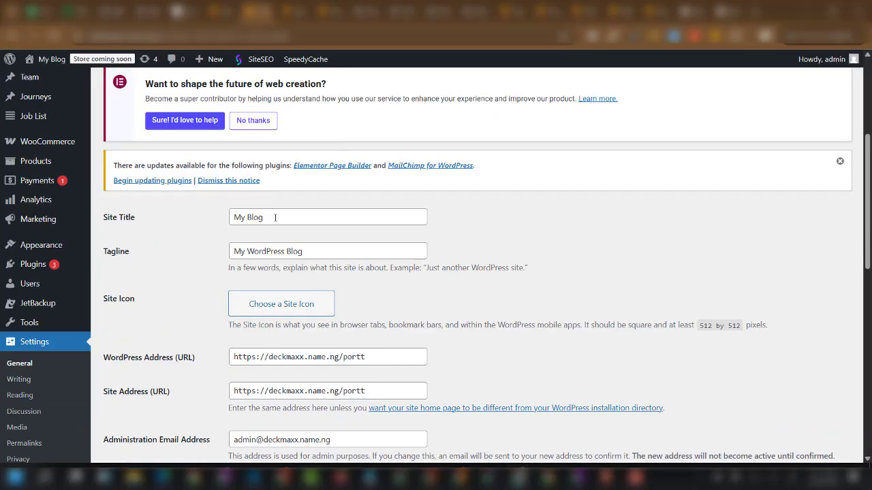
left_click_drag(275, 217, 218, 218)
type("G")
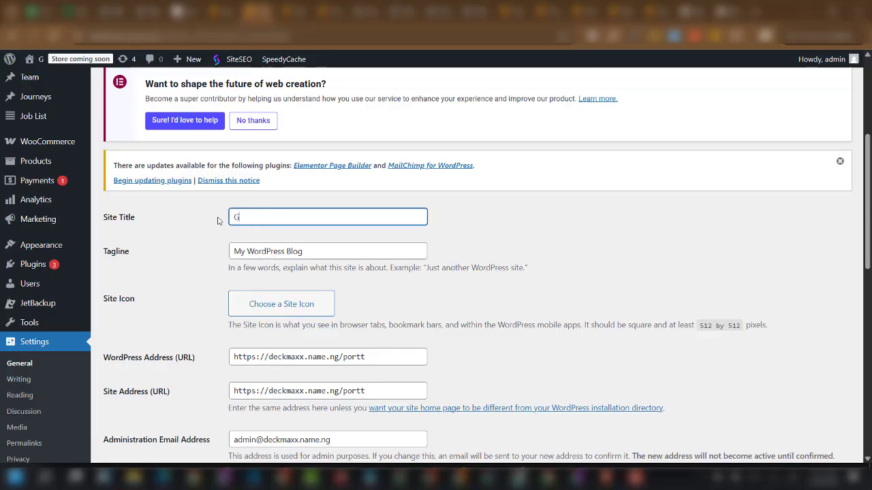
type("eoport")
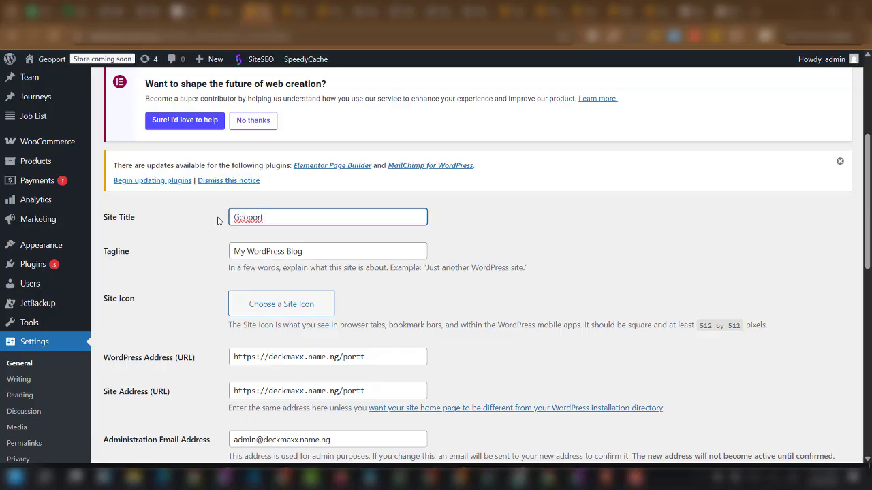
type(" Logisyics")
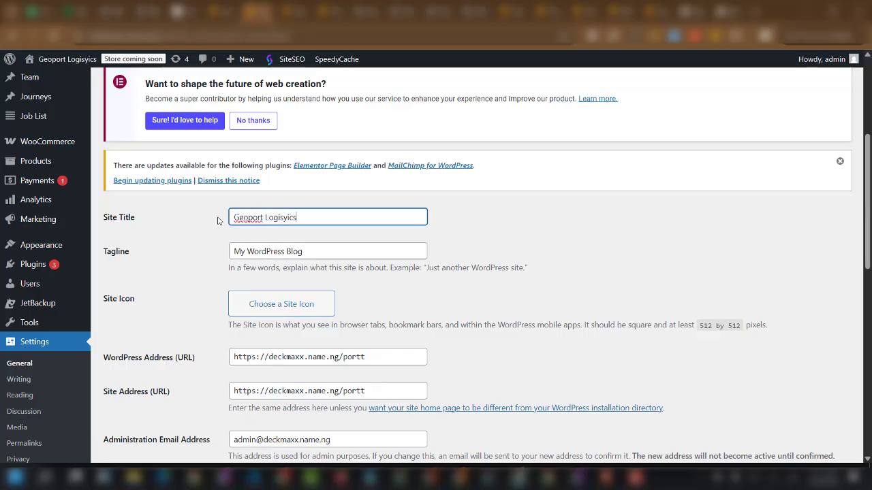
key("BackSpace")
key("BackSpace")
key("BackSpace")
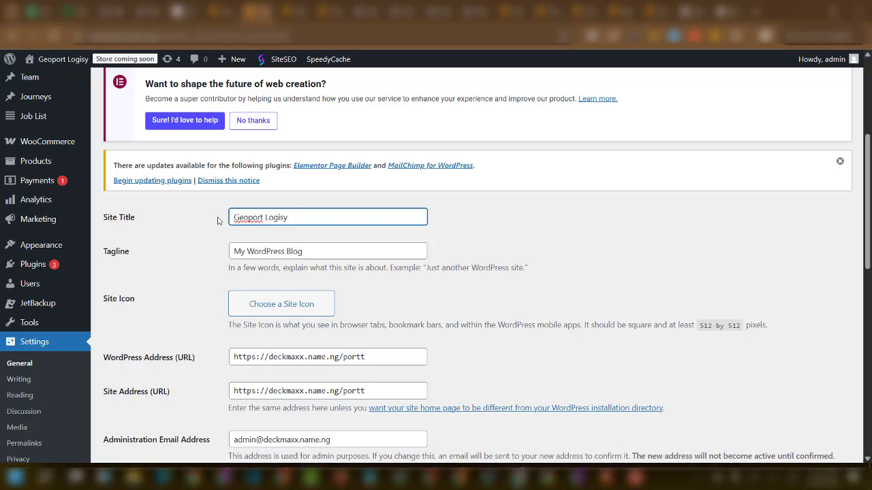
key("BackSpace")
type("tics")
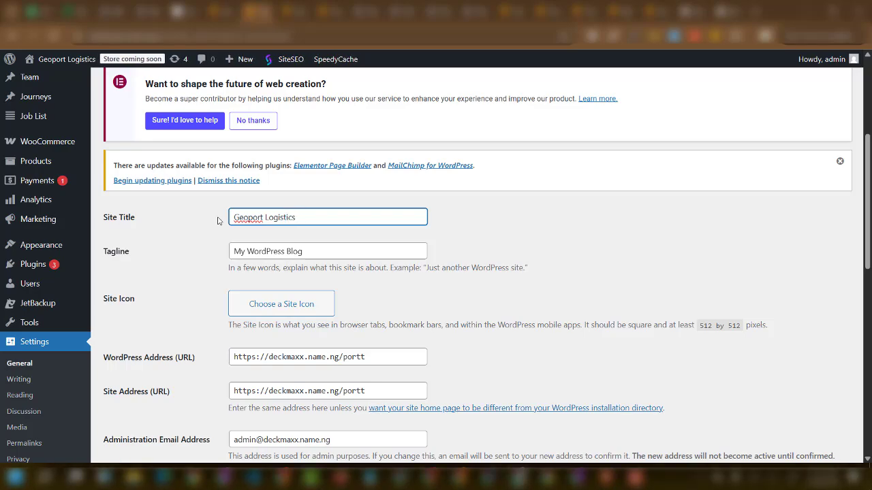
Replace the tagline with 'Leading Logistic Company' and save the changes.
left_click_drag(347, 253, 220, 252)
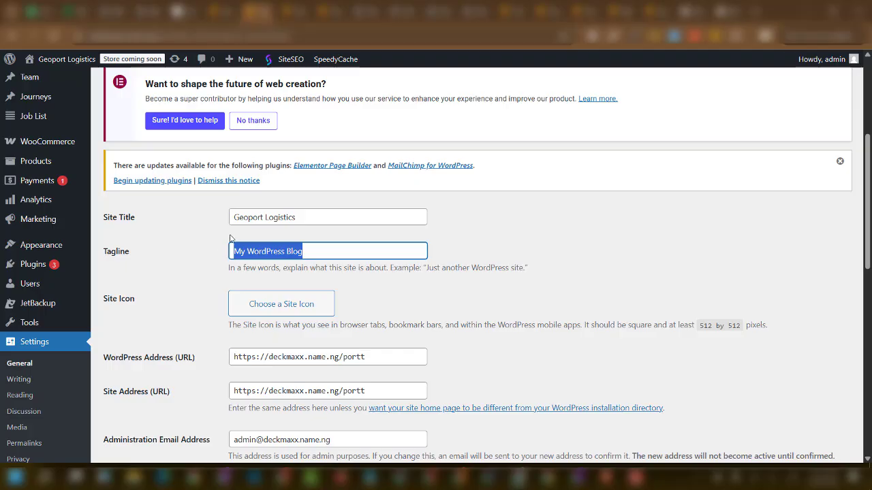
key("BackSpace")
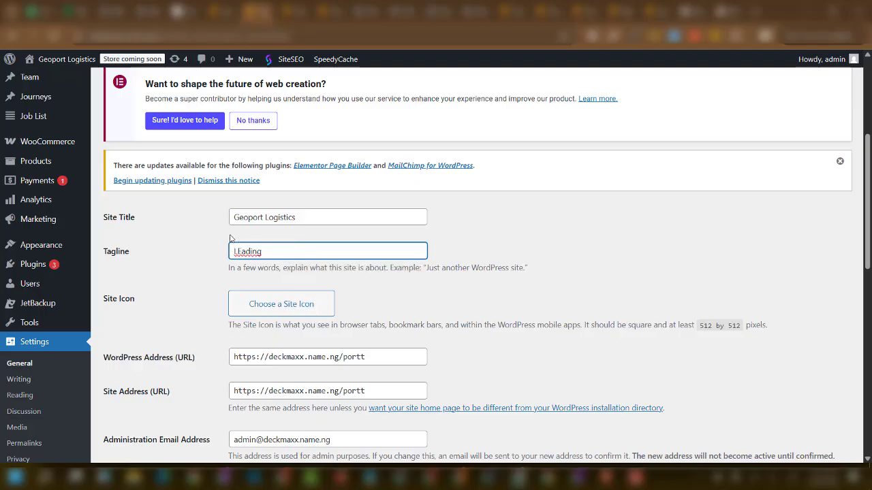
key("BackSpace")
key("BackSpace")
key("BackSpace")
key("BackSpace")
key("BackSpace")
key("BackSpace")
key("BackSpace")
type("Leading Logic")
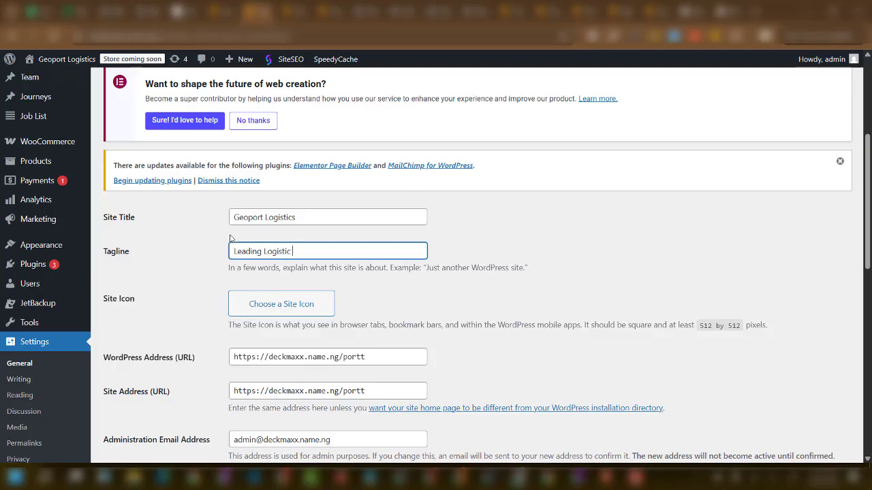
type("tic Company")
scroll(282, 264, "down", 8)
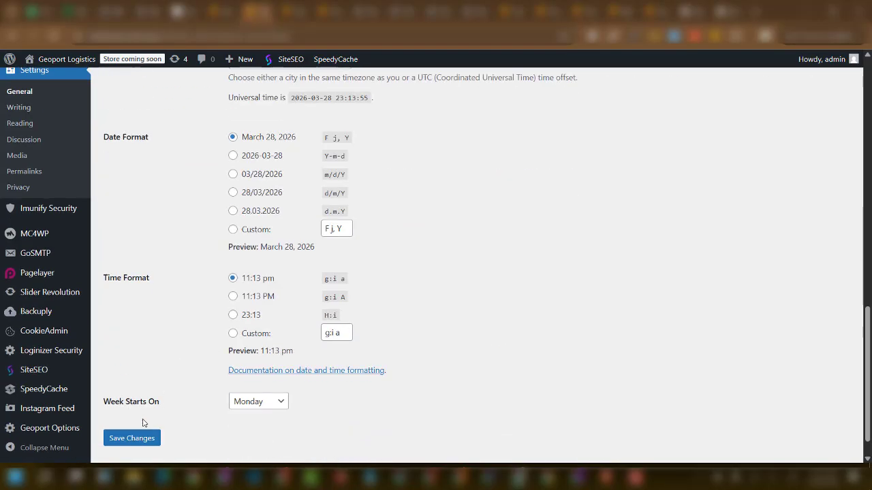
left_click(136, 440)
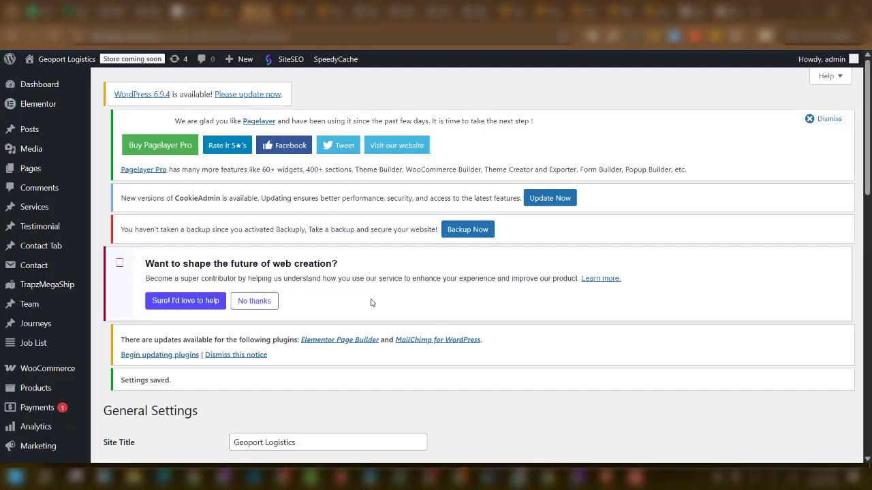
scroll(371, 302, "down", 3)
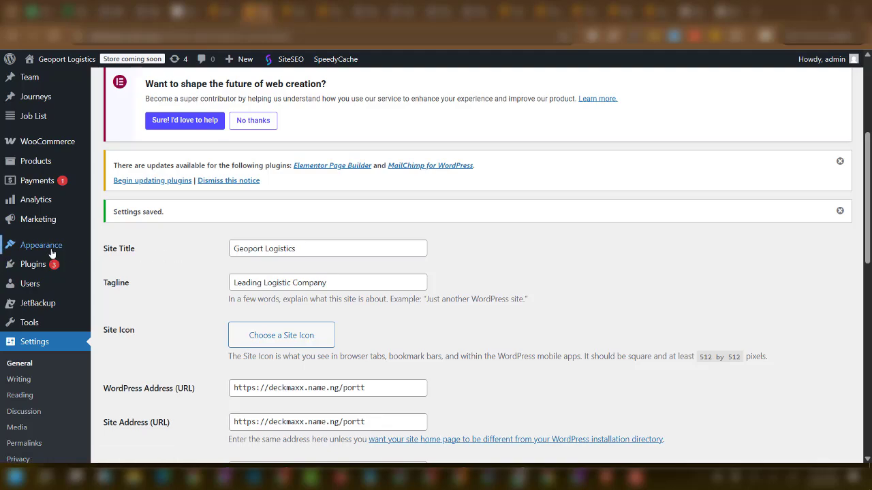
Open Appearance > Menus to view the Main Menu with Home, About, Services, Our History, Faq and Contact.
mouse_move(55, 250)
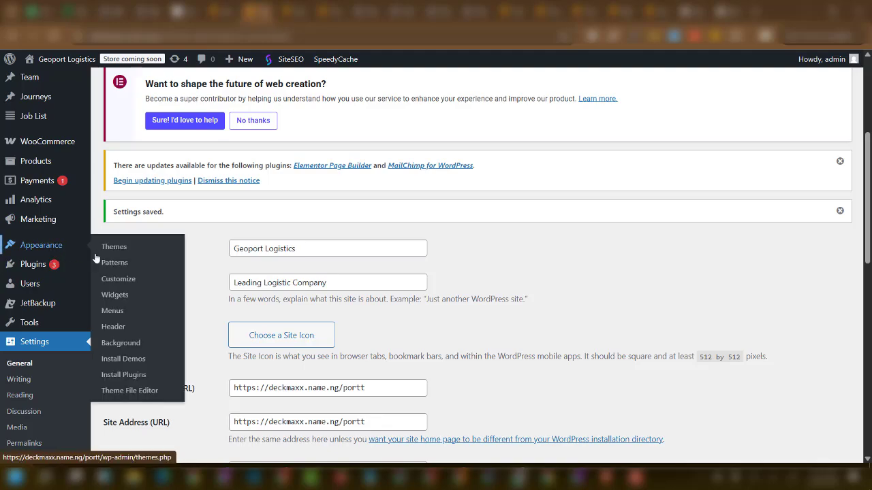
left_click(113, 312)
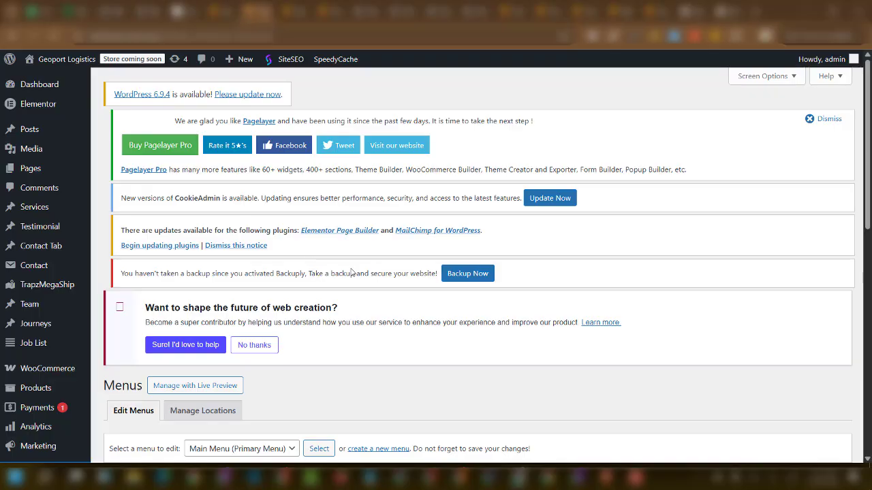
scroll(351, 272, "down", 7)
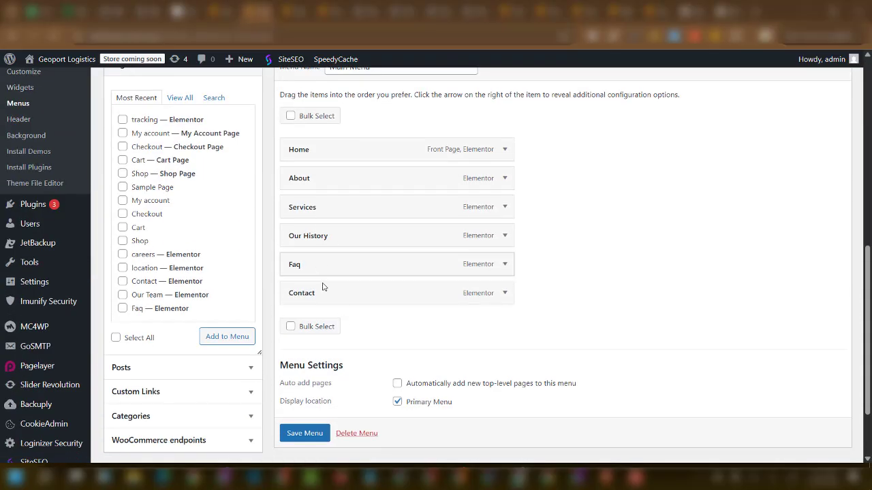
scroll(354, 276, "up", 1)
scroll(394, 317, "up", 4)
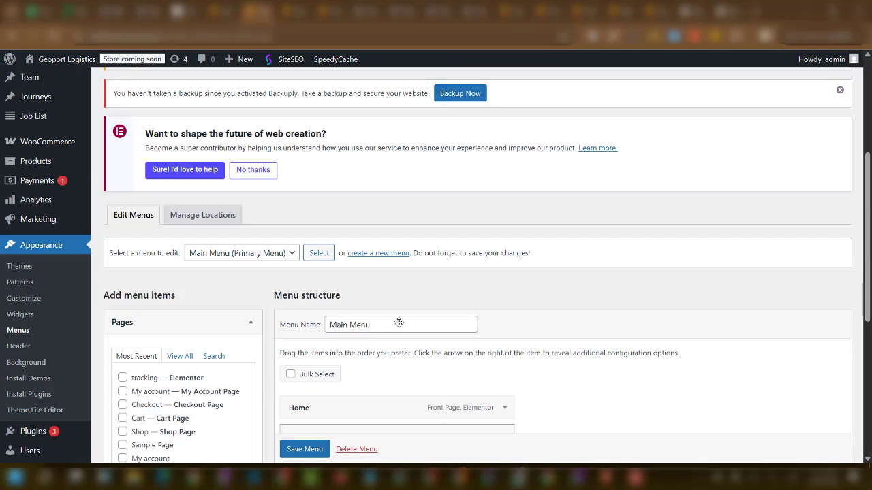
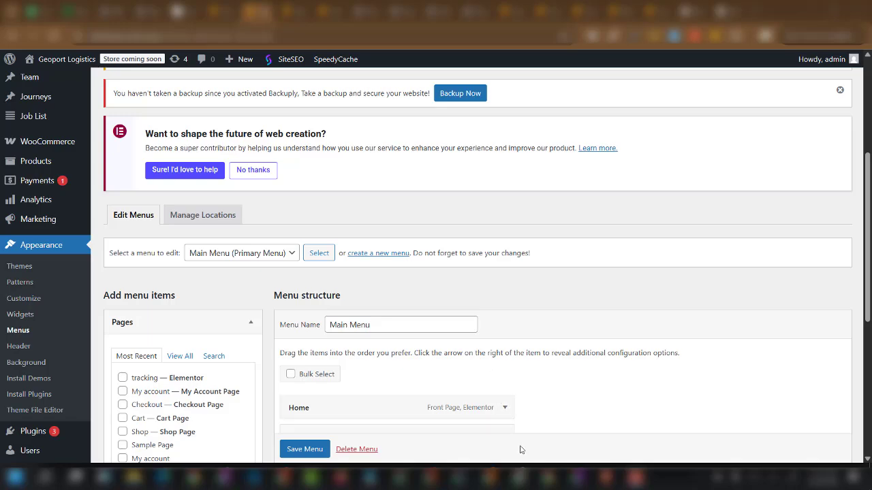
Switch to the other browser window, where the 'Eno Engineering' HTML file is open in the code editor.
left_click(495, 479)
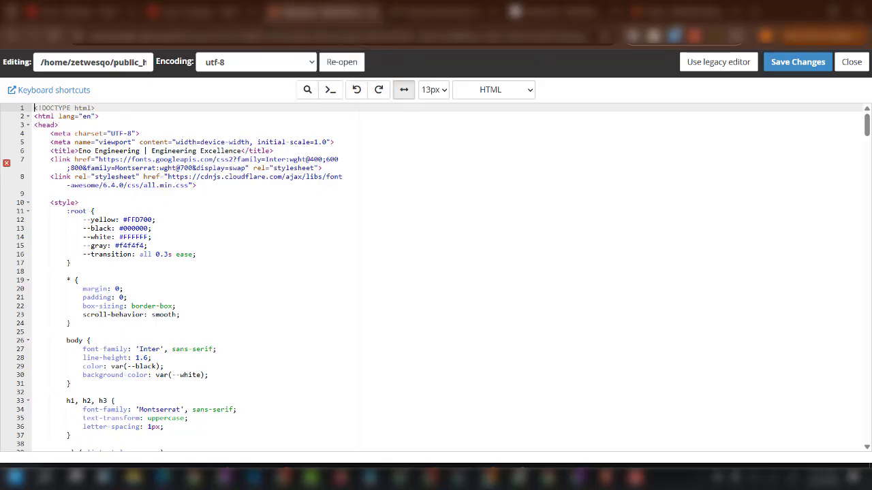
Open a new tab and go to the suggested cPanel address.
left_click(756, 11)
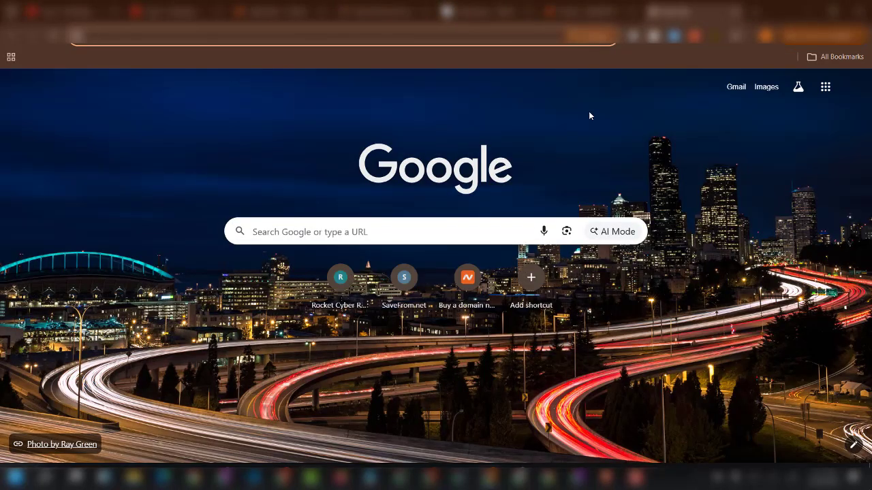
left_click(589, 112)
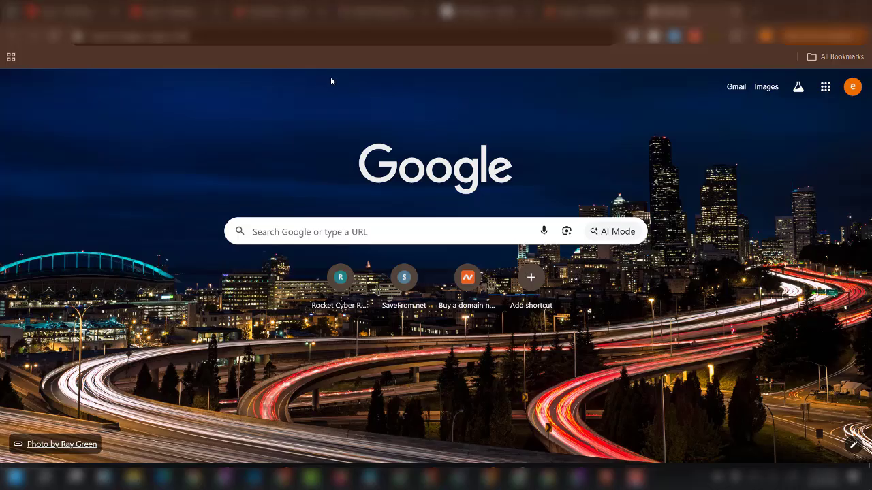
left_click(362, 36)
type("eti")
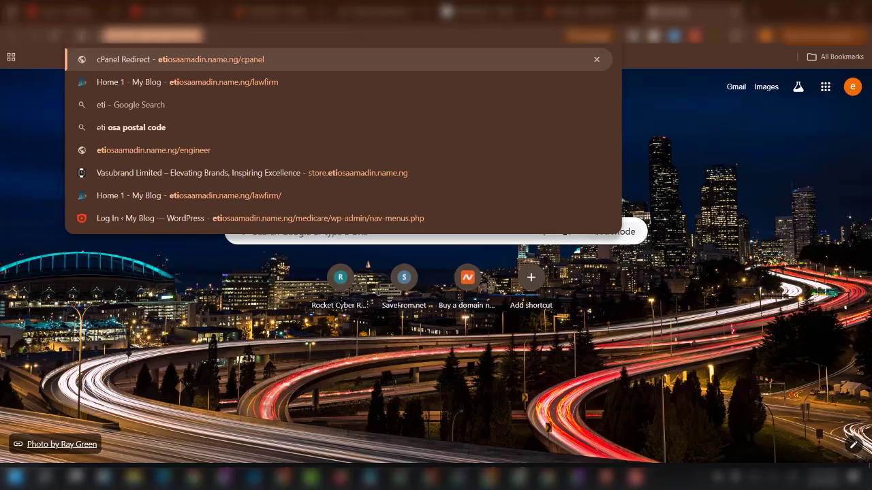
key("Return")
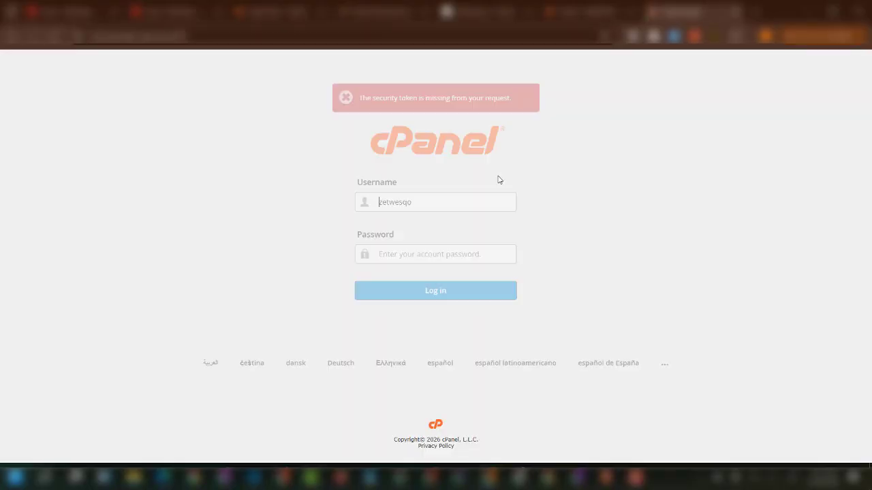
Log in to cPanel and bring the Files section of the Tools page into view.
left_click(410, 296)
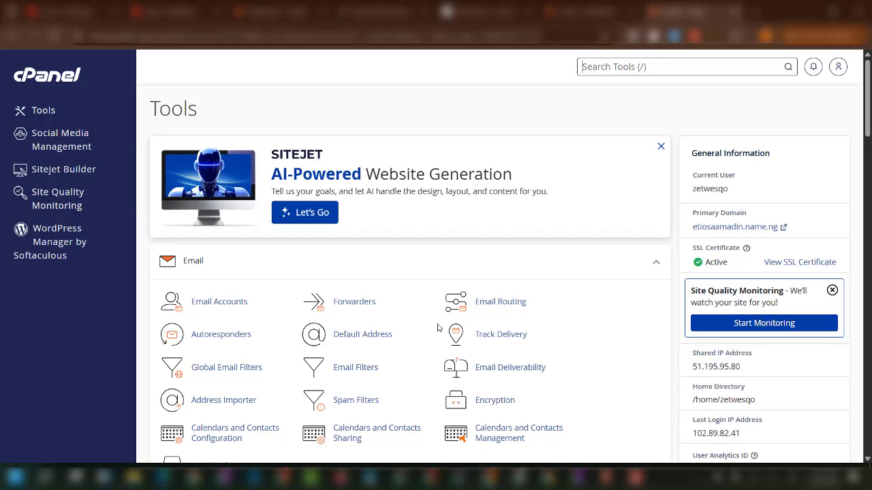
scroll(439, 328, "down", 20)
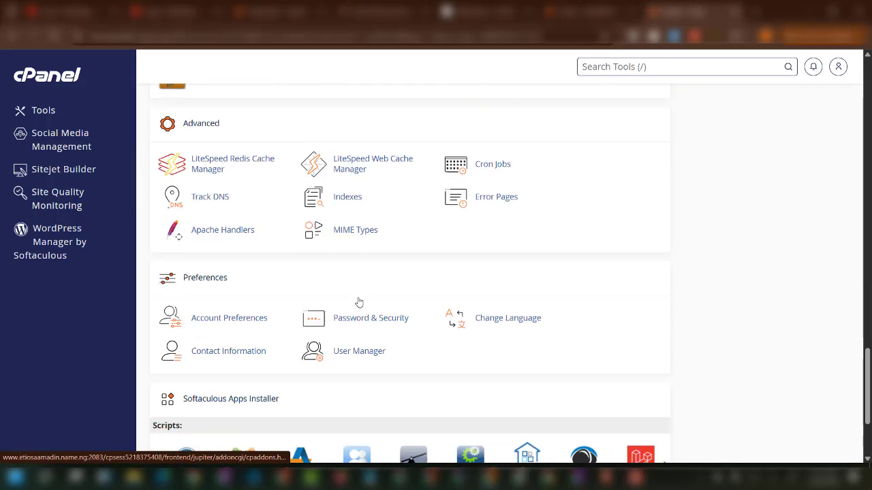
scroll(359, 302, "down", 3)
scroll(252, 308, "up", 15)
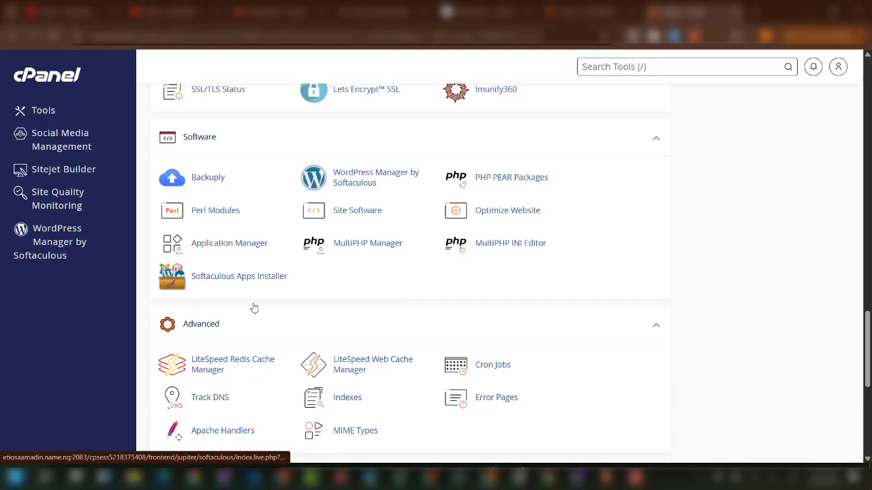
scroll(221, 248, "up", 1)
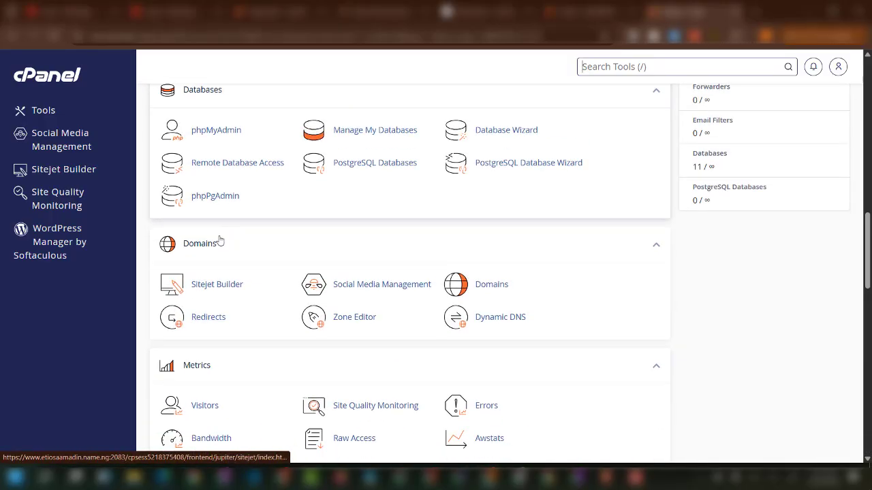
scroll(220, 286, "down", 3)
scroll(218, 246, "down", 1)
scroll(232, 266, "up", 15)
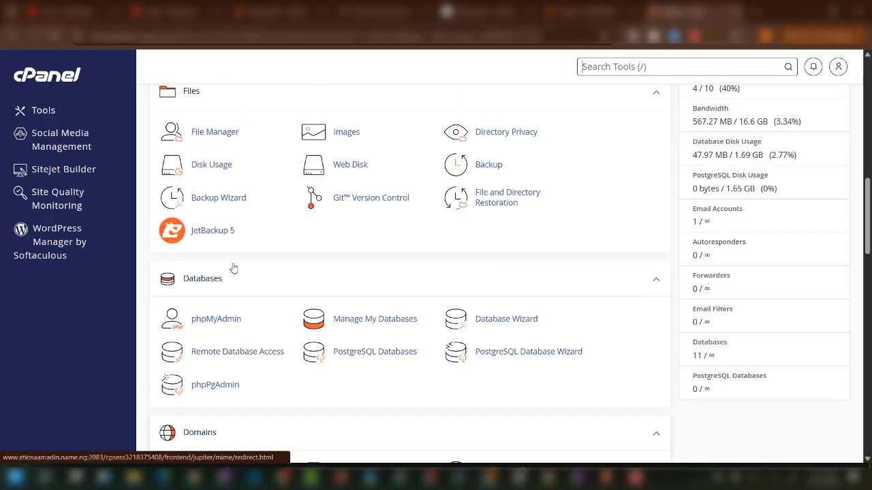
Create a 'geoport' folder inside public_html in File Manager, open it and start an upload.
left_click(223, 189)
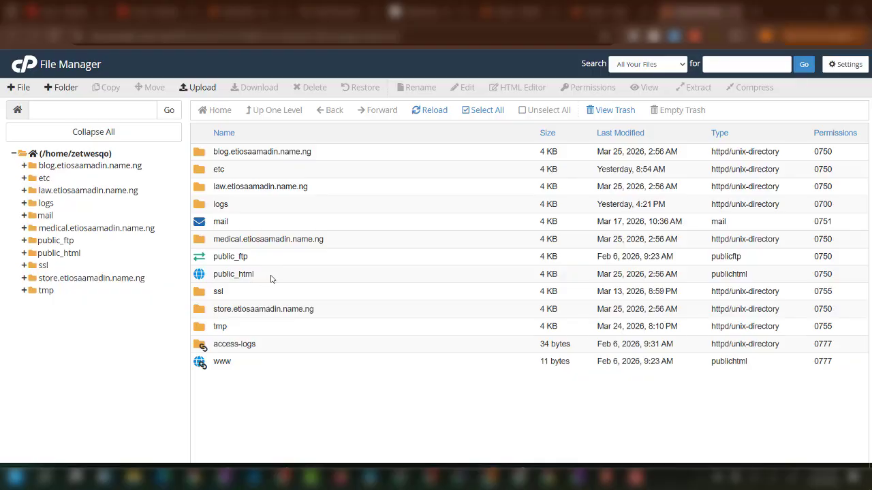
double_click(271, 279)
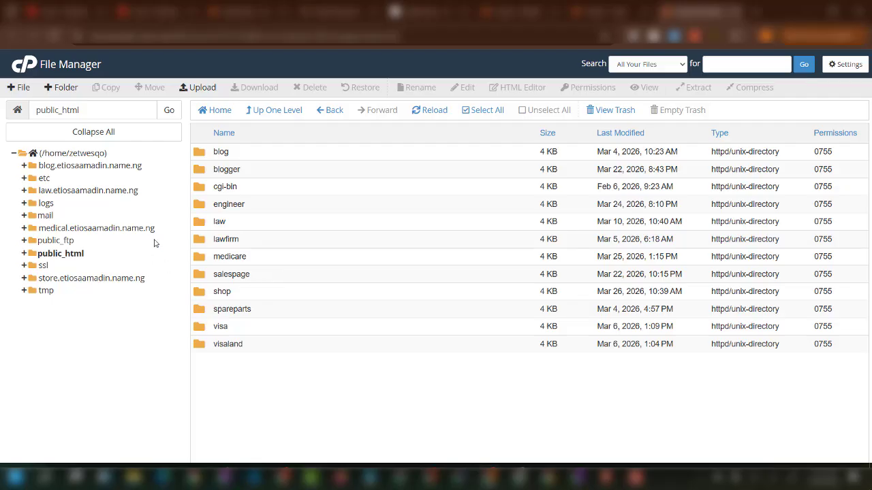
left_click(64, 91)
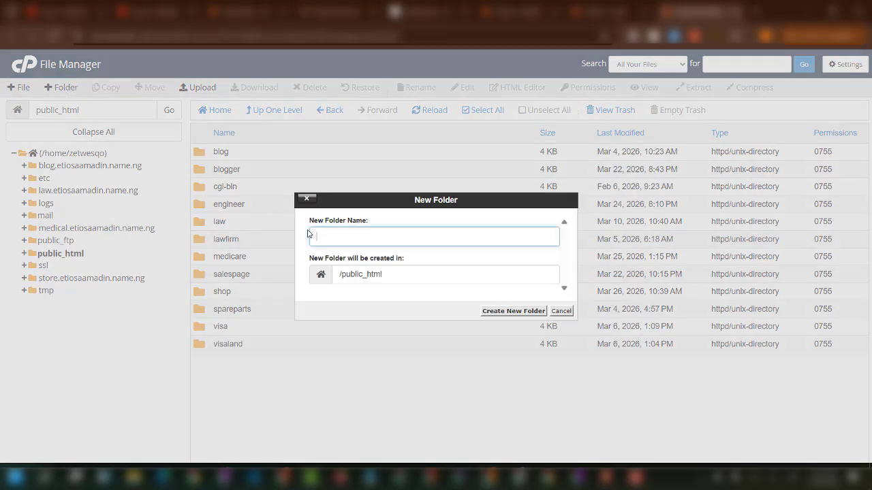
type("geoport")
left_click(512, 311)
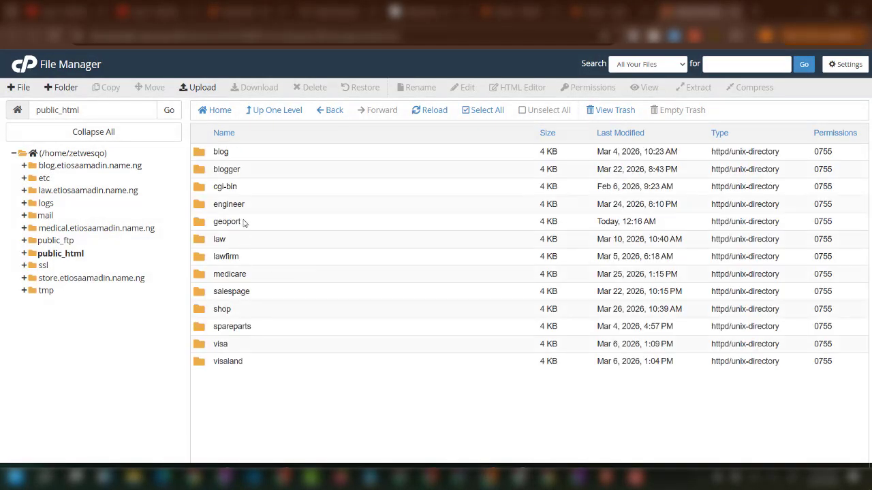
double_click(267, 224)
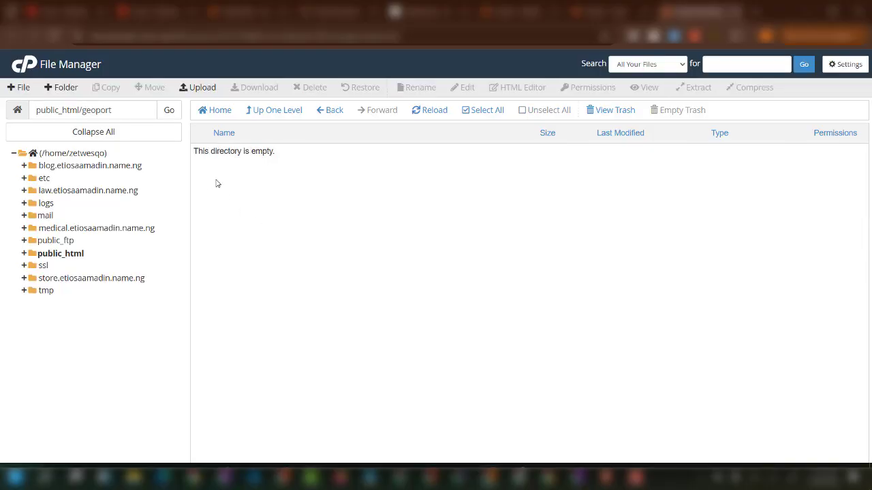
left_click(192, 88)
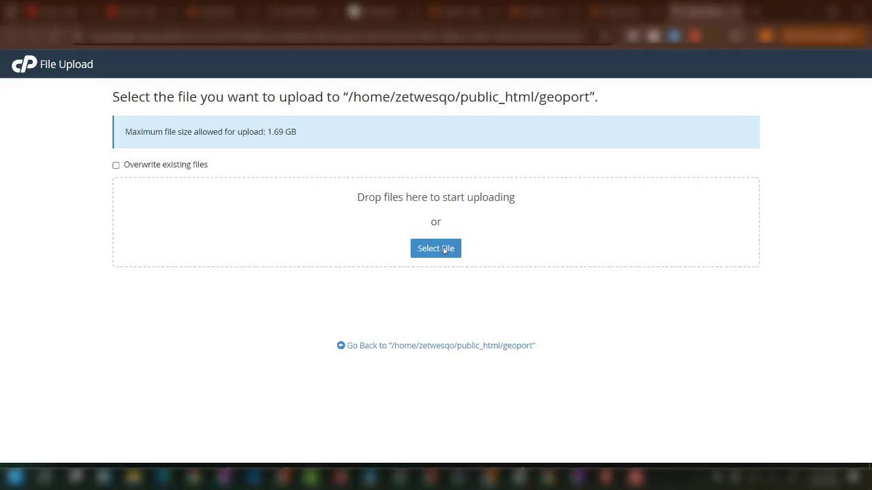
Upload geoportwordpressfile2026.zip into the geoport folder, then go back to its listing.
left_click(440, 251)
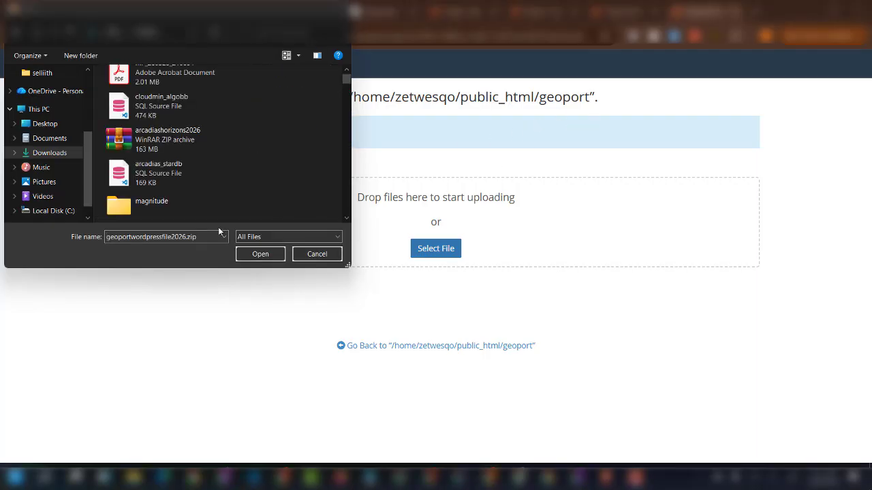
left_click(265, 257)
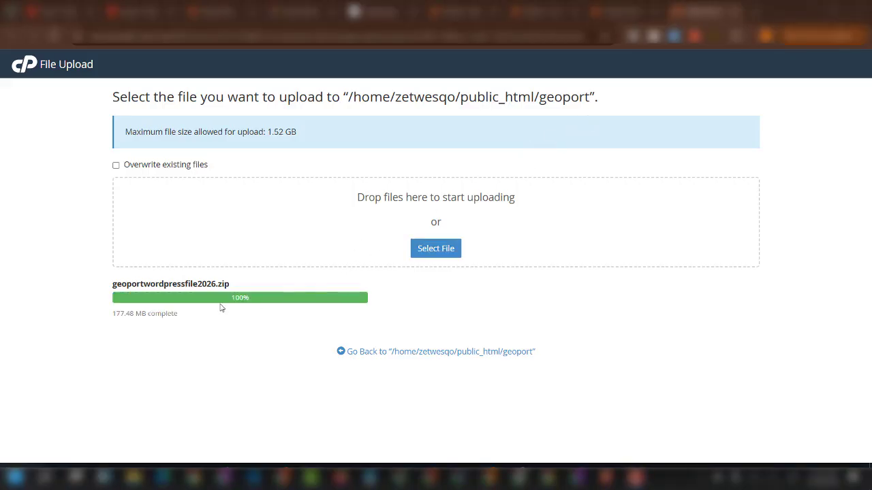
left_click(413, 351)
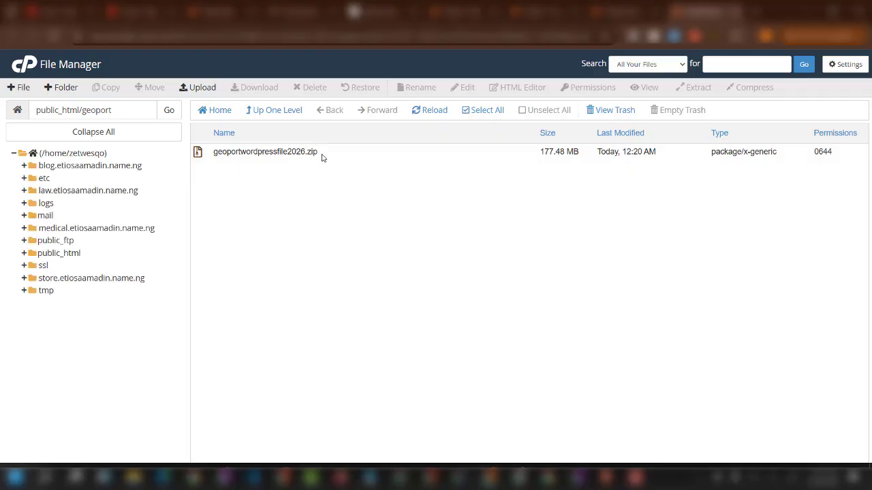
Extract geoportwordpressfile2026.zip into /public_html/geoport, then return to the cPanel Tools tab.
right_click(323, 157)
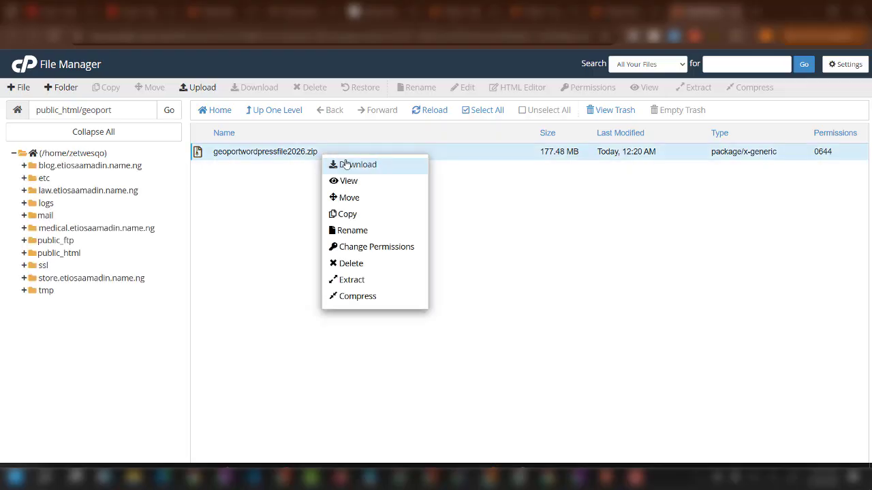
left_click(351, 280)
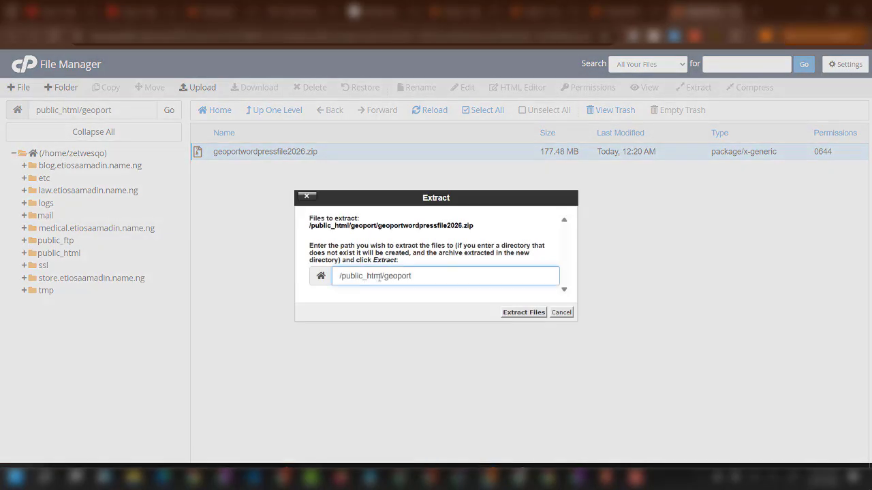
left_click(523, 313)
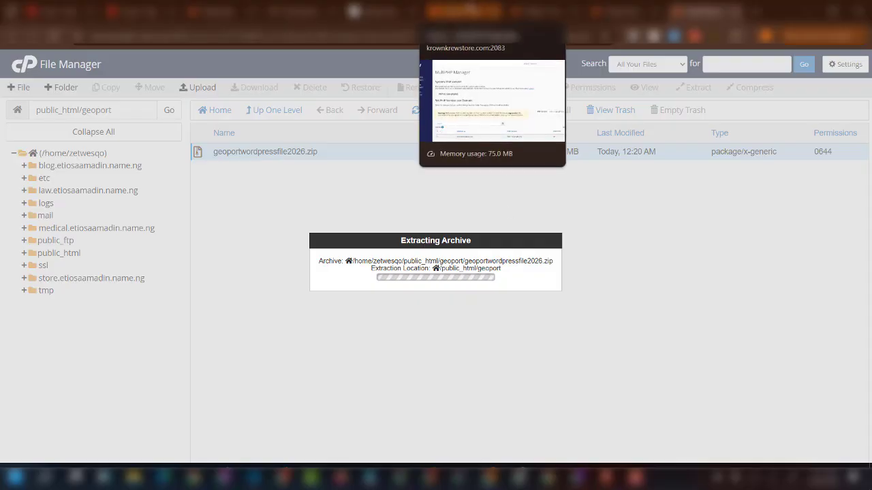
left_click(463, 11)
left_click(544, 11)
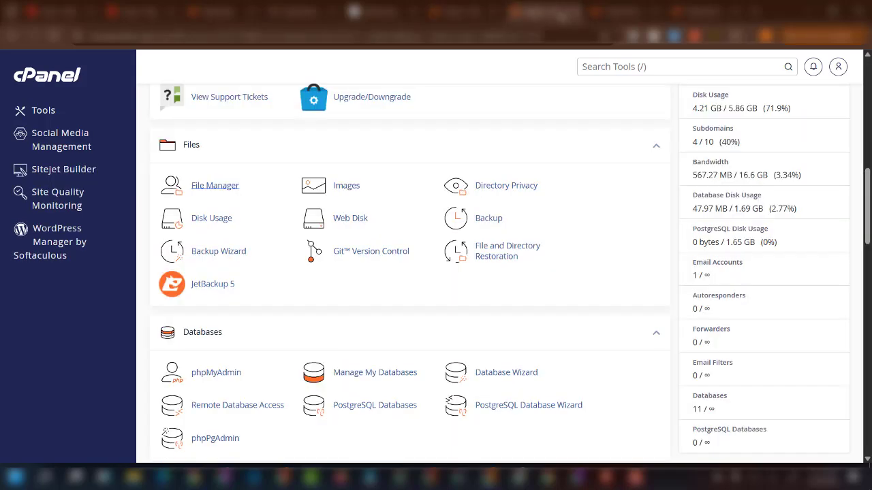
Find the Database Wizard by searching 'data' and create the database geoportbb.
left_click(616, 66)
type("data")
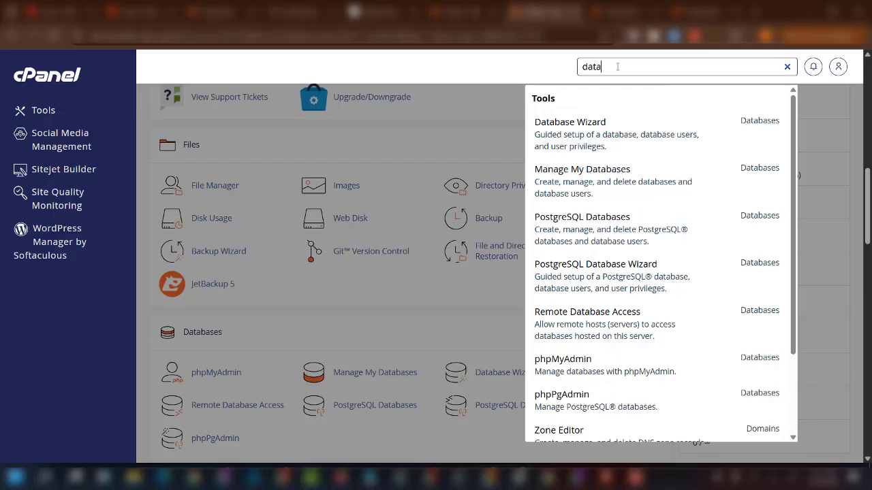
left_click(523, 102)
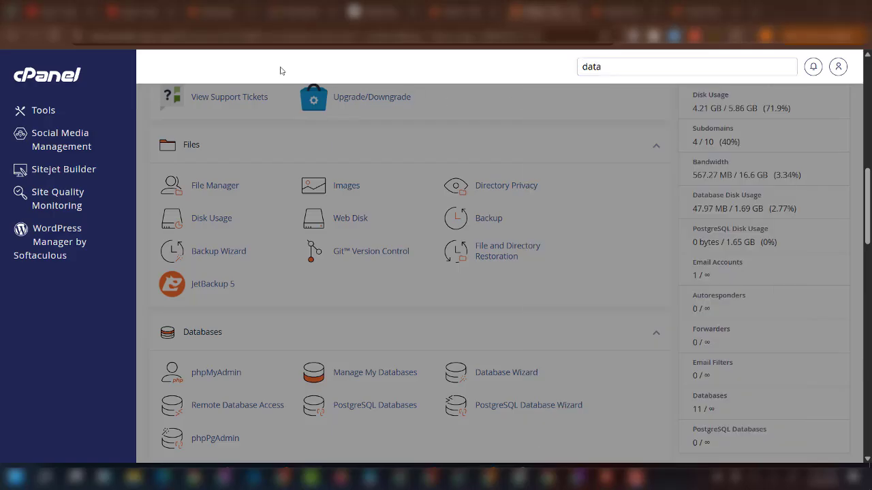
left_click(604, 68)
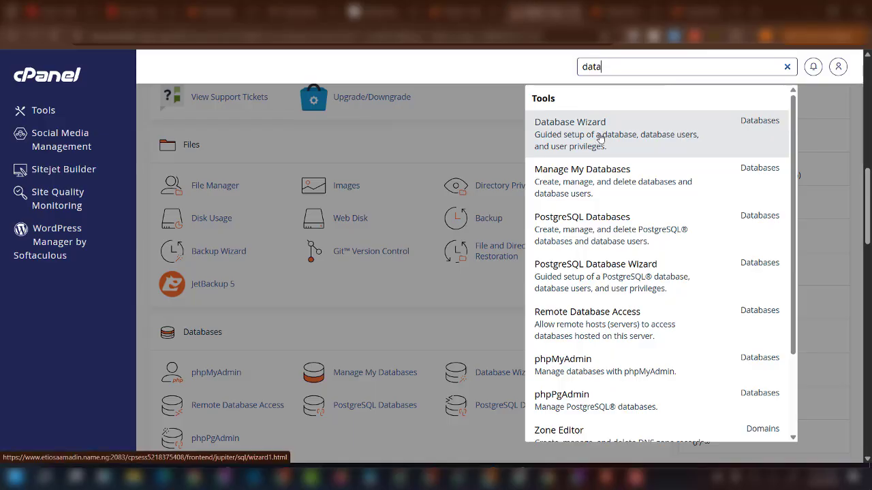
left_click(571, 142)
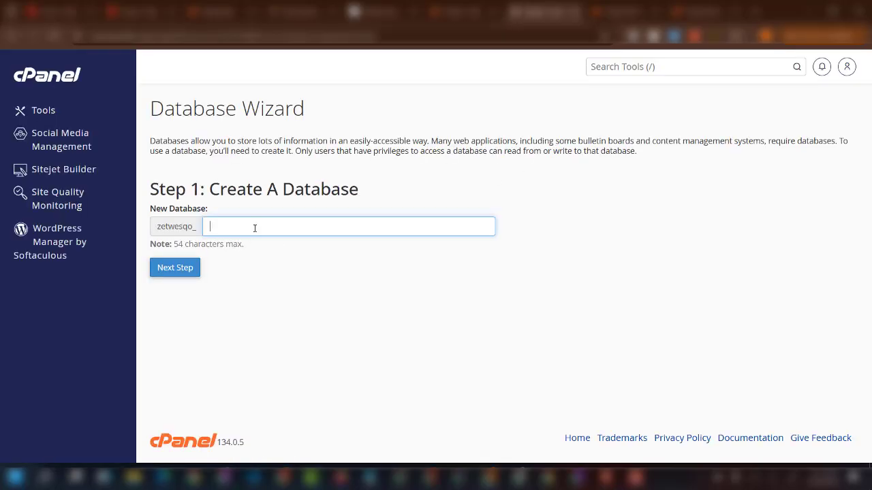
left_click(254, 228)
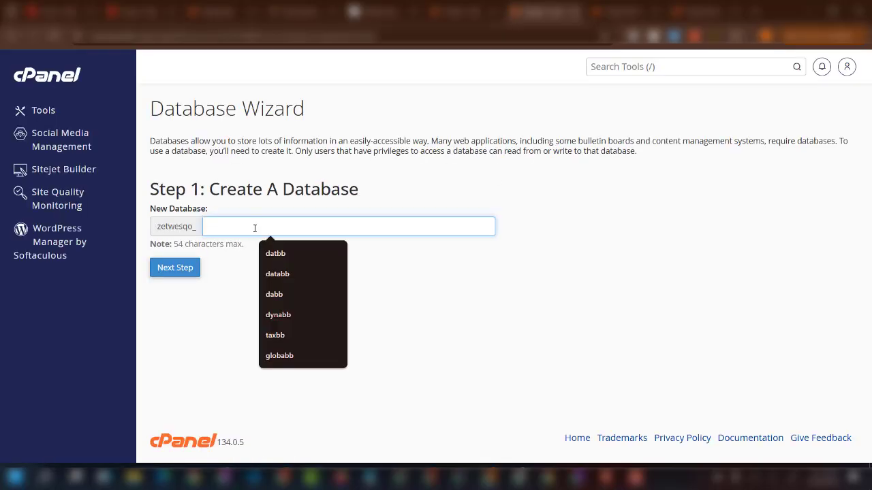
type("geoport")
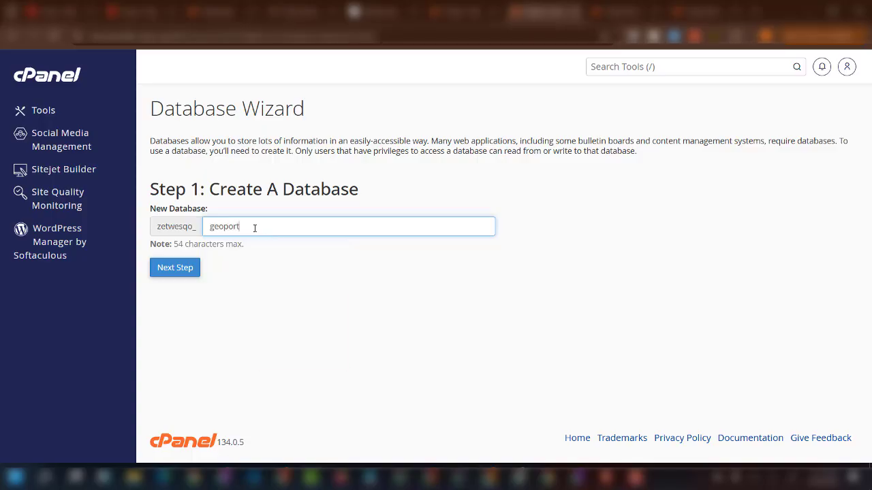
type("bb")
left_click(170, 270)
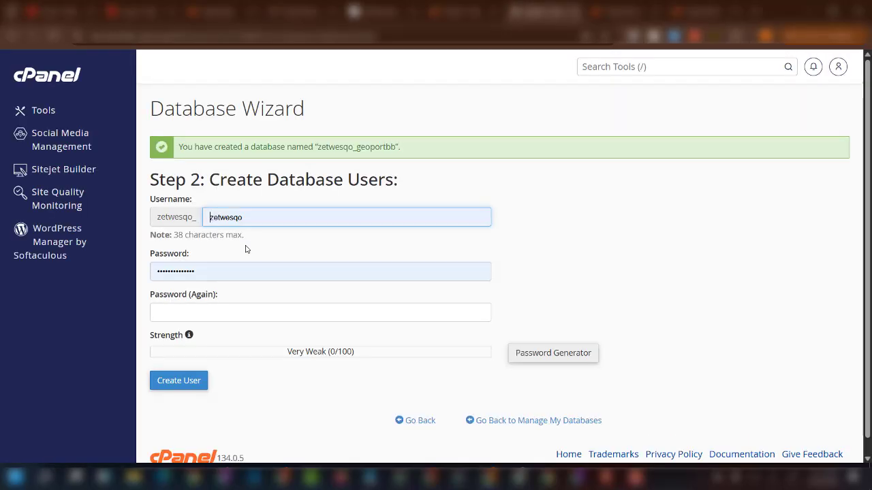
Create database user geoportrr with a strong pasted password, then copy the full database name.
double_click(267, 219)
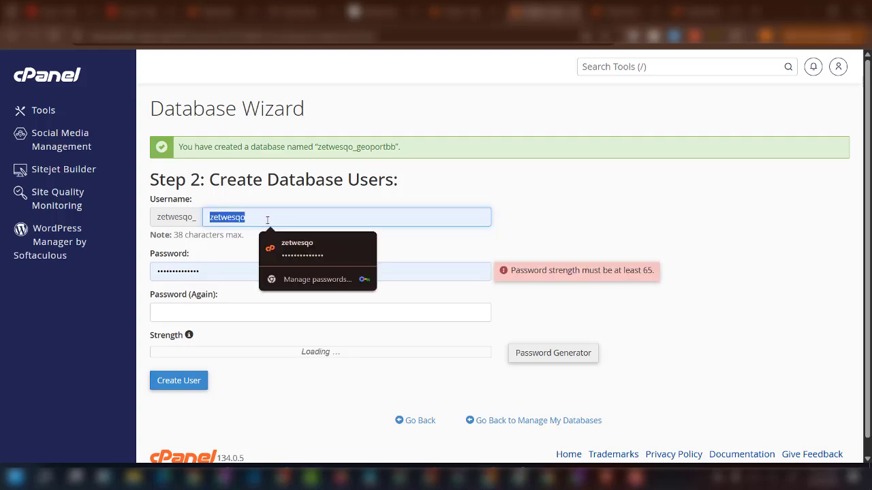
type("g")
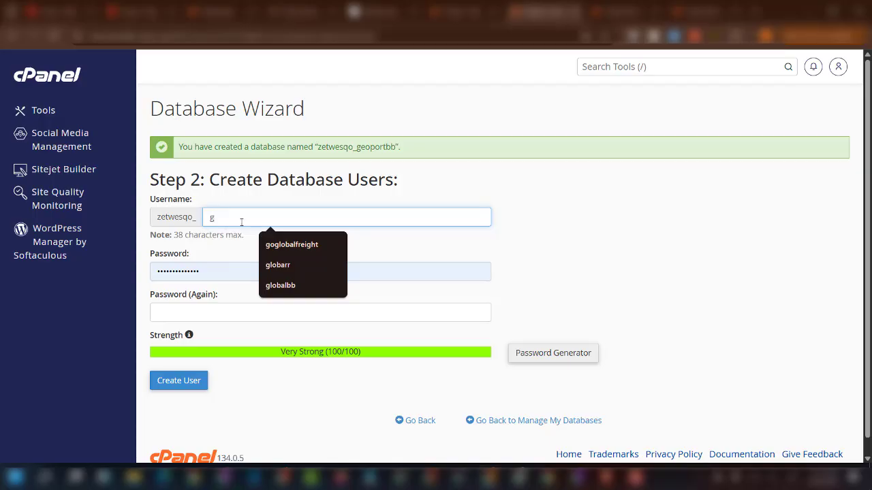
left_click_drag(394, 146, 370, 147)
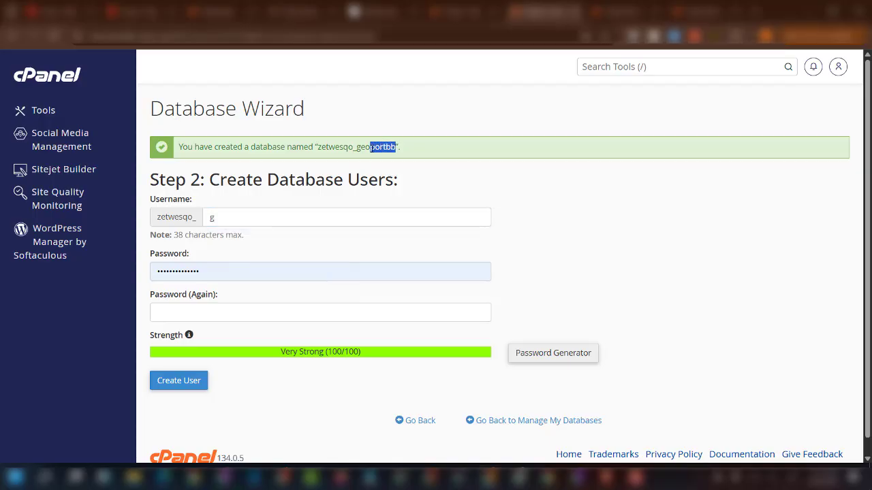
left_click(286, 217)
type("e")
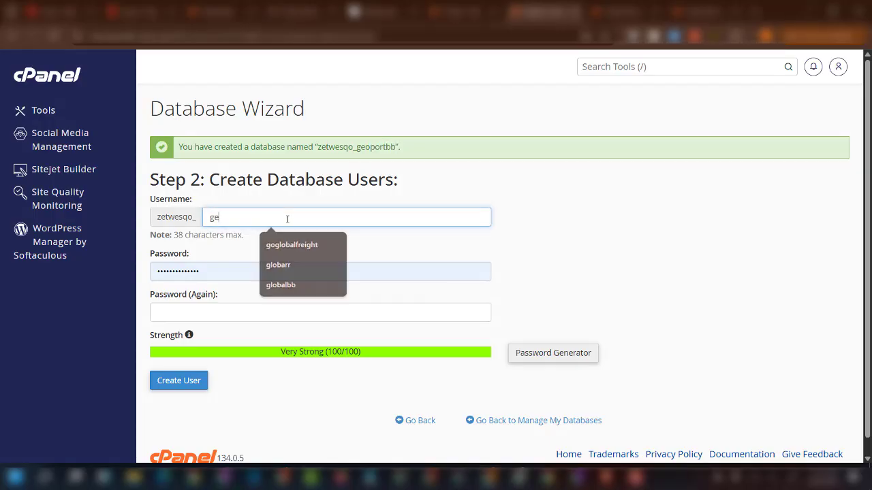
type("oport")
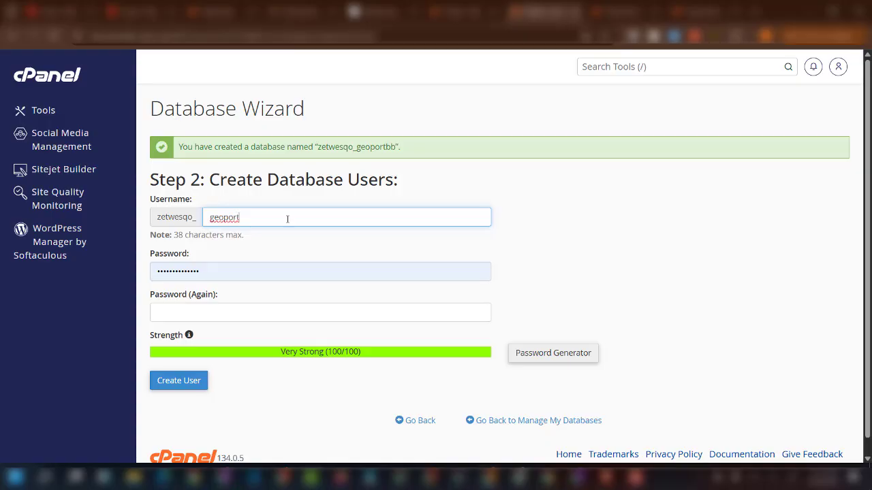
type("rr")
left_click_drag(395, 147, 322, 147)
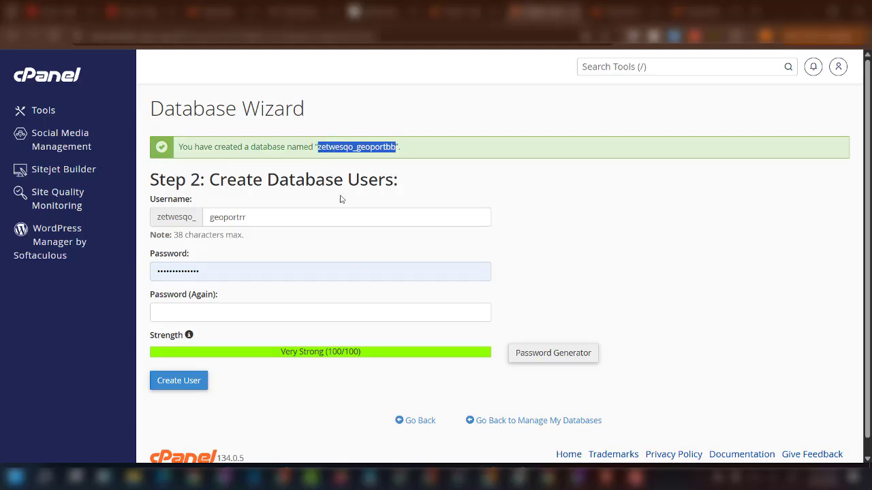
left_click(217, 271)
key("ctrl+a")
key("ctrl+v")
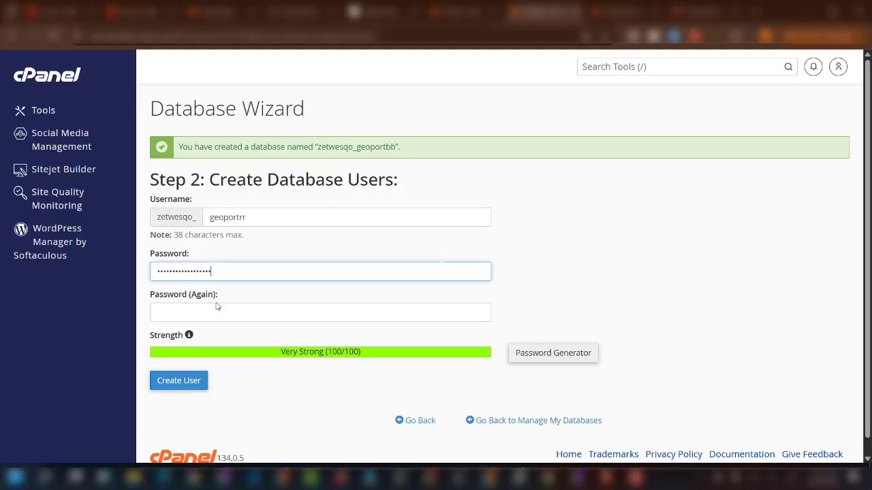
left_click(216, 306)
key("ctrl+v")
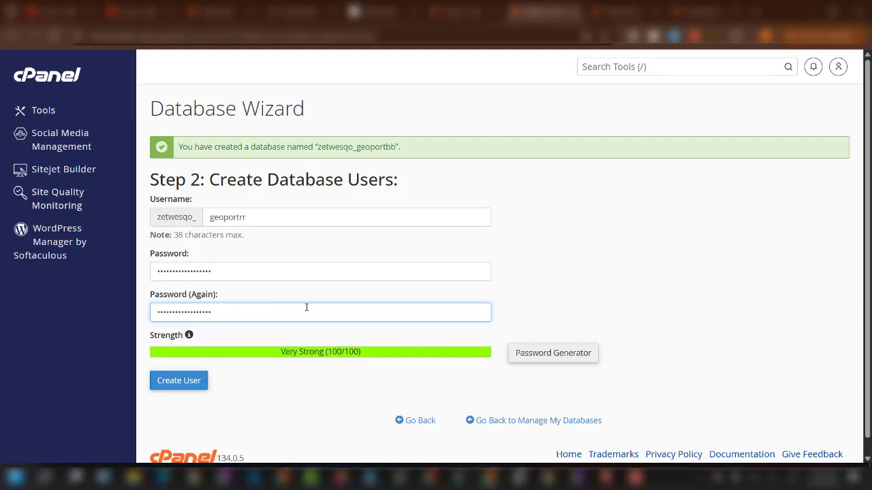
scroll(307, 307, "down", 1)
left_click(181, 368)
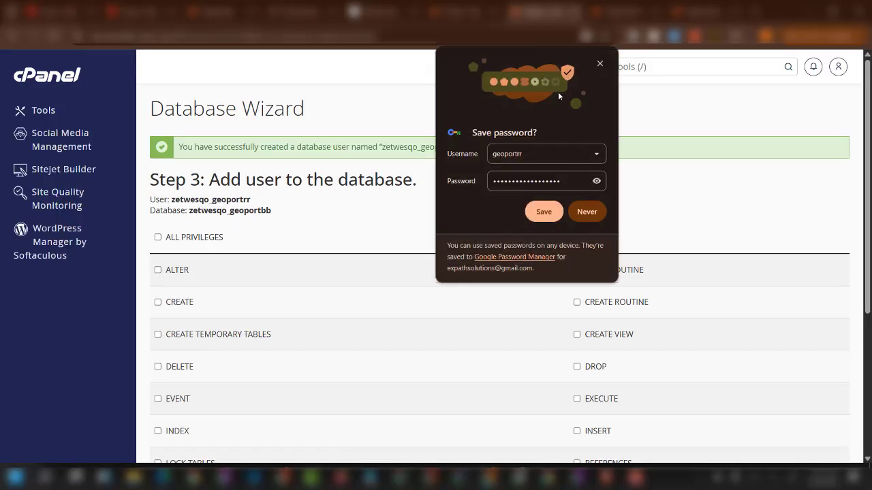
left_click(598, 66)
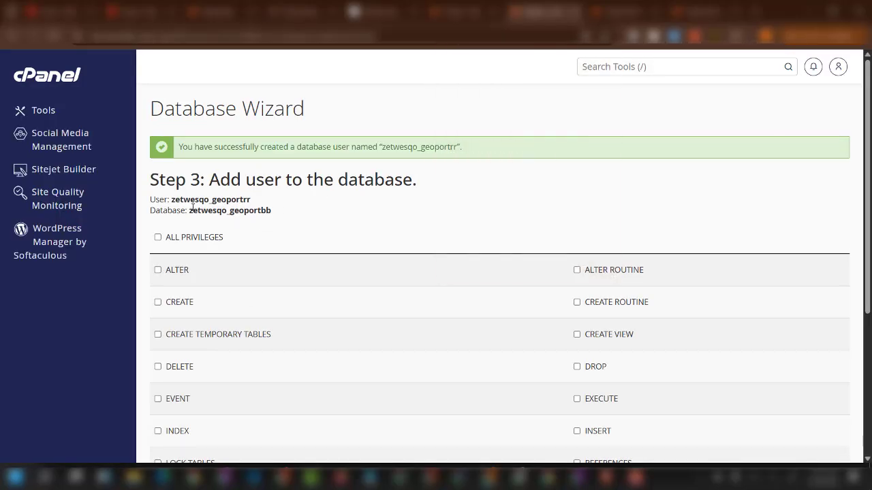
left_click_drag(189, 211, 303, 220)
key("ctrl+c")
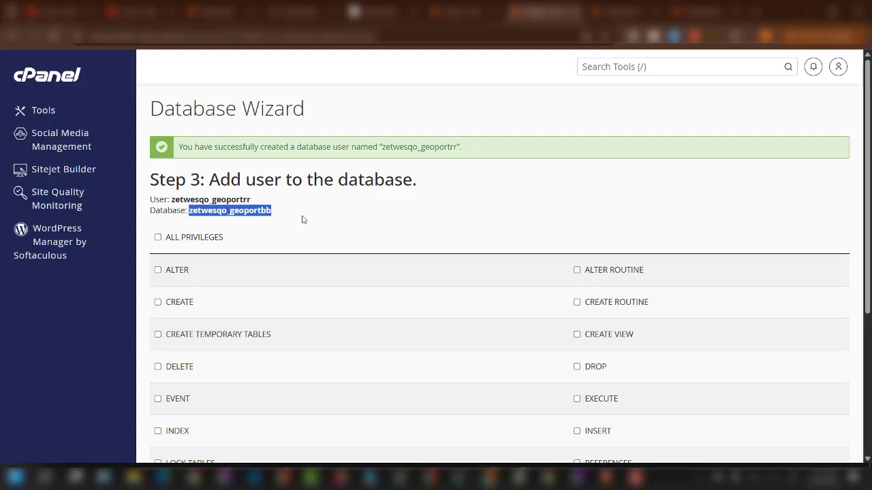
Refresh the geoport folder to show the extracted files and open wp-config.php in the editor.
left_click(696, 12)
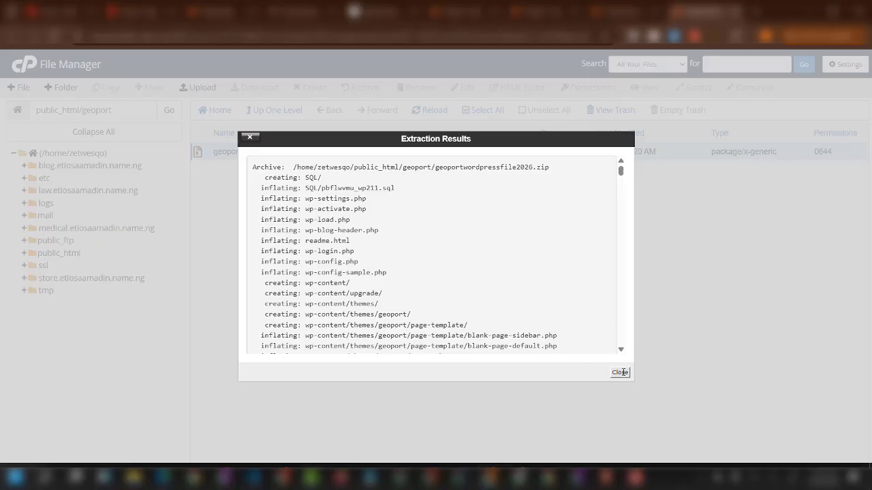
left_click(620, 372)
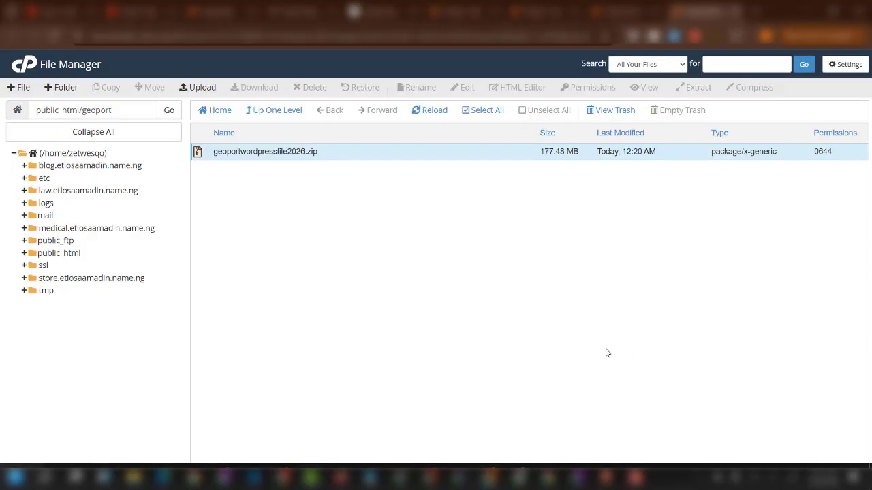
left_click(433, 110)
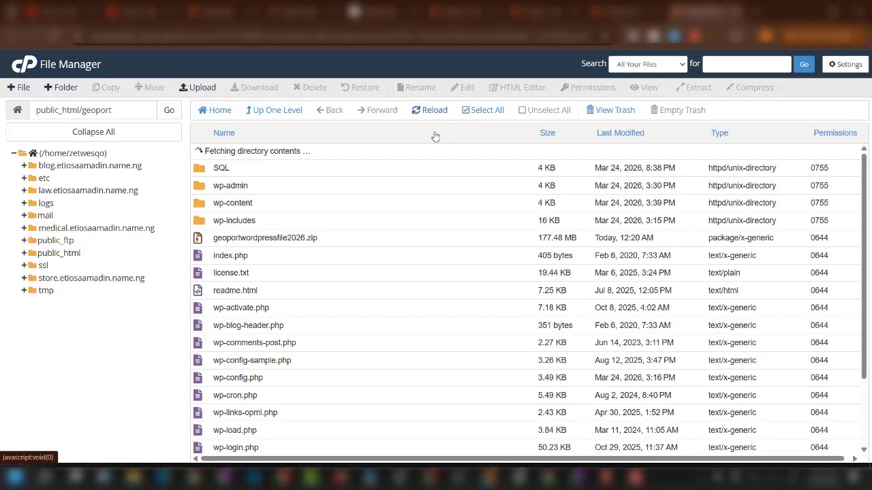
scroll(256, 288, "down", 2)
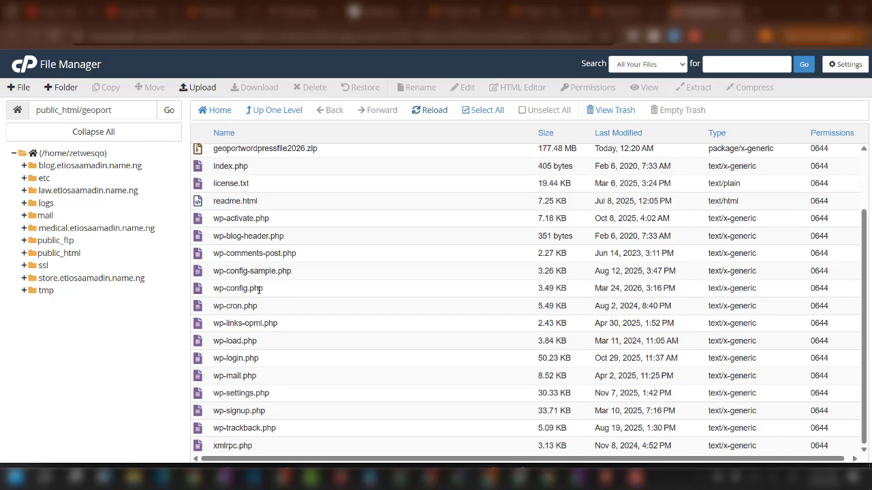
right_click(280, 290)
left_click(300, 332)
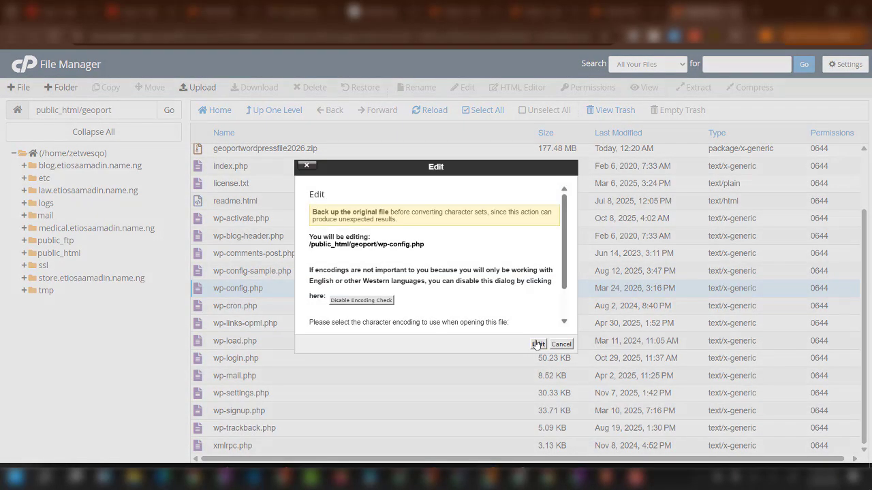
left_click(538, 344)
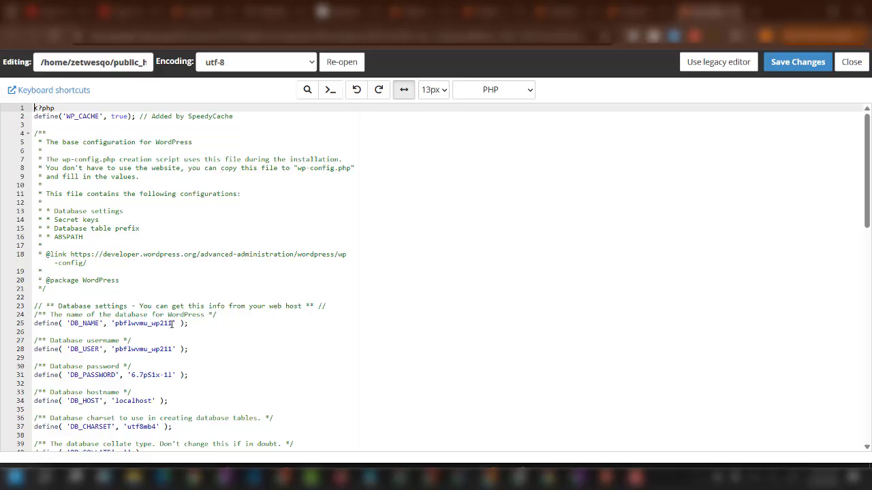
Set DB_NAME to geoportbb, DB_USER to geoportrr and the new password, then save wp-config.php.
left_click_drag(173, 323, 115, 324)
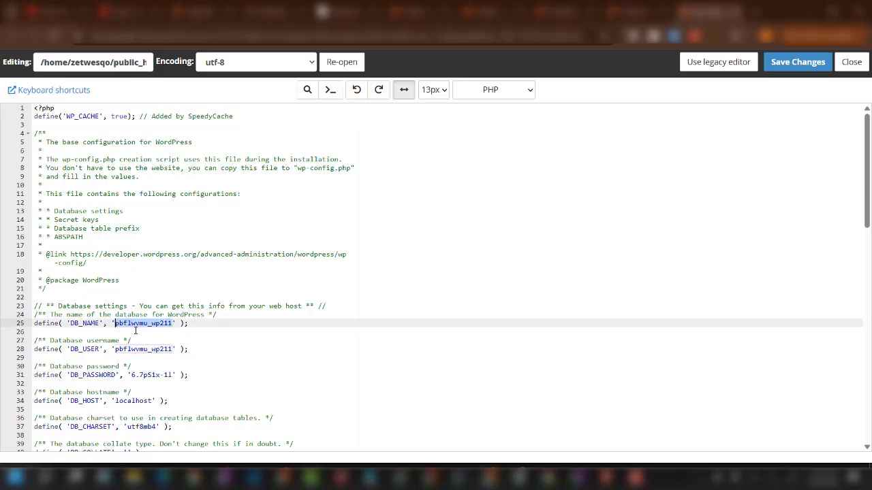
key("ctrl+v")
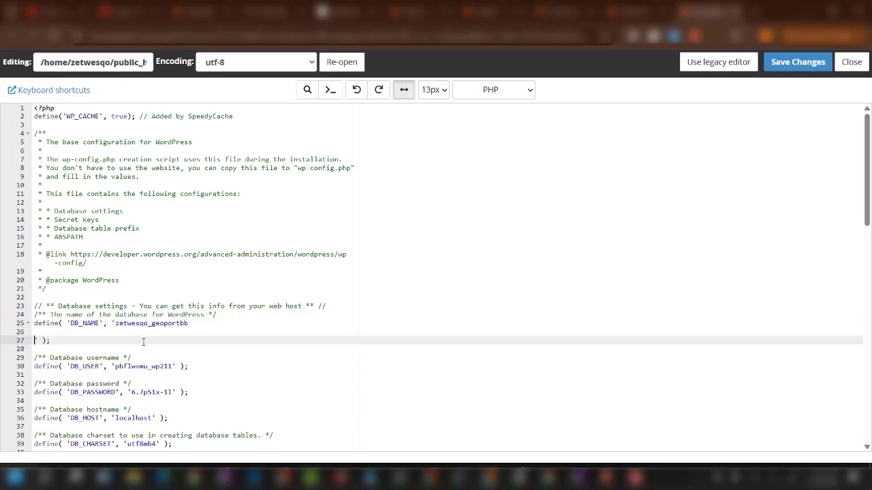
key("BackSpace")
key("BackSpace")
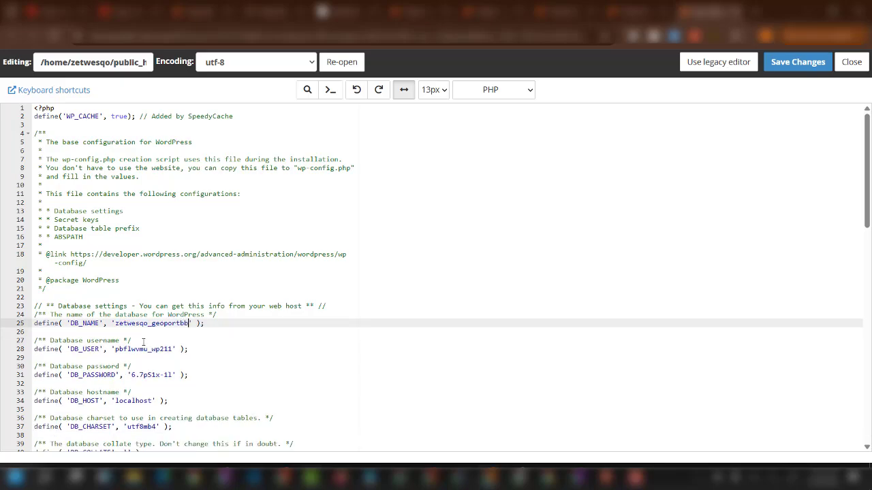
key("shift+Left")
key("shift+Left")
key("shift+Left")
key("shift+Left")
key("shift+Left")
key("shift+Left")
key("shift+Left")
key("shift+Left")
key("shift+Left")
key("shift+Left")
key("shift+Left")
key("shift+Left")
key("shift+Left")
key("shift+Left")
key("shift+Left")
key("shift+Left")
key("shift+Left")
key("shift+Left")
key("ctrl+c")
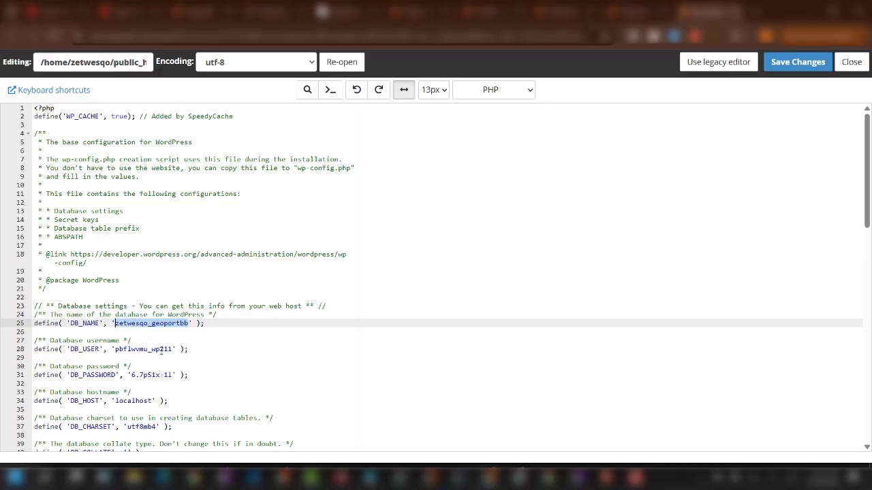
left_click_drag(173, 374, 135, 376)
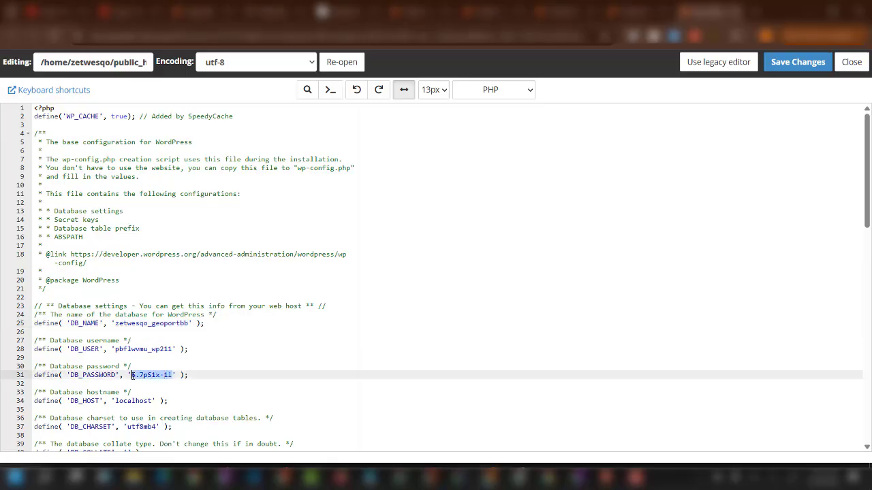
key("ctrl+v")
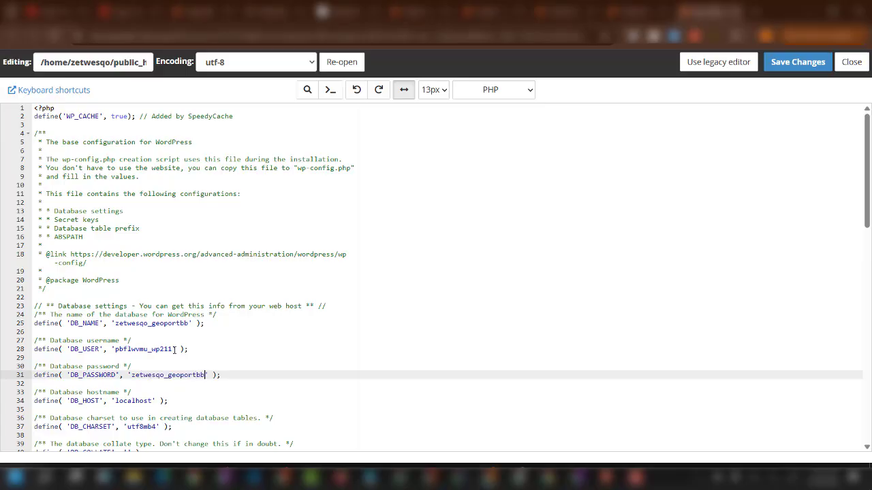
left_click_drag(174, 349, 114, 349)
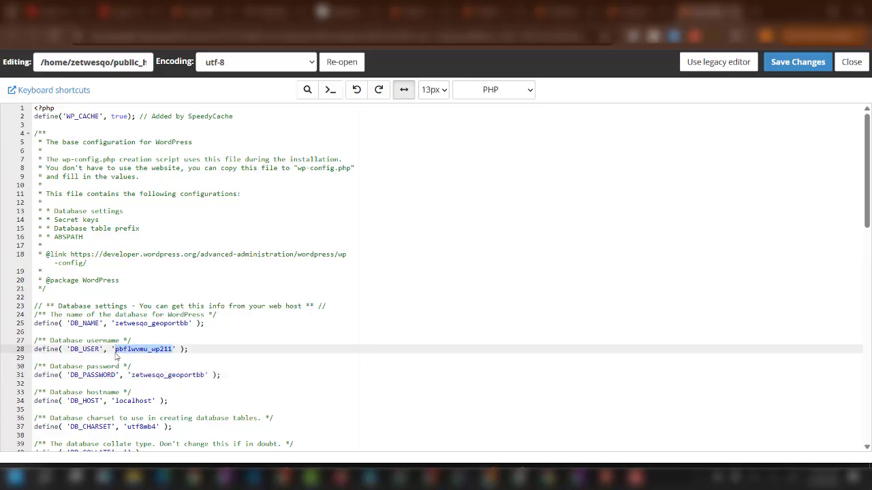
key("ctrl+v")
key("BackSpace")
key("BackSpace")
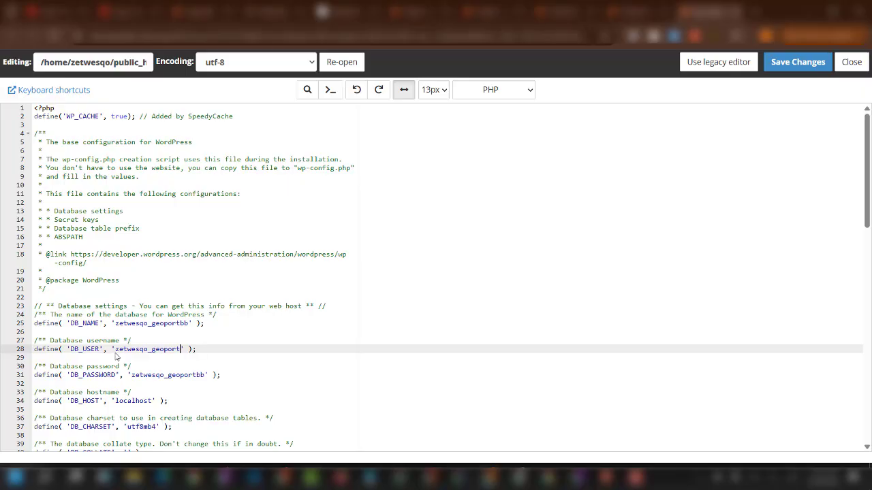
type("rr")
left_click(795, 65)
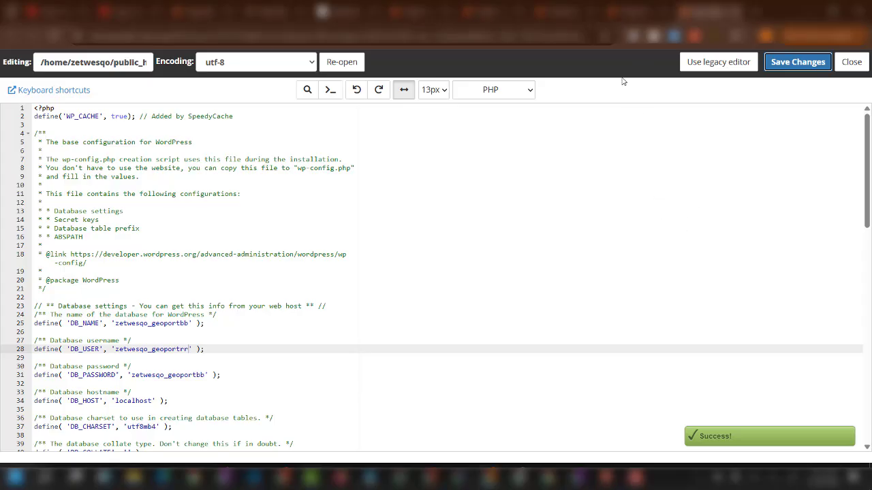
left_click(624, 14)
Grant the geoportrr user ALL PRIVILEGES on the geoportbb database.
scroll(372, 241, "up", 2)
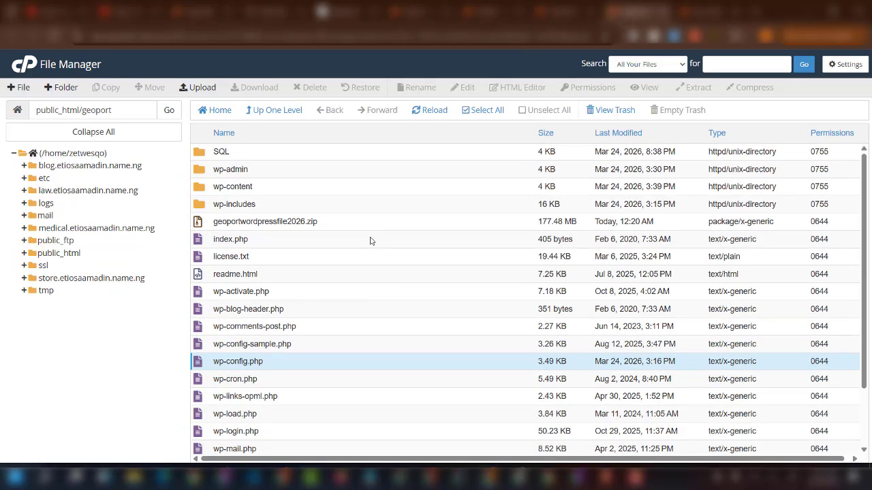
double_click(277, 153)
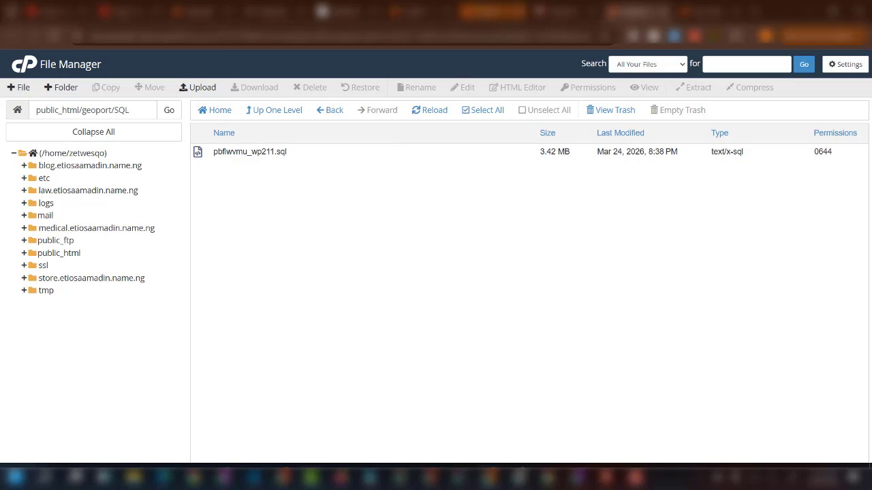
left_click(565, 12)
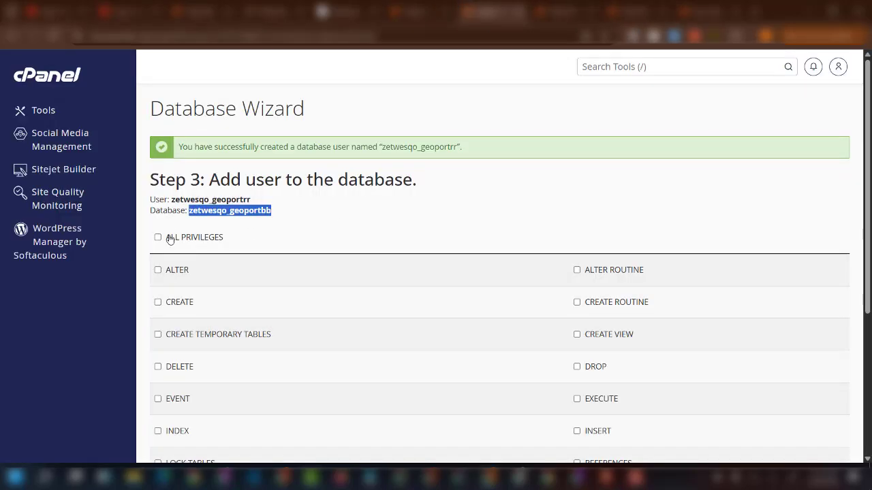
left_click(158, 238)
scroll(184, 273, "down", 3)
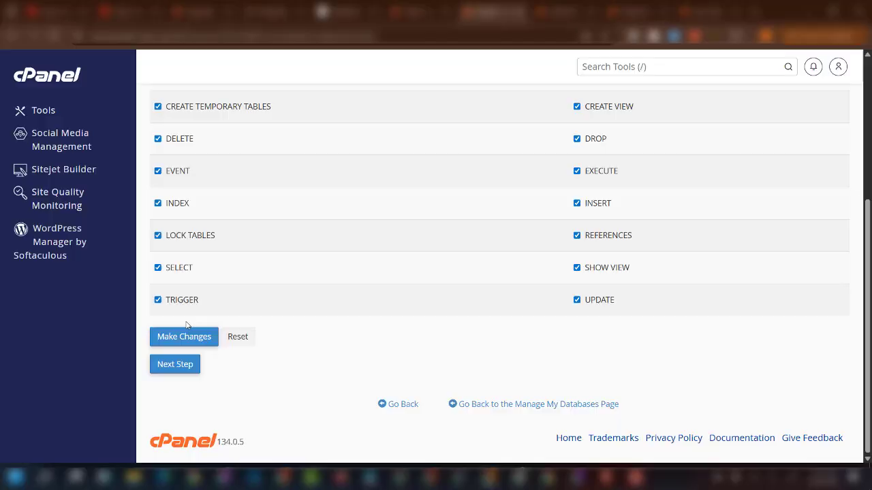
left_click(195, 366)
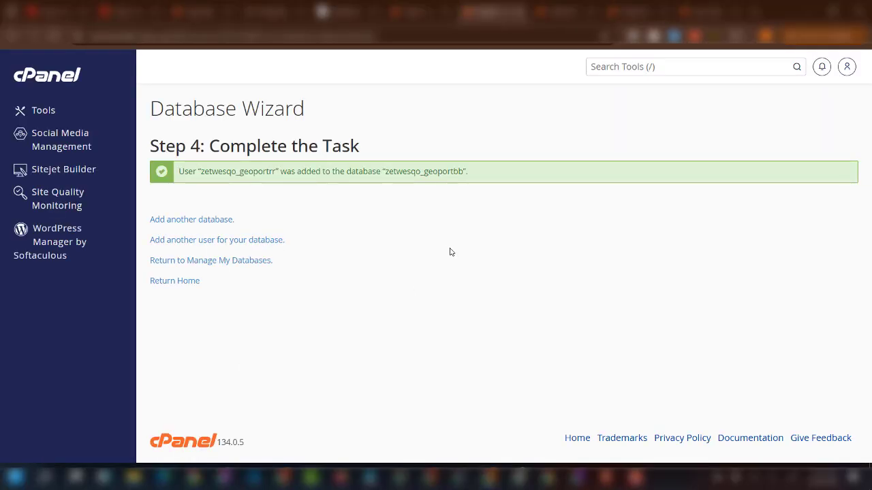
left_click(659, 69)
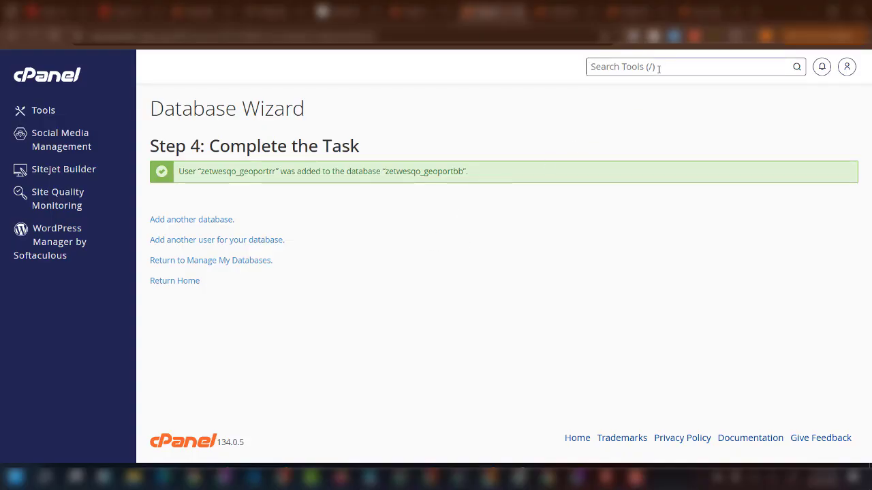
Open phpMyAdmin and go to the Import page of the geoport database.
type("php")
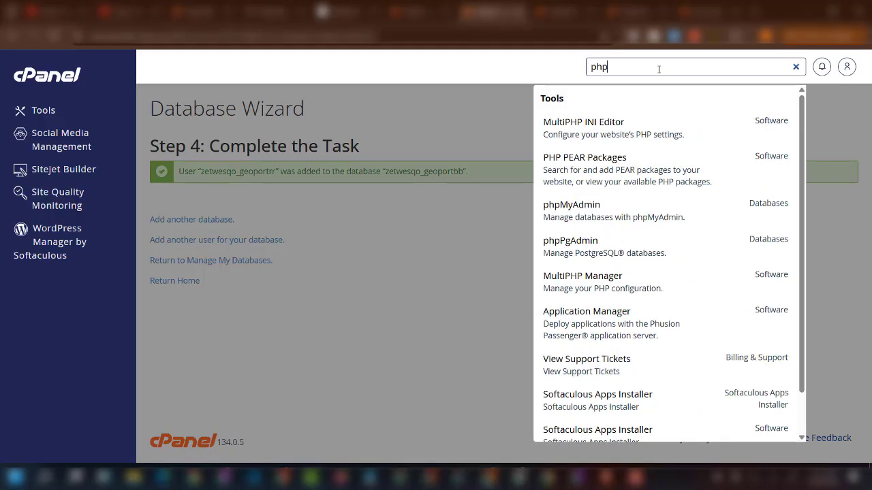
left_click(590, 214)
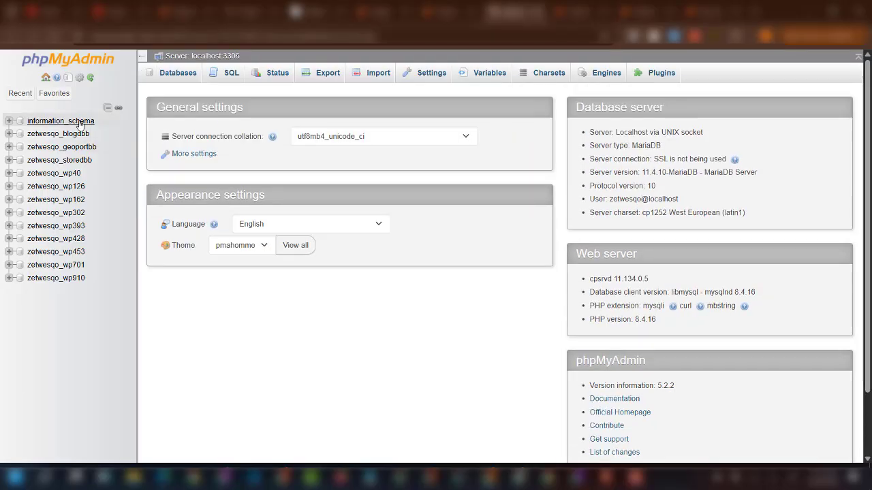
left_click(81, 149)
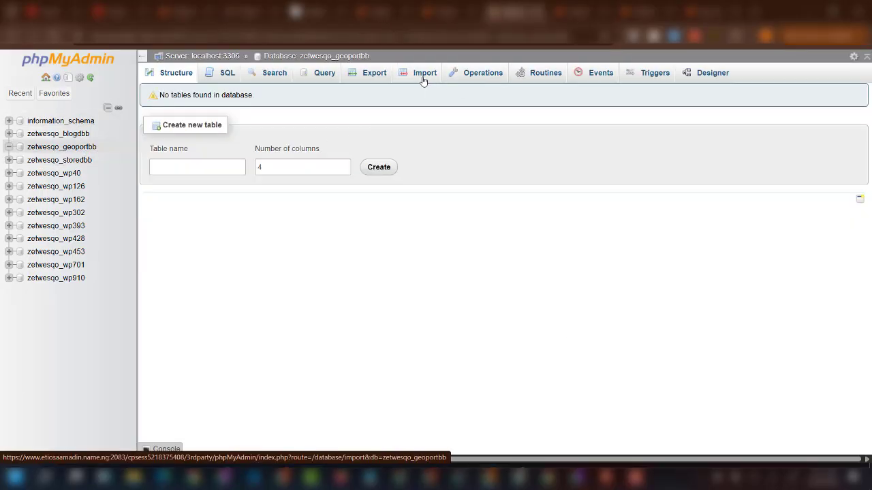
left_click(422, 76)
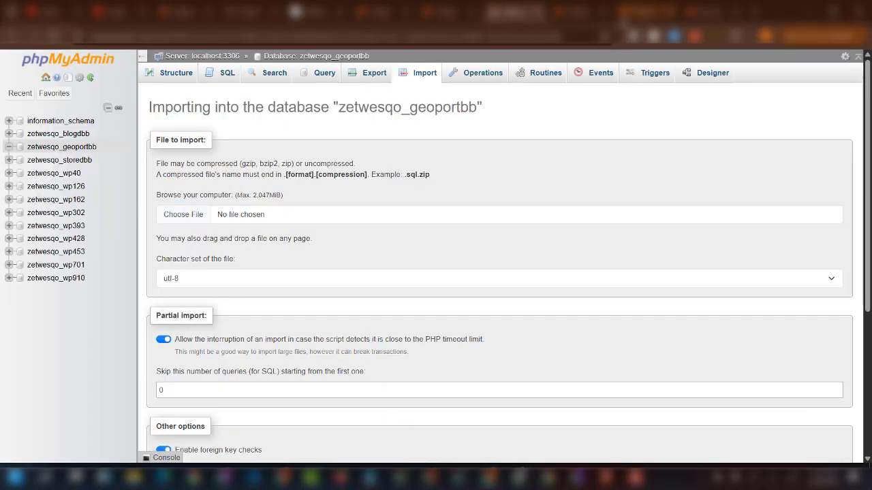
Download the pbflwvmu_wp211 SQL dump from File Manager.
left_click(647, 13)
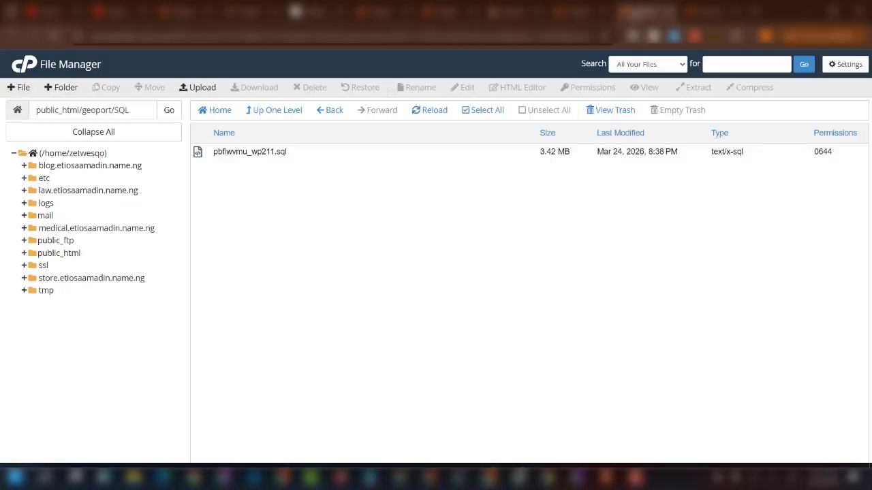
right_click(314, 154)
left_click(360, 165)
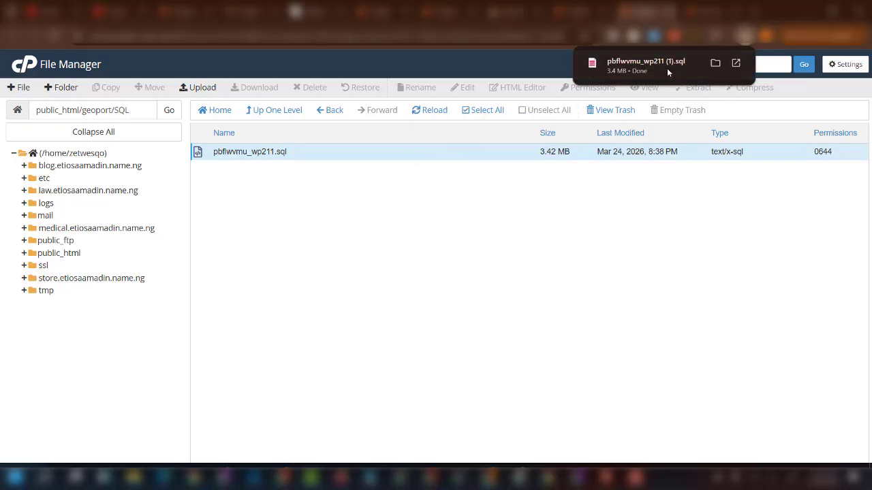
left_click(509, 12)
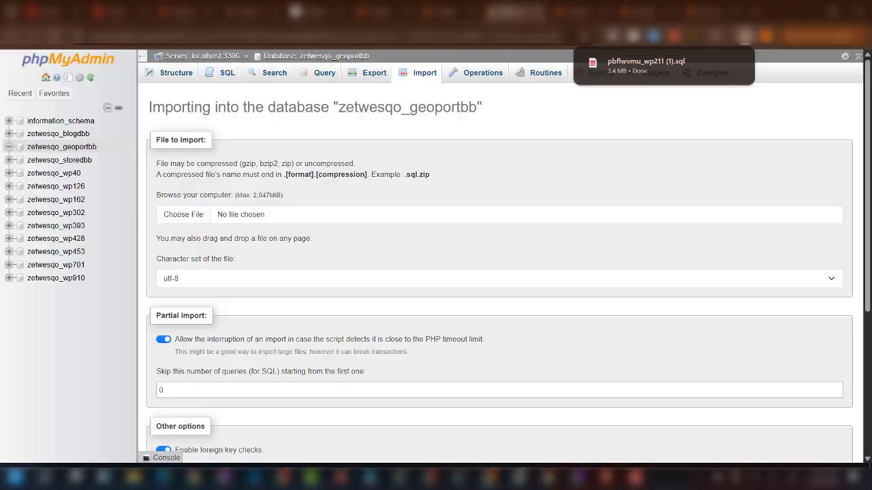
Import pbflwvmu_wp211 (1).sql into the zetwesqo_geoportbb database.
left_click(188, 219)
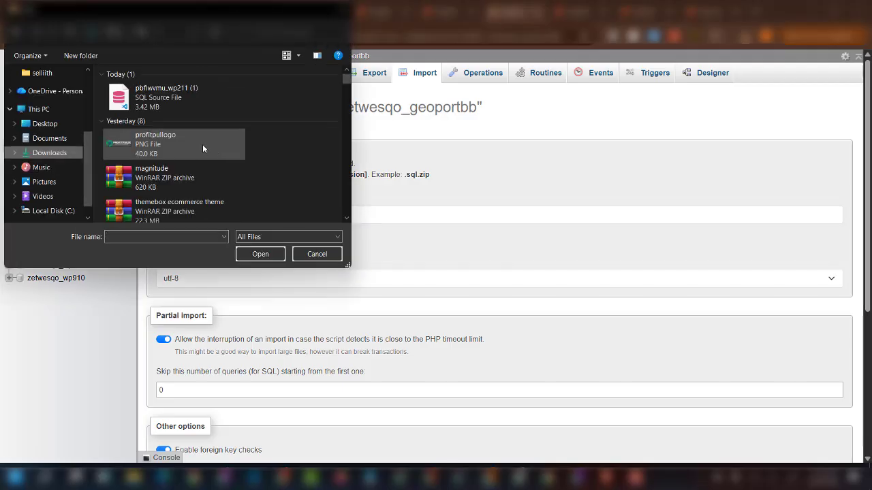
left_click(191, 99)
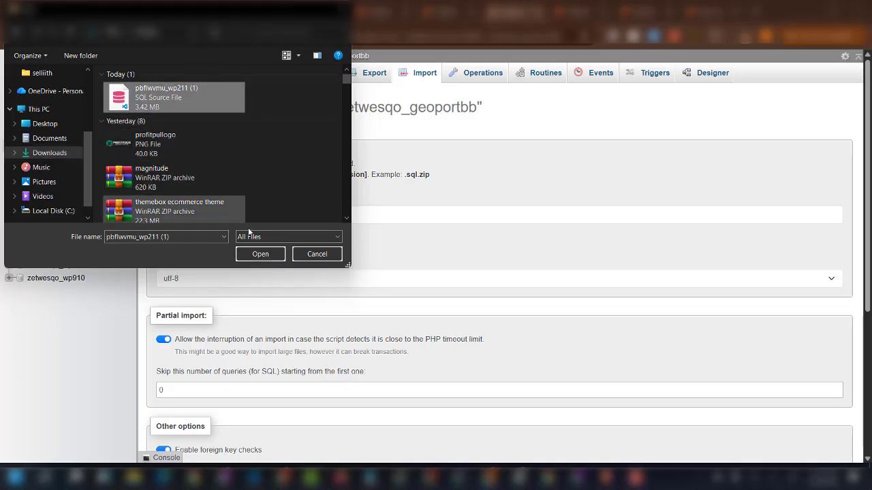
left_click(276, 254)
scroll(289, 252, "down", 4)
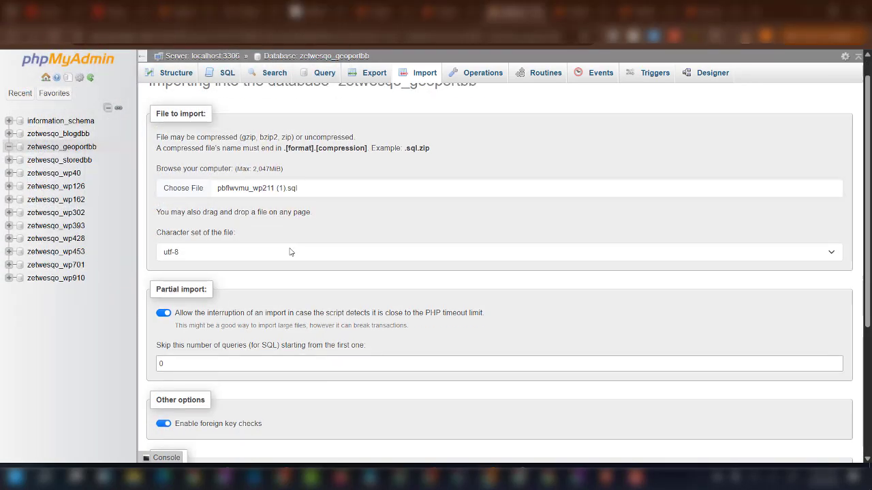
left_click(168, 426)
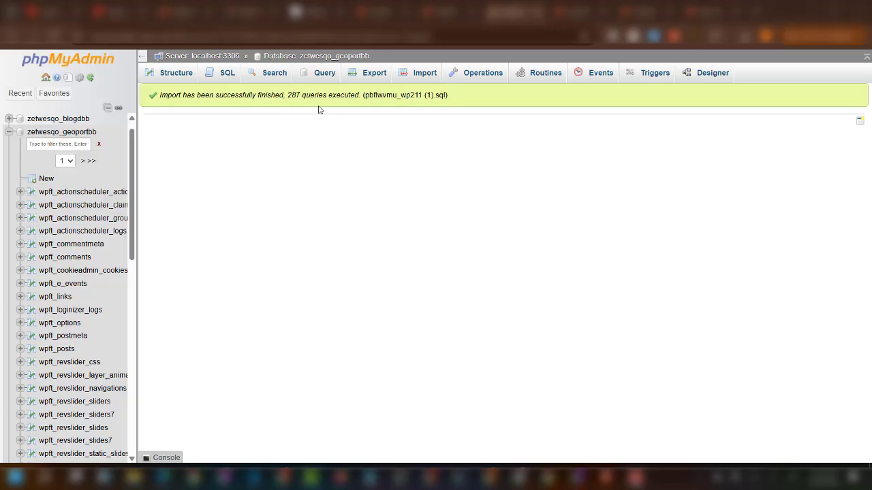
scroll(76, 245, "down", 2)
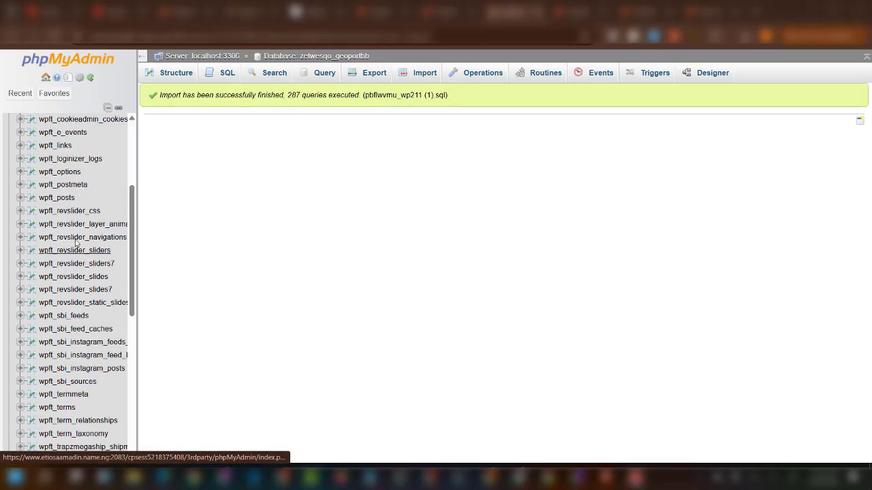
left_click(66, 174)
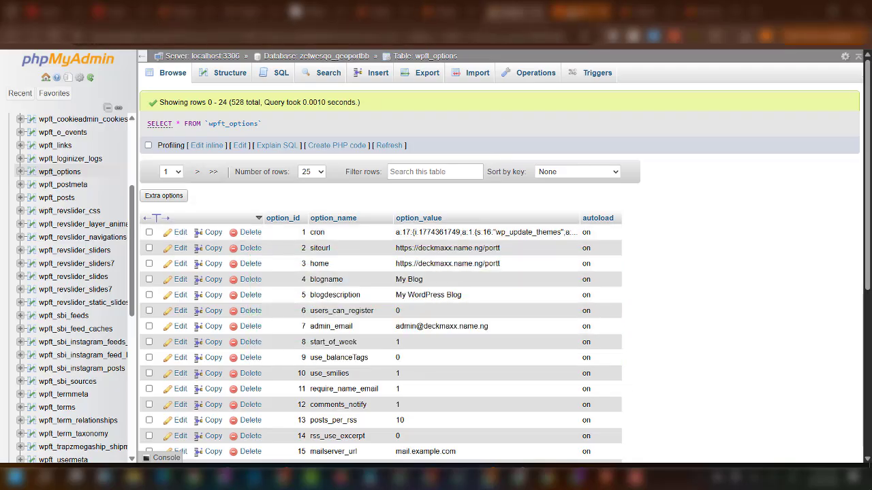
left_click(712, 12)
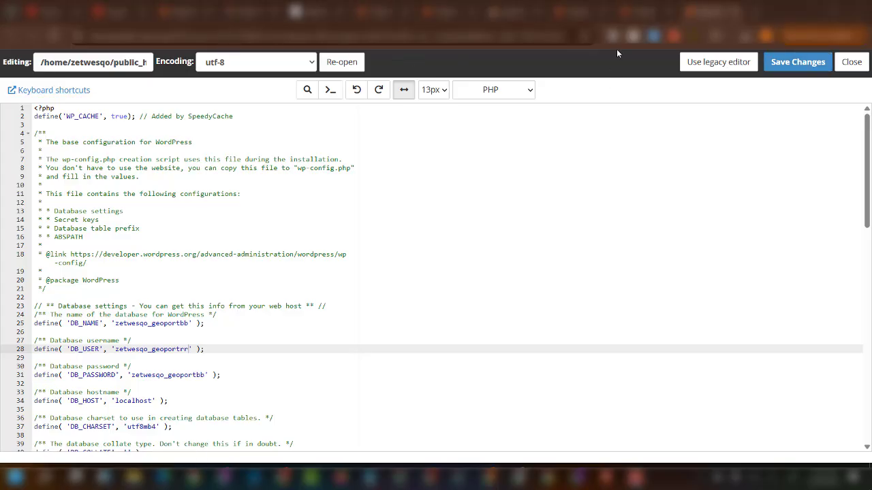
left_click(647, 12)
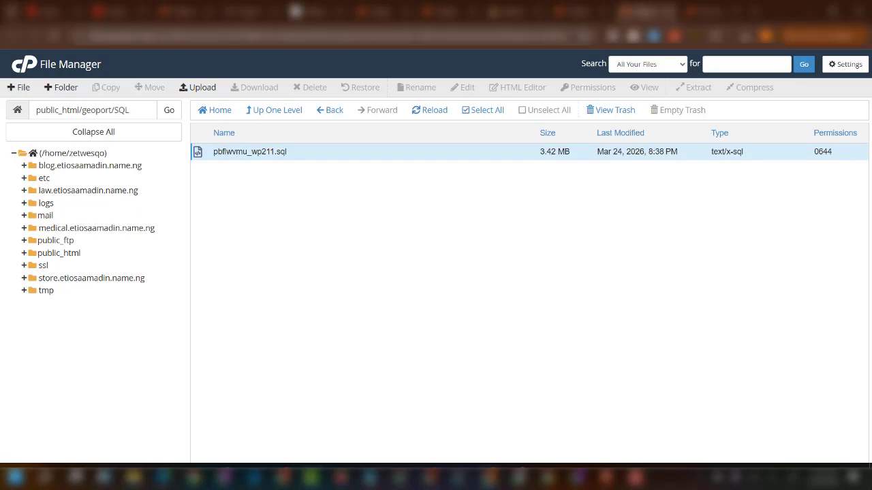
double_click(155, 35)
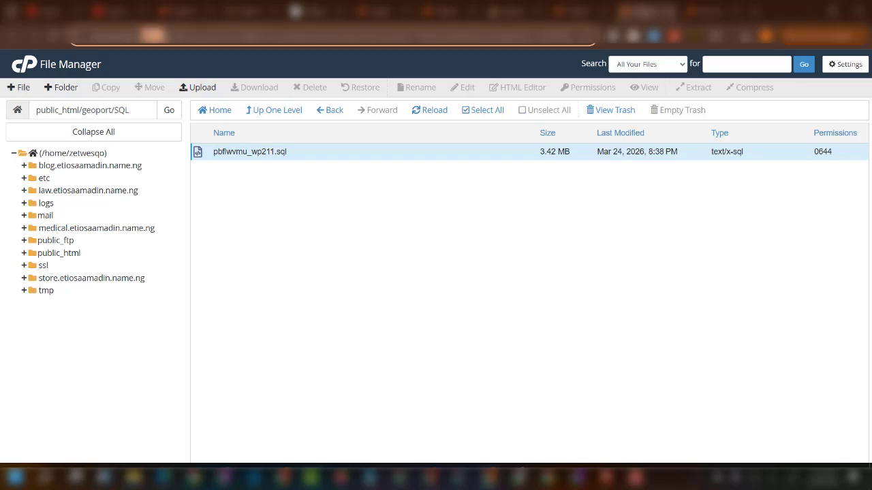
left_click_drag(213, 36, 134, 36)
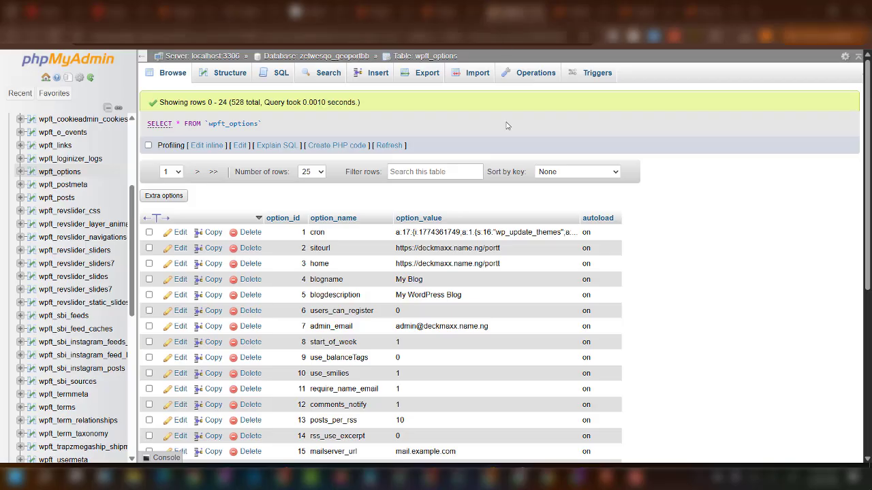
left_click(515, 11)
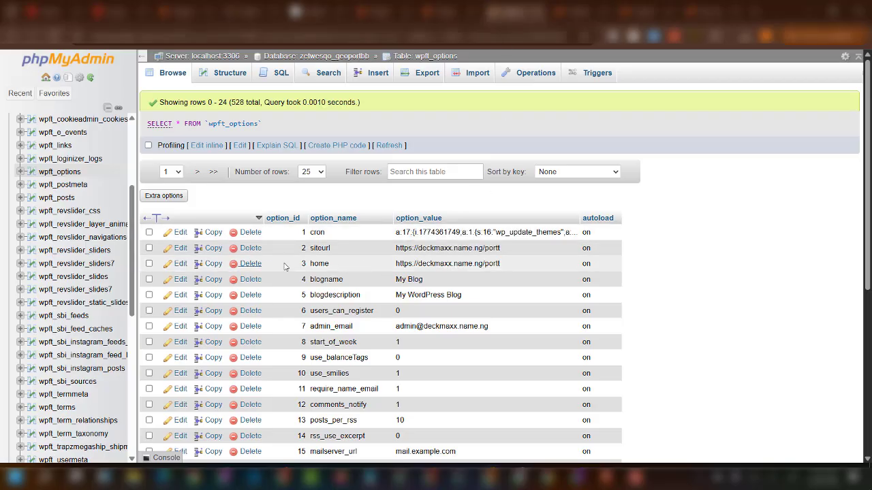
Change the siteurl option to the new domain's /geoport URL.
left_click(179, 248)
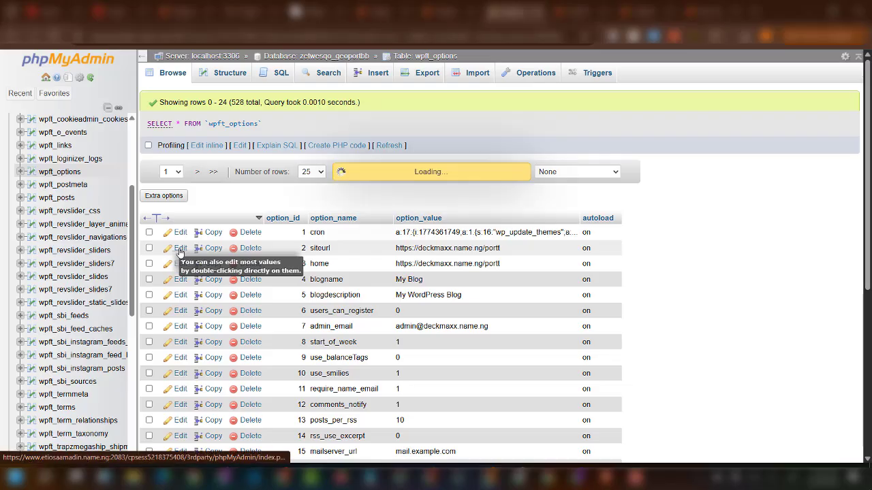
left_click_drag(483, 252, 634, 253)
type("etiosaamadin.name.ng")
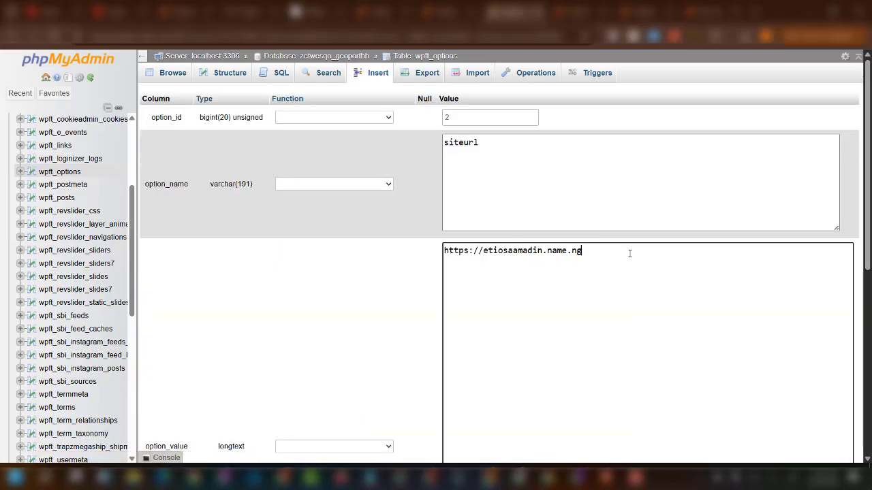
type("/geoport")
key("ctrl+a")
key("ctrl+c")
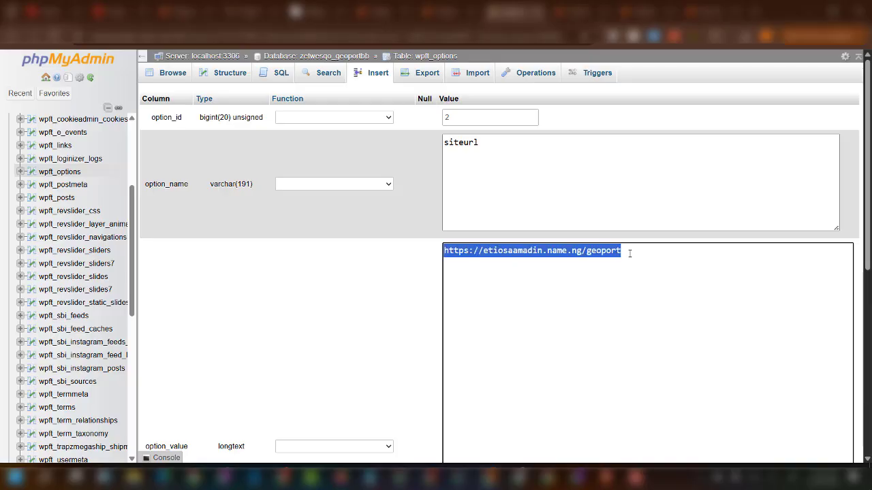
scroll(650, 306, "down", 5)
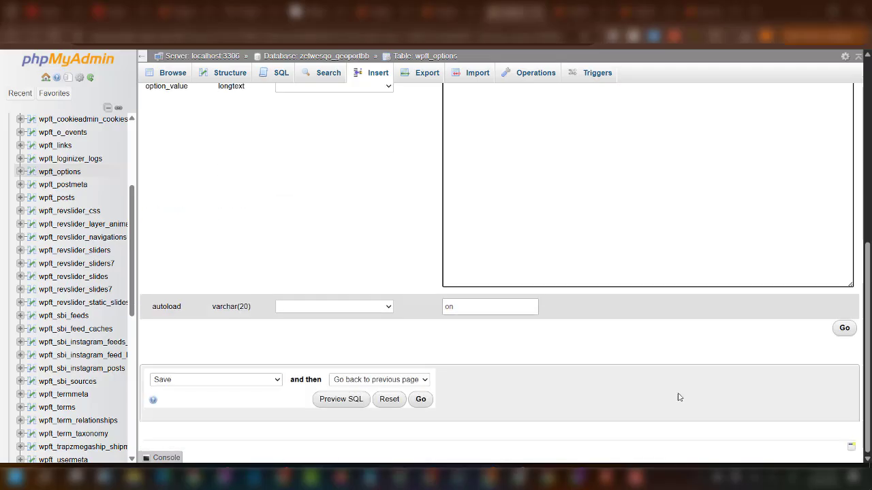
left_click(844, 333)
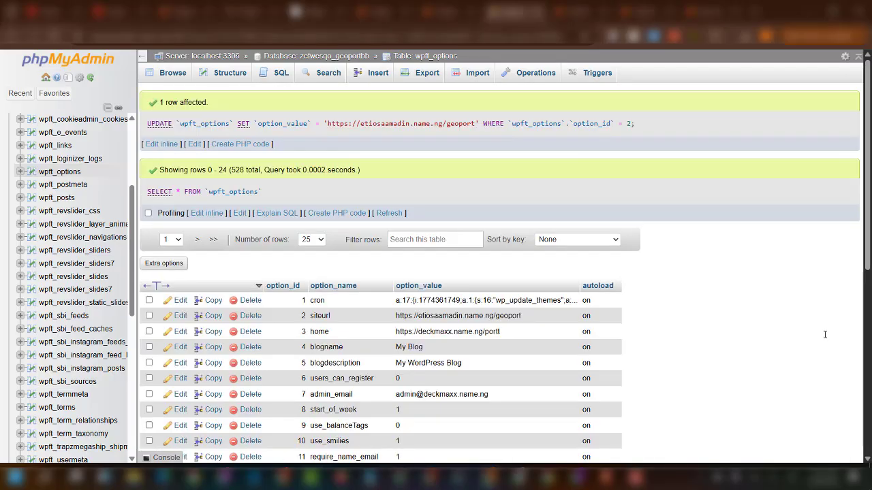
Set the home option to the same new /geoport URL.
left_click(182, 332)
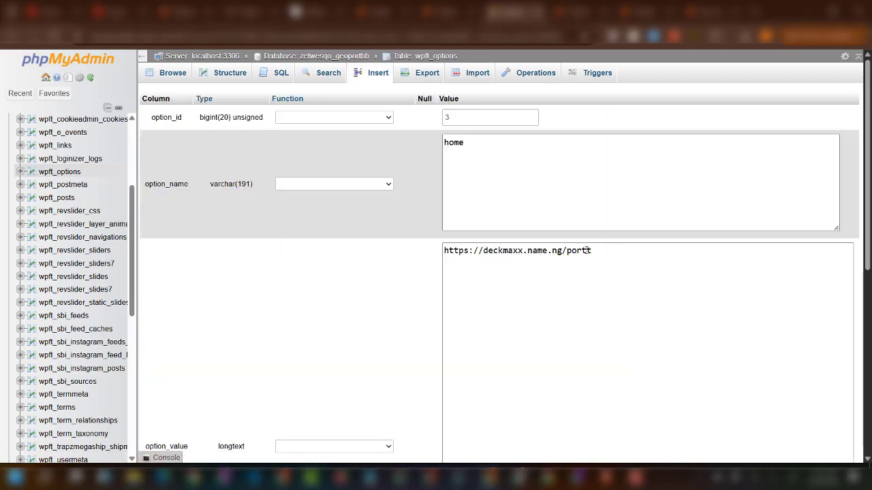
left_click_drag(587, 250, 411, 257)
key("ctrl+v")
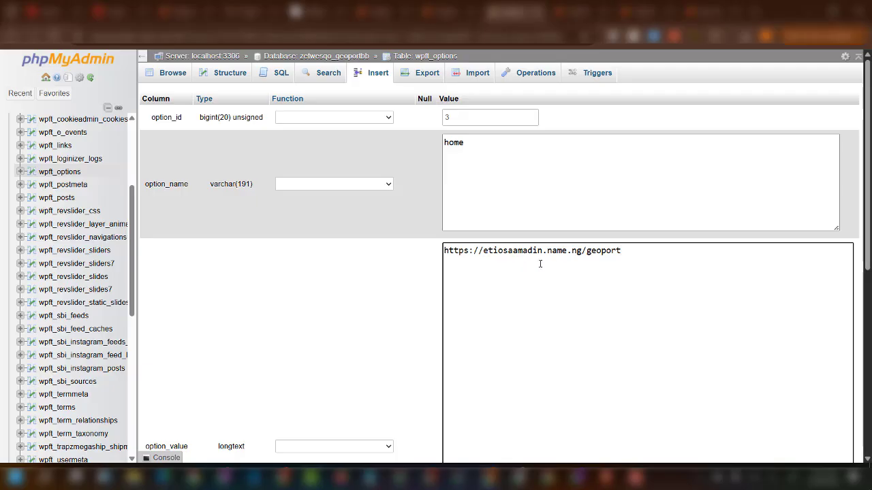
scroll(690, 358, "down", 5)
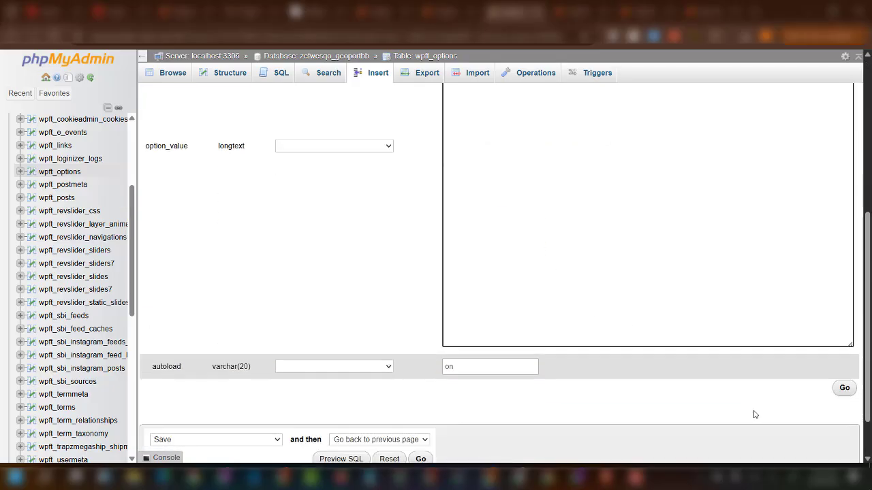
left_click(845, 329)
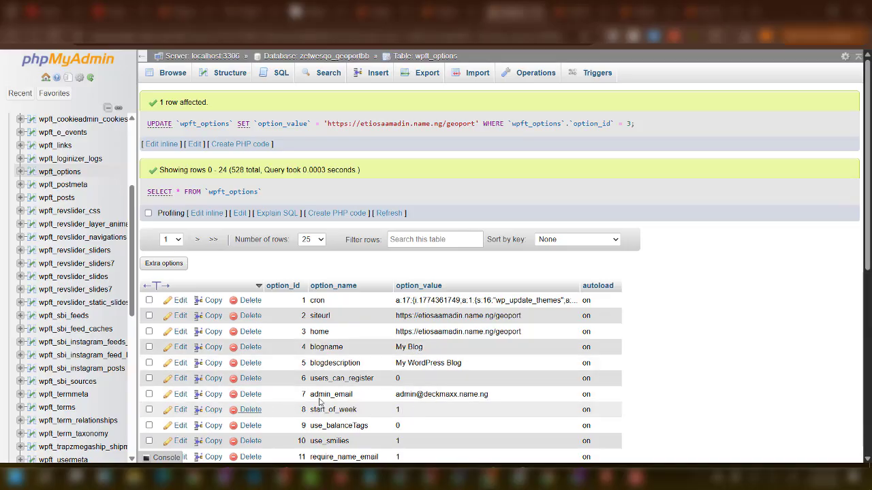
scroll(440, 386, "down", 3)
scroll(464, 316, "up", 1)
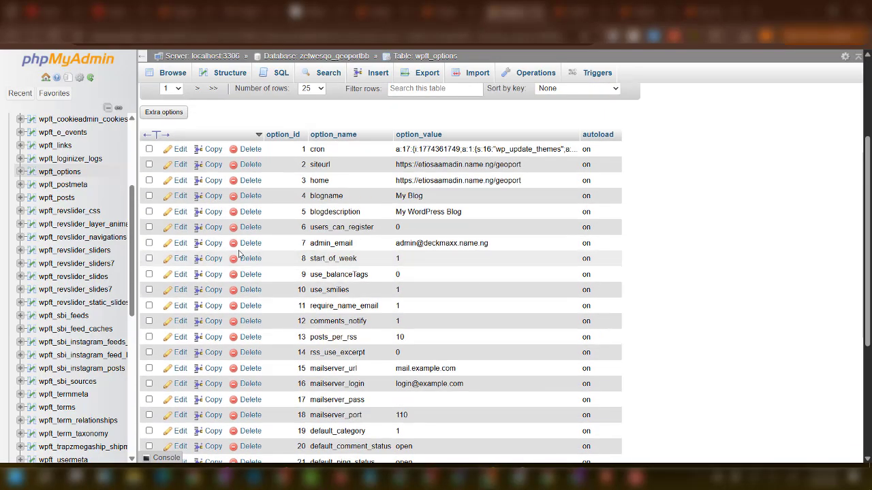
scroll(176, 248, "up", 3)
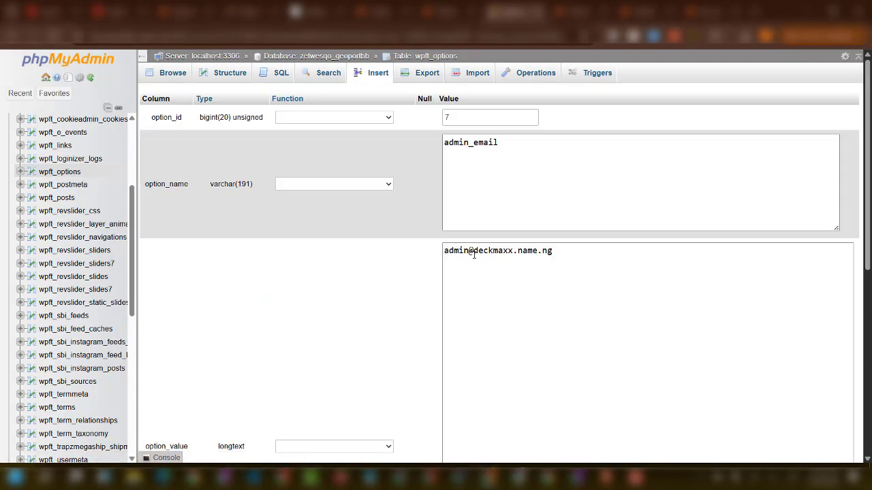
left_click_drag(474, 254, 609, 255)
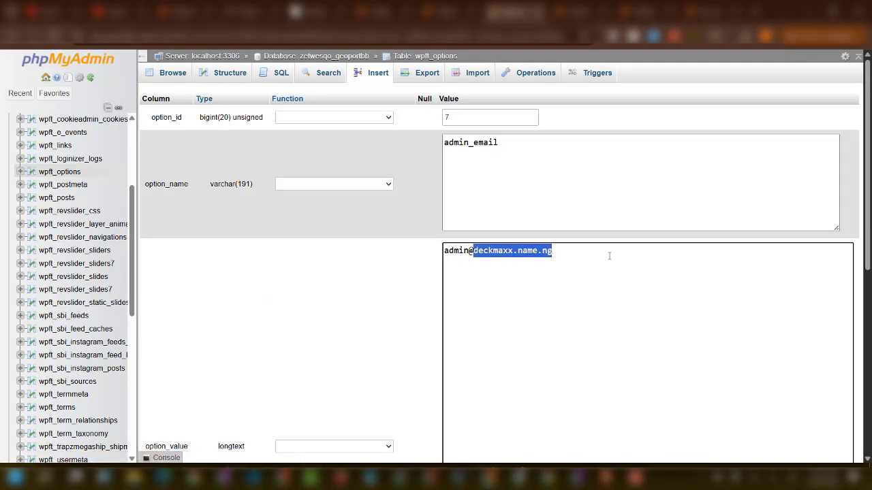
key("ctrl+v")
left_click_drag(519, 252, 482, 252)
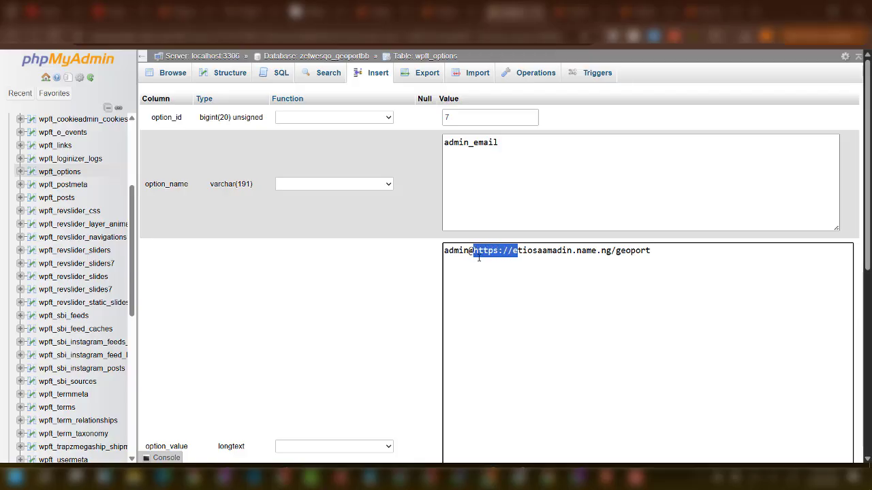
key("BackSpace")
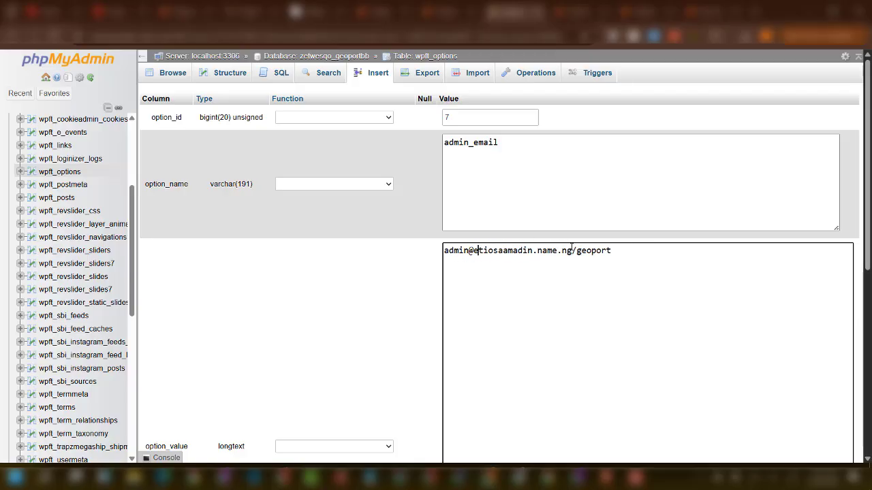
left_click_drag(572, 251, 658, 258)
key("BackSpace")
scroll(756, 337, "down", 4)
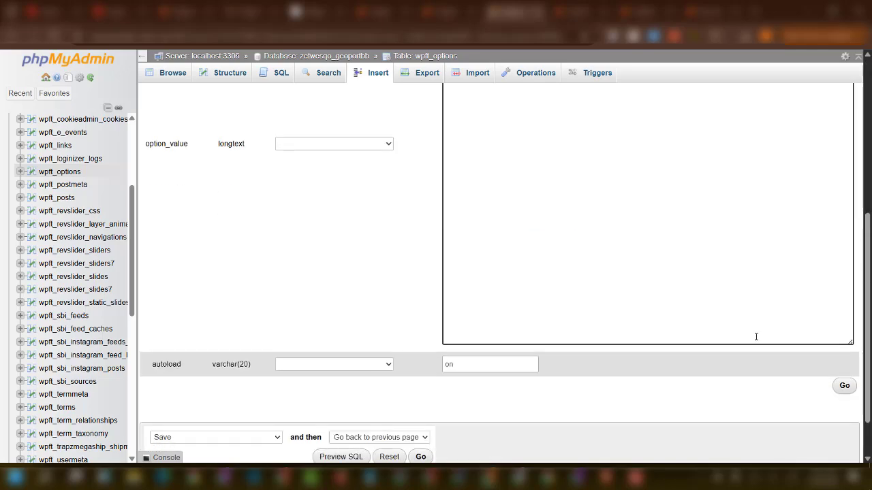
left_click(845, 387)
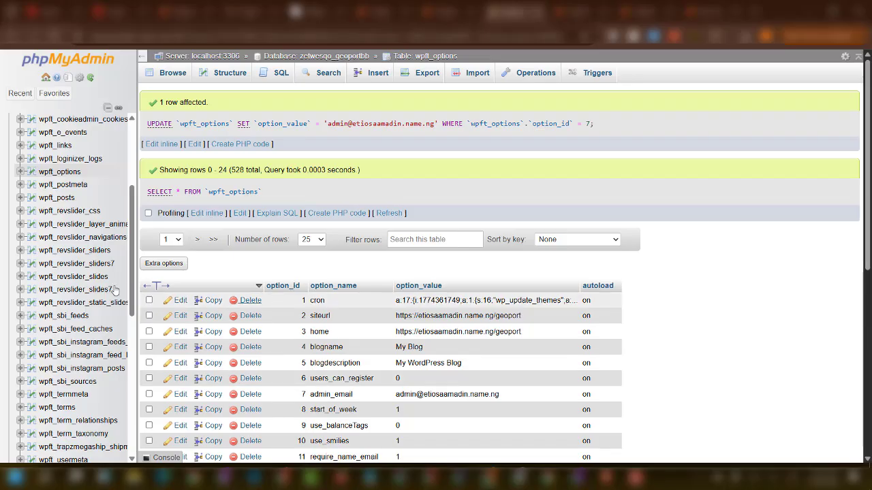
scroll(77, 295, "down", 2)
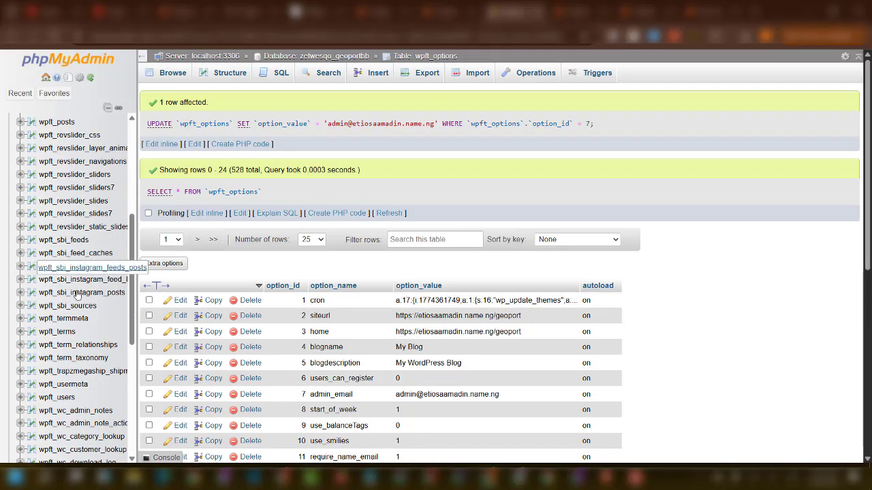
Switch to the wpft_users table and start editing its single admin account row.
left_click(65, 400)
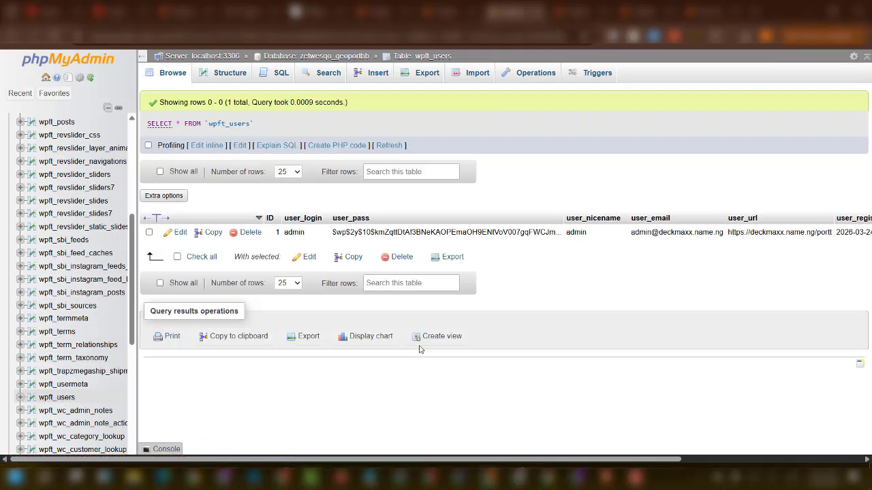
left_click(180, 233)
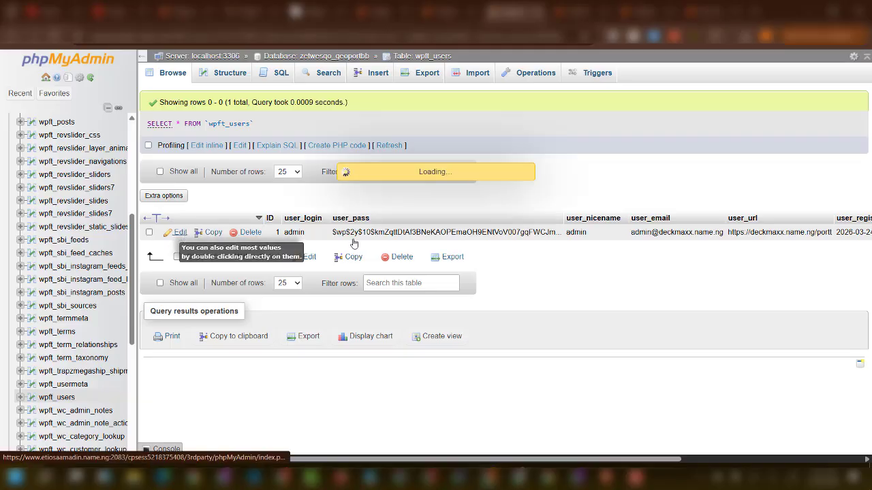
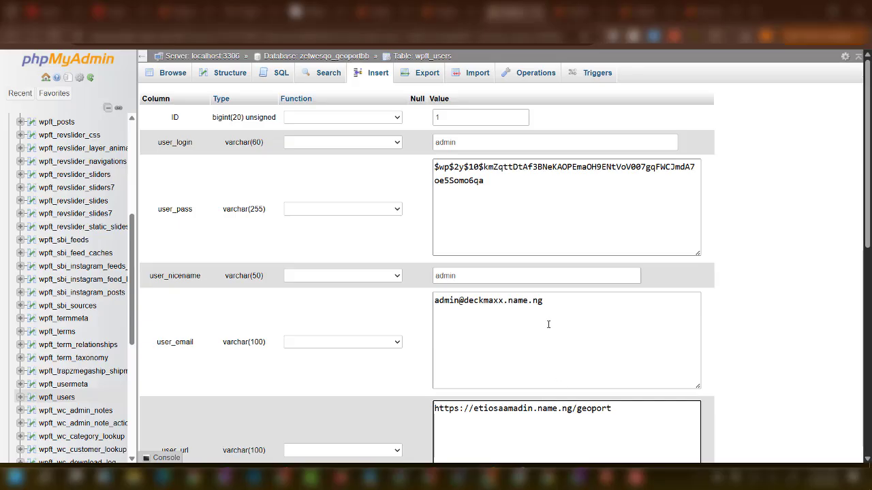
left_click_drag(572, 410, 478, 410)
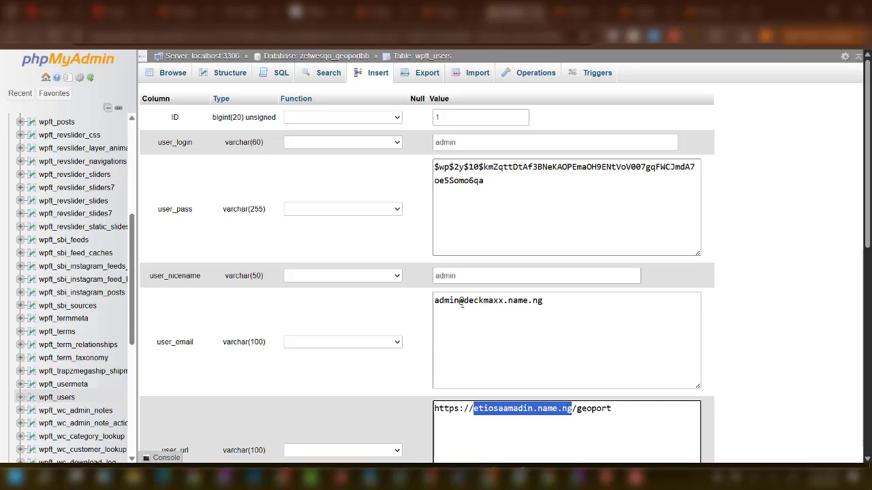
left_click_drag(462, 301, 599, 303)
type("etiosaamadin.name.ng")
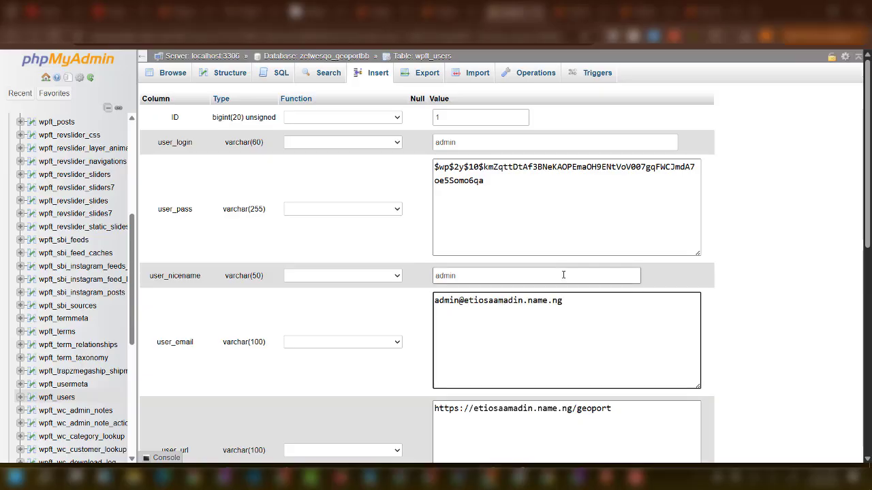
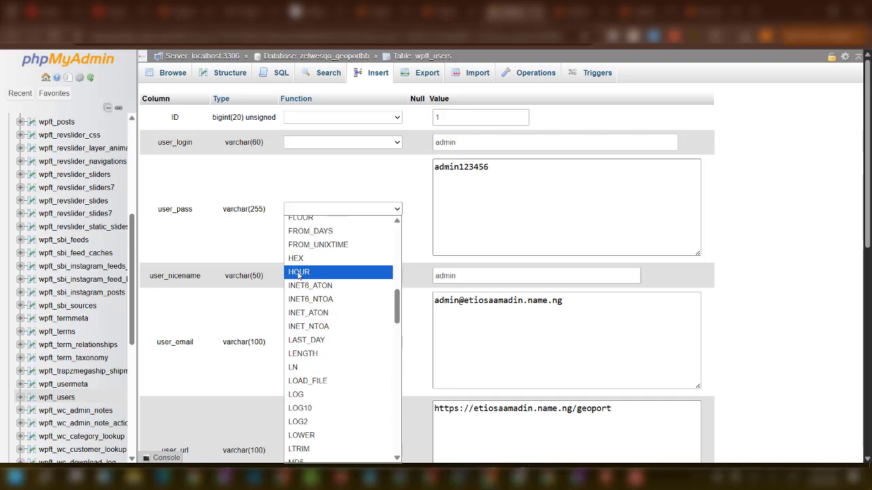
scroll(306, 379, "down", 8)
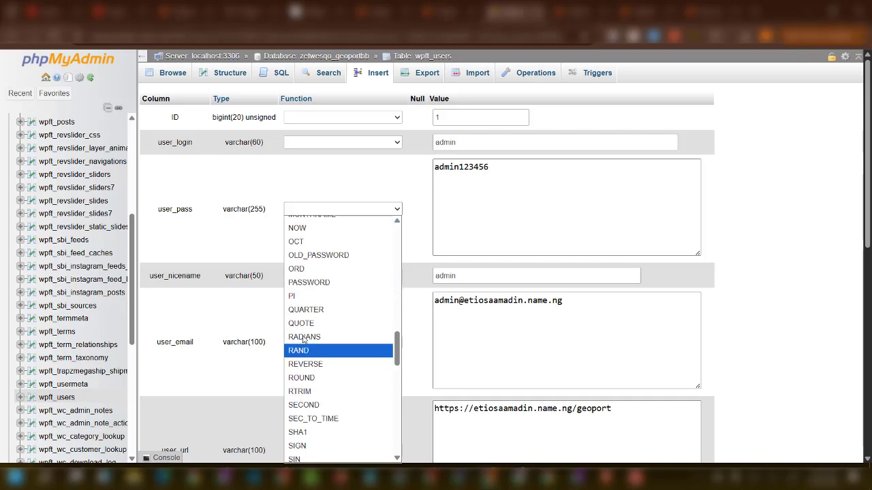
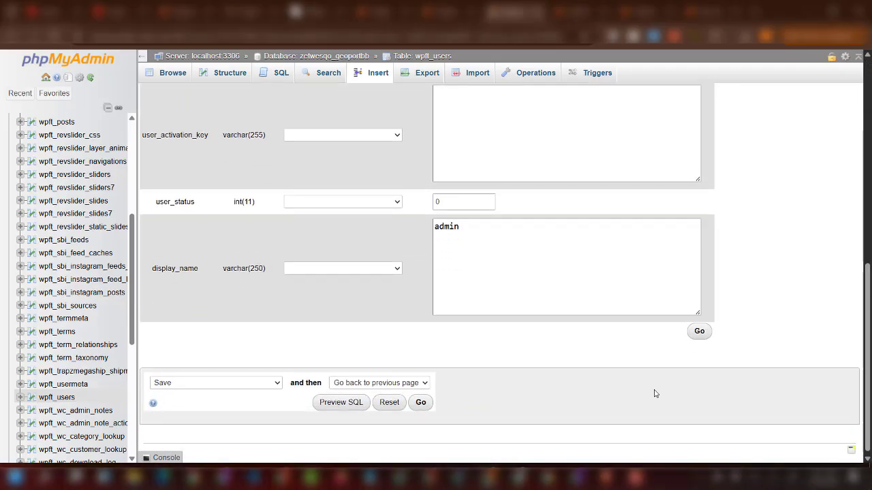
Save the wpft_users row for user ID 1 so its new admin password is stored as an MD5 hash.
left_click(699, 328)
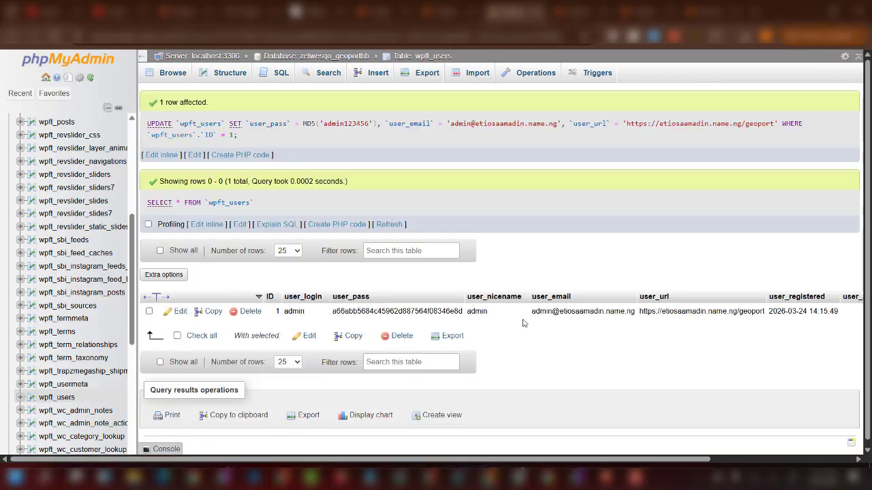
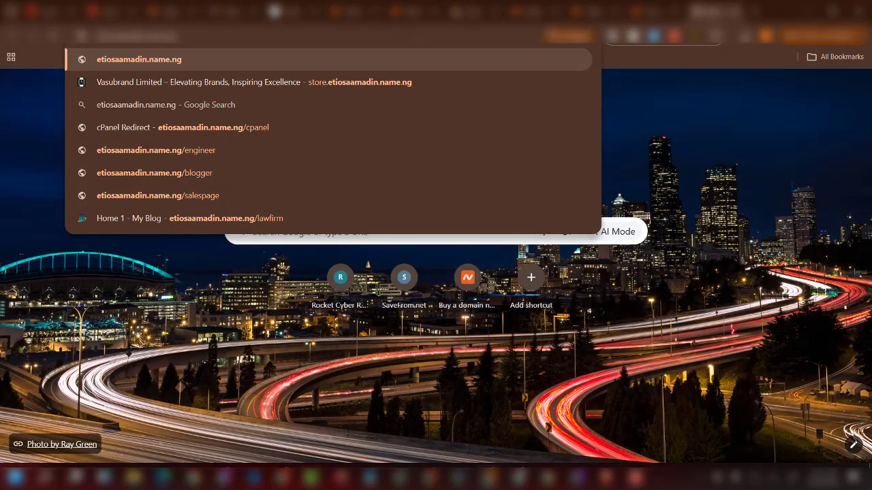
Load the Geoport site at etiosaamadin.name.ng/geoport.
type("/geoport")
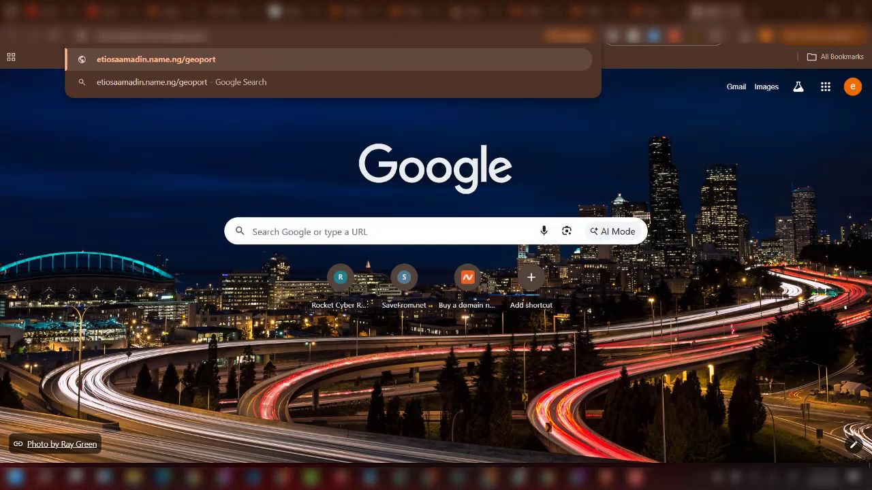
key("Return")
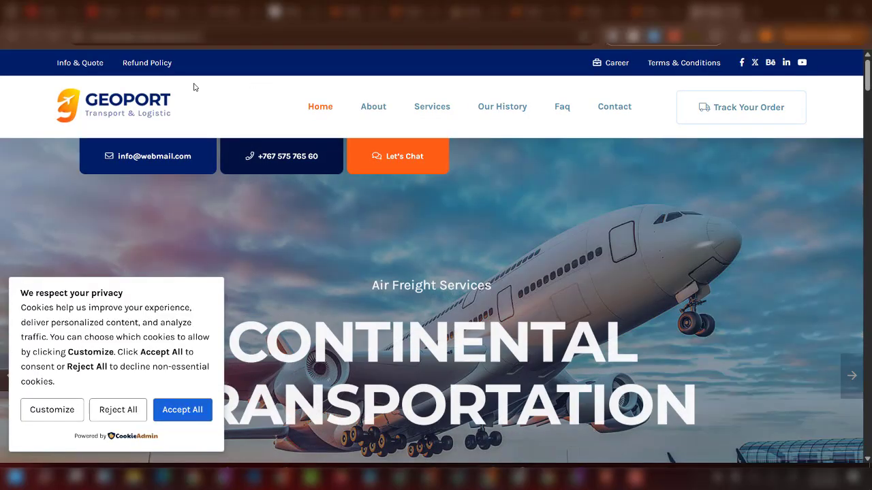
Go to etiosaamadin.name.ng/geoport/wp-admin to reach the WordPress login page.
left_click(153, 36)
left_click(229, 35)
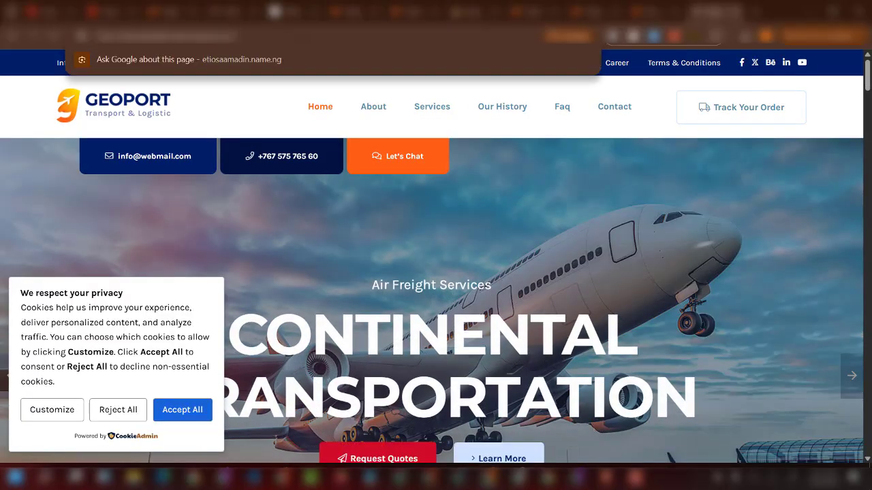
type("wp")
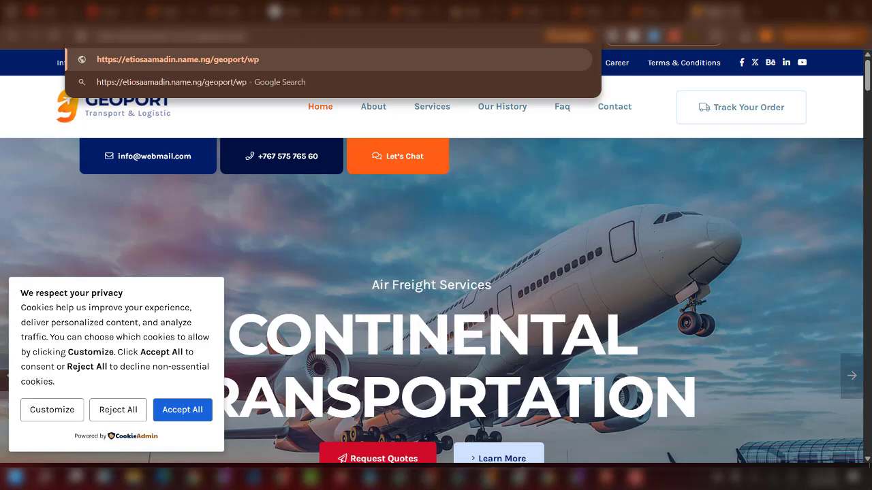
type("-admi")
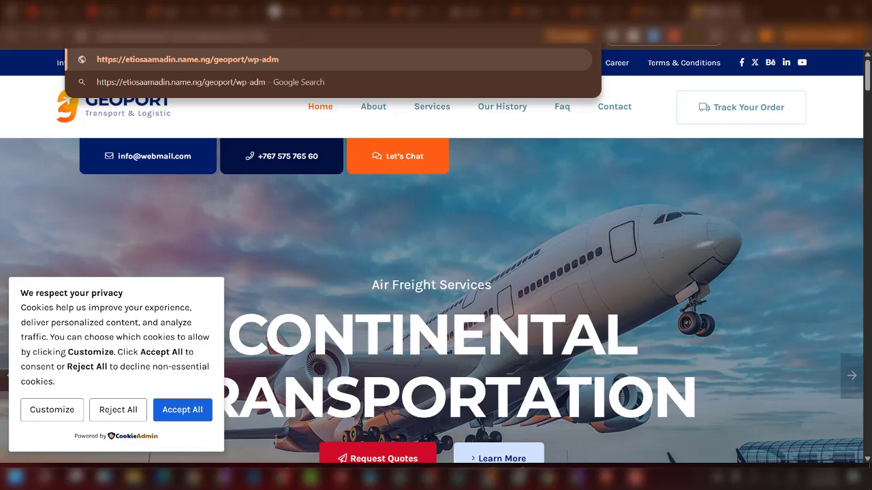
type("n")
key("Return")
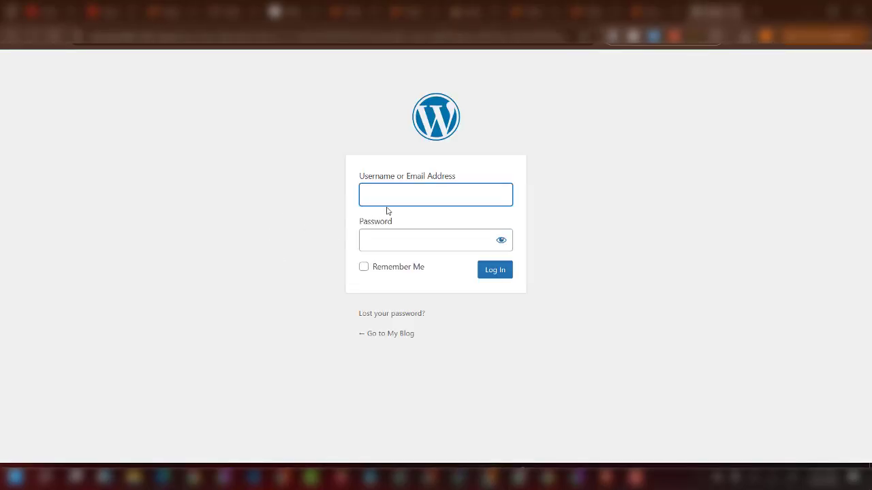
Enter 'admin' in the Username or Email Address field.
left_click(390, 195)
type("admin123456")
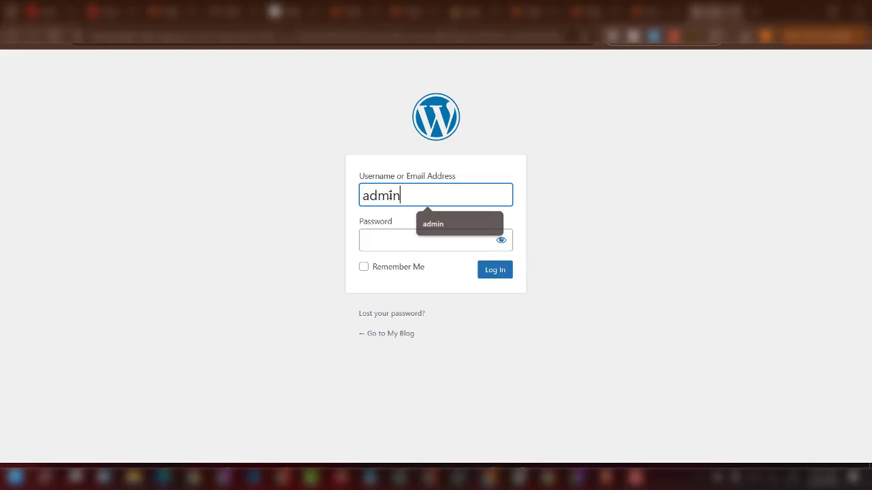
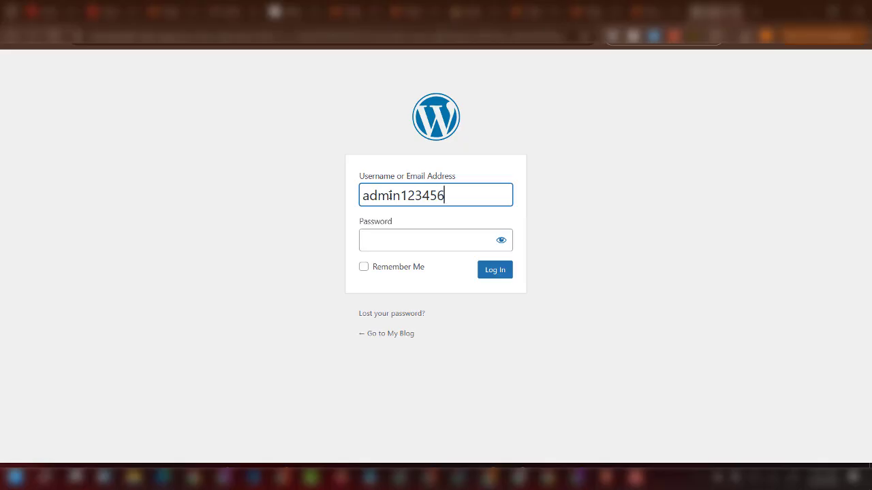
Paste the new password into the Password field and select the username's trailing digits to correct it.
double_click(389, 196)
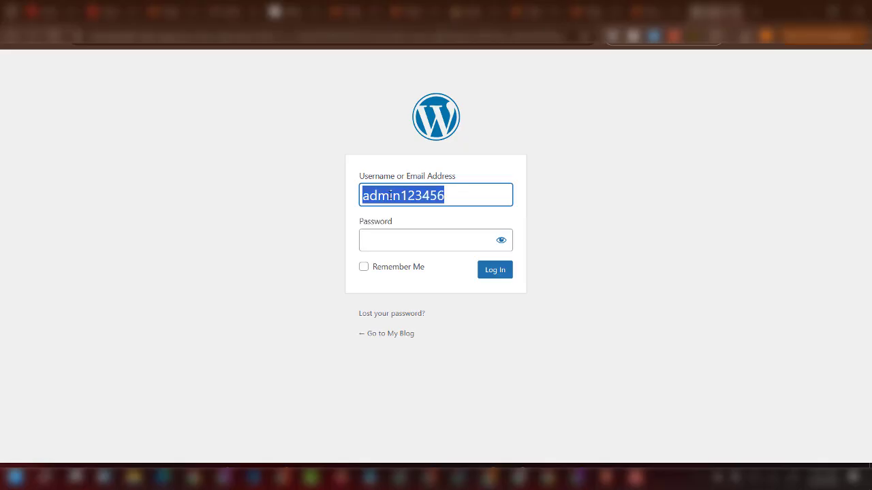
left_click(368, 247)
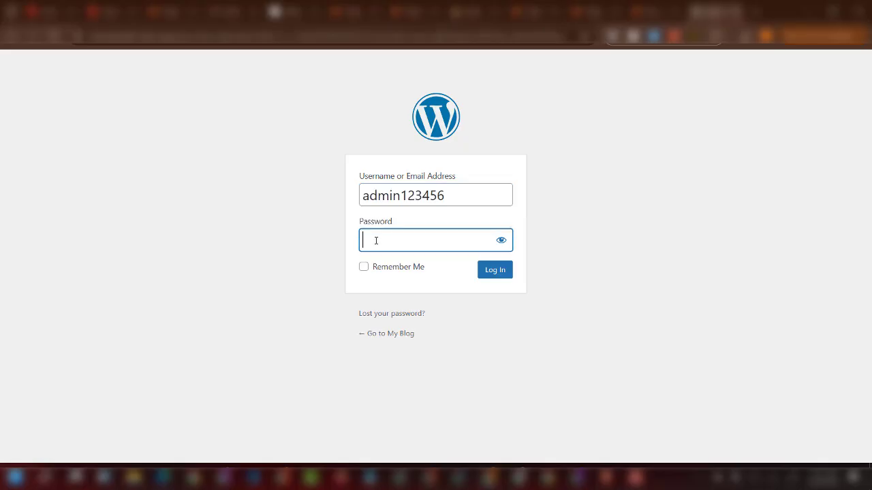
key("ctrl+v")
left_click_drag(402, 195, 506, 203)
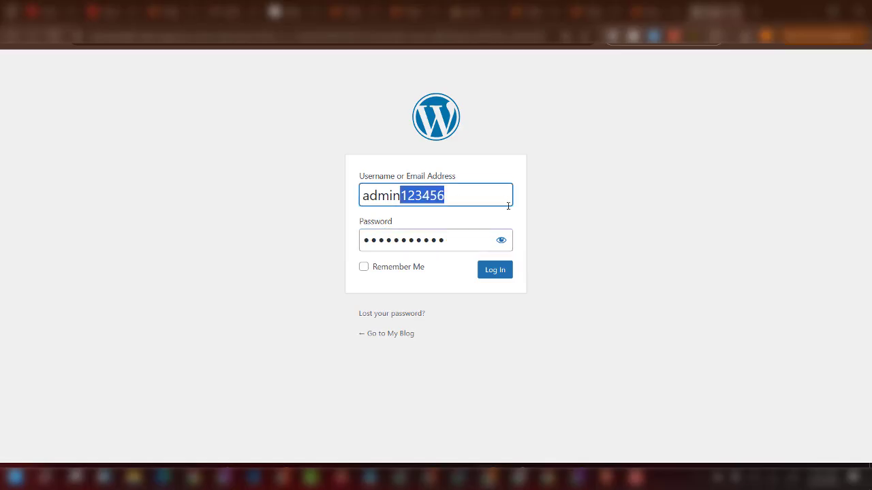
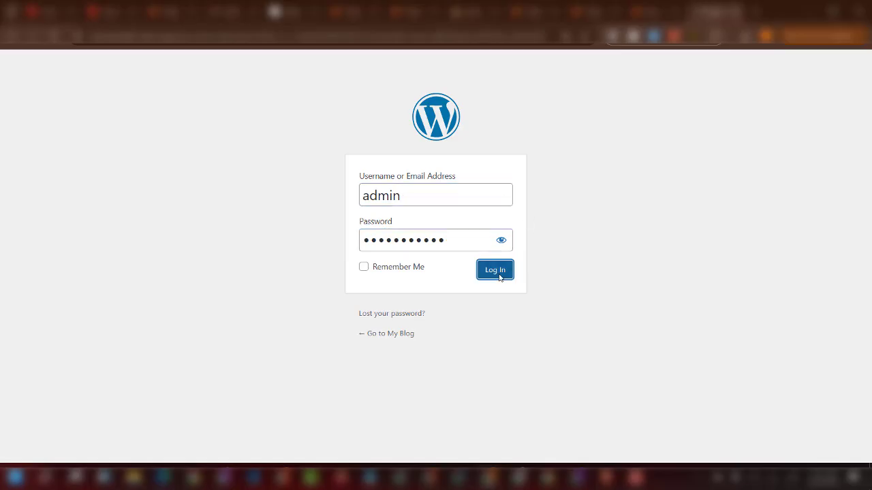
Log in with the admin username and new password to land on the Dashboard.
left_click(495, 271)
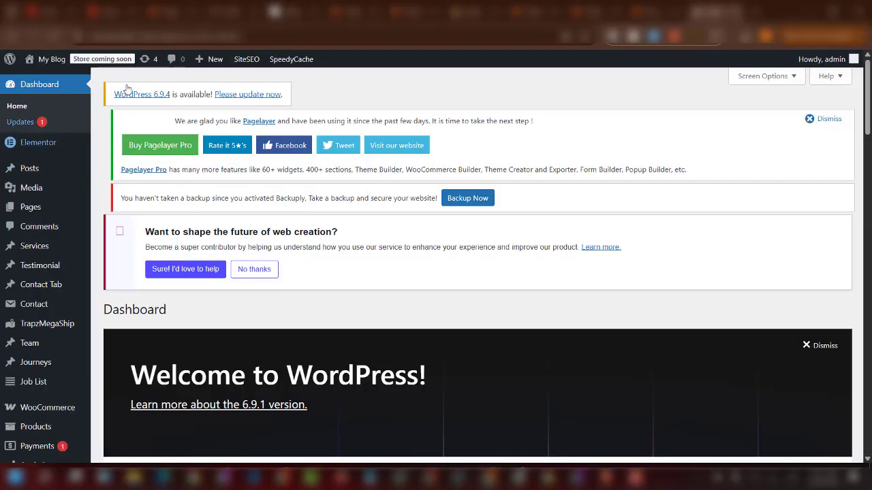
Decline the browser's save-password popup and go to Settings > Permalinks.
scroll(42, 297, "down", 5)
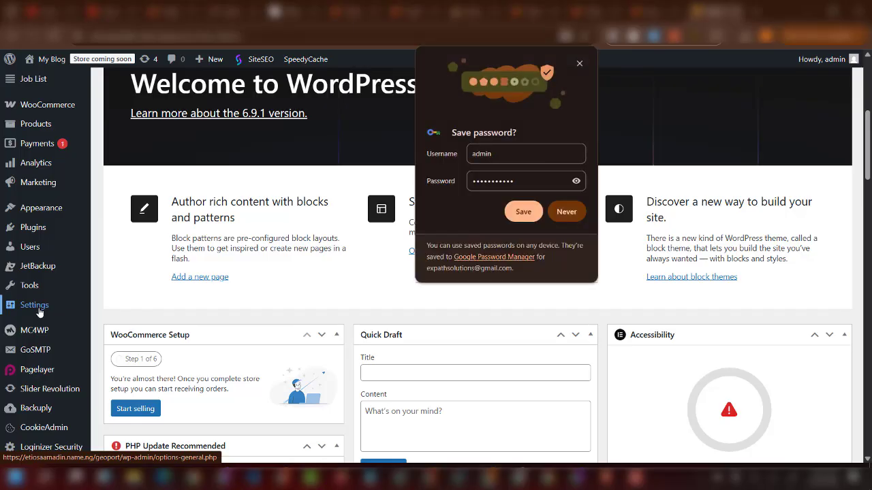
left_click(579, 63)
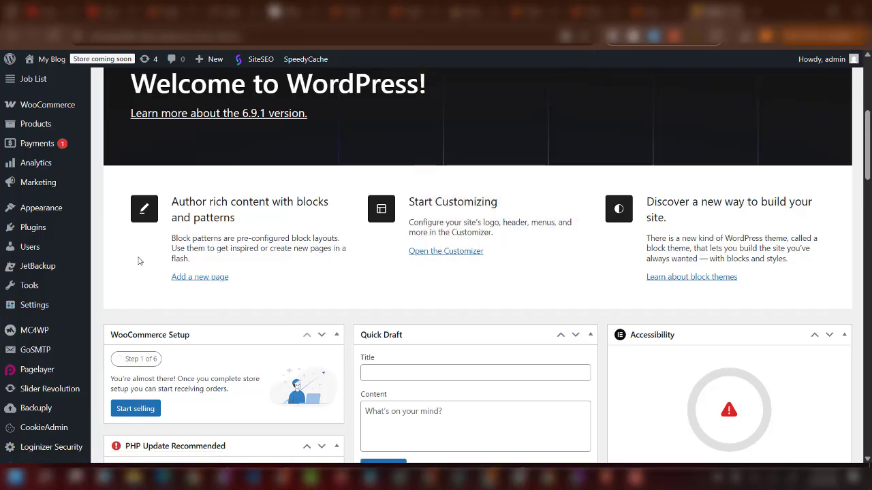
mouse_move(30, 305)
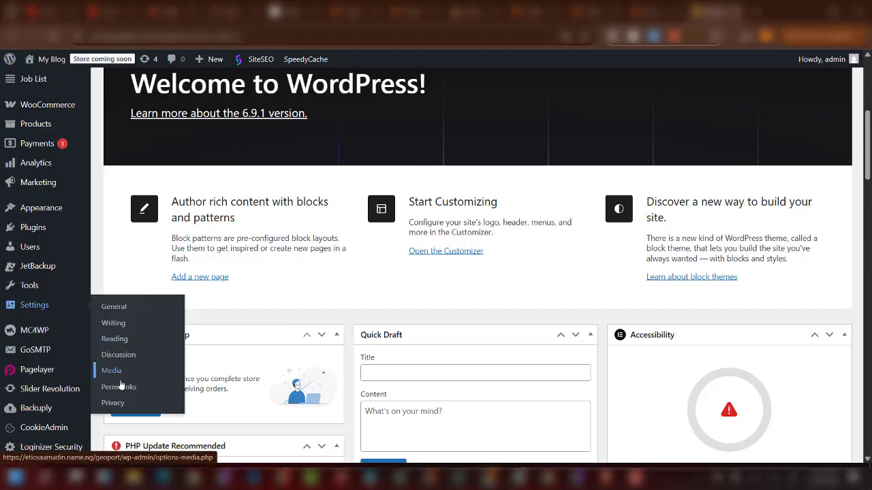
left_click(120, 386)
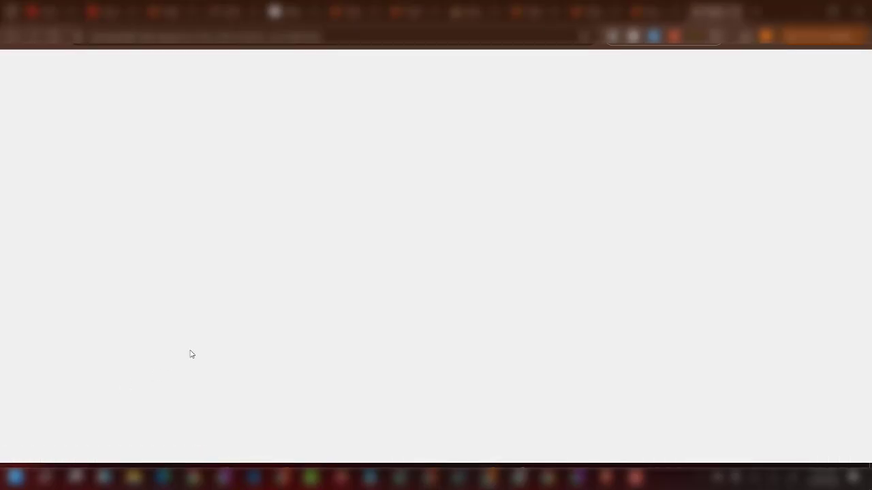
Select the Post name (/%postname%/) permalink structure and save until 'Permalink structure updated' appears.
scroll(272, 286, "down", 8)
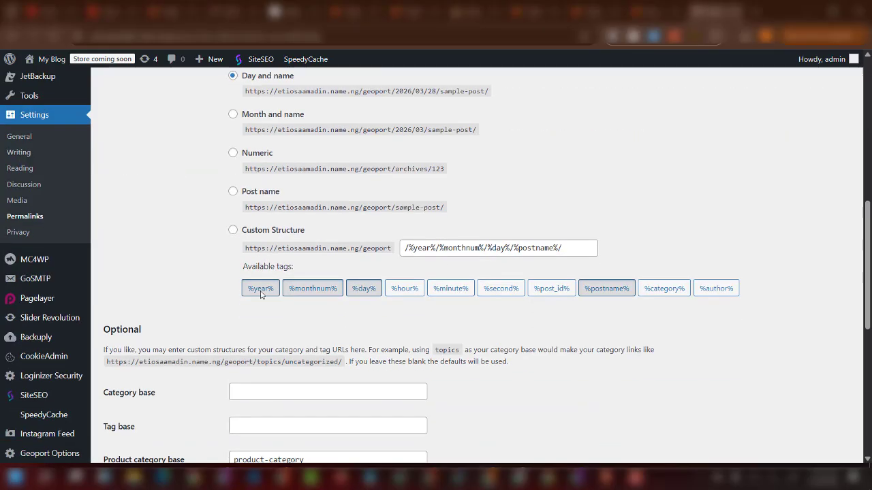
scroll(260, 294, "up", 2)
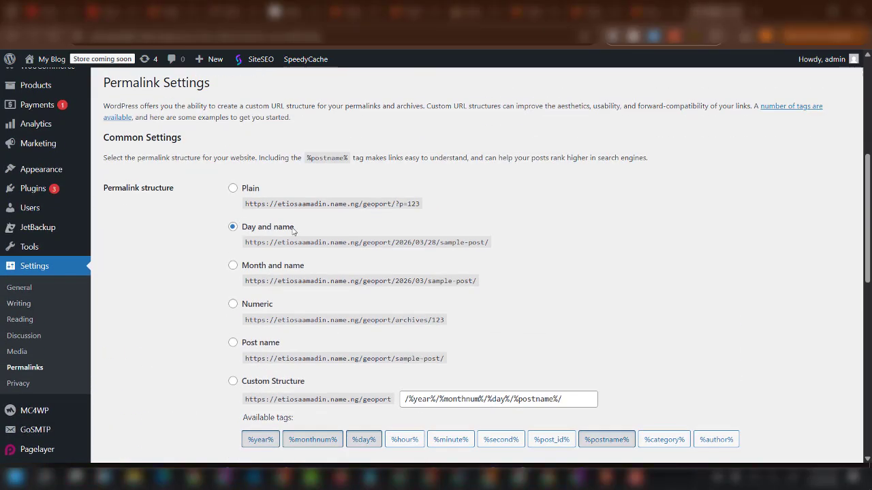
scroll(252, 235, "down", 2)
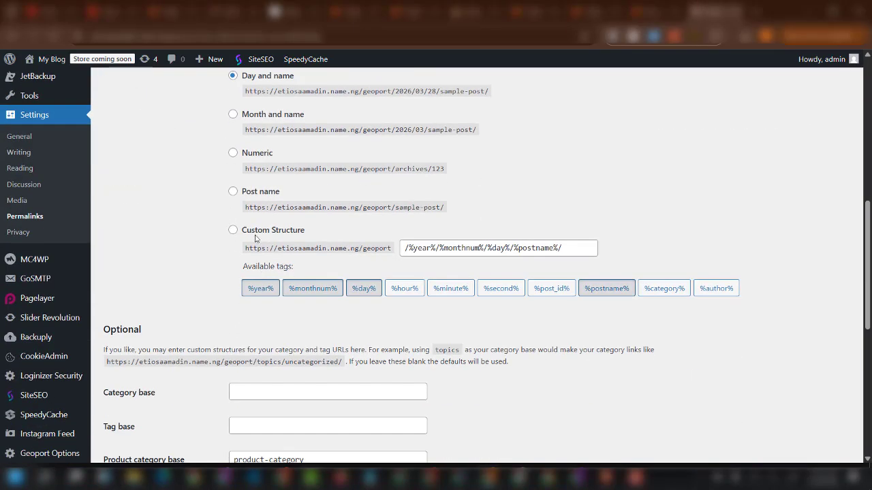
scroll(255, 237, "up", 1)
left_click(233, 216)
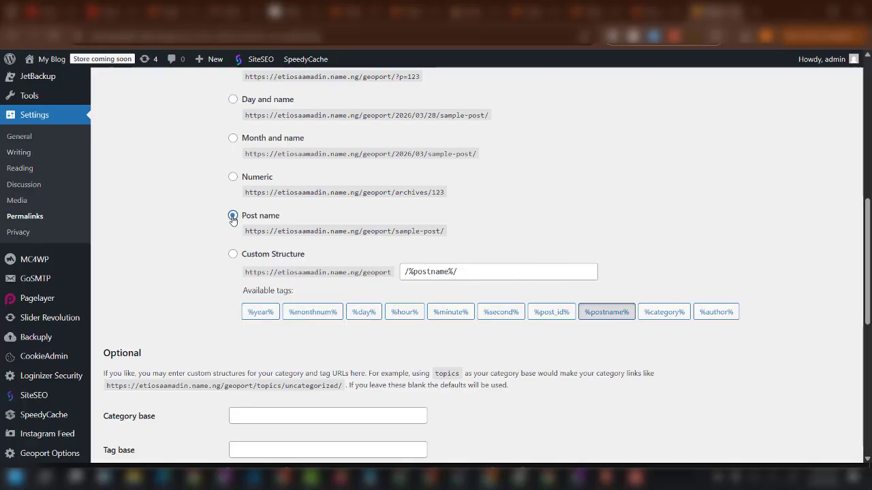
scroll(233, 218, "down", 6)
left_click(146, 407)
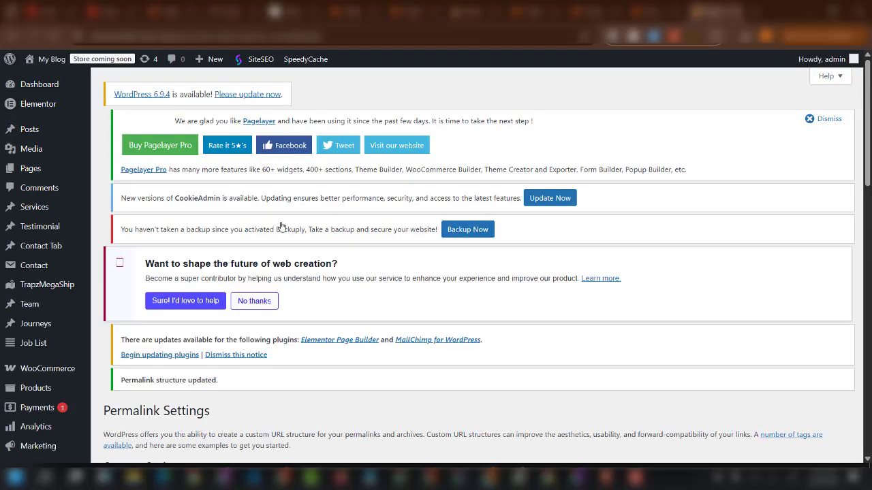
scroll(272, 225, "down", 7)
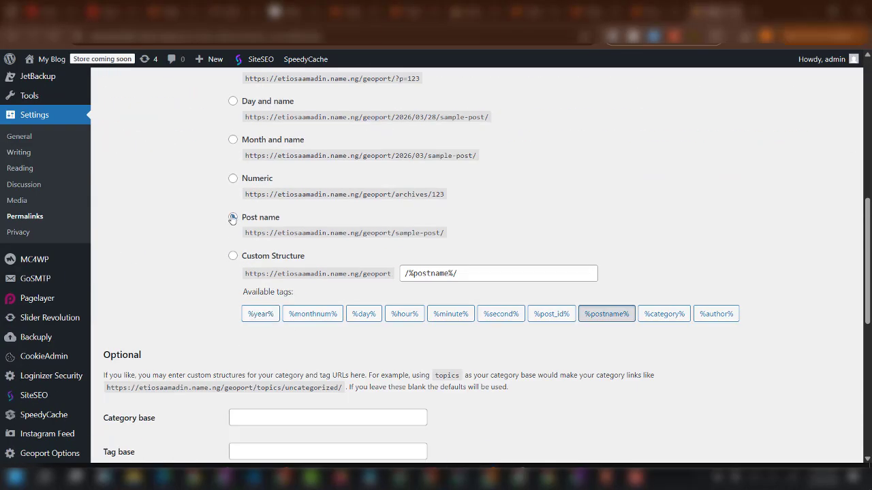
scroll(232, 219, "down", 8)
left_click(151, 406)
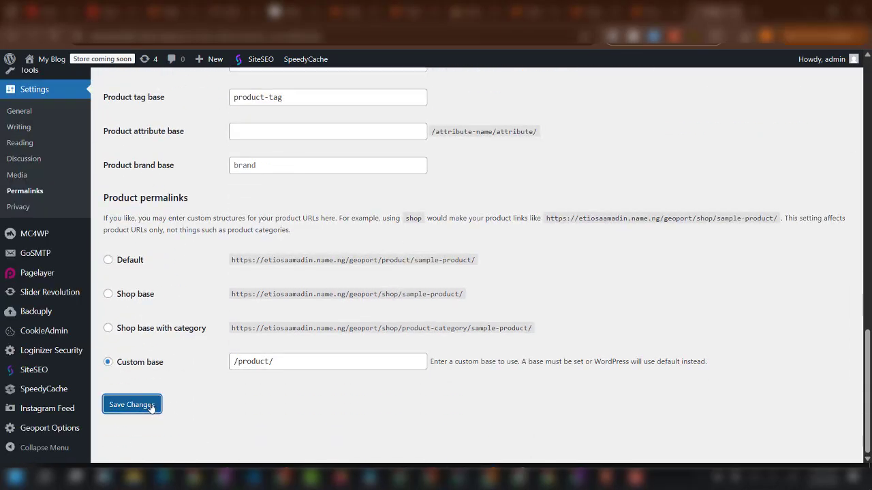